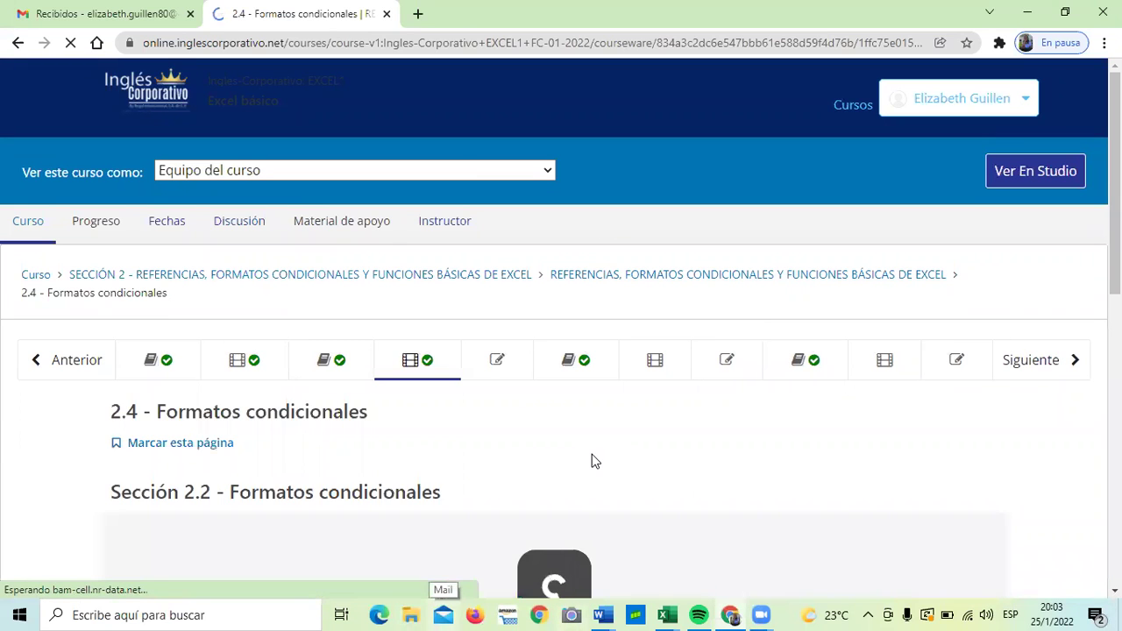
# Find the lesson video "2.2 Formatos condicionales" on the course page and start playing it
pyautogui.scroll(-3, 570, 452)
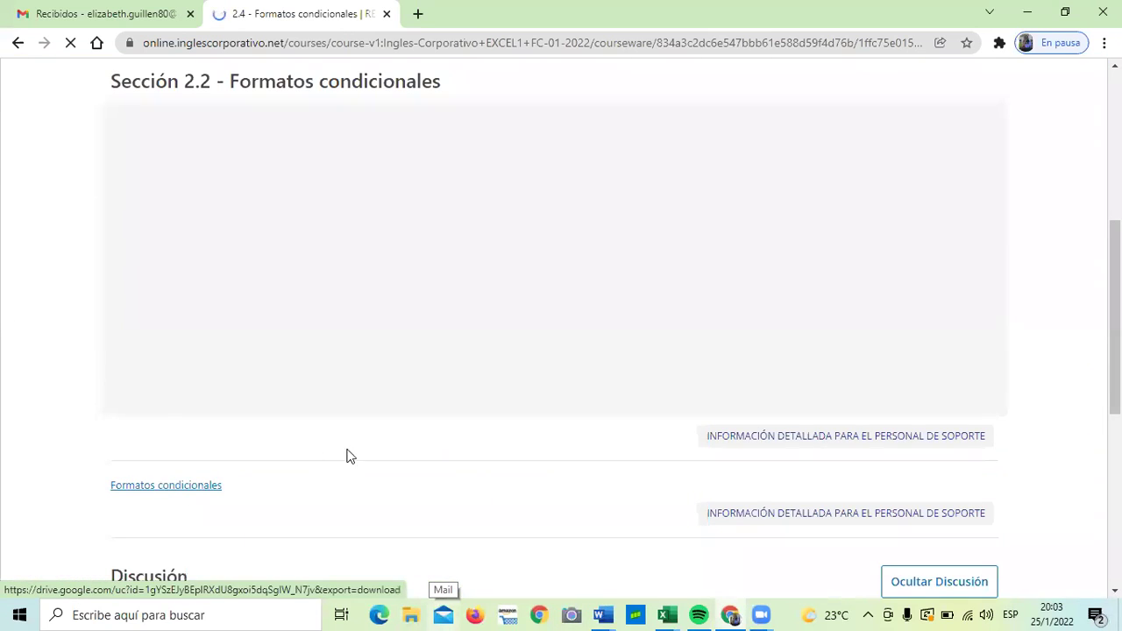
pyautogui.scroll(-2, 952, 465)
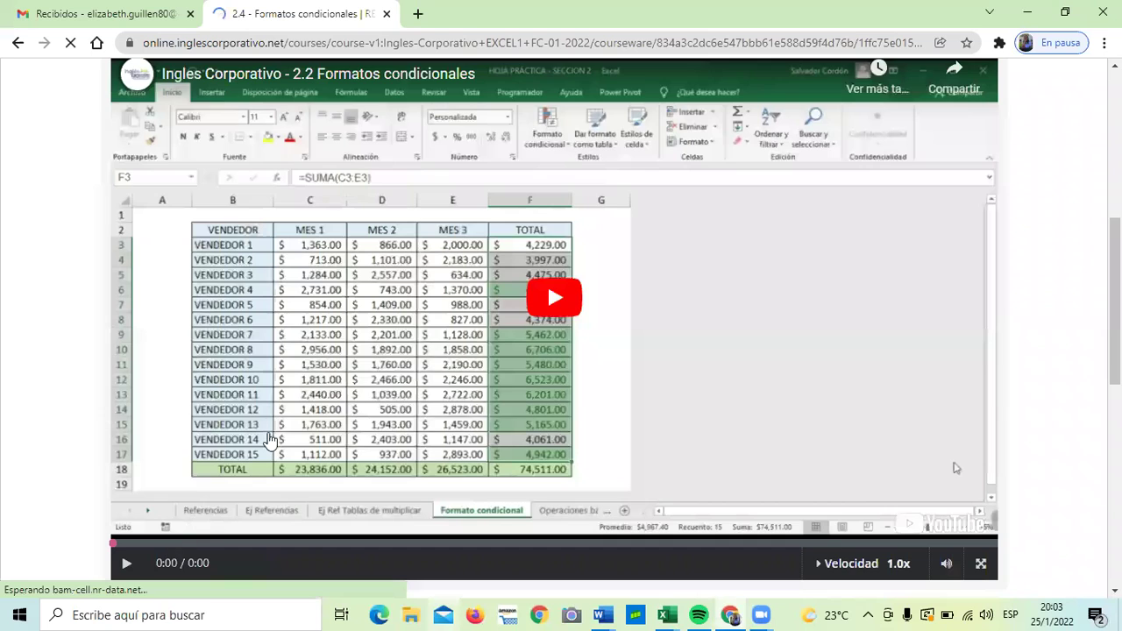
pyautogui.scroll(-2, 456, 394)
pyautogui.scroll(2, 449, 391)
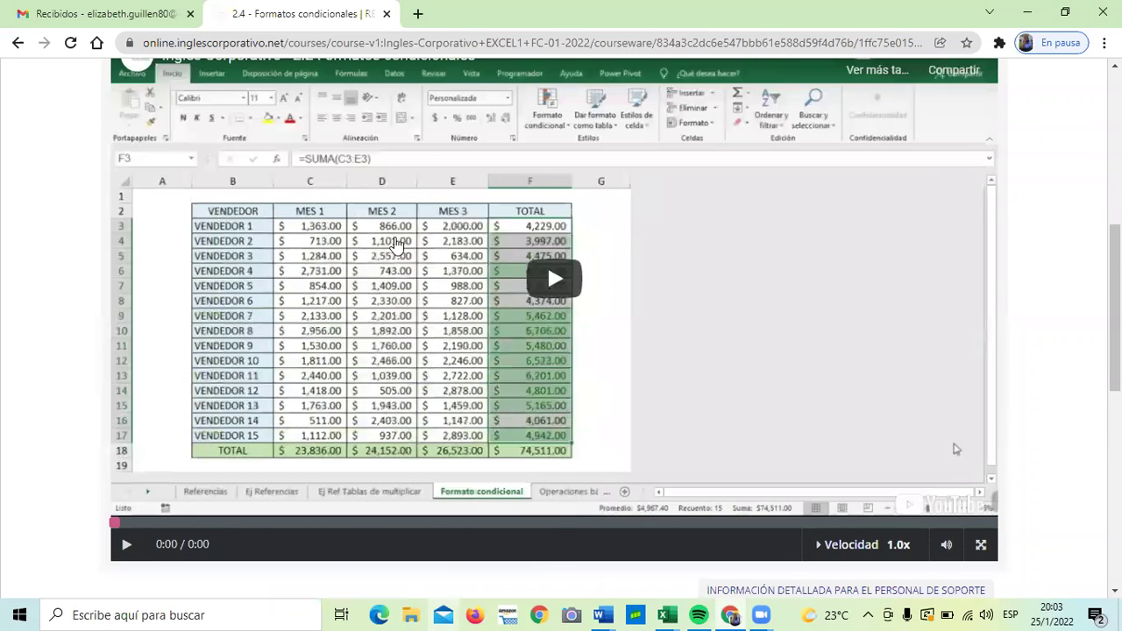
pyautogui.scroll(-1, 339, 466)
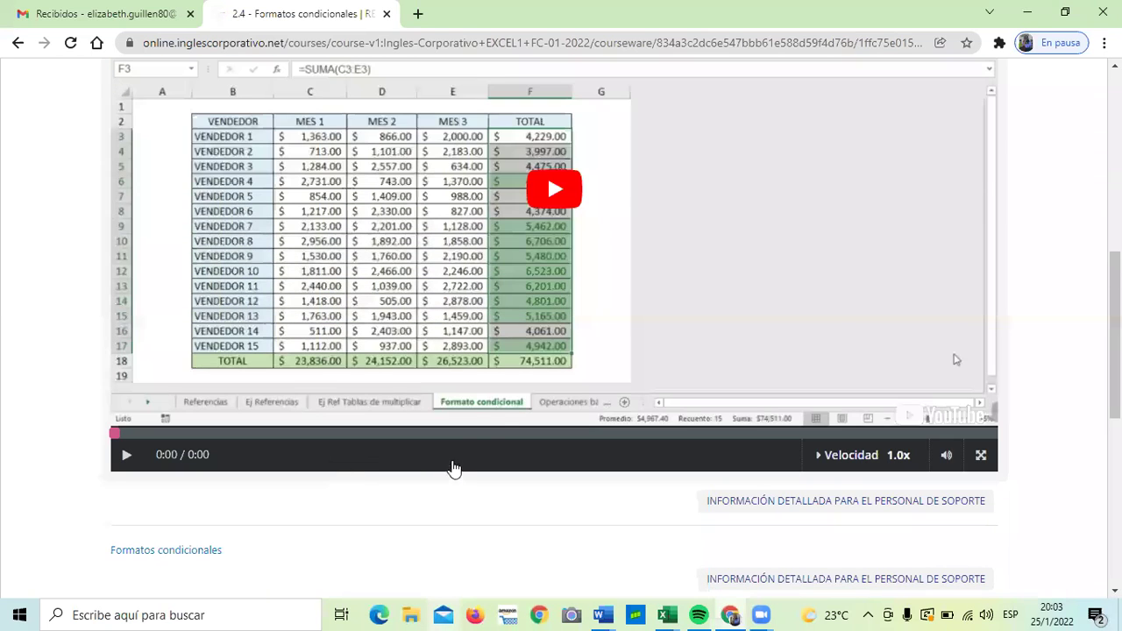
pyautogui.scroll(2, 491, 412)
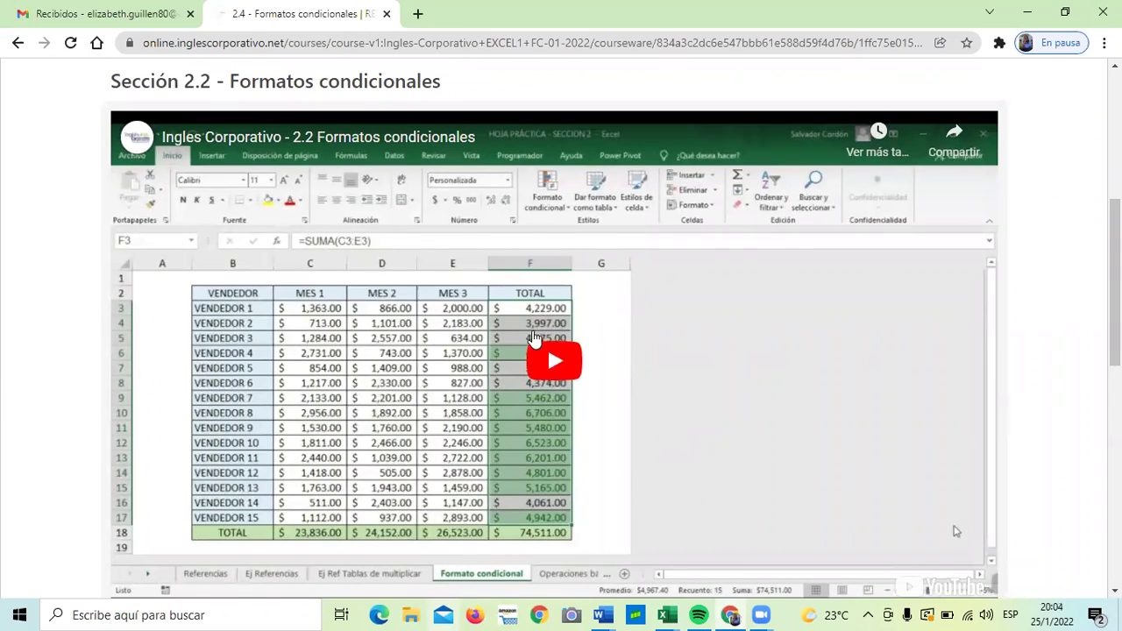
pyautogui.scroll(-2, 344, 456)
pyautogui.scroll(2, 344, 456)
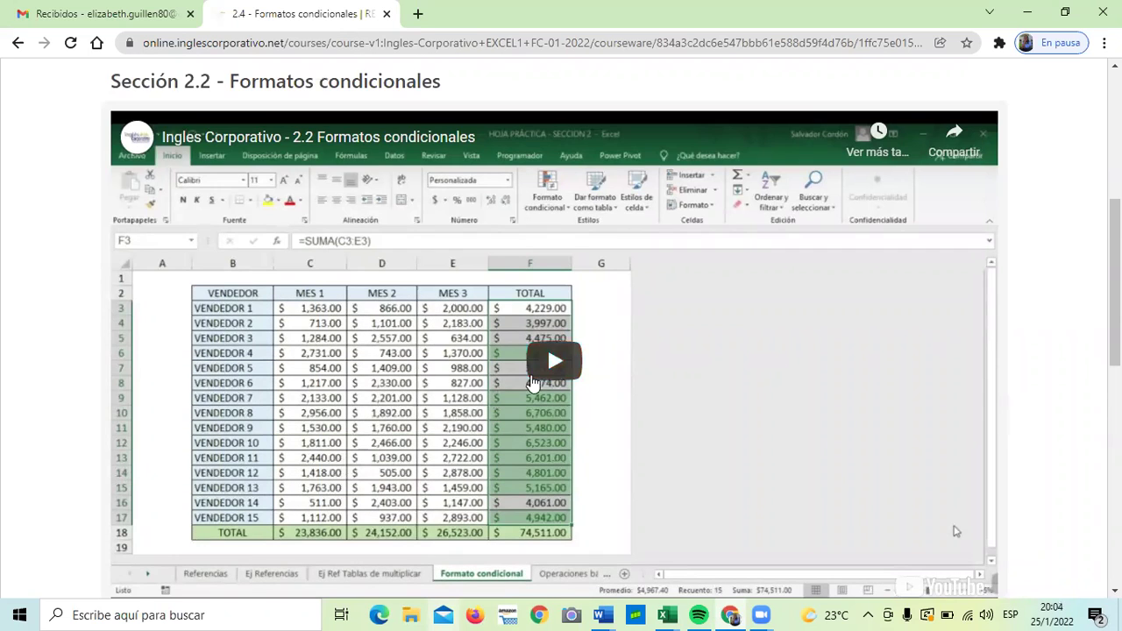
pyautogui.click(553, 362)
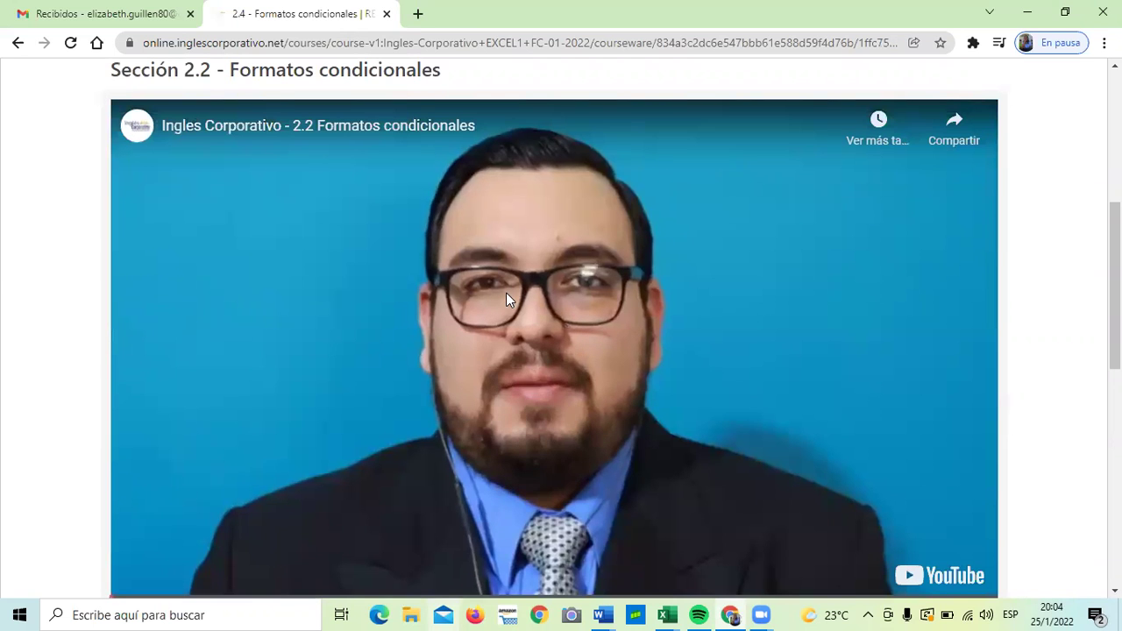
# Raise the sound volume and watch the conditional formatting lesson video through to its end
pyautogui.press('XF86AudioRaiseVolume')
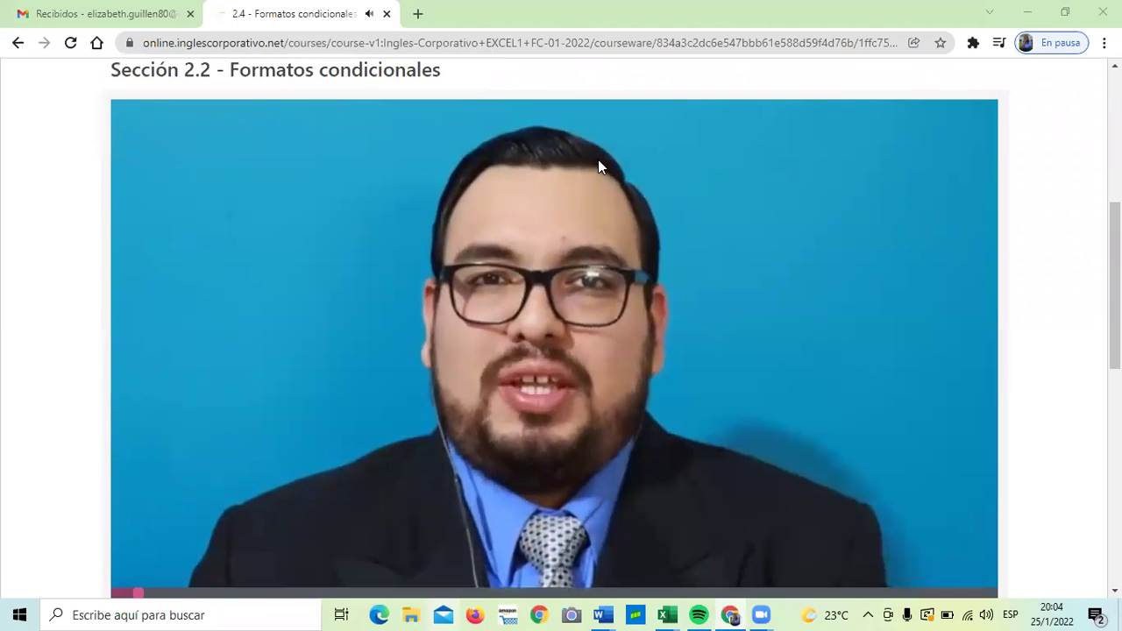
pyautogui.press('XF86AudioRaiseVolume')
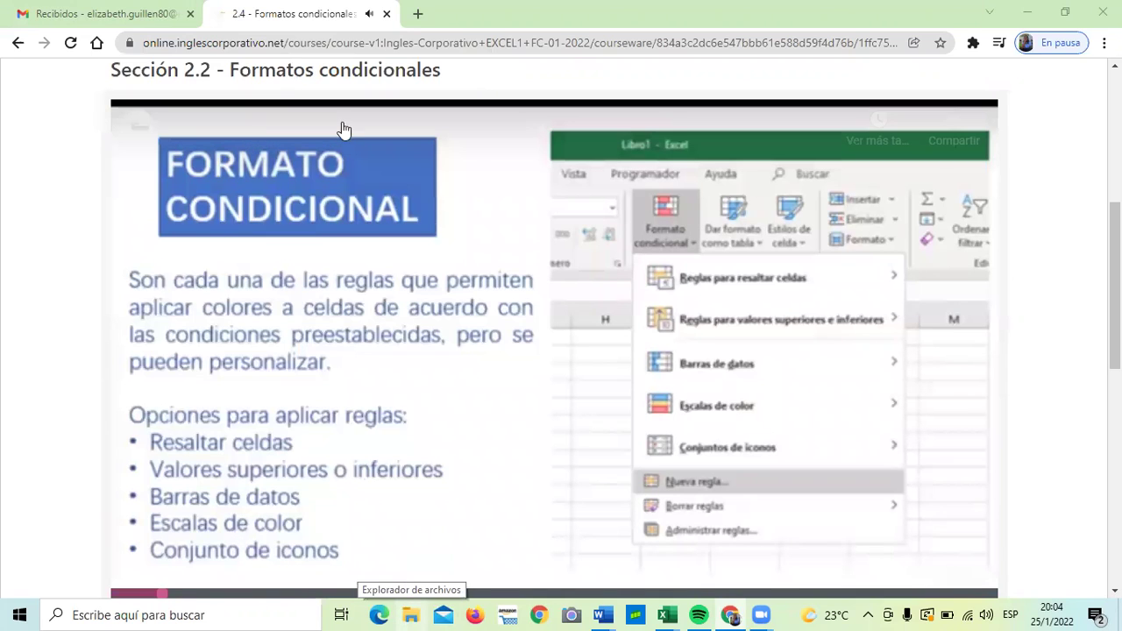
pyautogui.press('XF86AudioRaiseVolume')
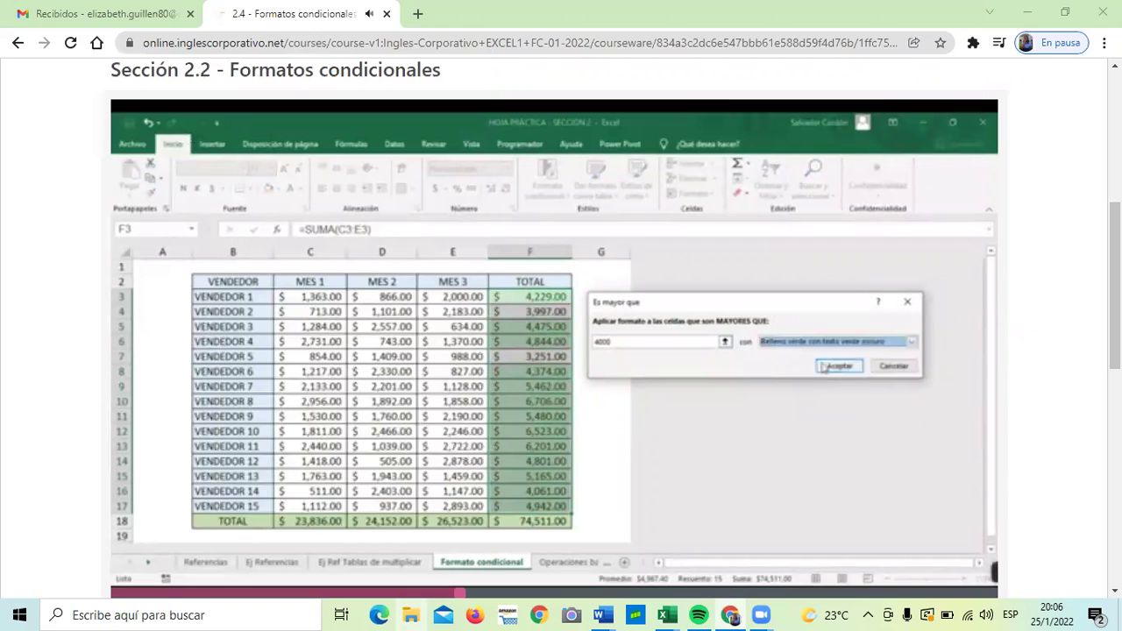
pyautogui.moveTo(701, 110)
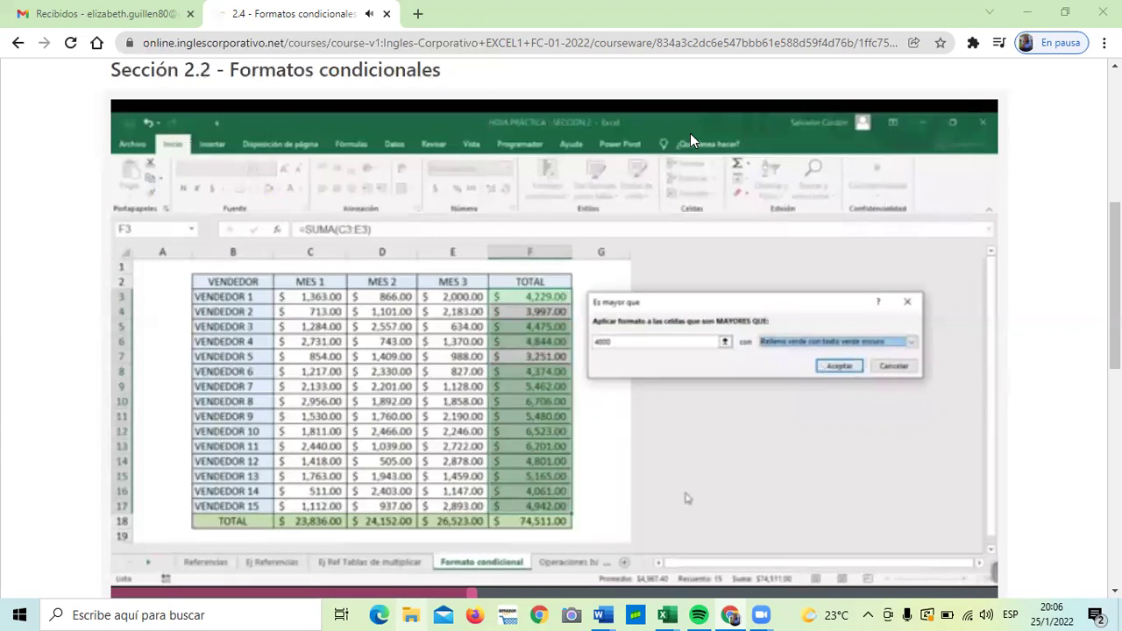
pyautogui.moveTo(737, 558)
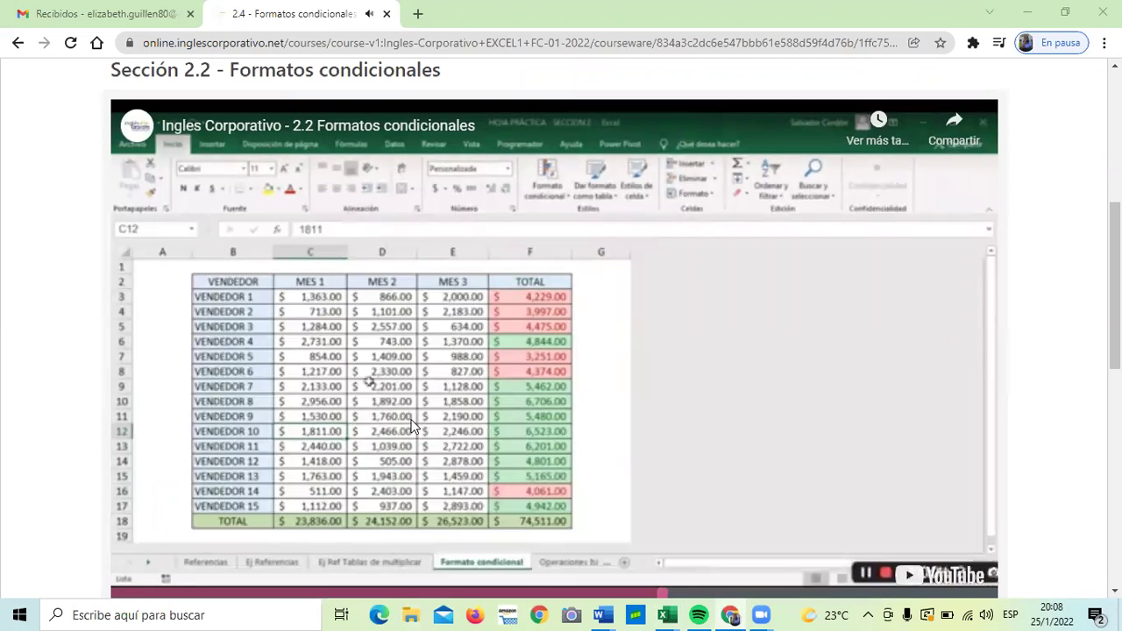
pyautogui.moveTo(603, 612)
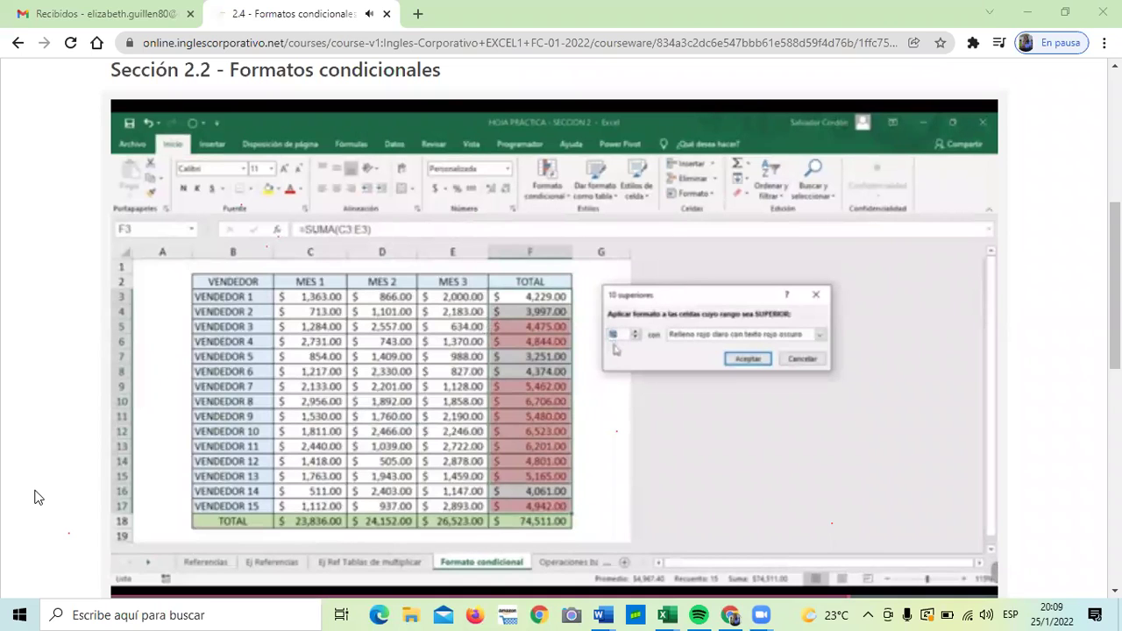
pyautogui.moveTo(167, 546)
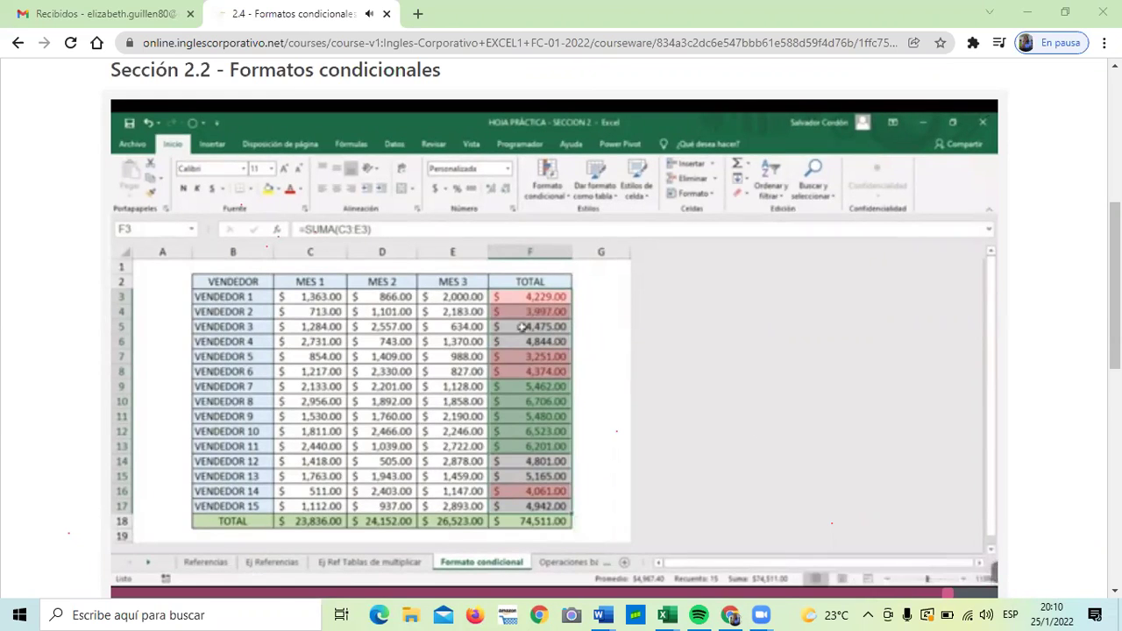
pyautogui.moveTo(187, 540)
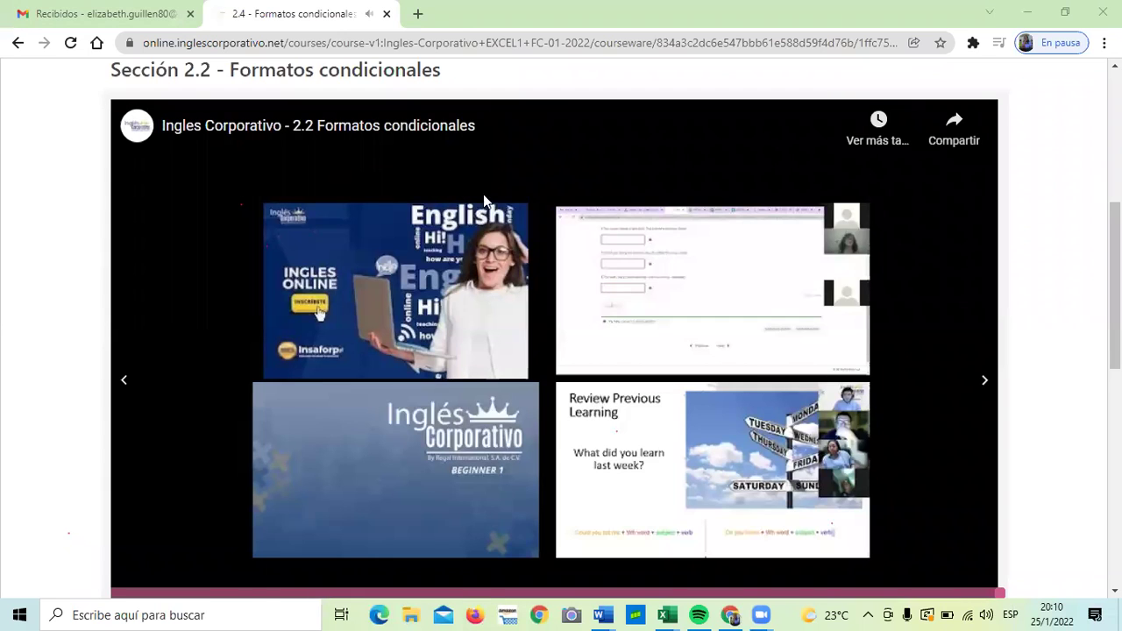
# Open the "2.5 Laboratorio" unit of the course and review the Laboratorio 2.1 questions about cell reference types
pyautogui.scroll(4, 474, 193)
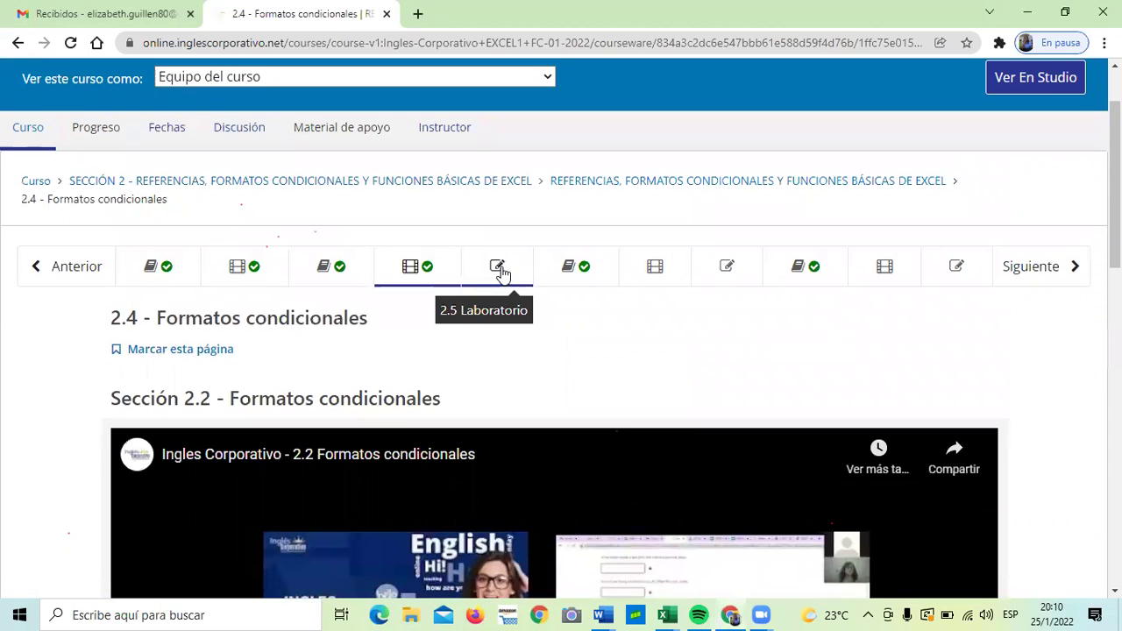
pyautogui.click(503, 279)
pyautogui.scroll(-3, 498, 278)
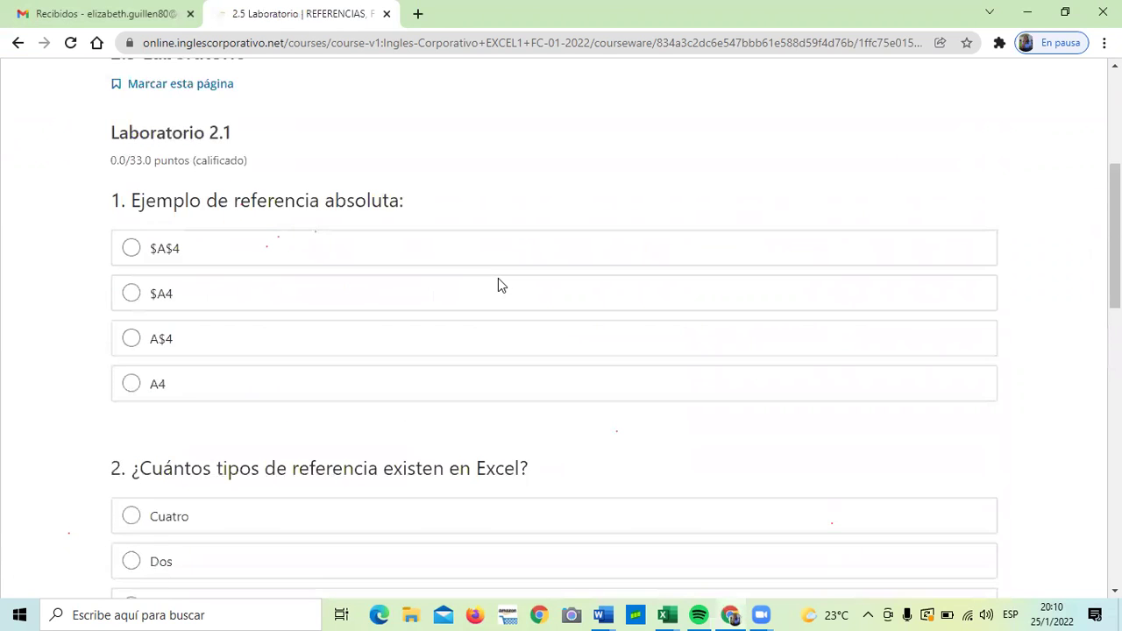
pyautogui.scroll(-1, 498, 278)
pyautogui.scroll(-10, 498, 278)
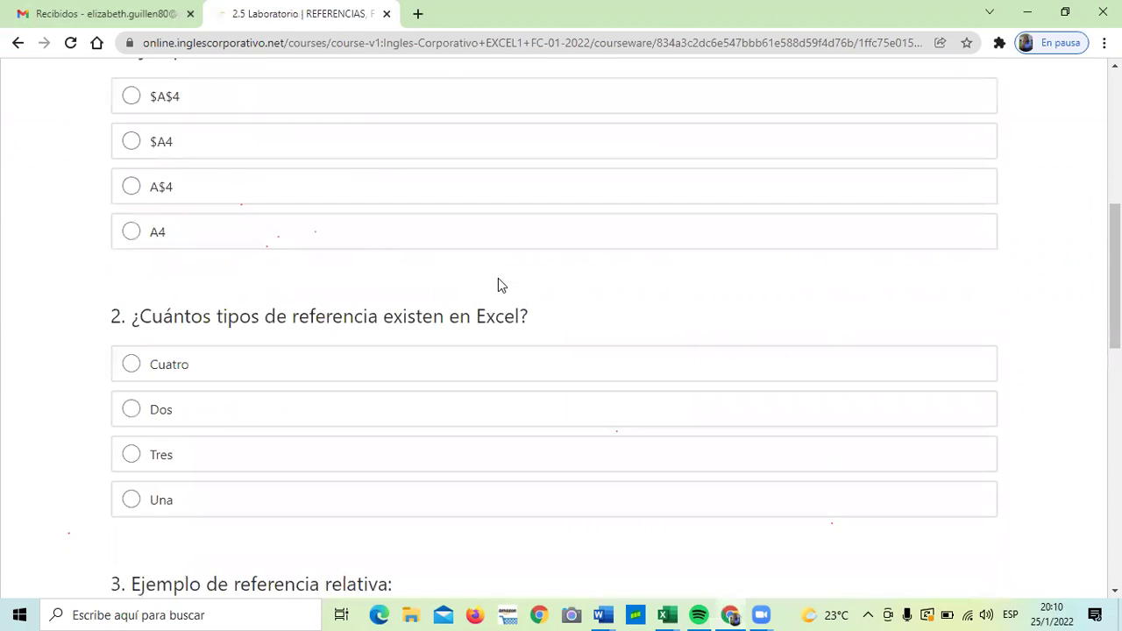
pyautogui.scroll(3, 496, 288)
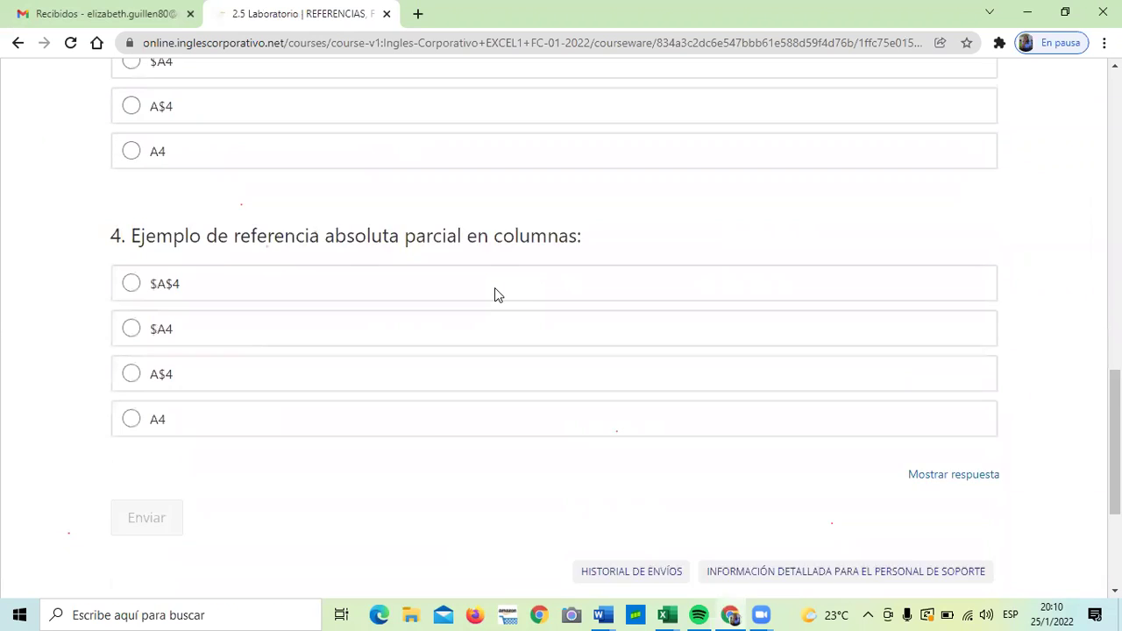
pyautogui.scroll(3, 494, 289)
pyautogui.scroll(3, 493, 290)
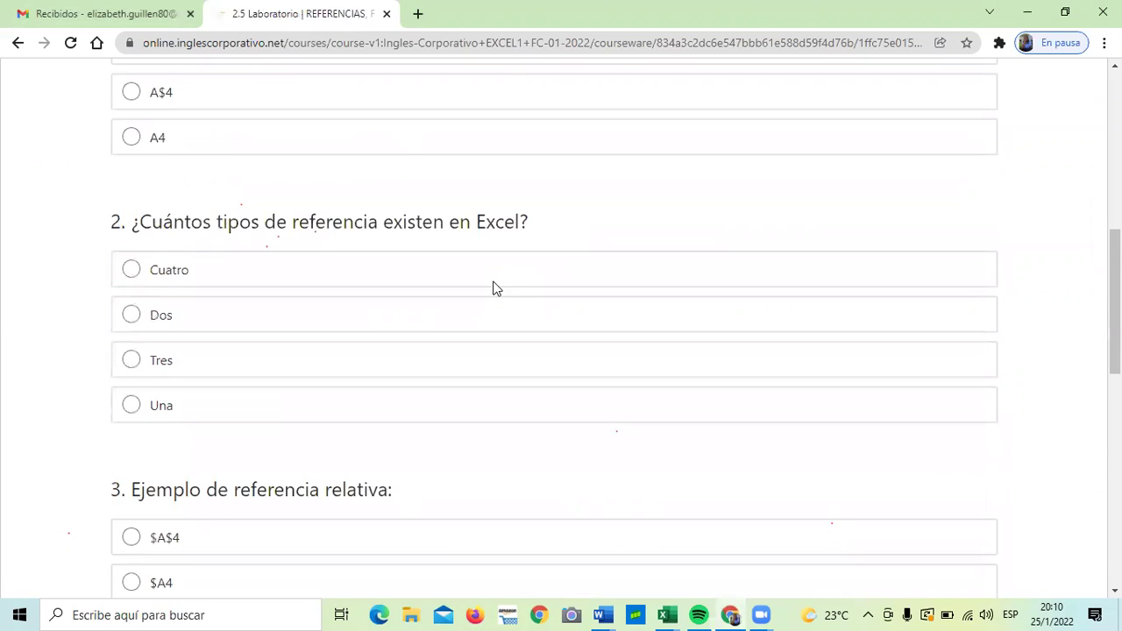
pyautogui.scroll(1, 490, 272)
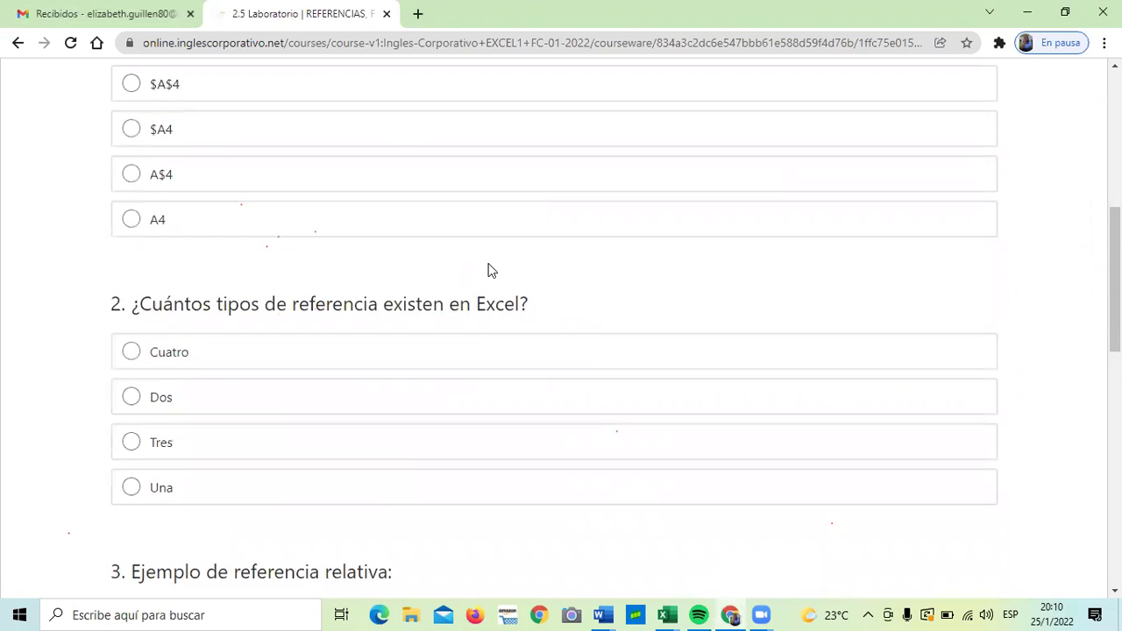
pyautogui.scroll(-3, 488, 271)
pyautogui.scroll(-4, 488, 271)
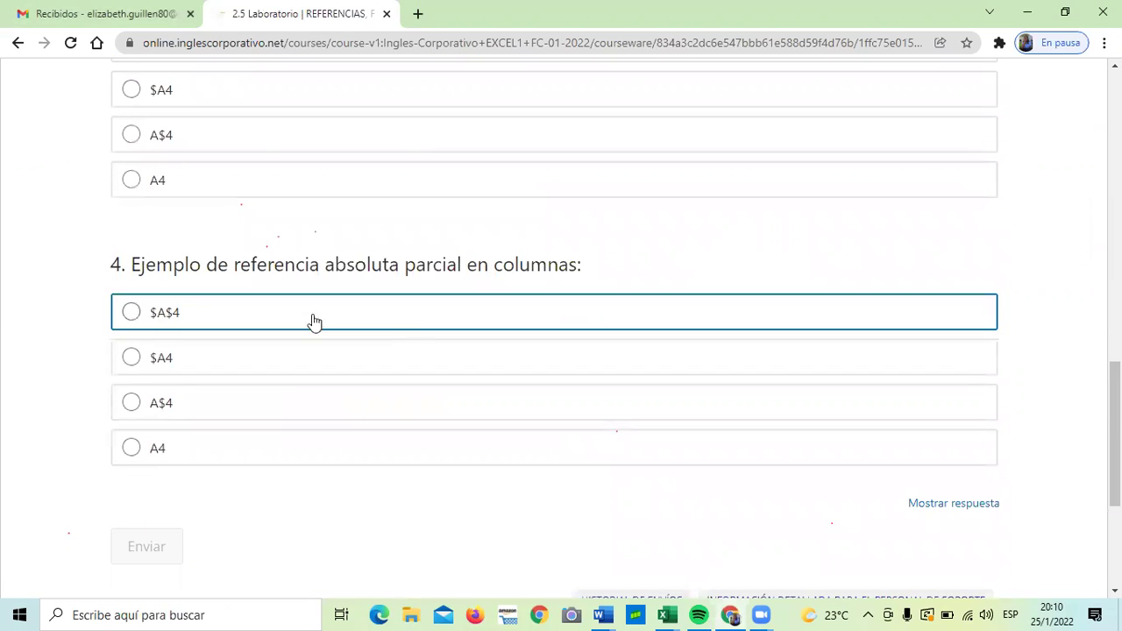
pyautogui.scroll(1, 295, 214)
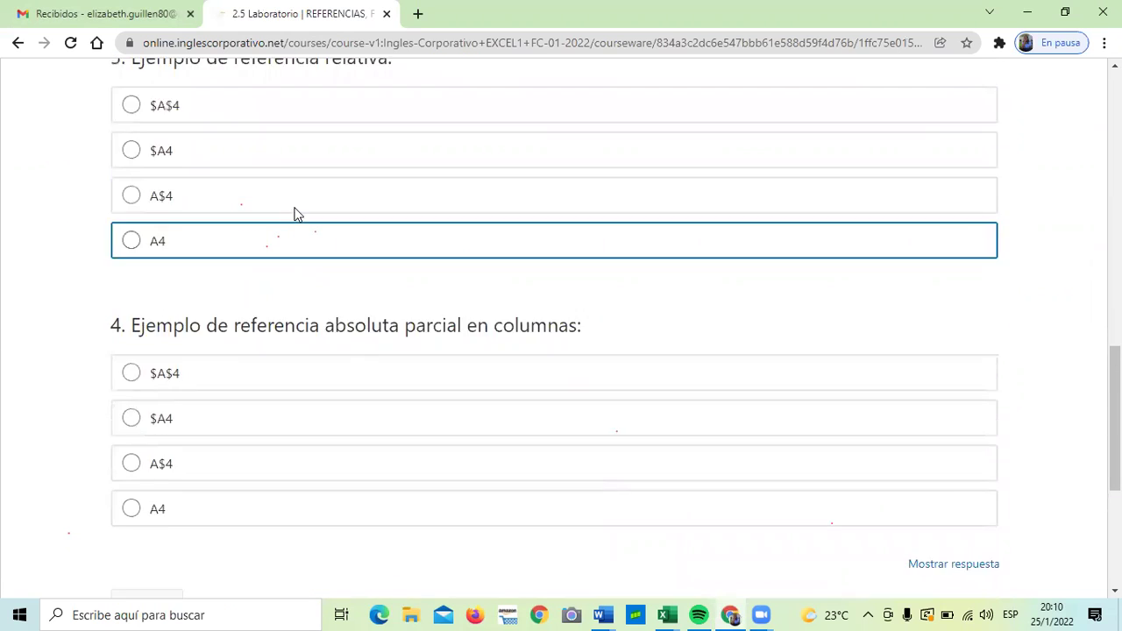
pyautogui.scroll(12, 294, 214)
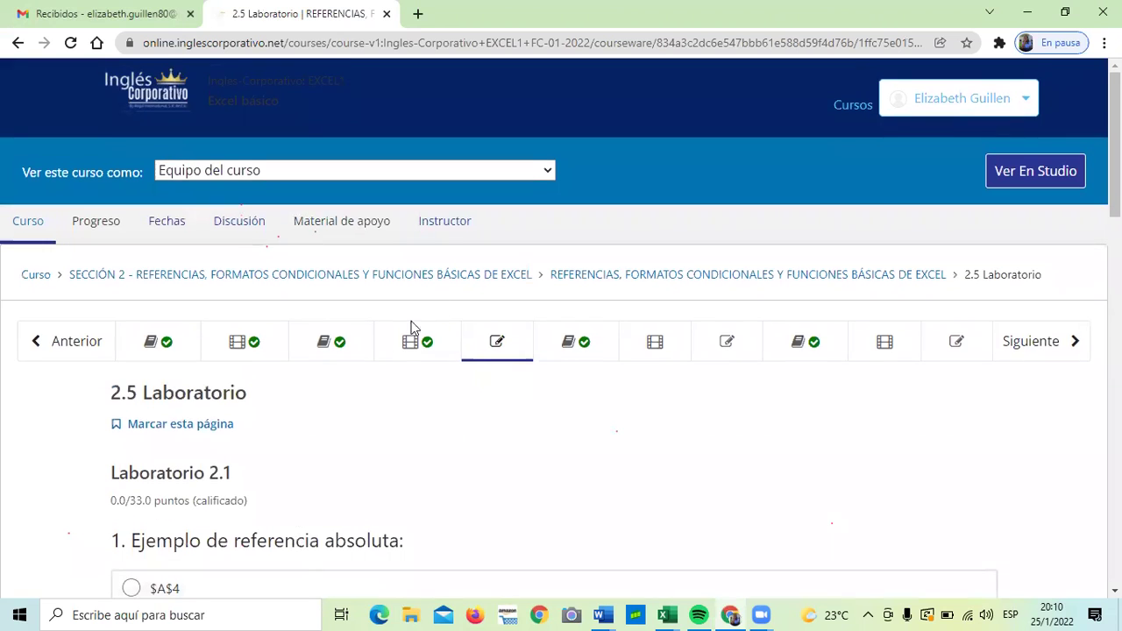
pyautogui.scroll(-2, 637, 430)
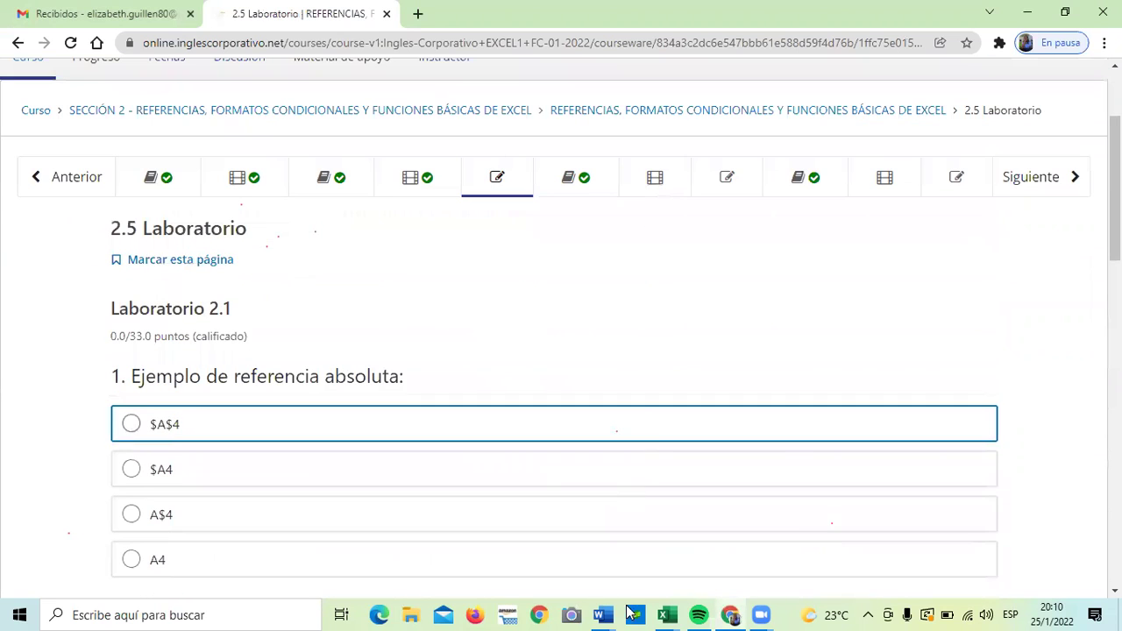
# Switch to the Excel workbook "2.2 Formatos condicionales (6)" and select an empty cell beside the vendor table
pyautogui.moveTo(635, 613)
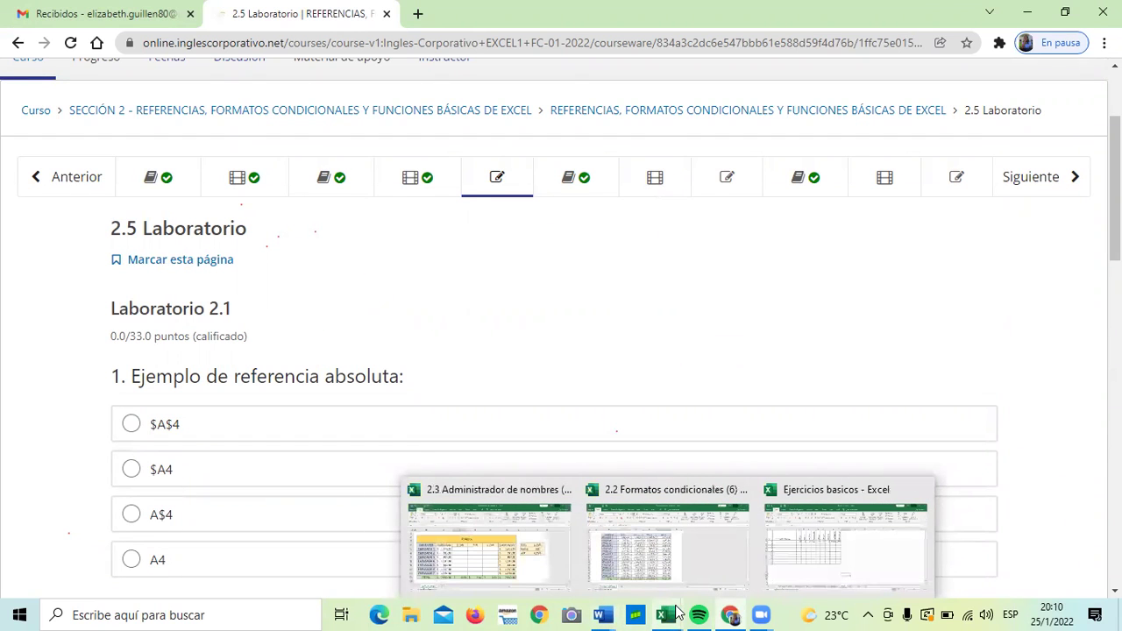
pyautogui.click(702, 559)
pyautogui.moveTo(679, 614)
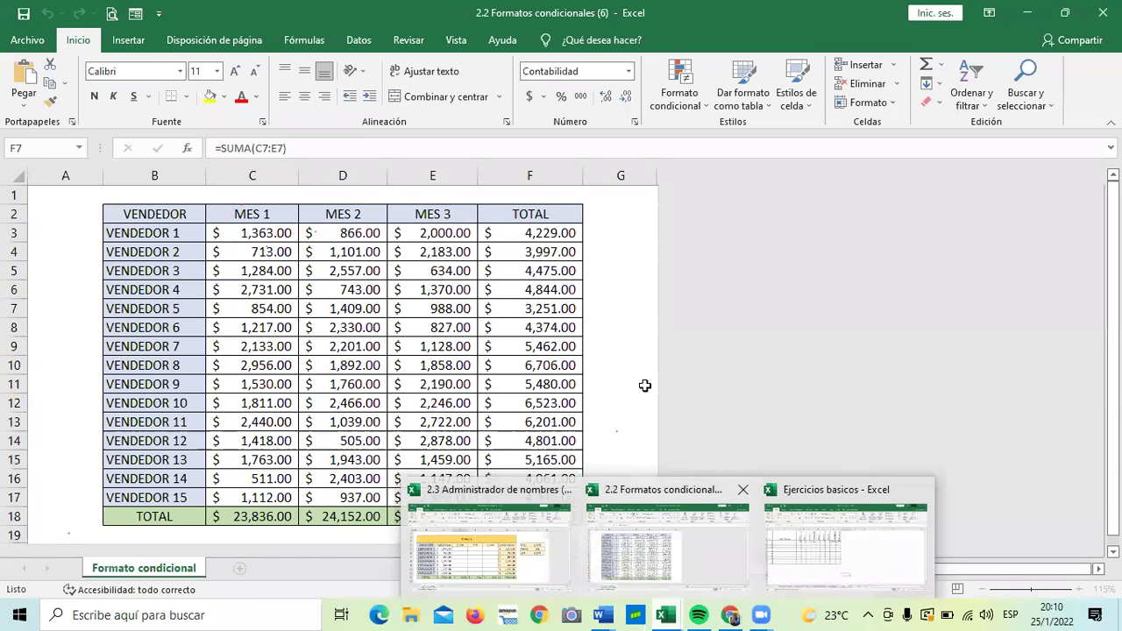
pyautogui.click(634, 354)
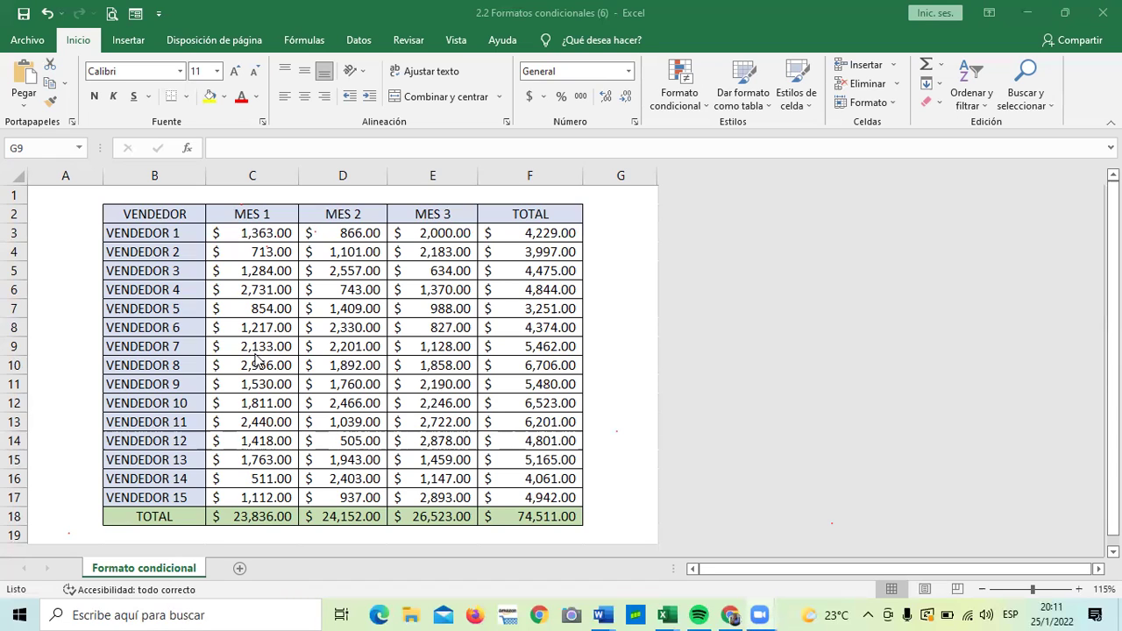
pyautogui.moveTo(670, 614)
pyautogui.click(638, 245)
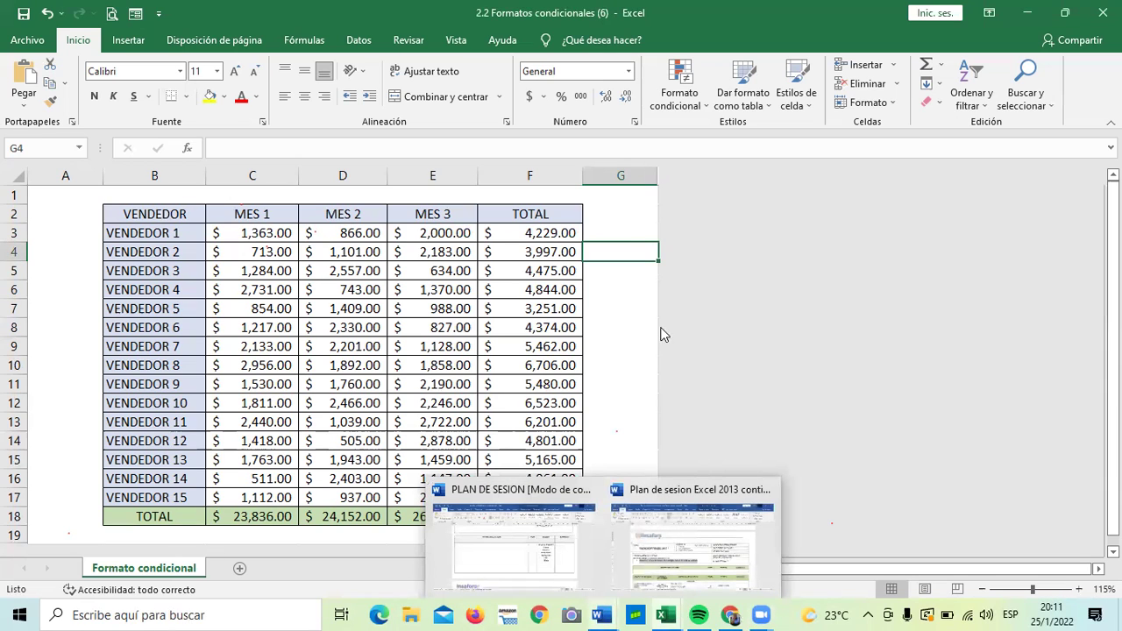
pyautogui.click(630, 302)
pyautogui.click(619, 178)
pyautogui.click(618, 306)
pyautogui.click(617, 363)
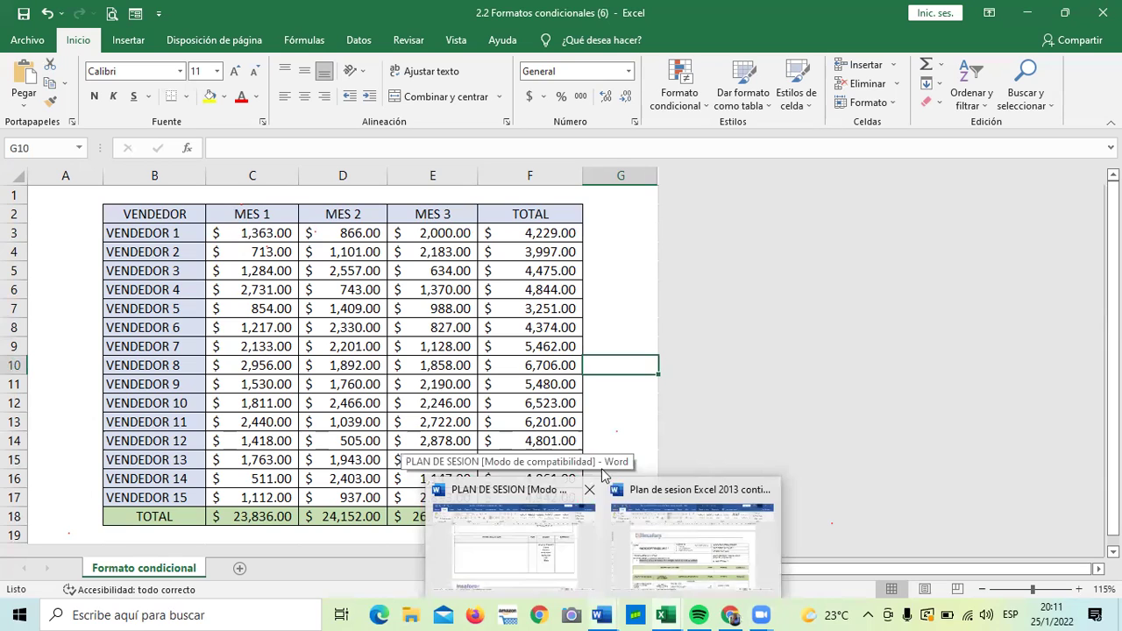
pyautogui.click(604, 424)
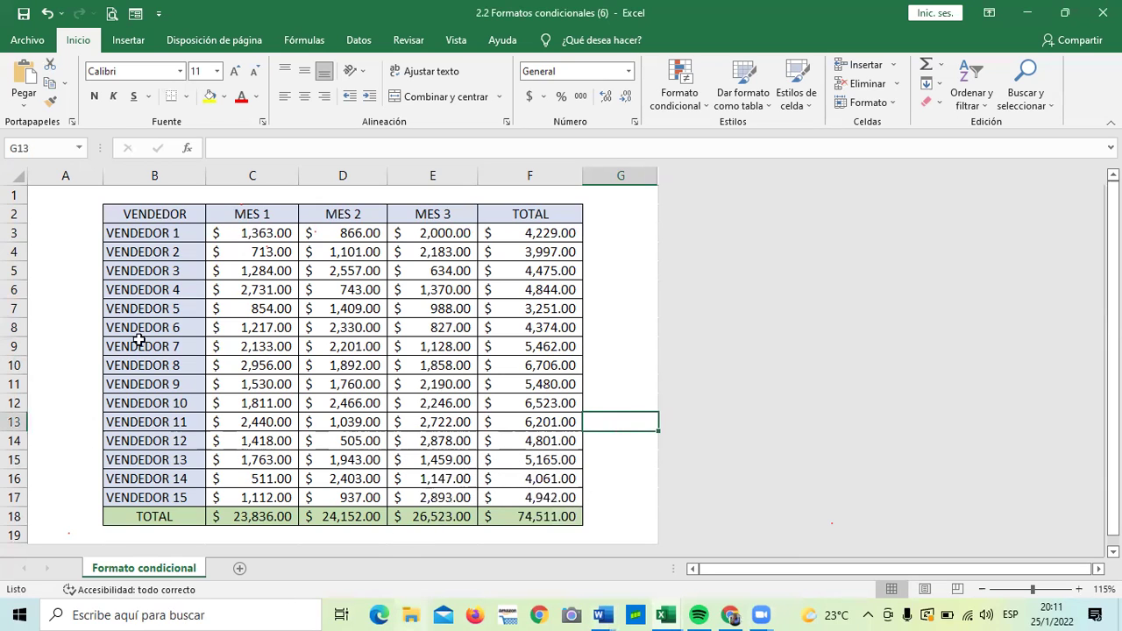
# Select cell D7 and examine the available conditional formatting rule categories, including the rules for highlighting cells
pyautogui.click(326, 308)
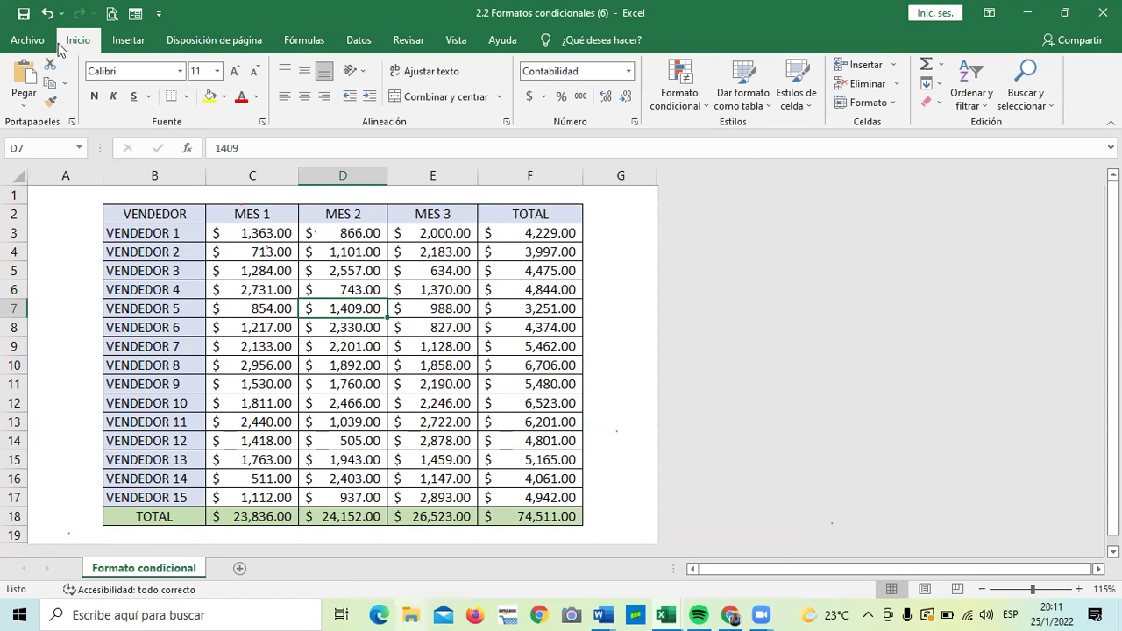
pyautogui.click(708, 105)
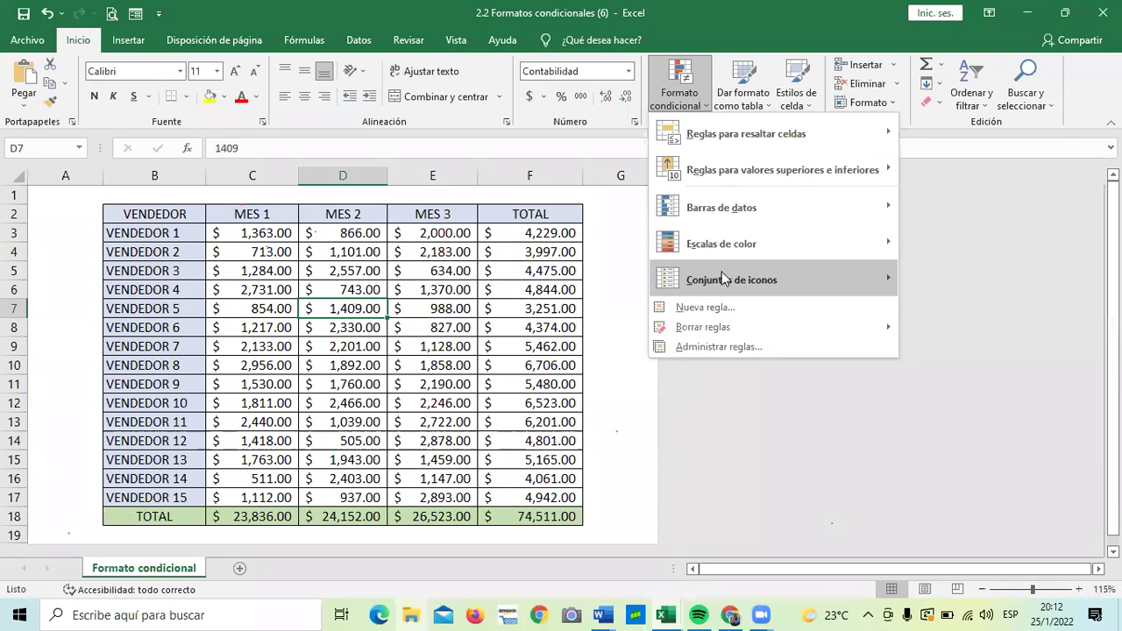
pyautogui.click(834, 137)
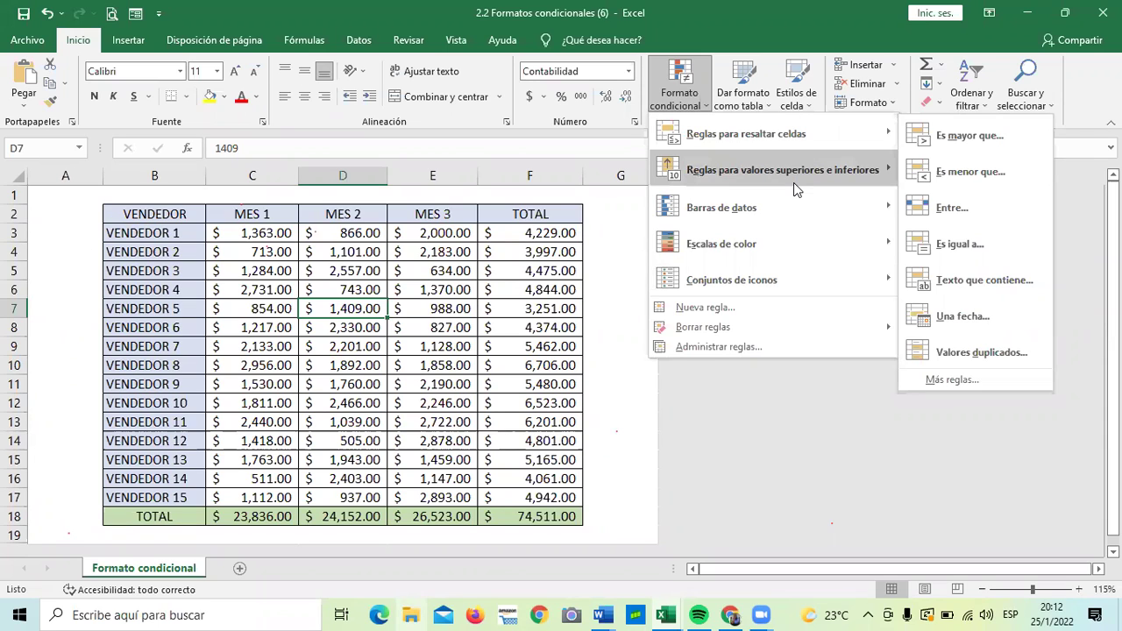
pyautogui.moveTo(794, 183)
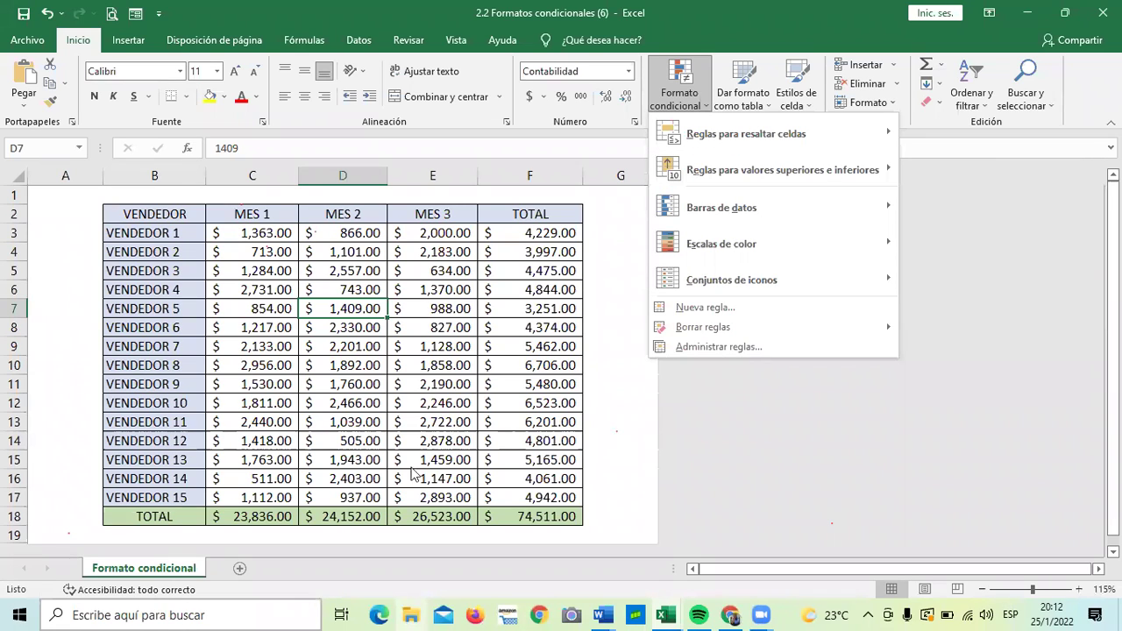
# Examine the conditional formatting options for top and bottom values and the available gradient and solid data bars
pyautogui.moveTo(748, 174)
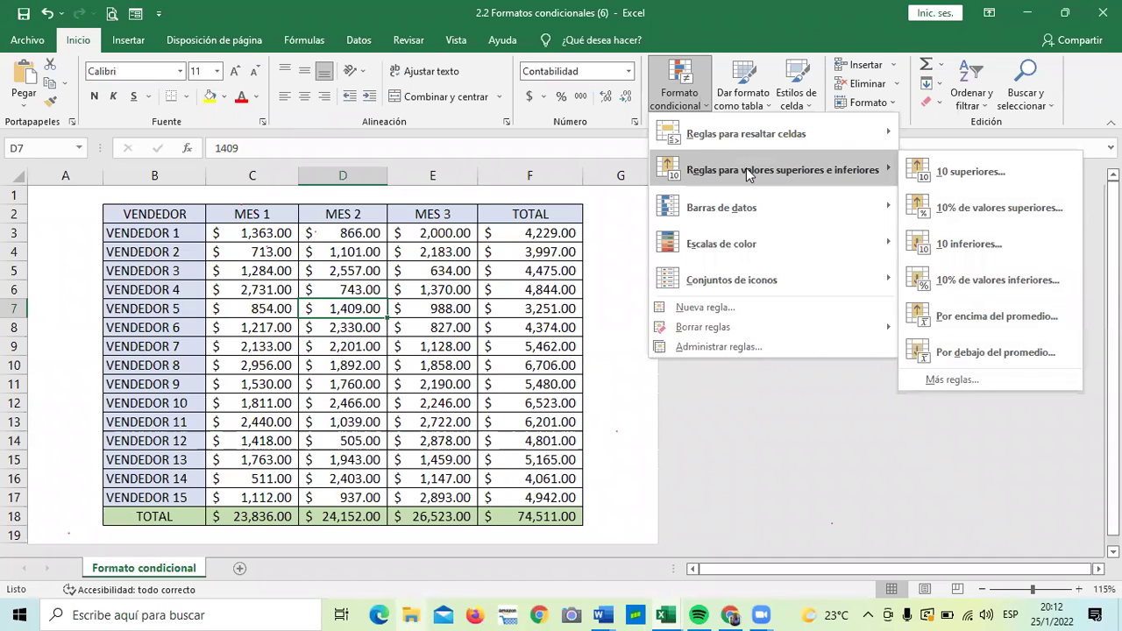
pyautogui.moveTo(775, 143)
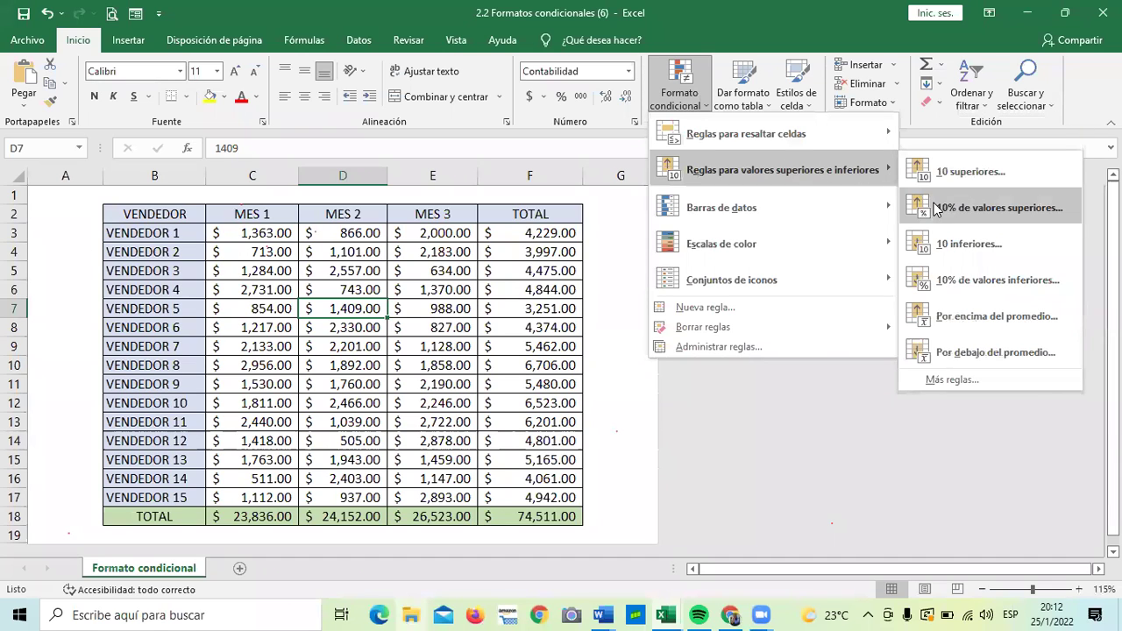
pyautogui.moveTo(843, 225)
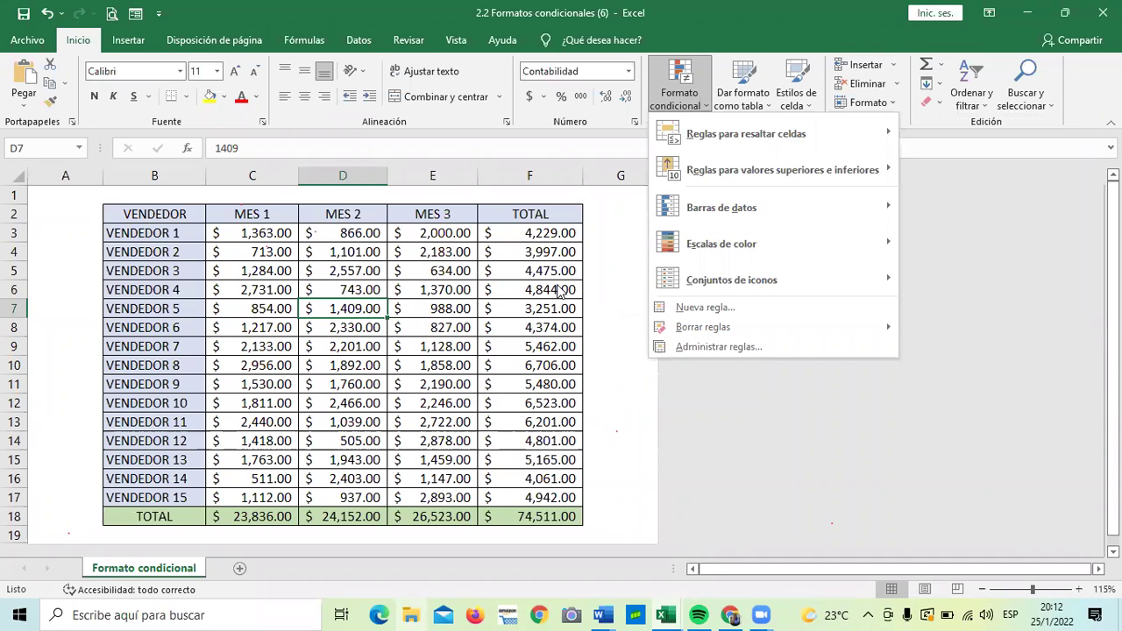
pyautogui.moveTo(781, 214)
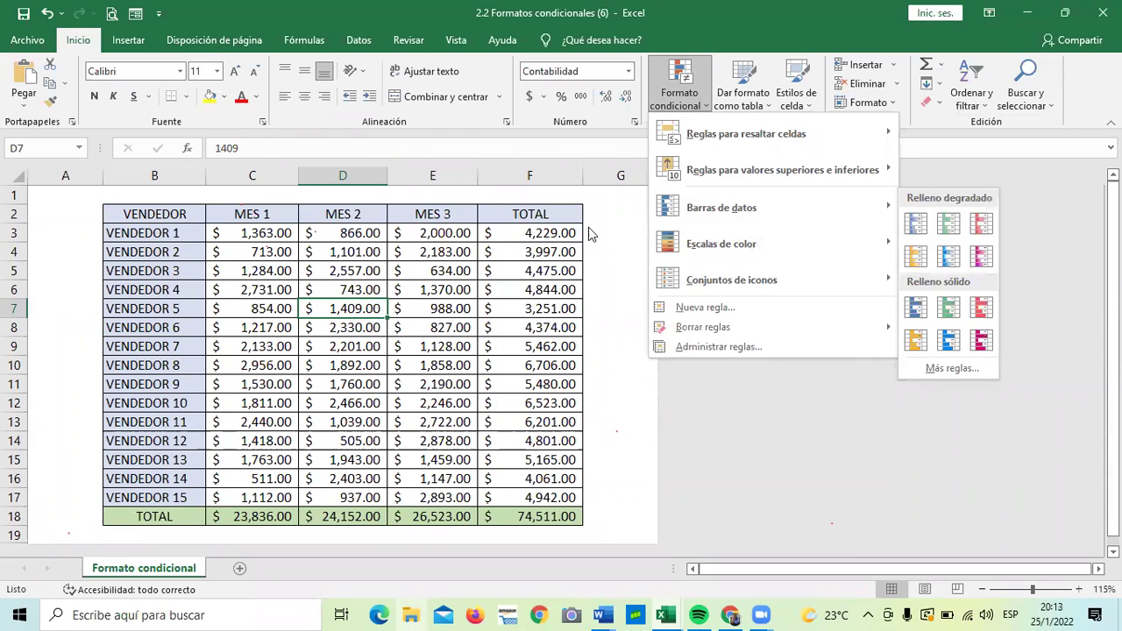
pyautogui.click(388, 216)
# Preview data bars on the MES 1 values in C3:C17 and examine the settings for a custom data bar rule
pyautogui.moveTo(263, 233); pyautogui.dragTo(252, 497)
pyautogui.click(709, 106)
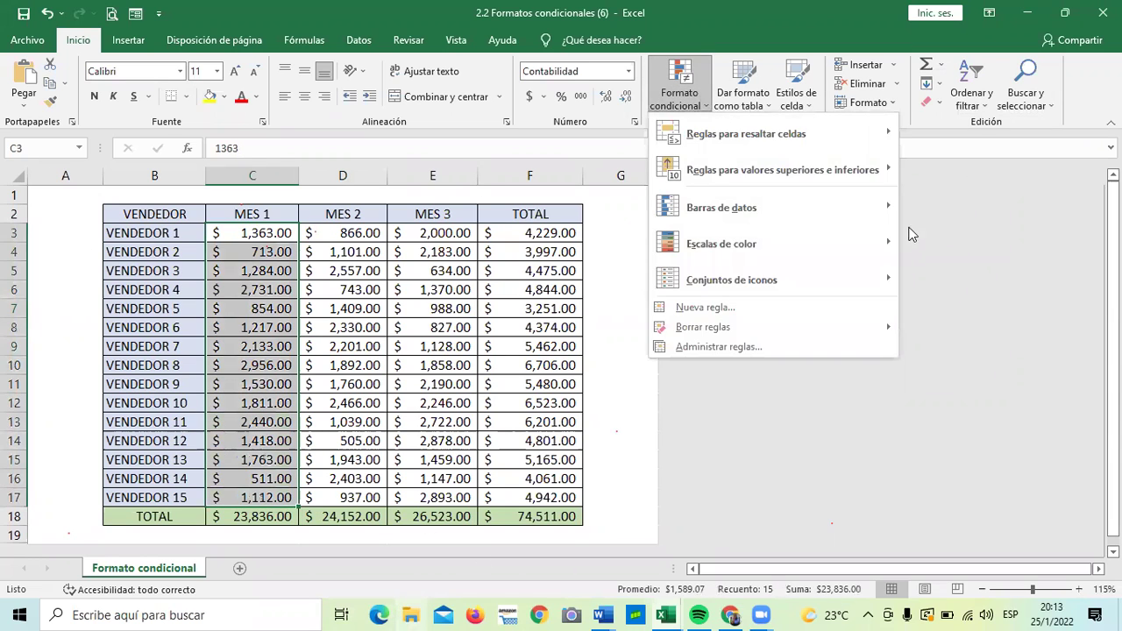
pyautogui.moveTo(836, 209)
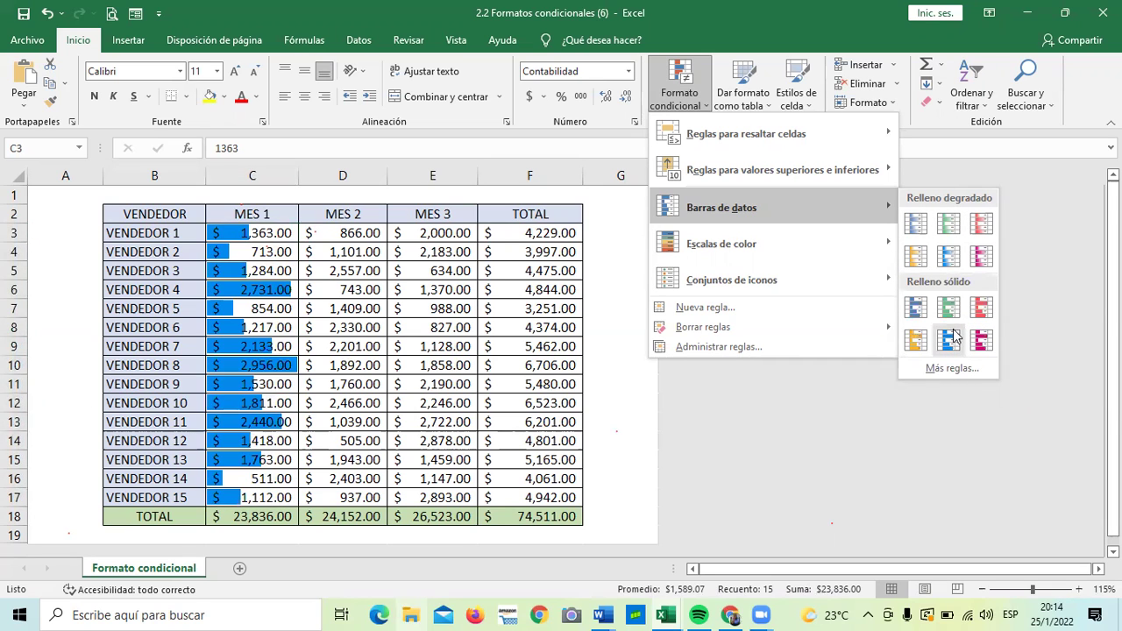
pyautogui.click(929, 368)
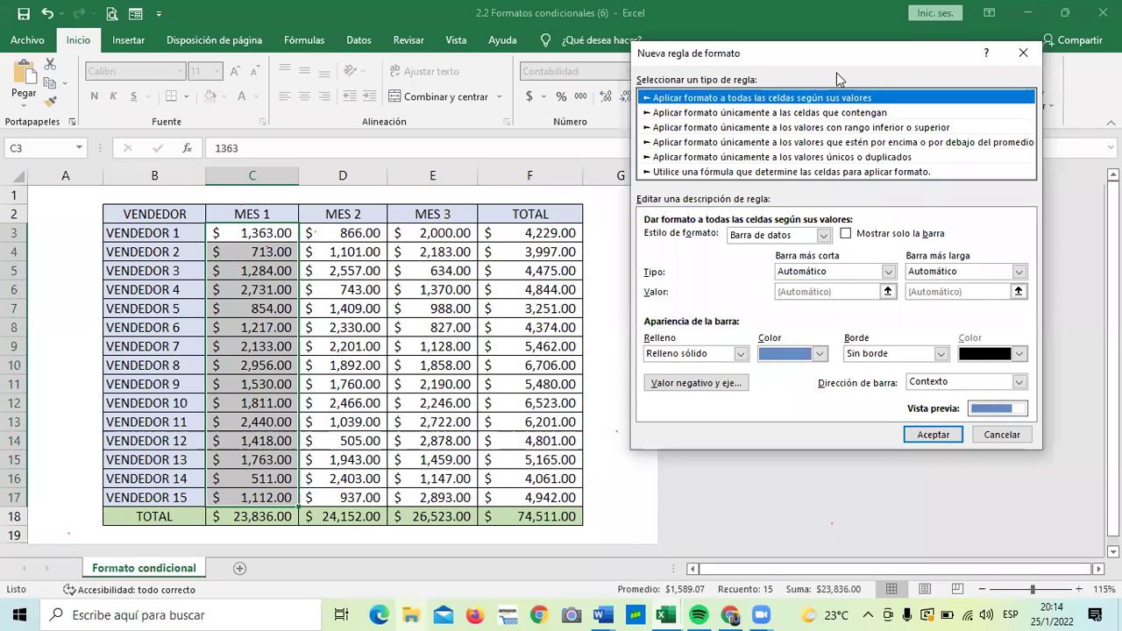
pyautogui.moveTo(842, 53); pyautogui.dragTo(816, 121)
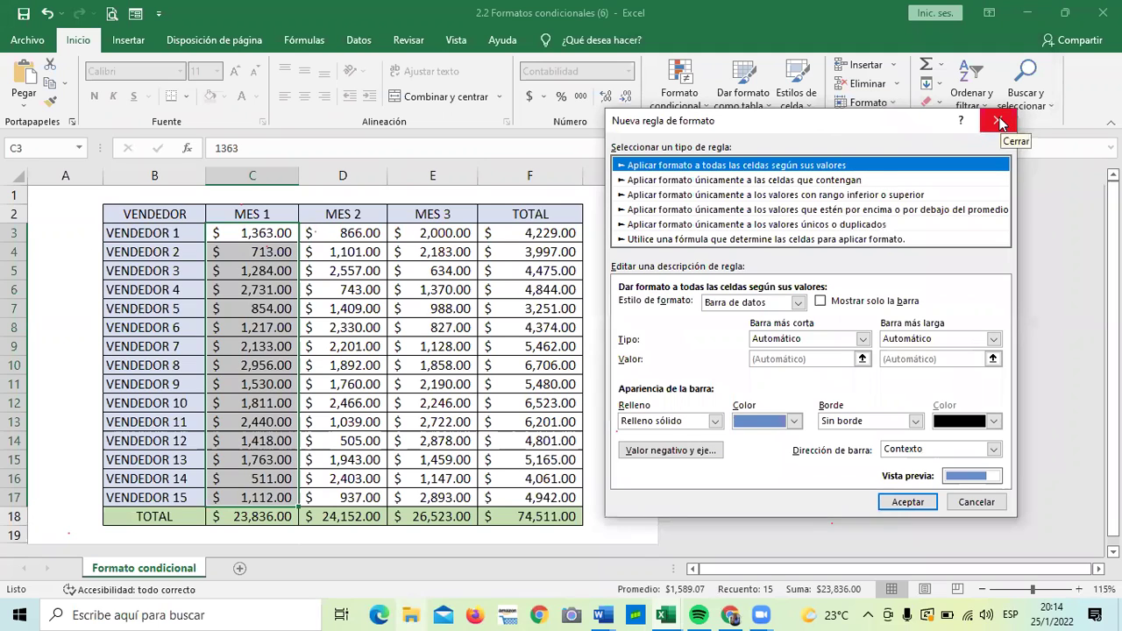
pyautogui.click(1000, 122)
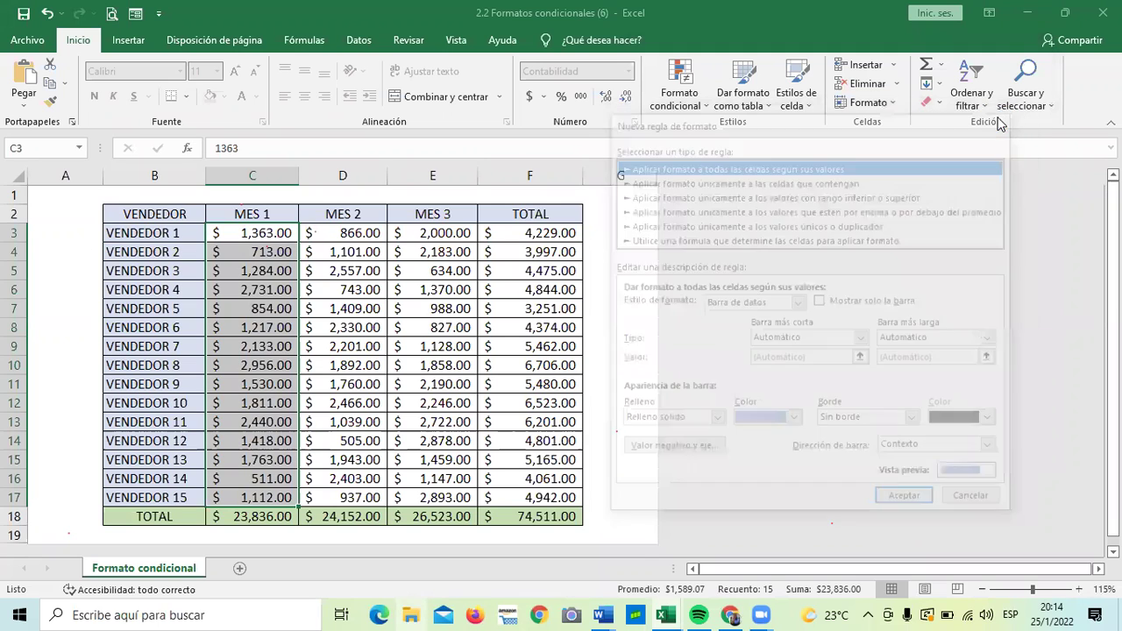
# Apply the directional icon set with three coloured arrows to the MES 1 values in C3:C17
pyautogui.click(702, 106)
pyautogui.moveTo(813, 281)
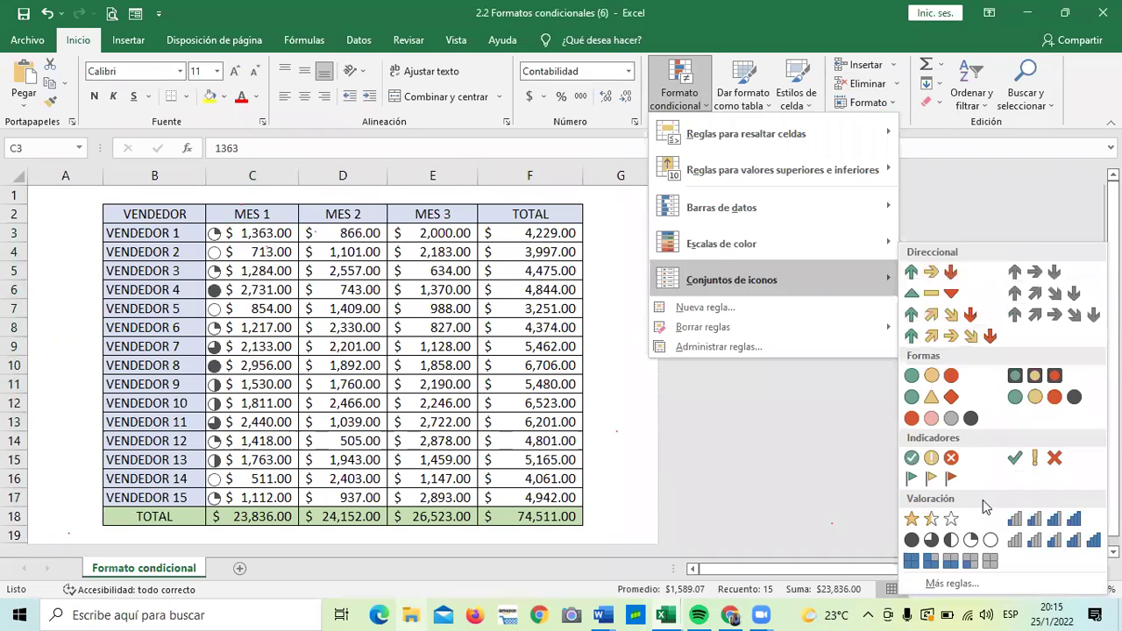
pyautogui.click(942, 278)
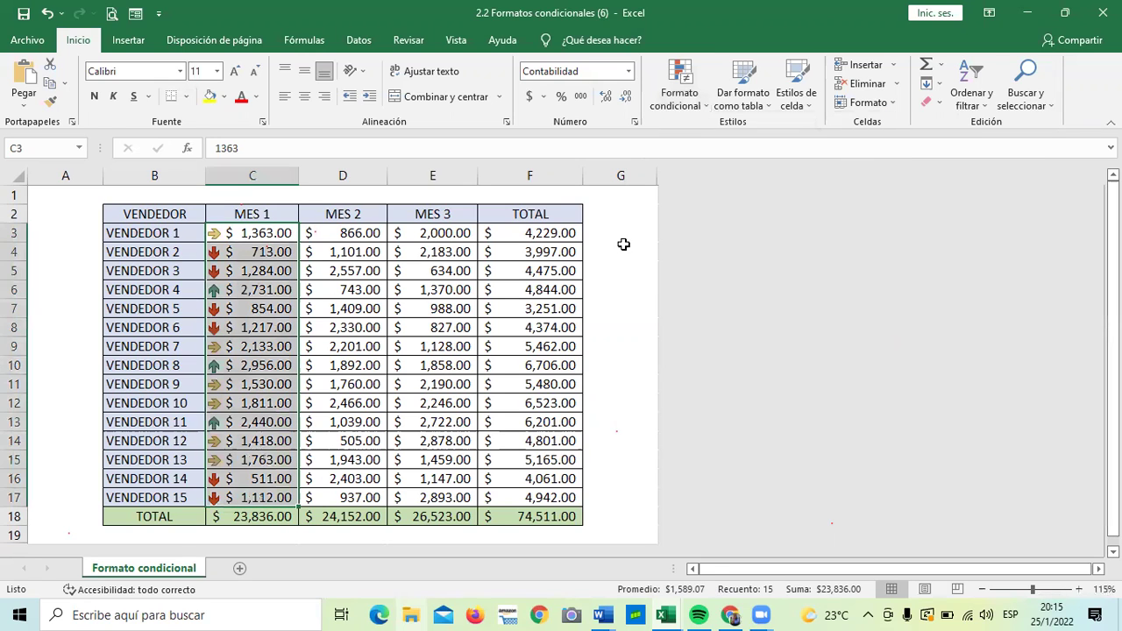
pyautogui.click(623, 244)
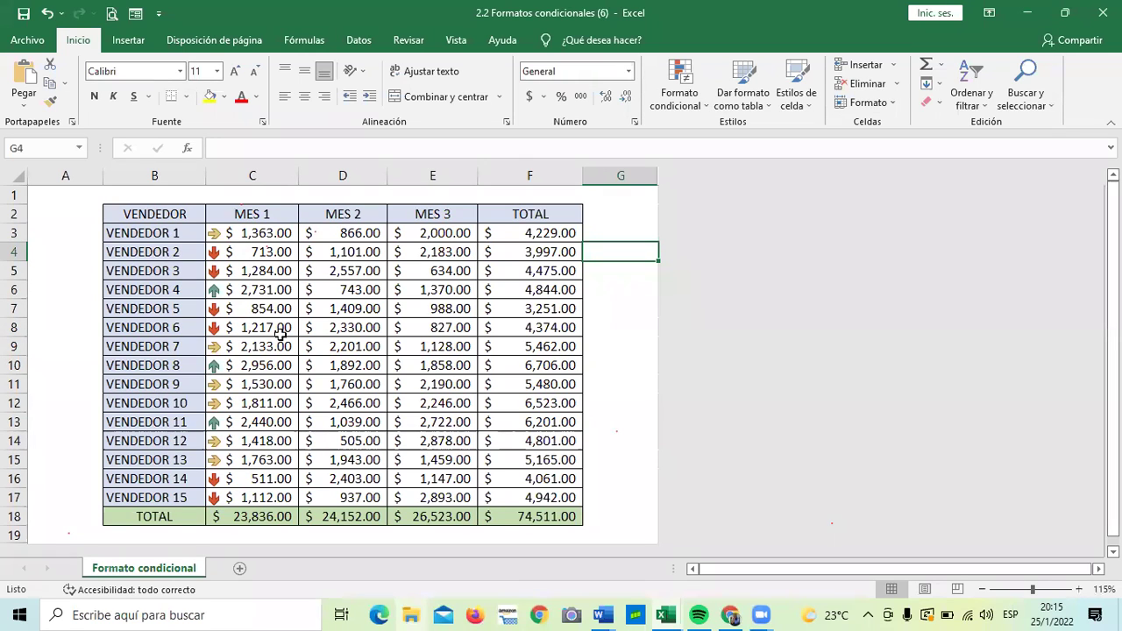
pyautogui.click(238, 232)
pyautogui.click(221, 388)
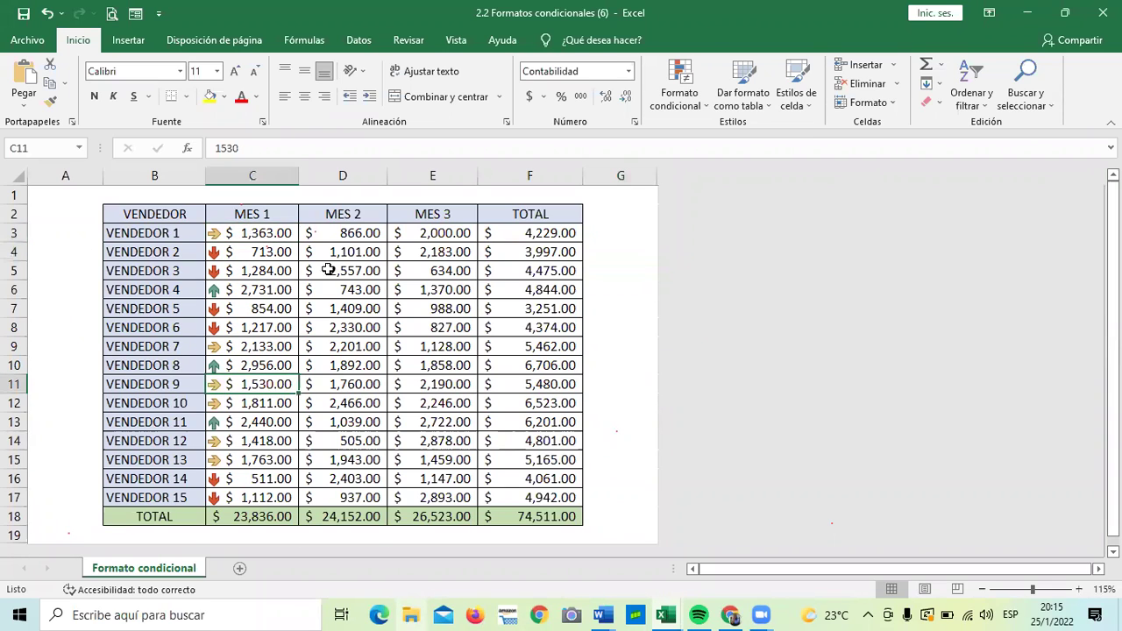
# Apply green solid-fill data bars to the MES 2 values in D3:D17
pyautogui.moveTo(349, 230); pyautogui.dragTo(327, 495)
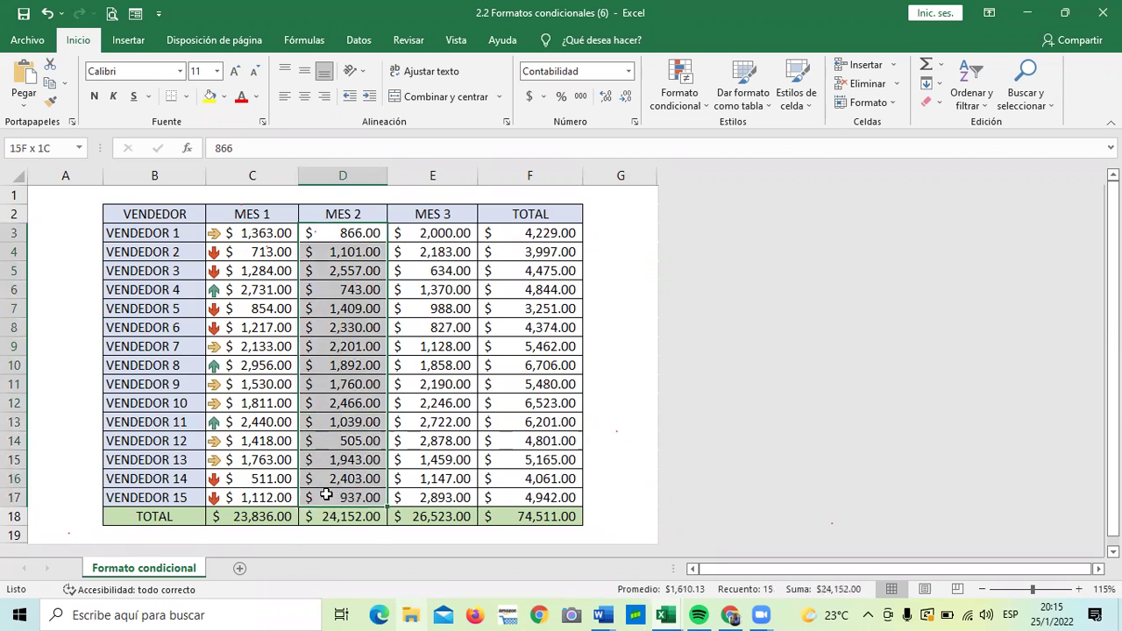
pyautogui.click(702, 104)
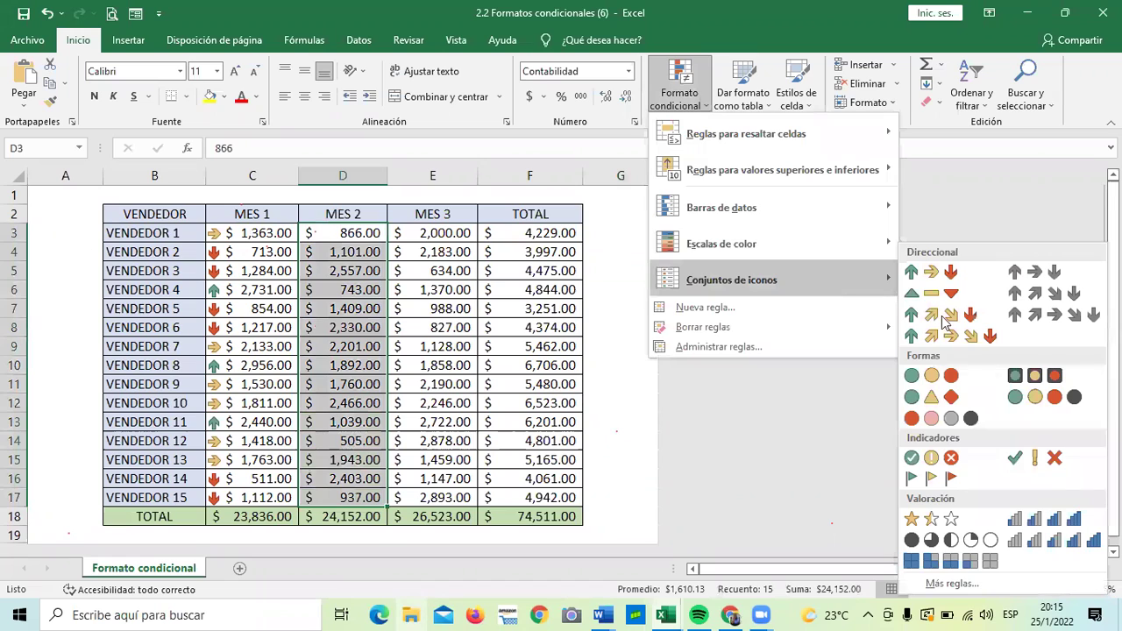
pyautogui.moveTo(843, 251)
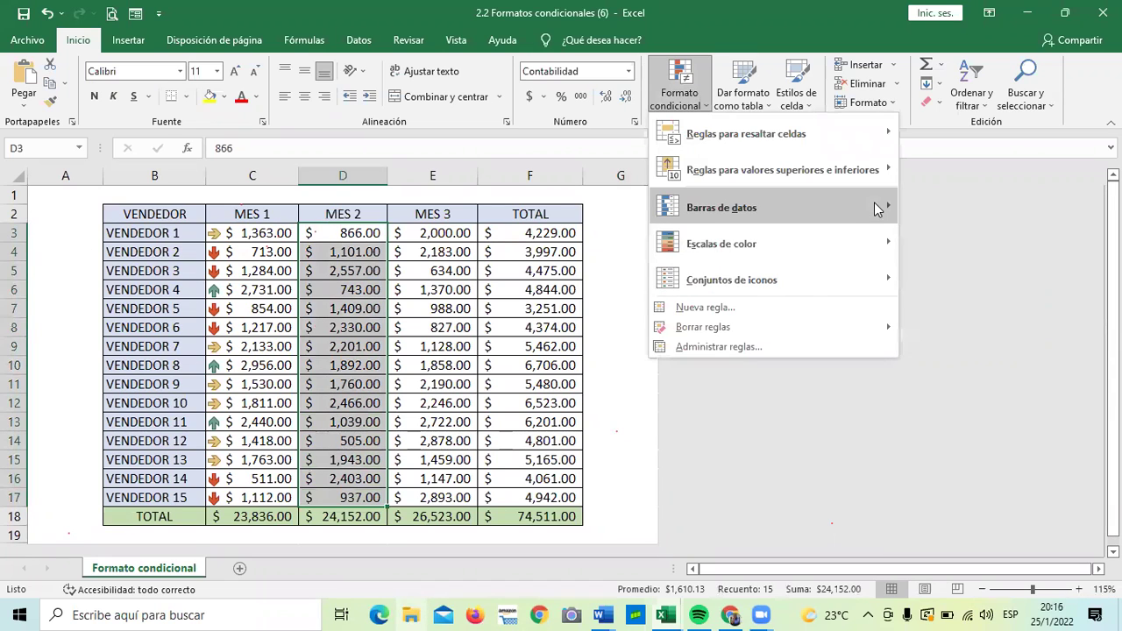
pyautogui.moveTo(880, 208)
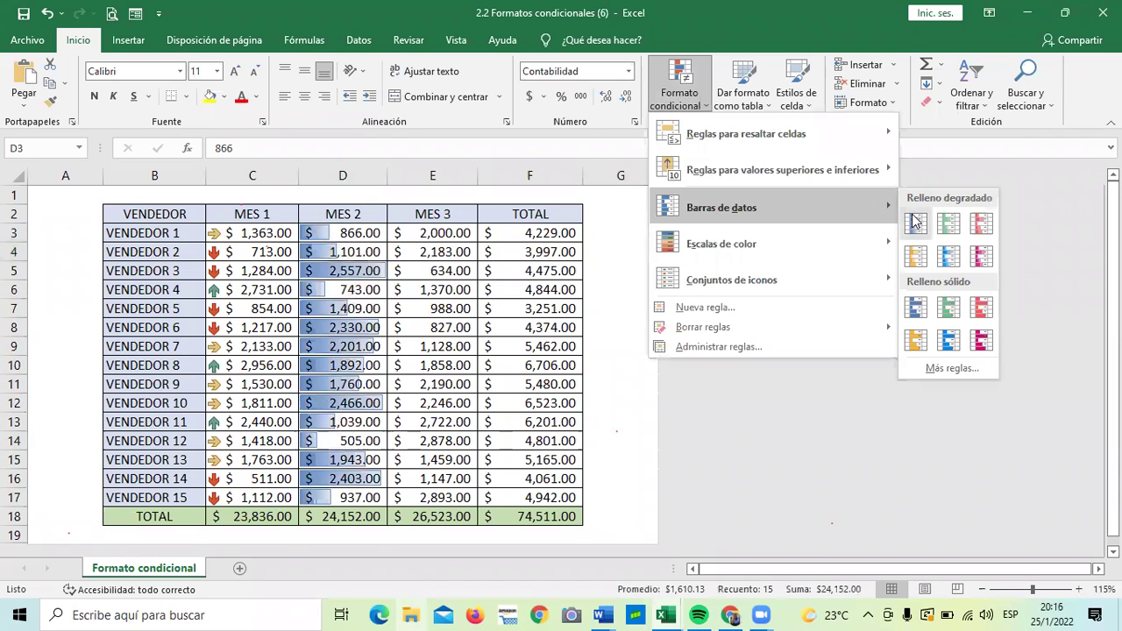
pyautogui.click(950, 308)
pyautogui.click(638, 233)
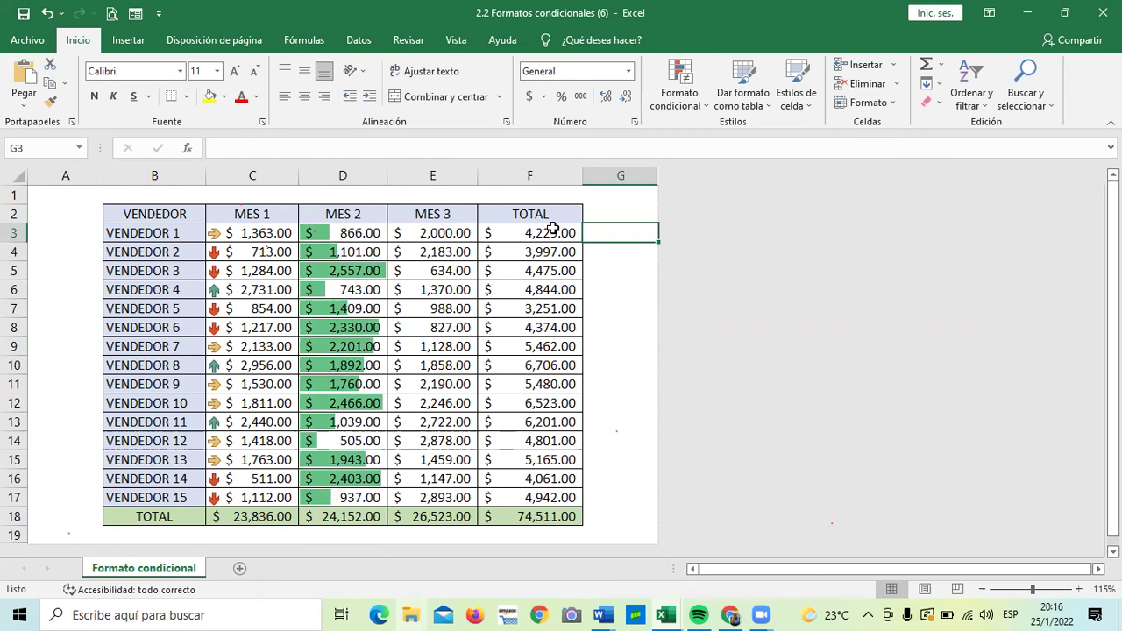
# Start a duplicate values highlighting rule for the TOTAL values in F3:F17, using the Duplicados option and a custom format
pyautogui.click(539, 234)
pyautogui.click(611, 255)
pyautogui.moveTo(549, 230); pyautogui.dragTo(542, 498)
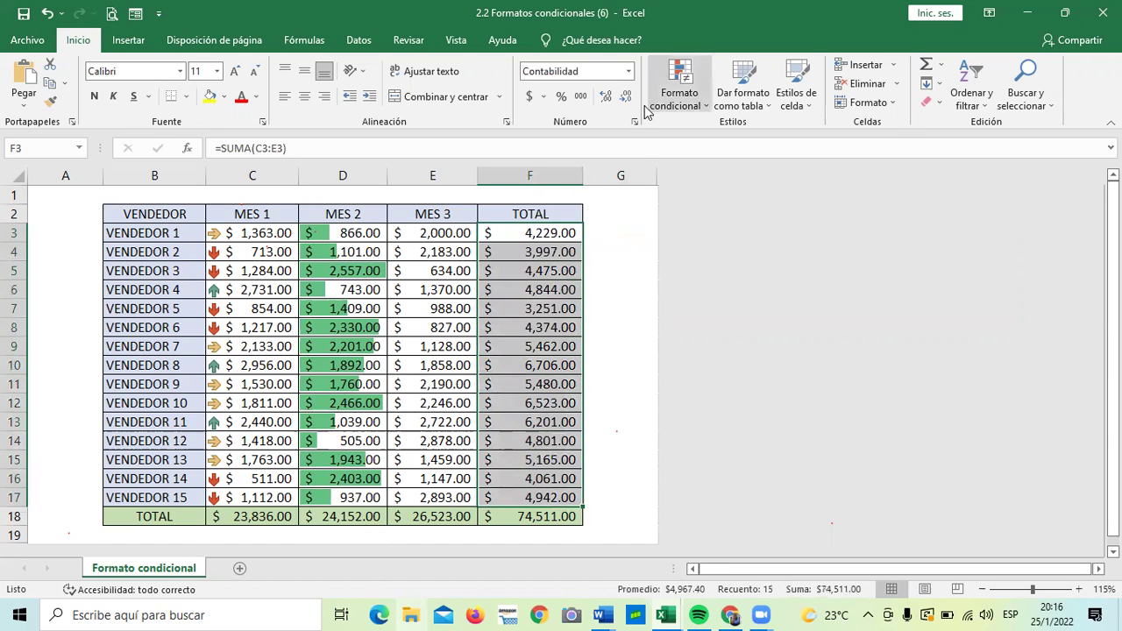
pyautogui.click(708, 107)
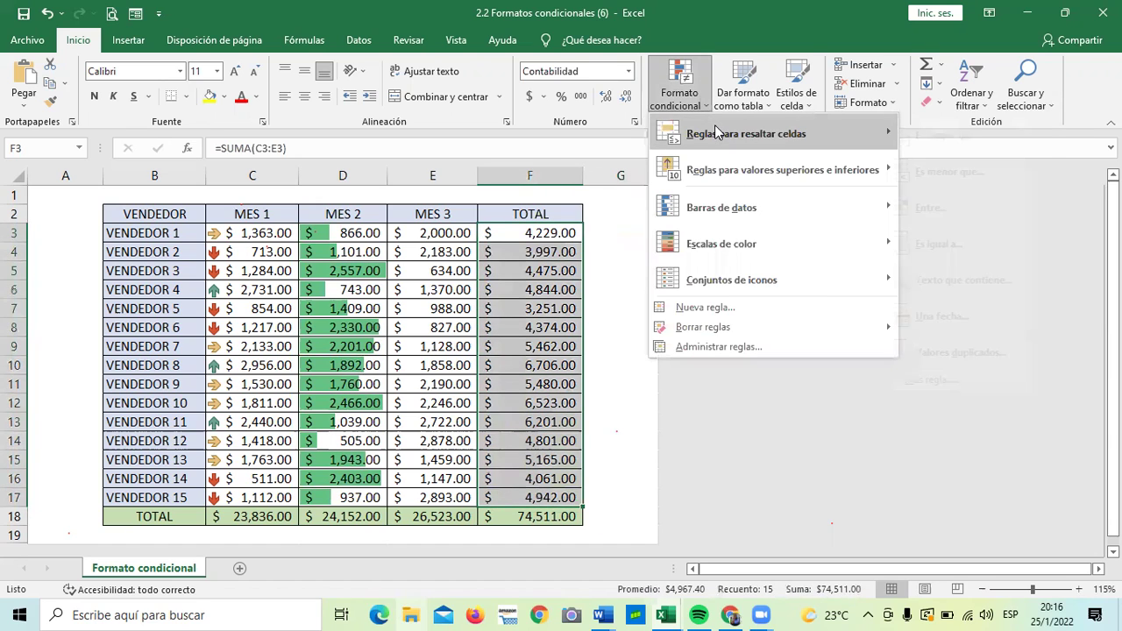
pyautogui.moveTo(717, 131)
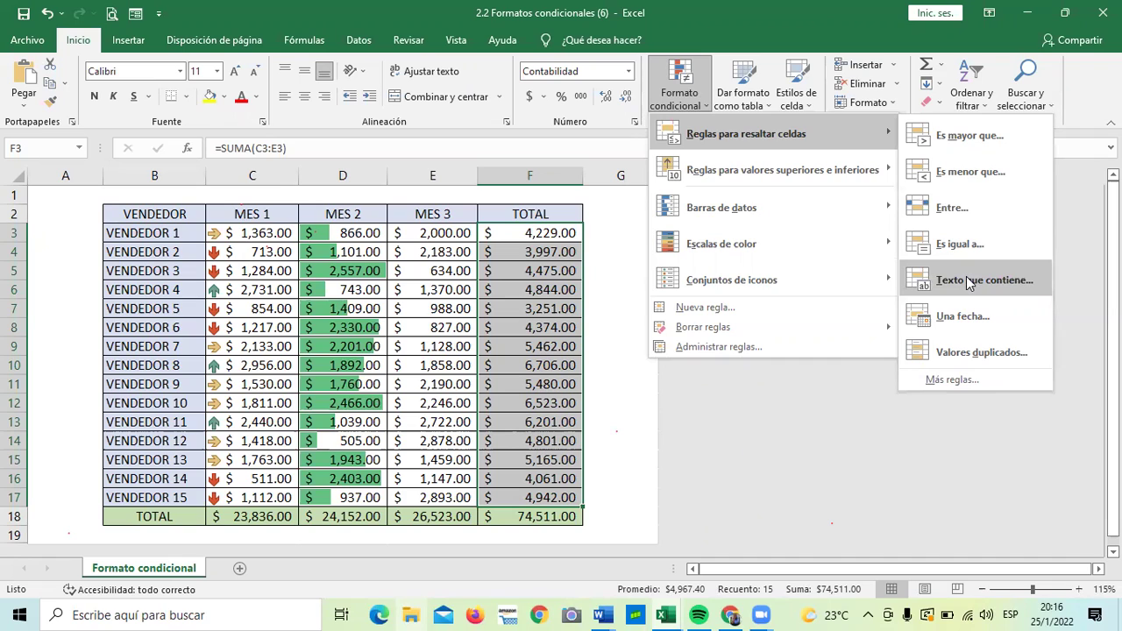
pyautogui.click(953, 352)
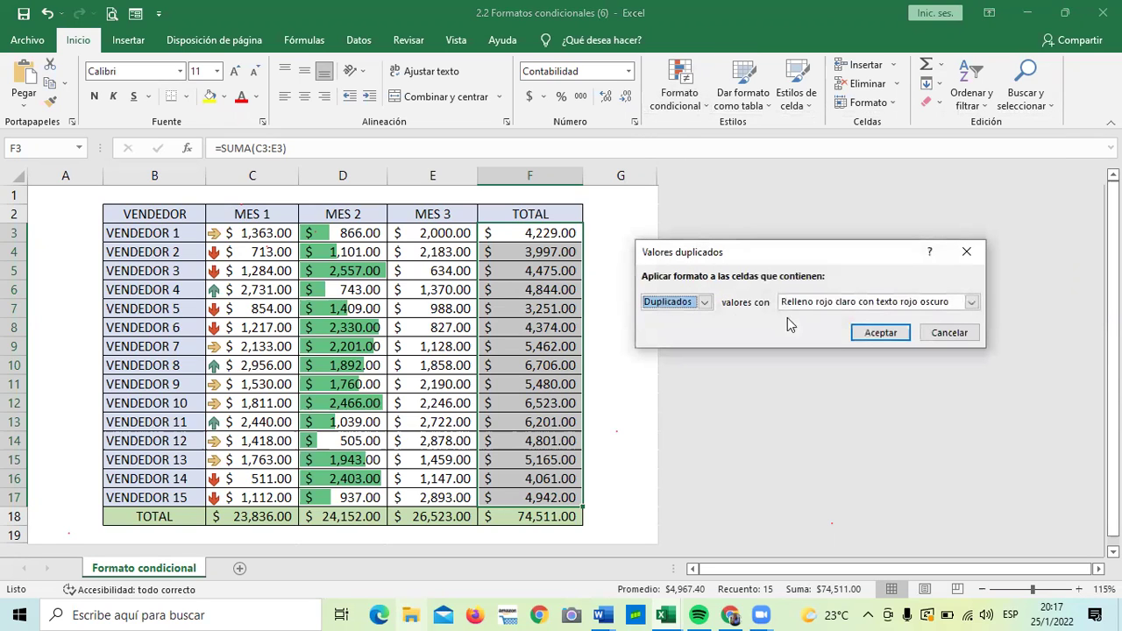
pyautogui.click(705, 303)
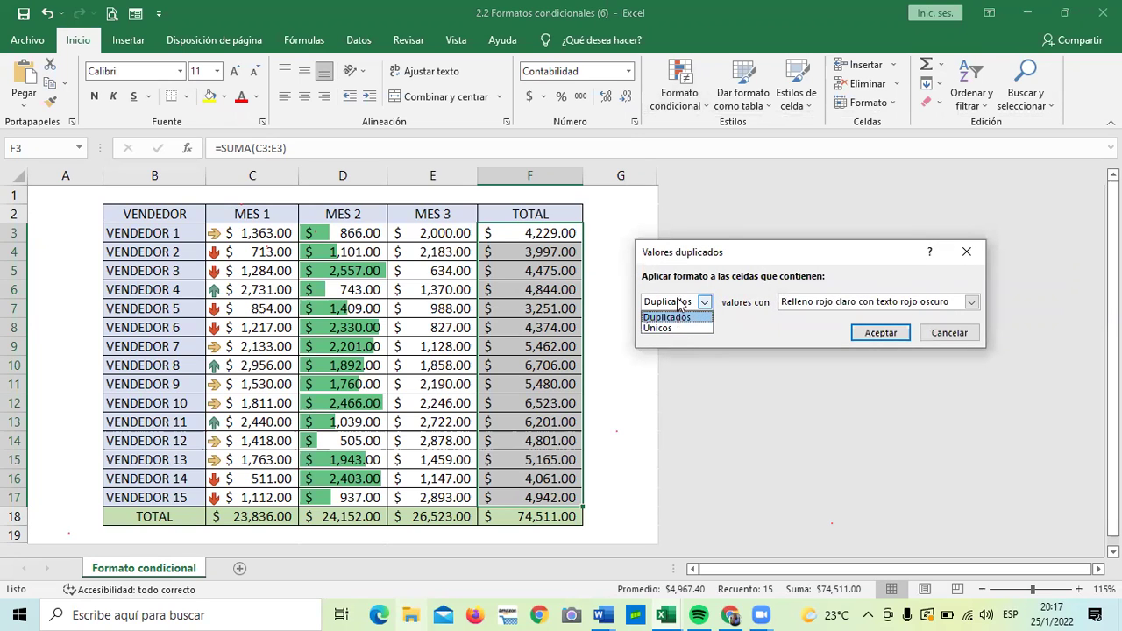
pyautogui.click(671, 317)
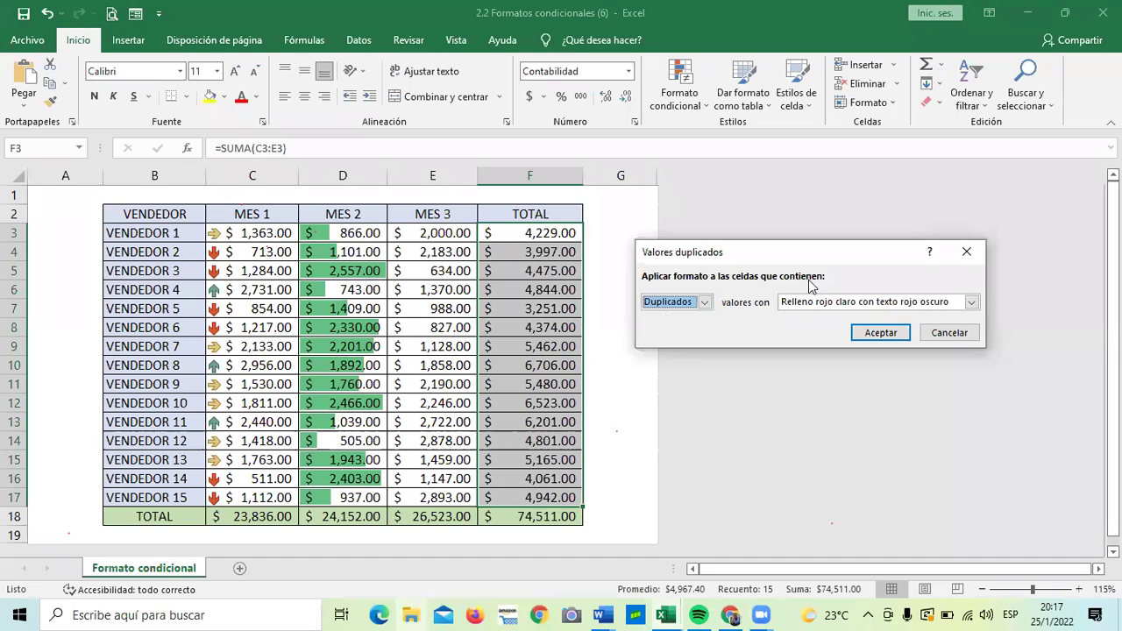
pyautogui.click(970, 302)
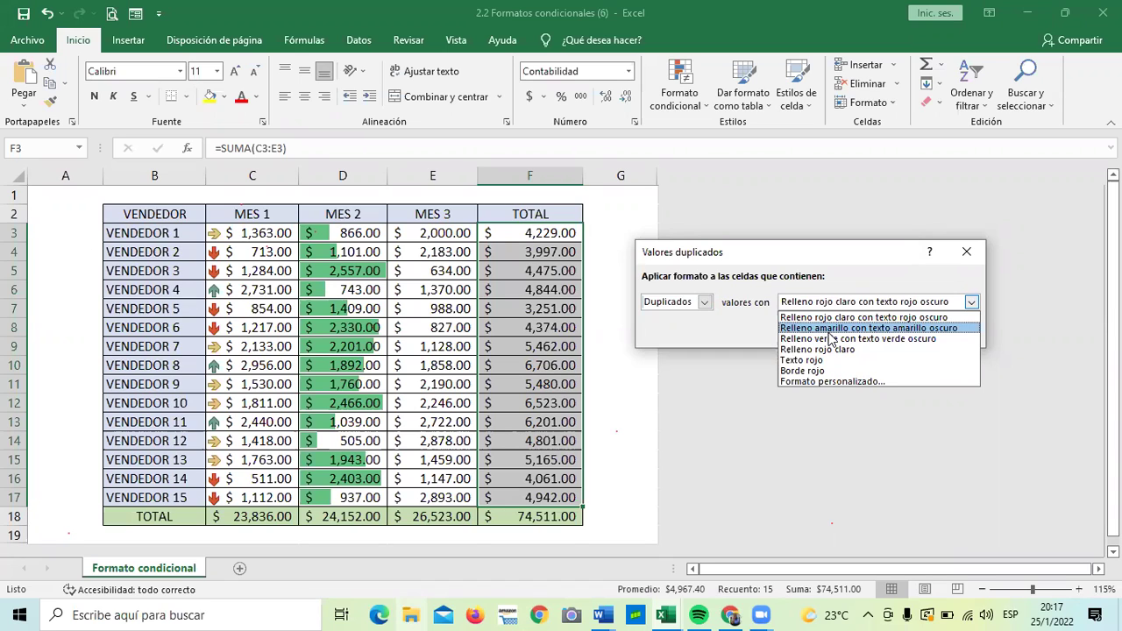
pyautogui.click(843, 382)
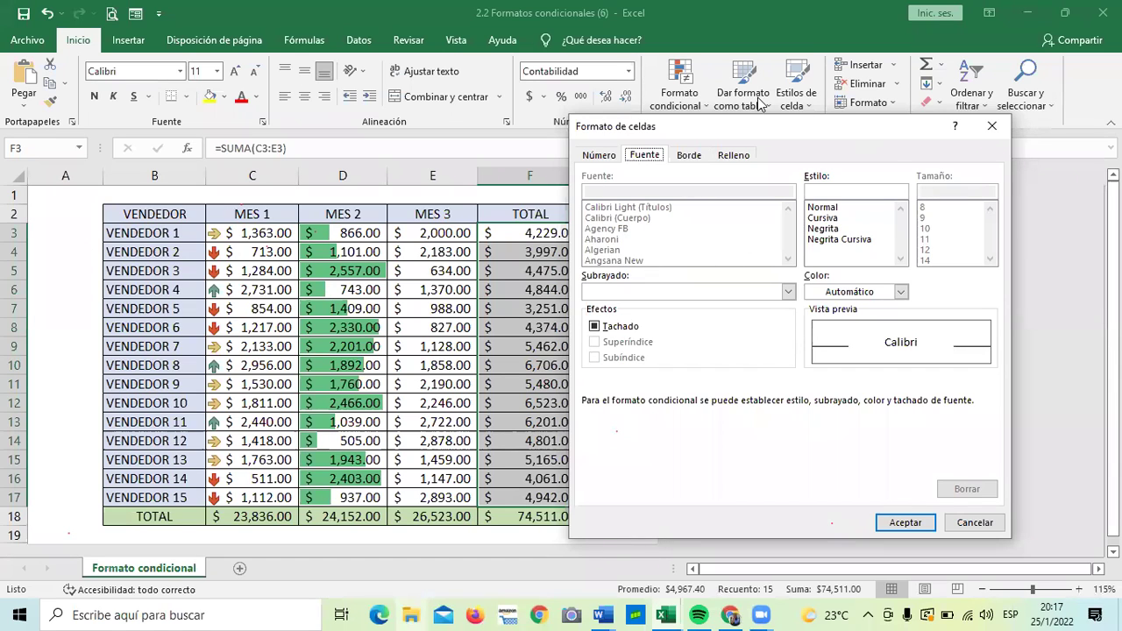
# Try the Negrita Cursiva and Normal font styles for the custom format, look through the font colours, and discard the duplicate values rule
pyautogui.click(829, 231)
pyautogui.click(829, 208)
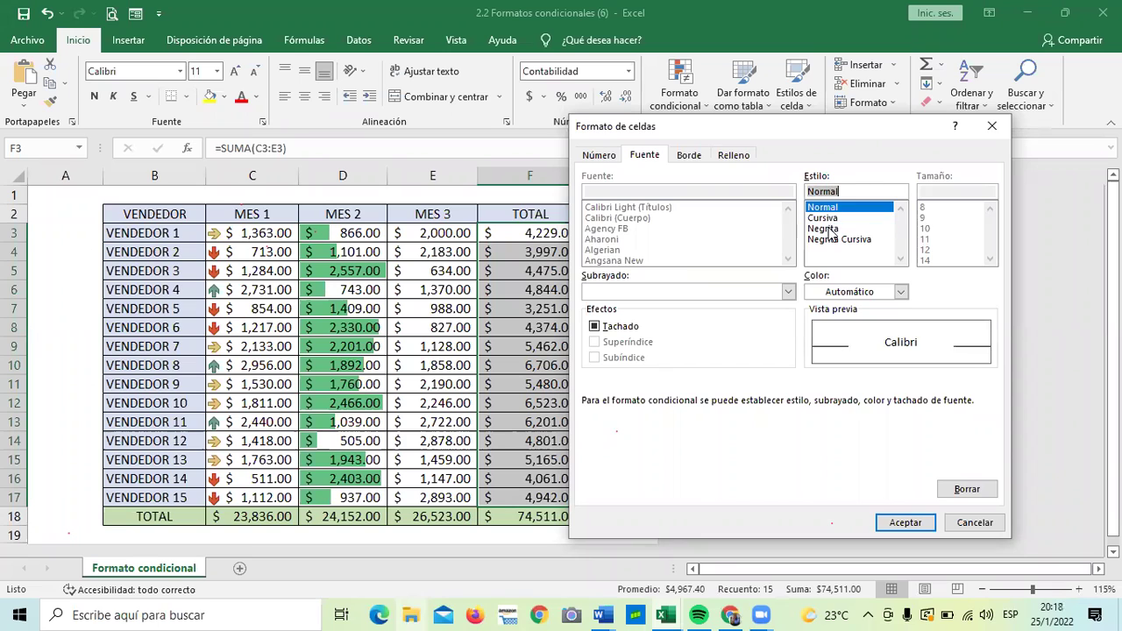
pyautogui.click(831, 240)
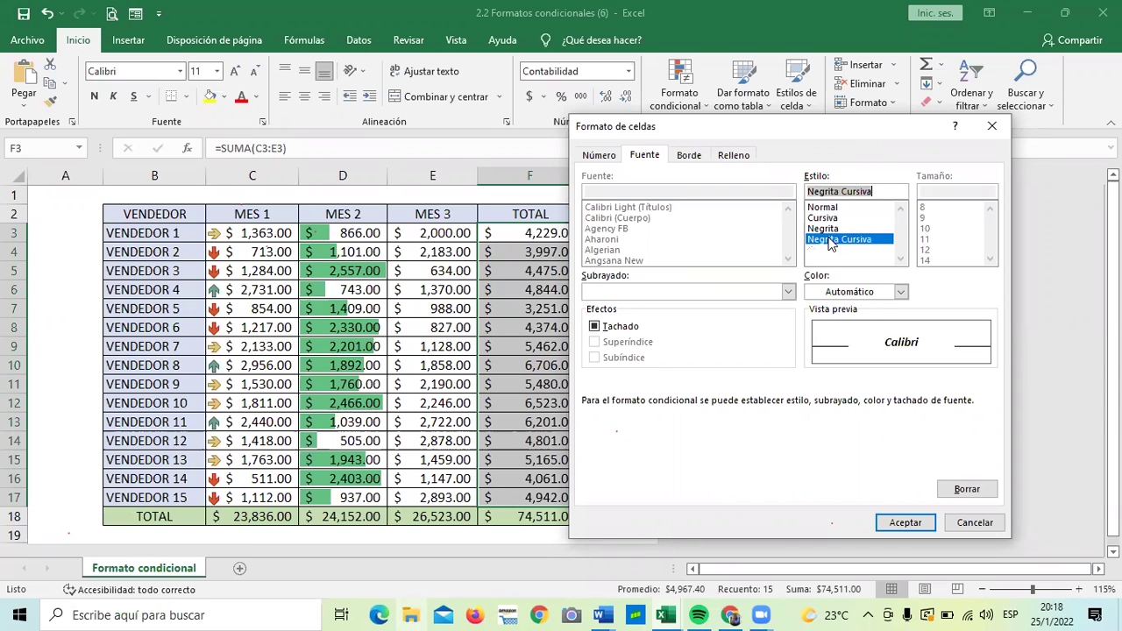
pyautogui.click(830, 208)
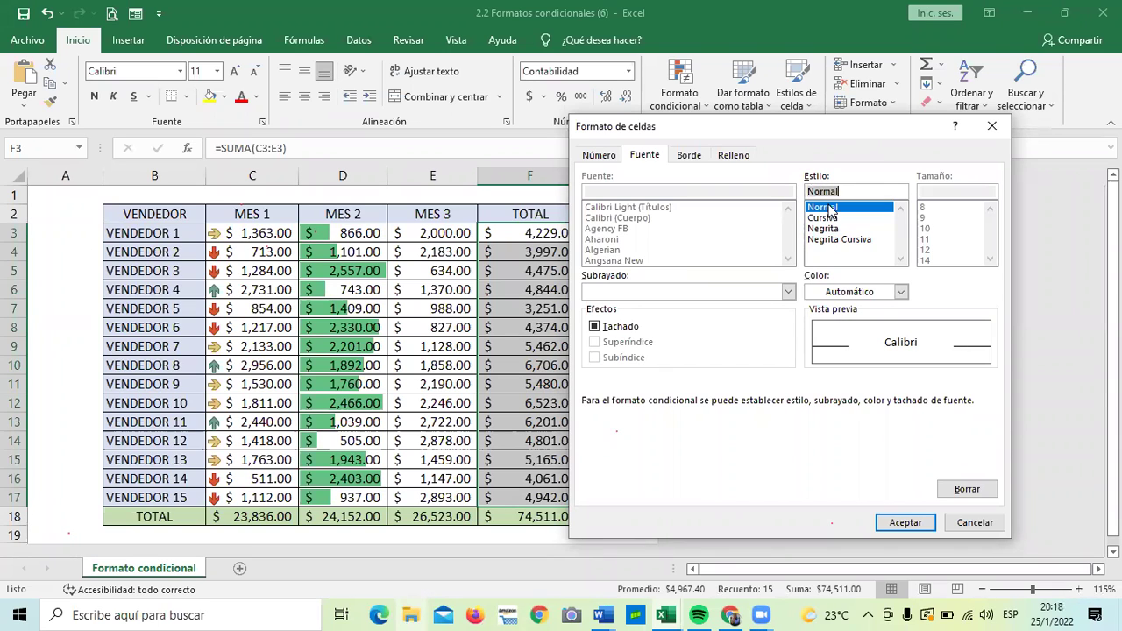
pyautogui.click(900, 292)
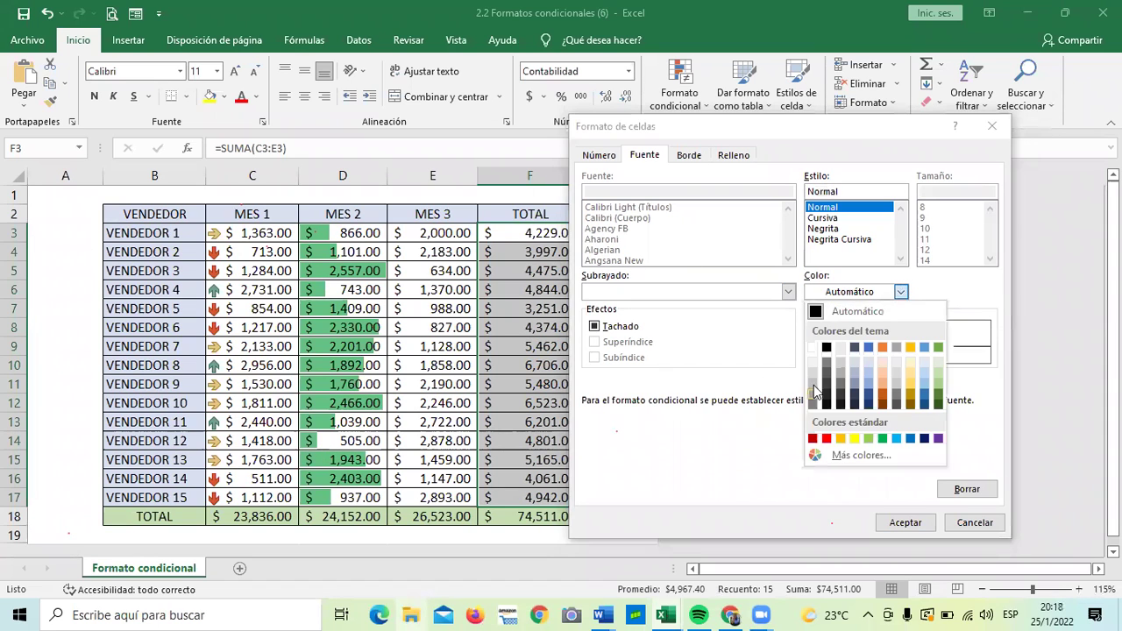
pyautogui.click(703, 439)
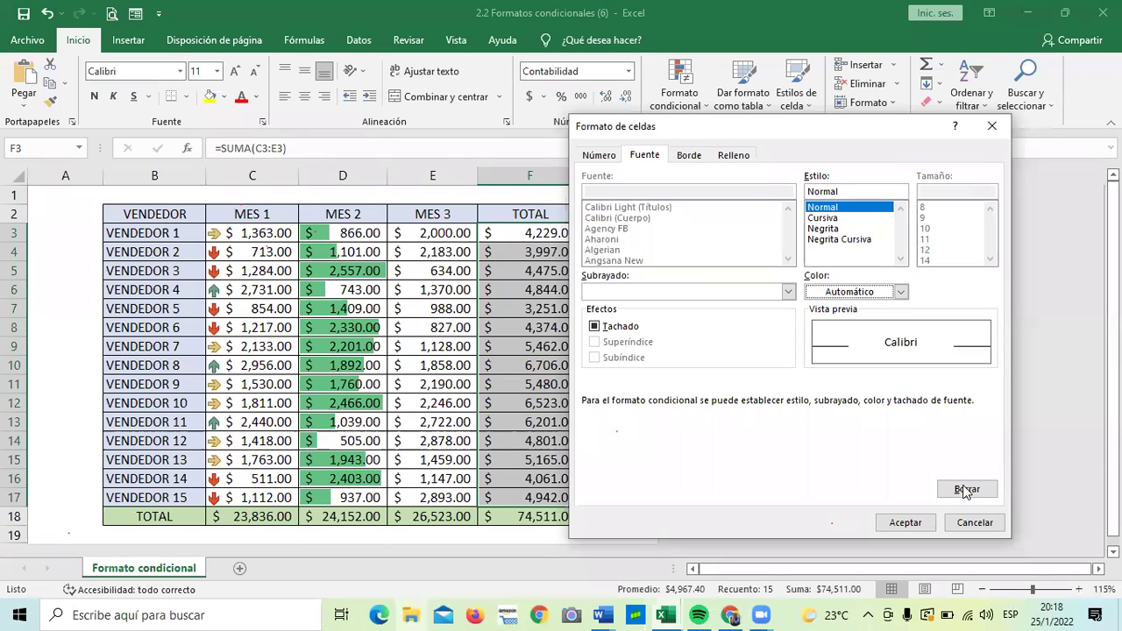
pyautogui.click(920, 529)
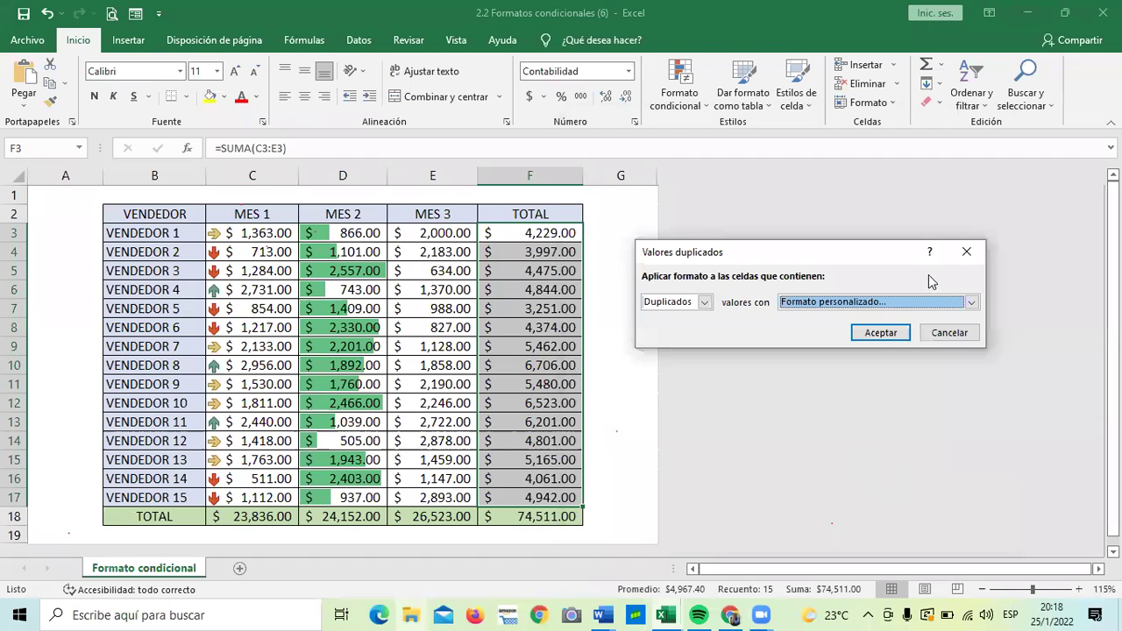
pyautogui.click(971, 260)
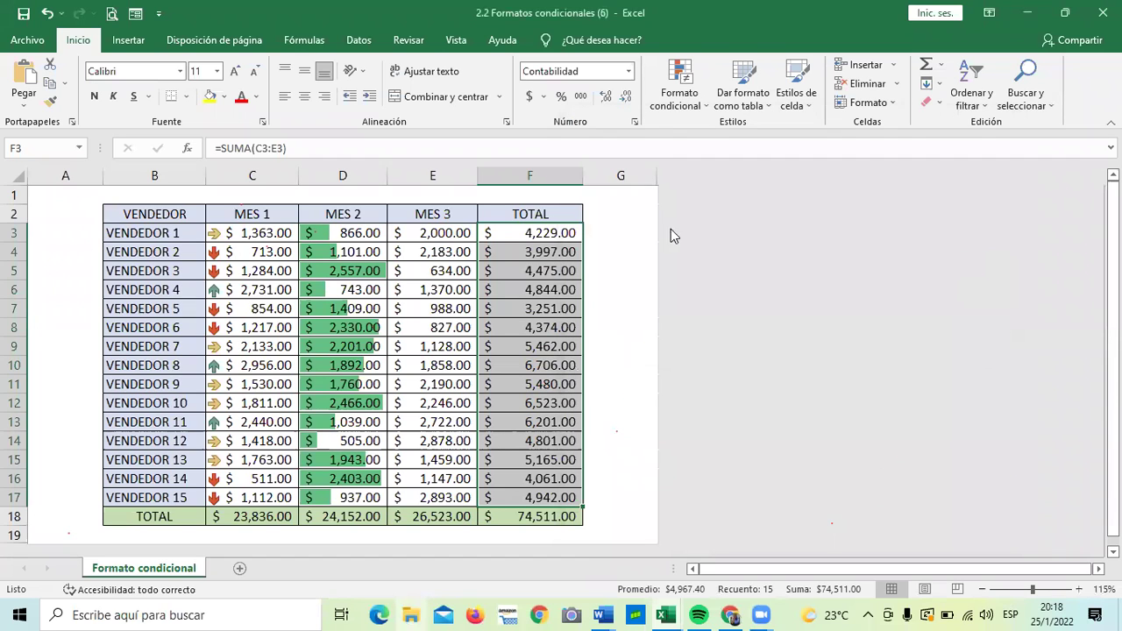
# Remove the fill colour from the vendor names in B3:B17
pyautogui.click(626, 273)
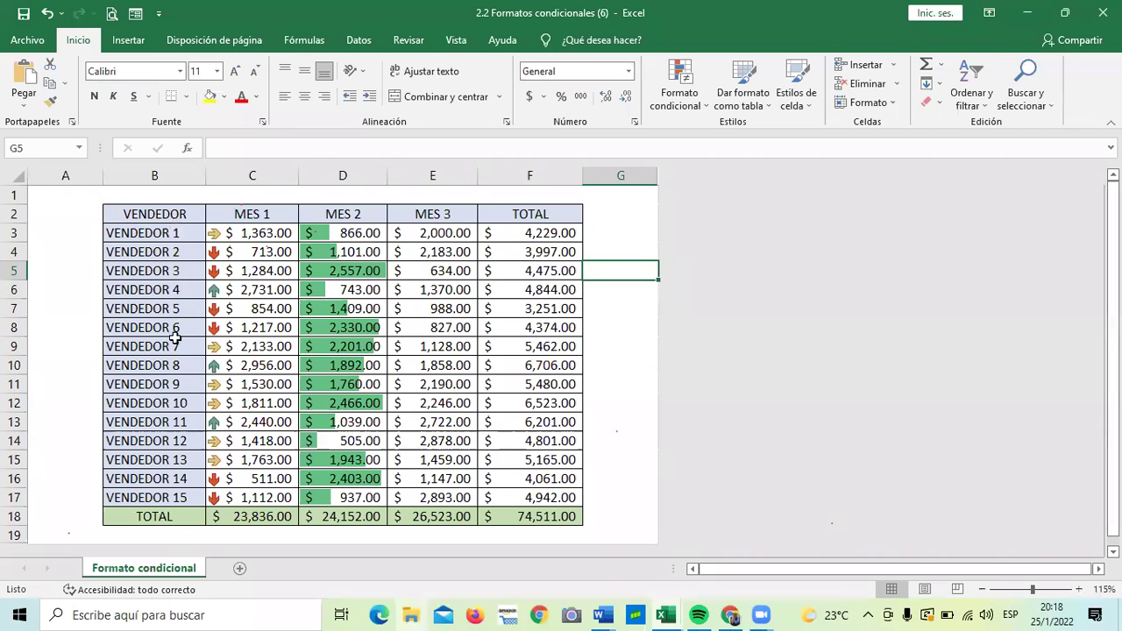
pyautogui.moveTo(154, 233); pyautogui.dragTo(158, 493)
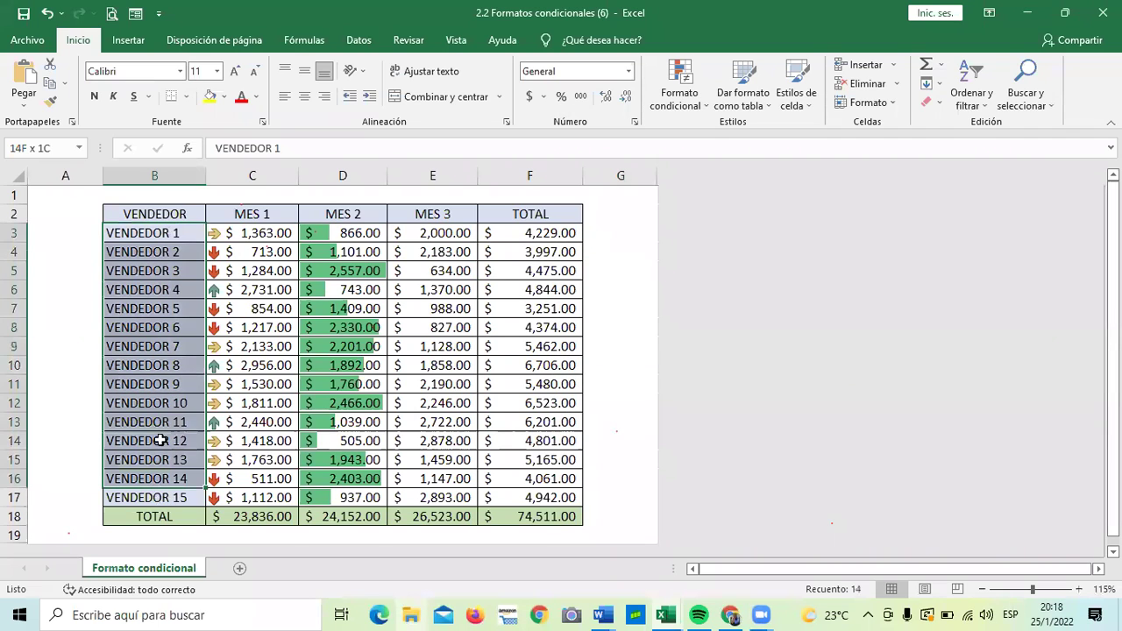
pyautogui.click(225, 96)
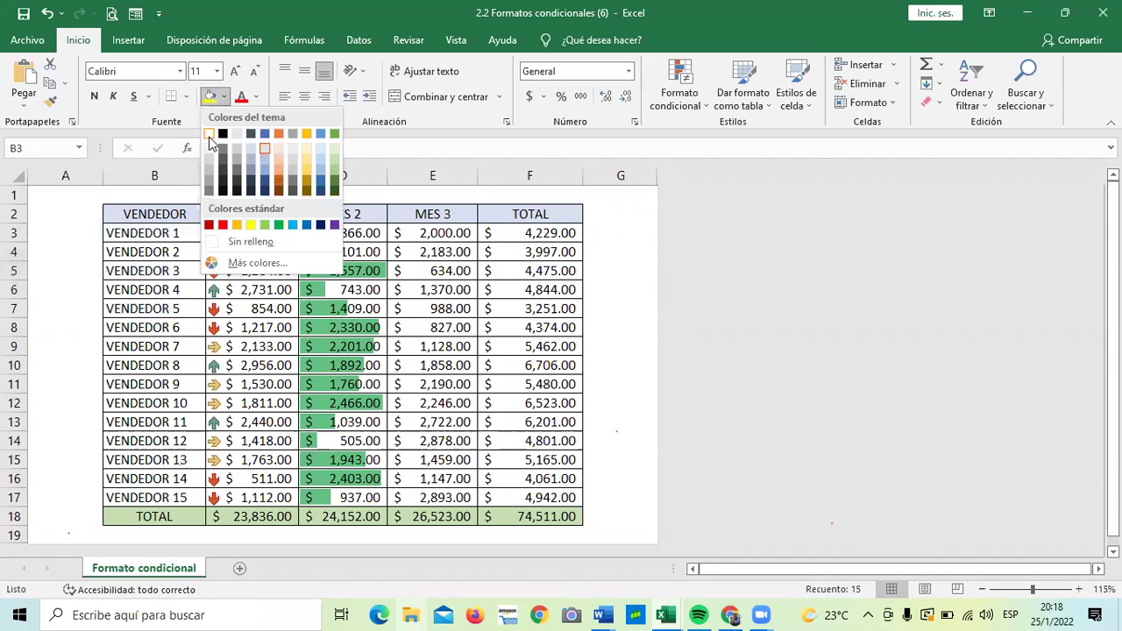
pyautogui.click(221, 241)
pyautogui.click(83, 304)
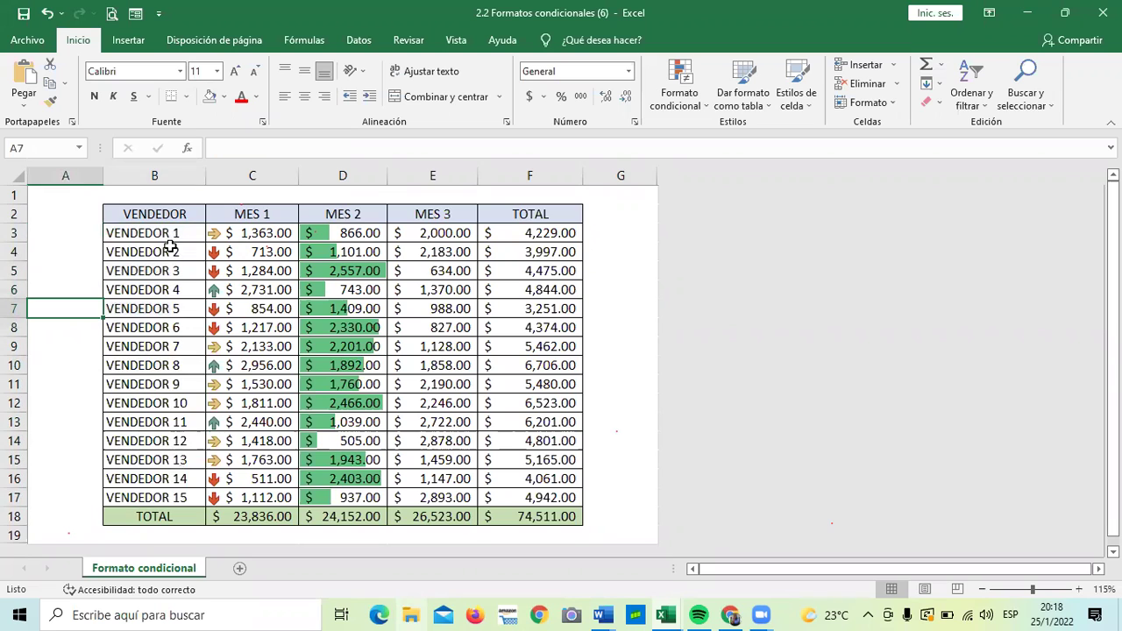
# Change the vendor name in B12 to VENDEDOR 1 so that it repeats the first vendor
pyautogui.moveTo(185, 232); pyautogui.dragTo(177, 496)
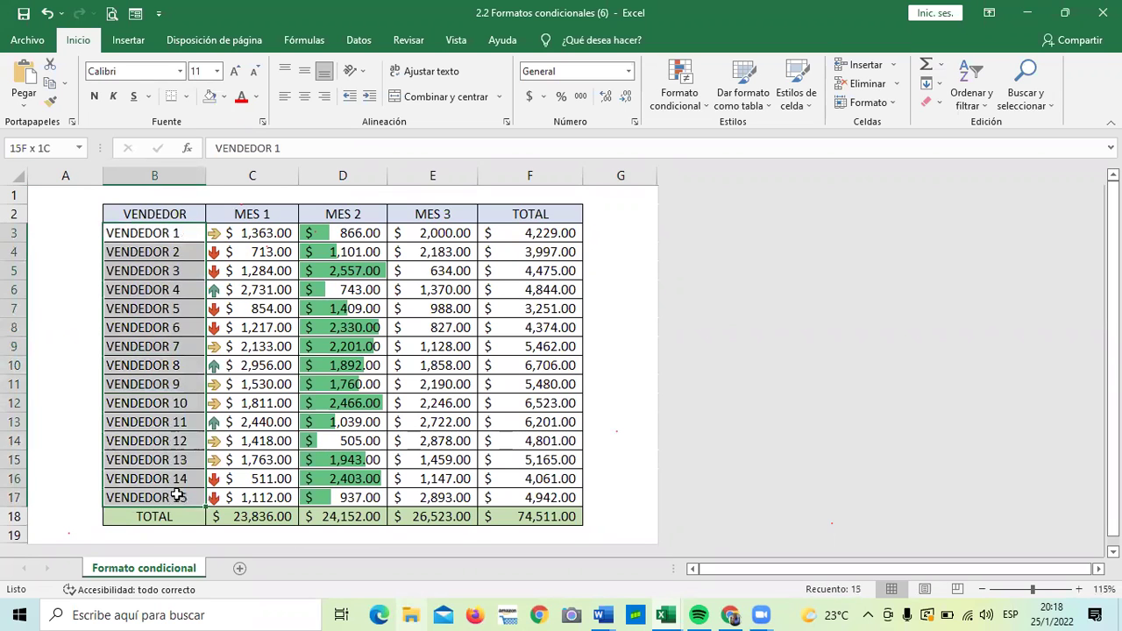
pyautogui.click(392, 309)
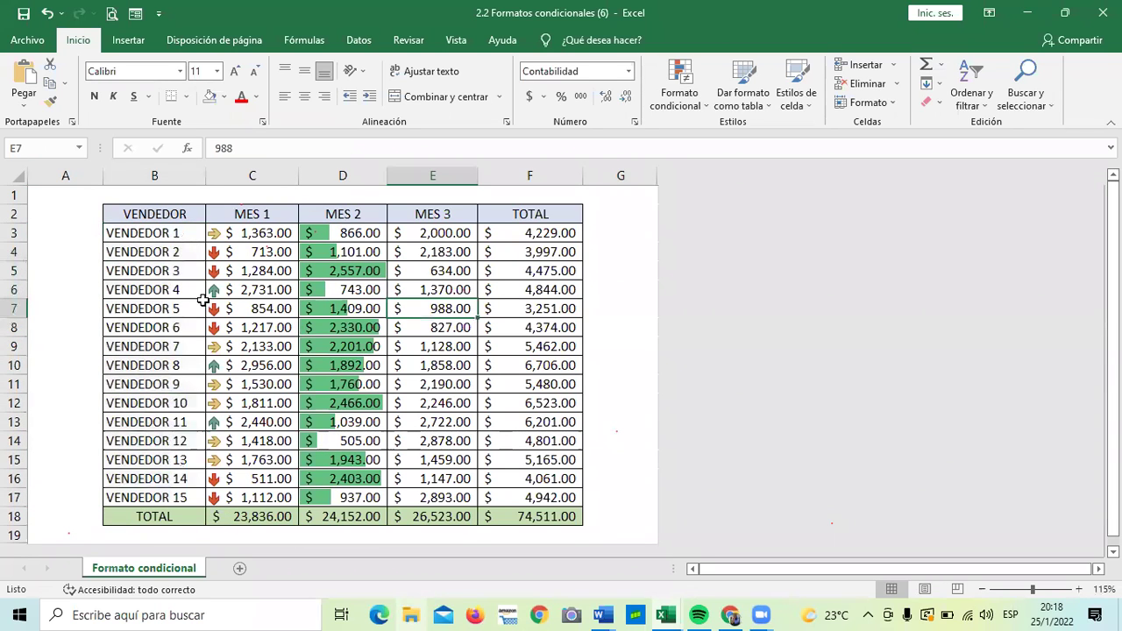
pyautogui.click(212, 270)
pyautogui.click(178, 234)
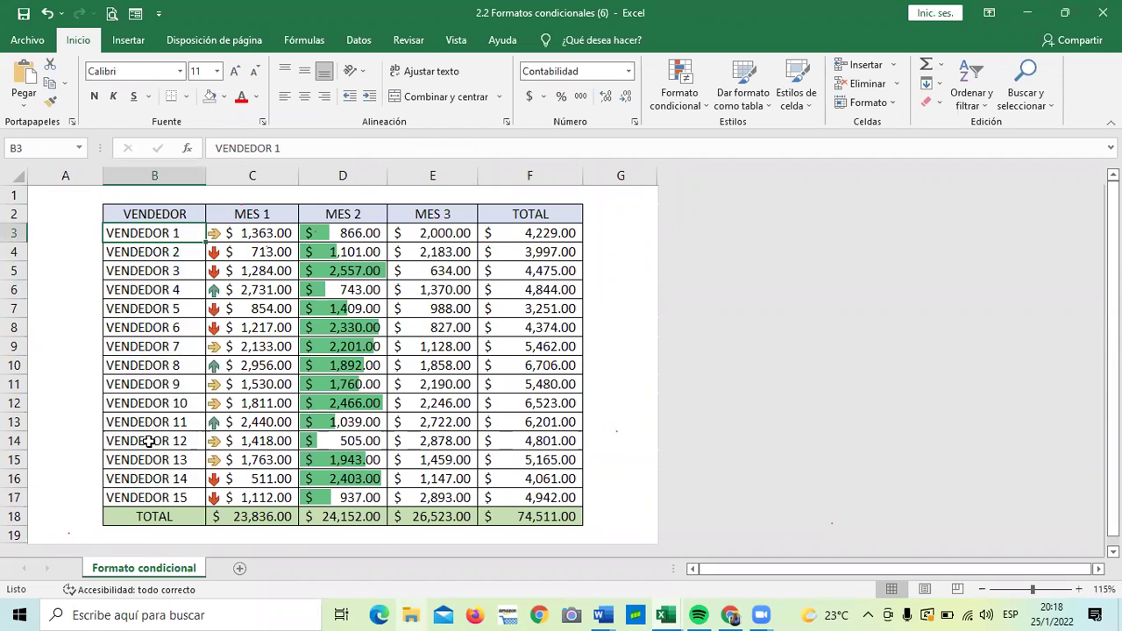
pyautogui.click(177, 406)
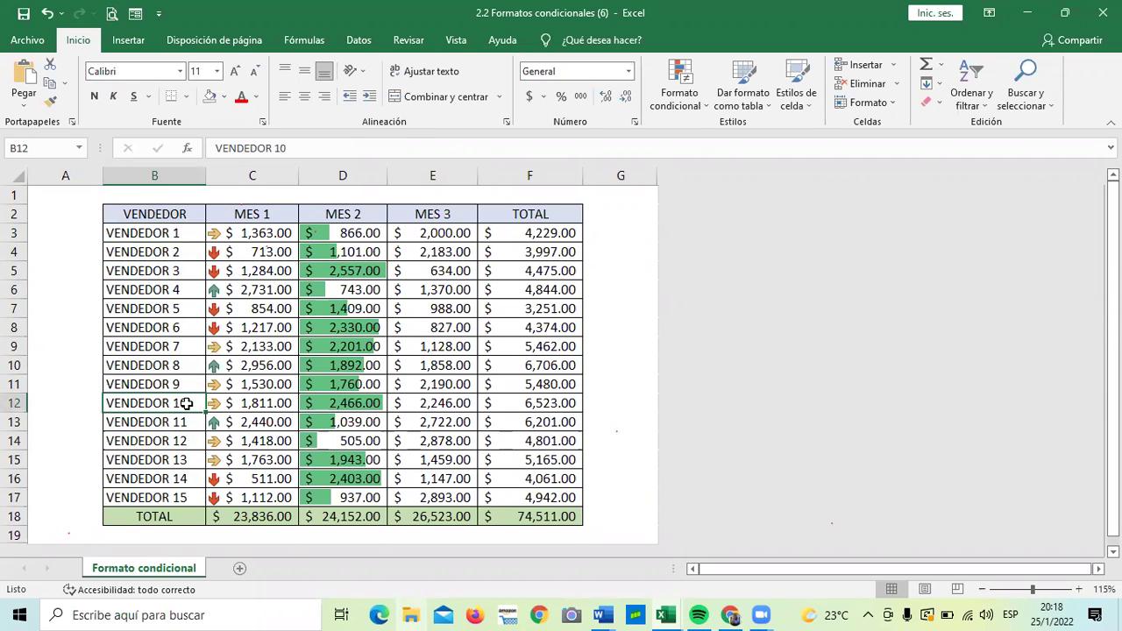
pyautogui.doubleClick(186, 403)
pyautogui.doubleClick(189, 403)
pyautogui.write('1')
pyautogui.click(182, 421)
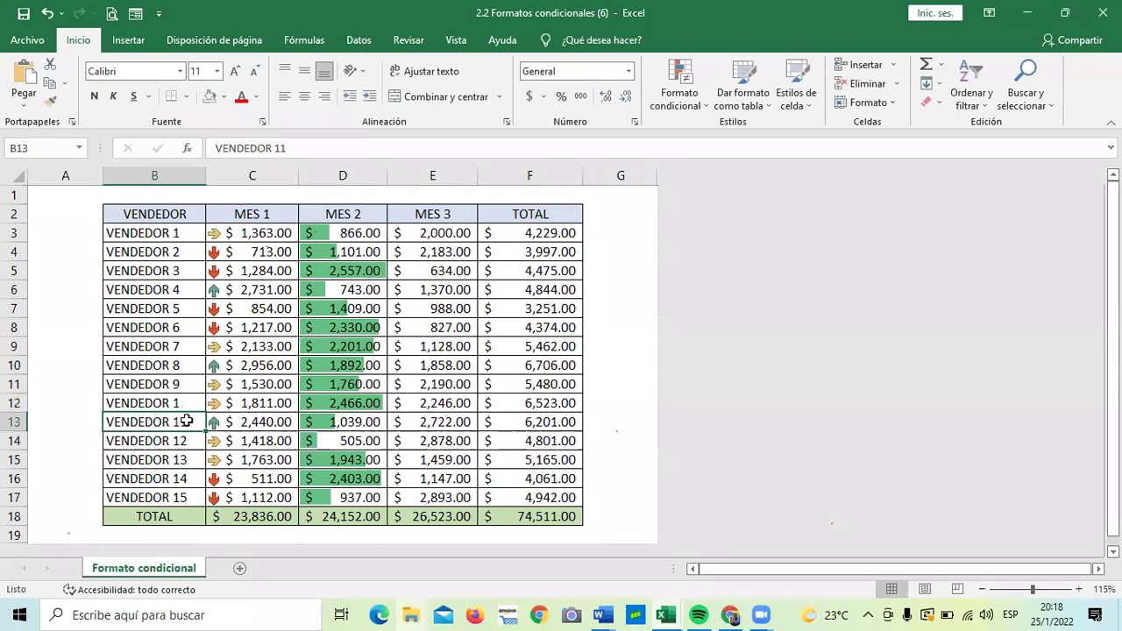
# Change the vendor name in B17 to VENDEDOR 1 as another repeated entry
pyautogui.click(163, 497)
pyautogui.doubleClick(197, 493)
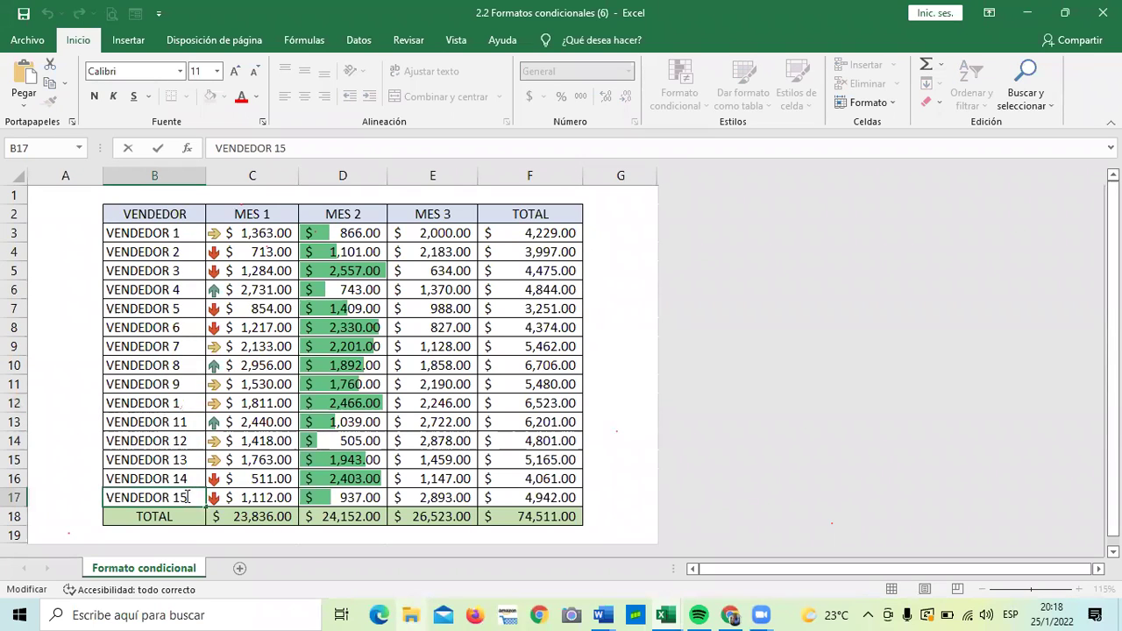
pyautogui.press('BackSpace')
pyautogui.press('Return')
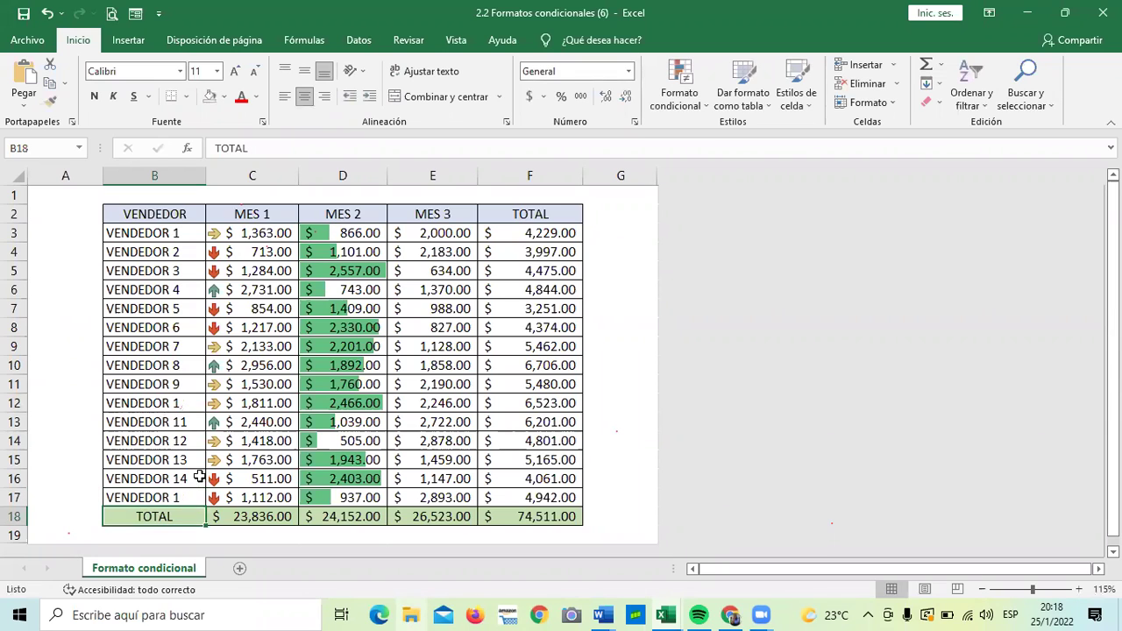
pyautogui.click(412, 414)
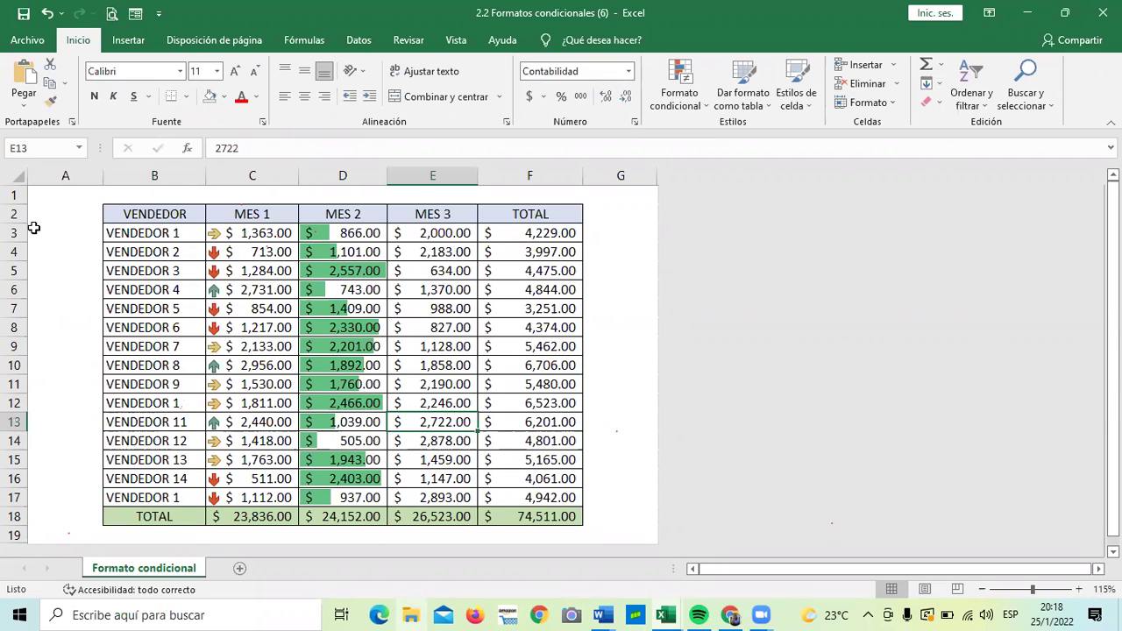
# Highlight duplicate vendor names in B3:B17 with the format "Relleno amarillo con texto amarillo oscuro"
pyautogui.moveTo(161, 233); pyautogui.dragTo(177, 497)
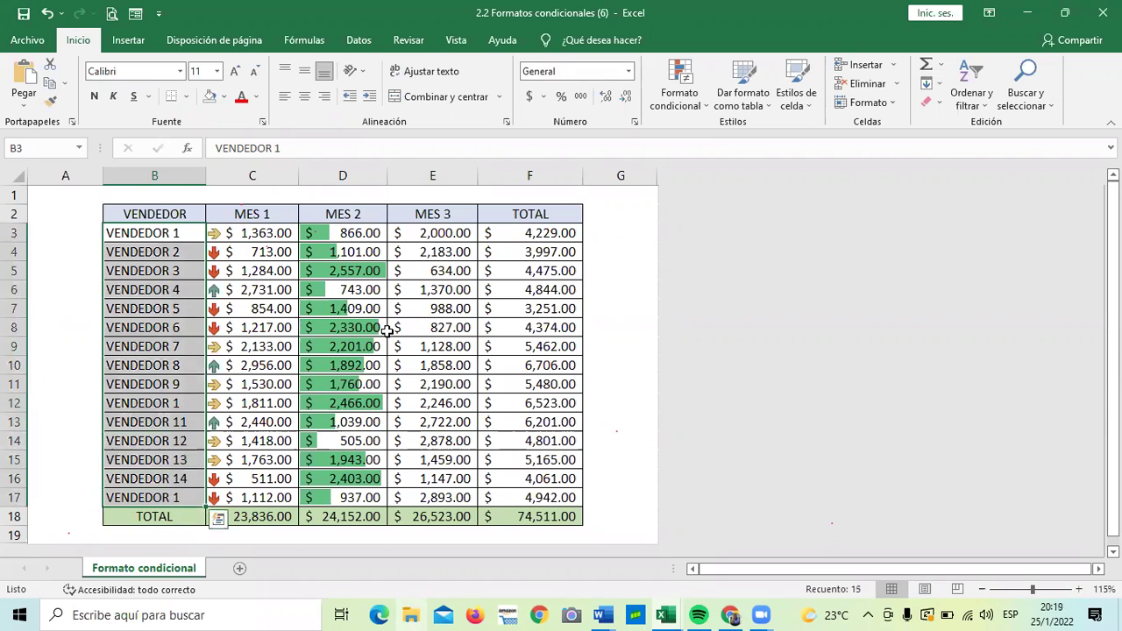
pyautogui.click(680, 88)
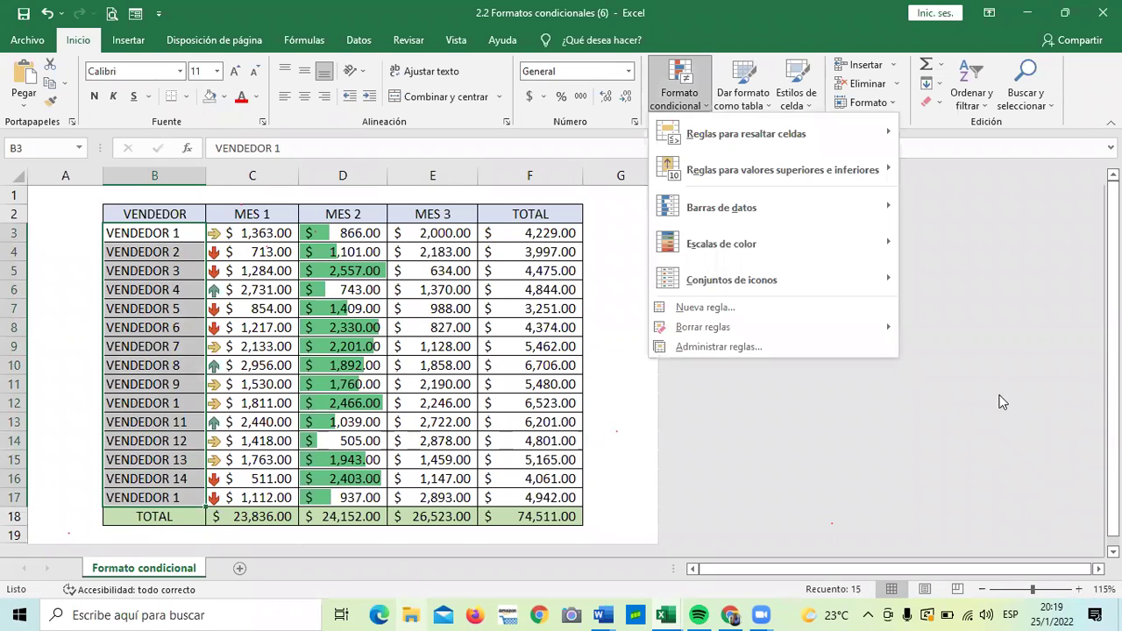
pyautogui.moveTo(848, 277)
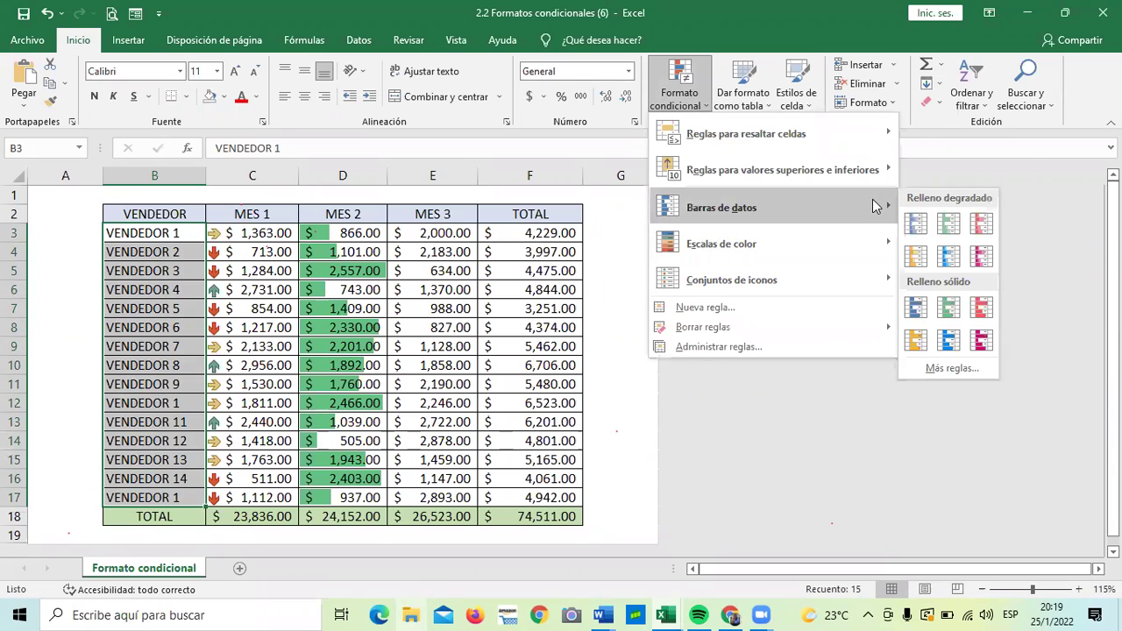
pyautogui.moveTo(872, 171)
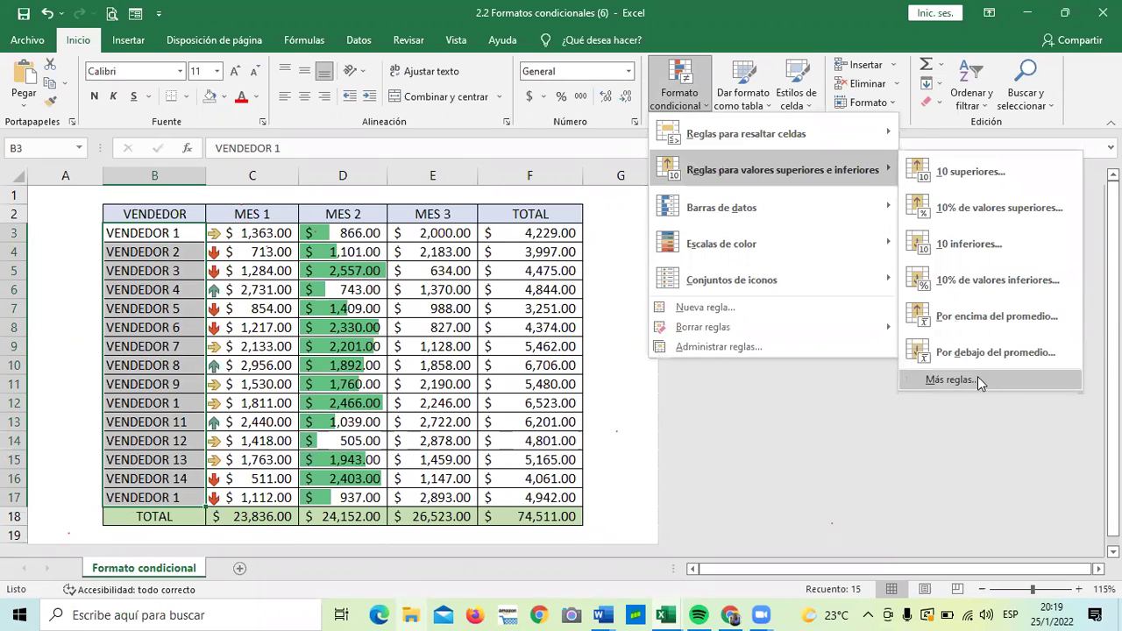
pyautogui.moveTo(864, 134)
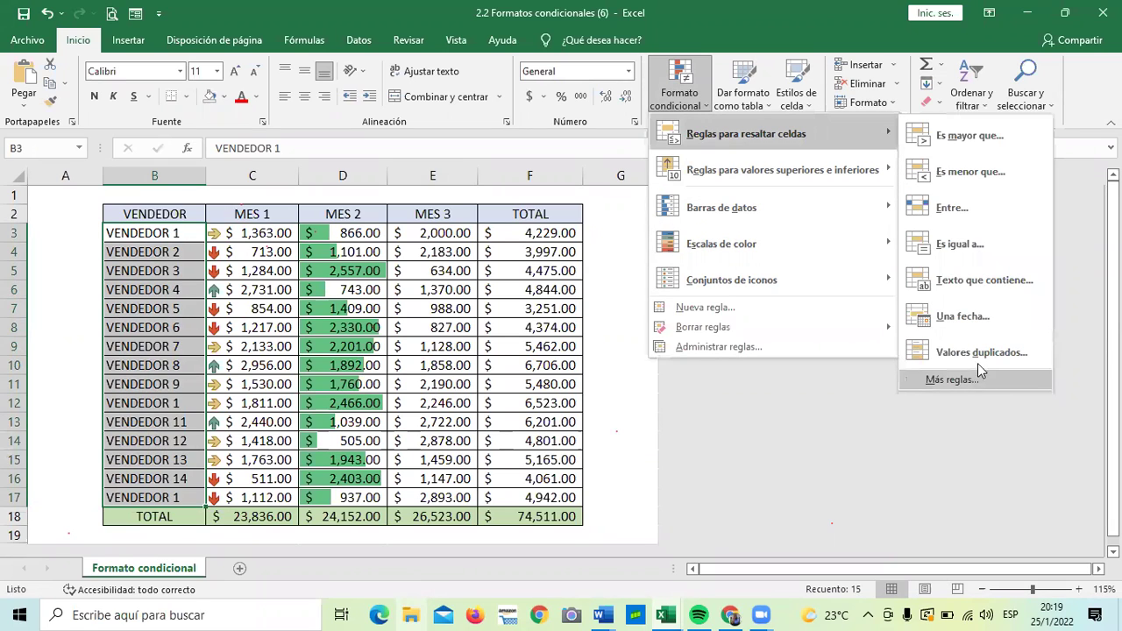
pyautogui.click(979, 352)
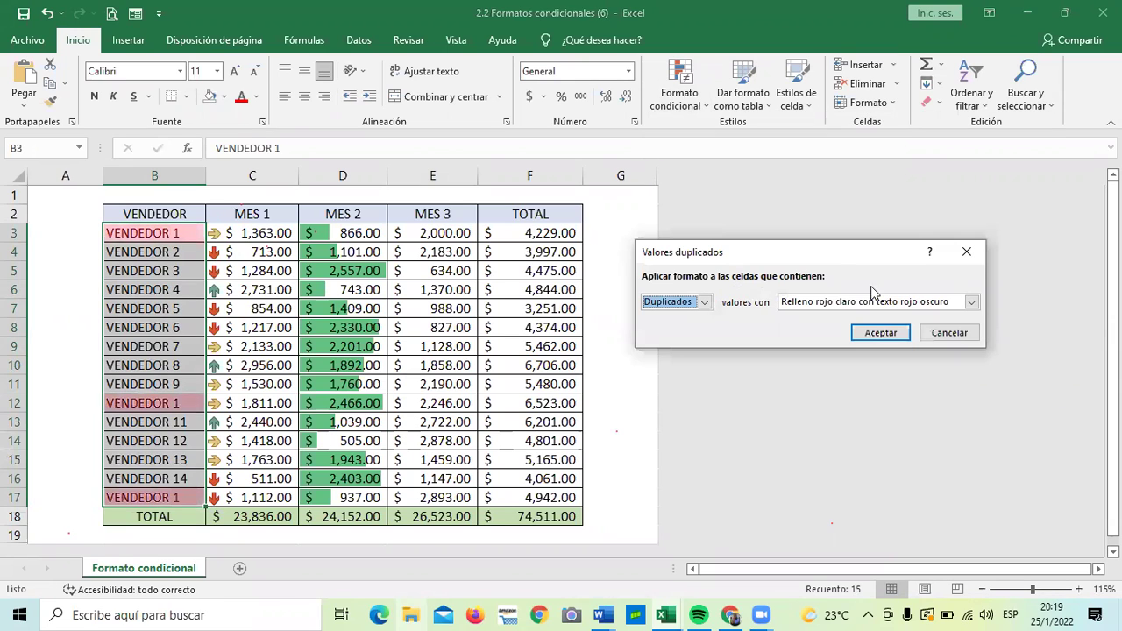
pyautogui.click(973, 302)
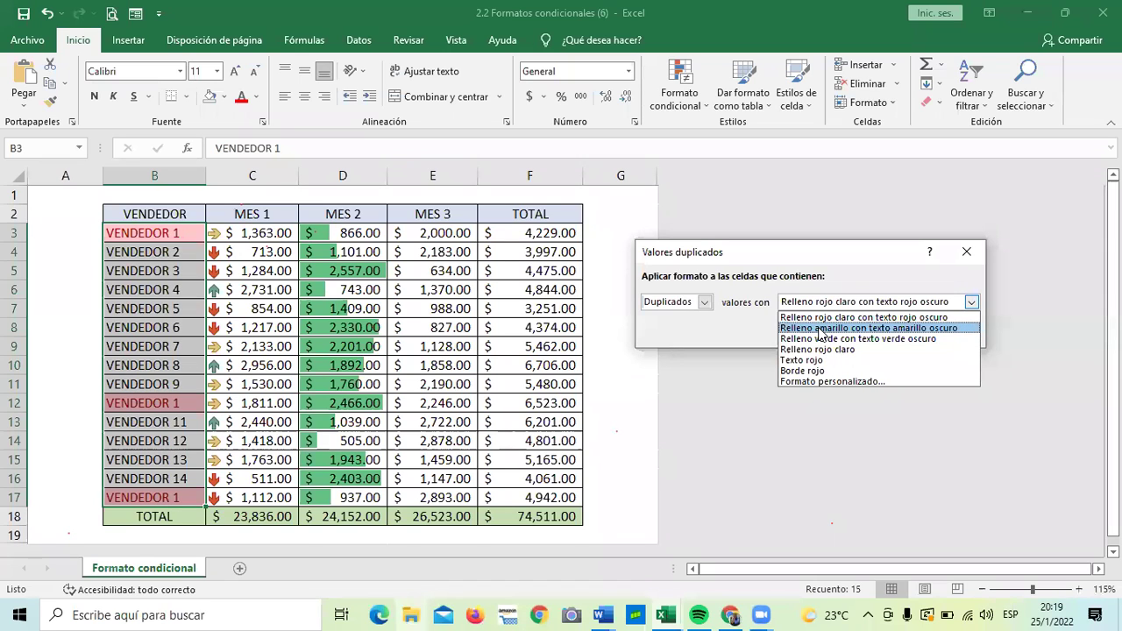
pyautogui.click(821, 329)
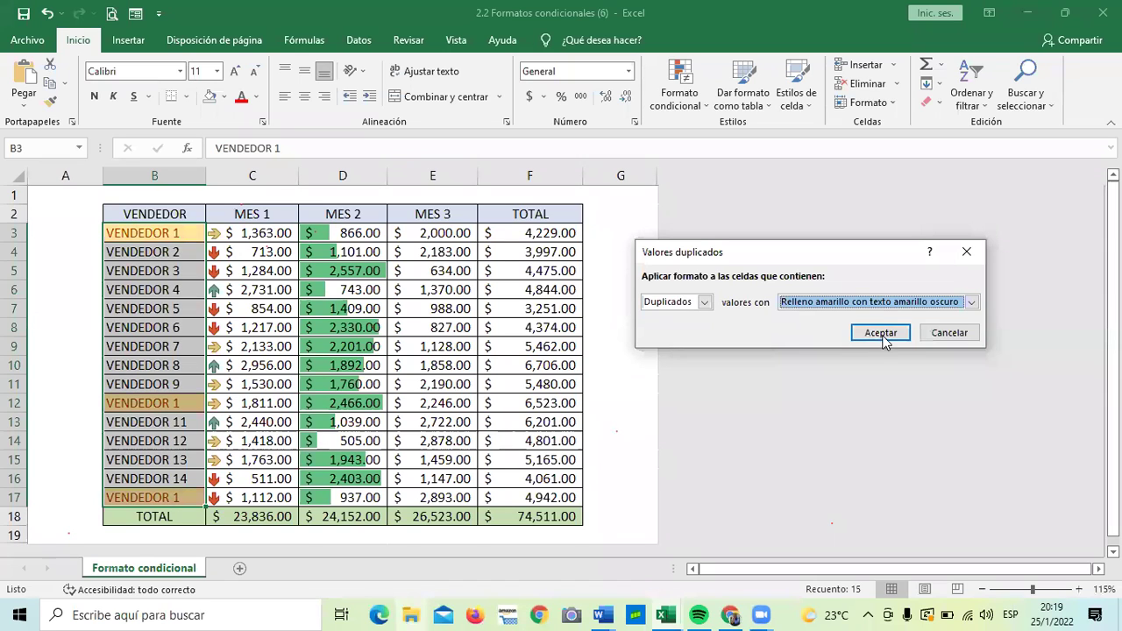
pyautogui.click(881, 335)
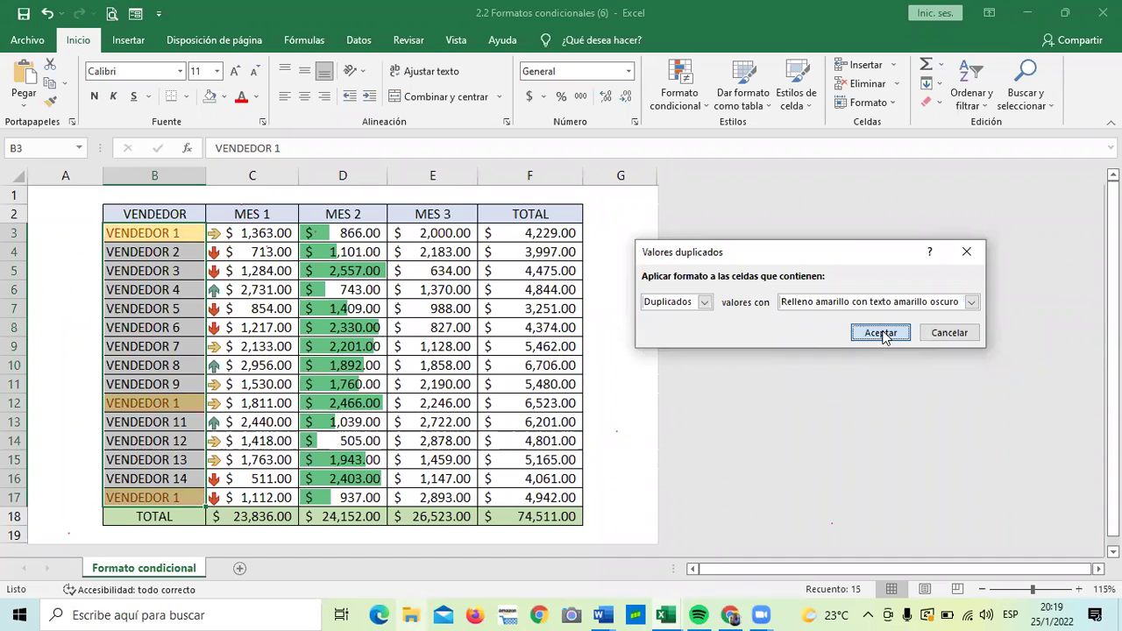
pyautogui.click(624, 249)
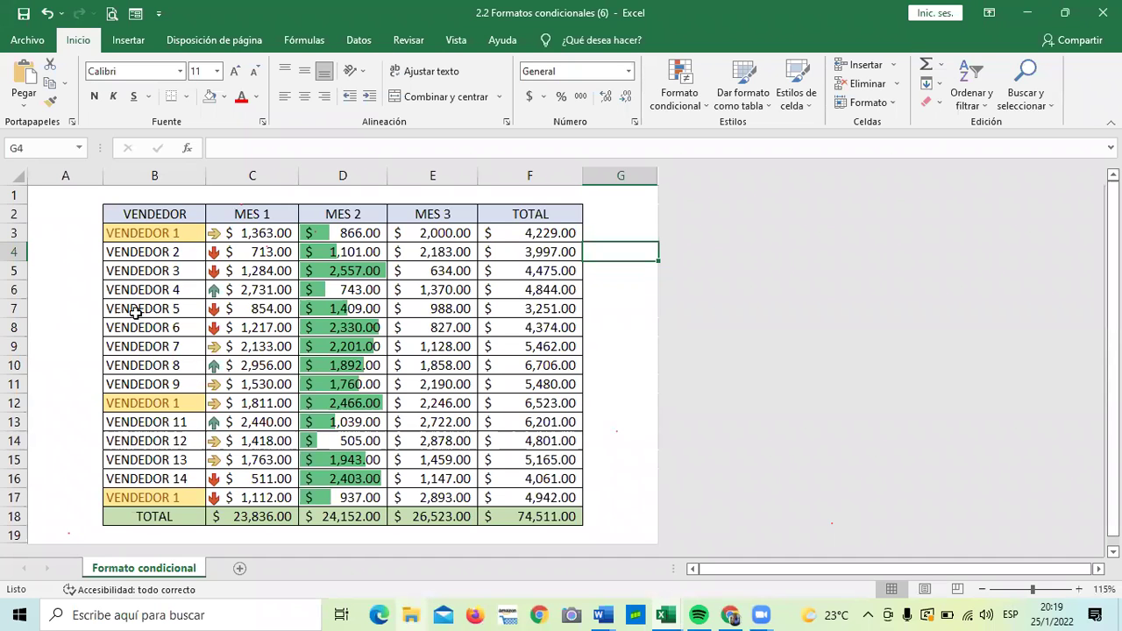
pyautogui.scroll(-4, 167, 403)
pyautogui.scroll(4, 178, 421)
# Highlight MES 3 values greater than 1500 in E3:E17 with the format "Relleno verde con texto verde oscuro"
pyautogui.moveTo(444, 231); pyautogui.dragTo(448, 491)
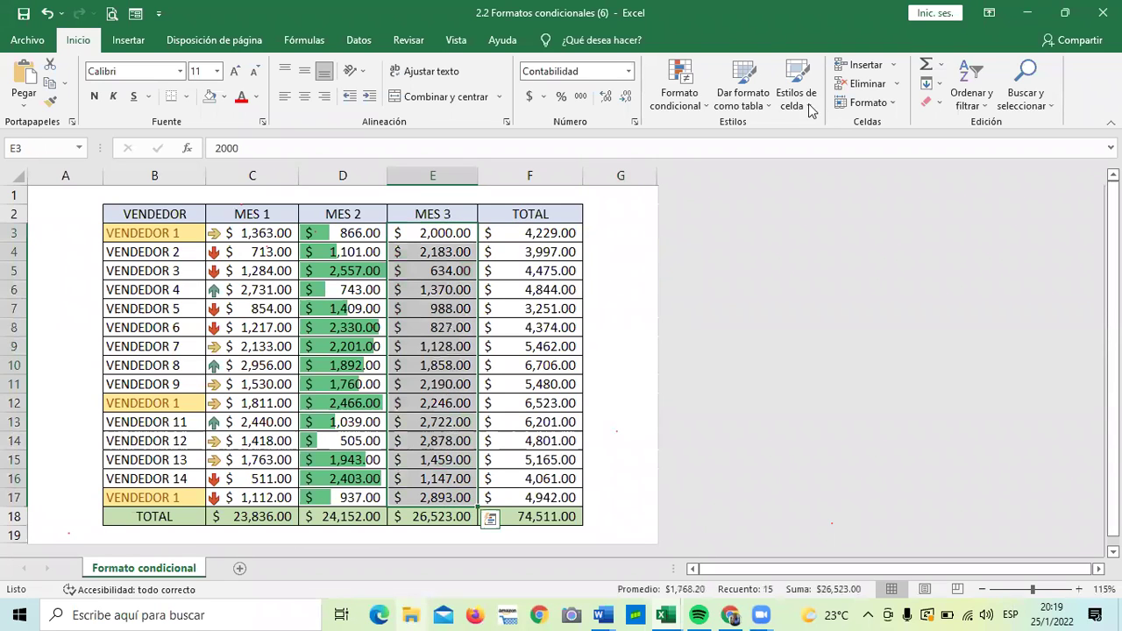
pyautogui.click(694, 104)
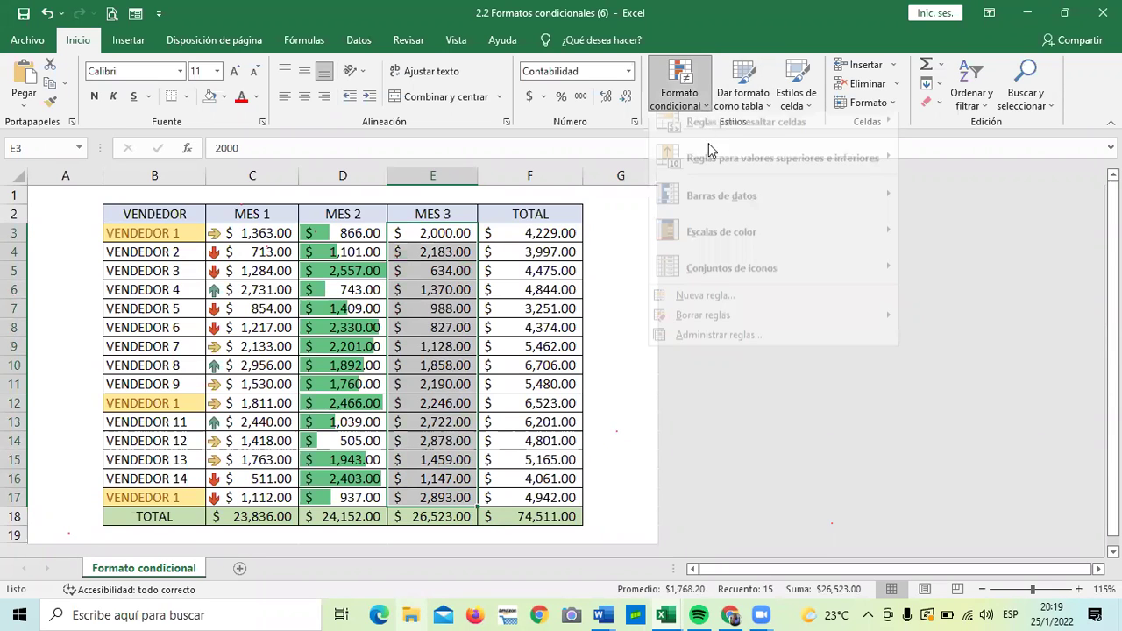
pyautogui.moveTo(783, 151)
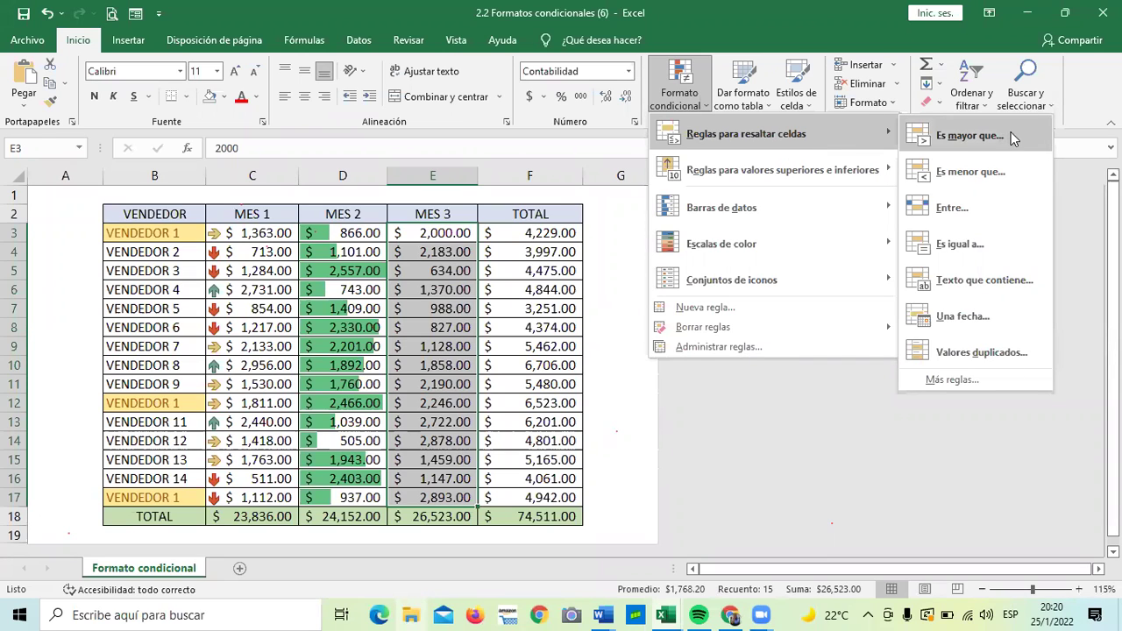
pyautogui.click(964, 137)
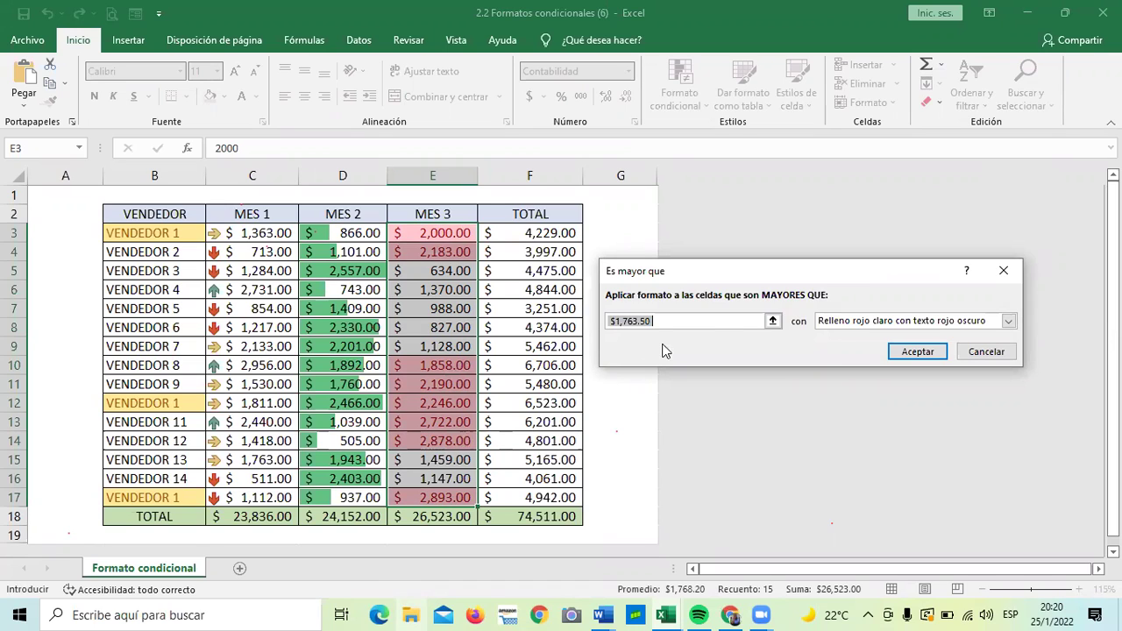
pyautogui.click(749, 320)
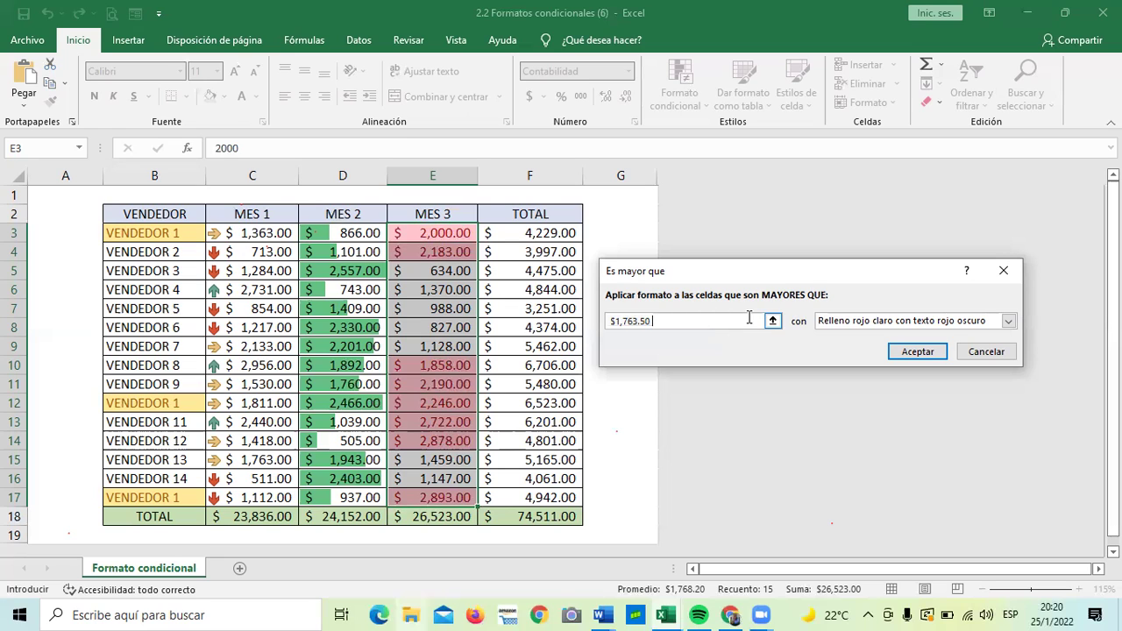
pyautogui.hotkey('ctrl', 'a')
pyautogui.press('BackSpace')
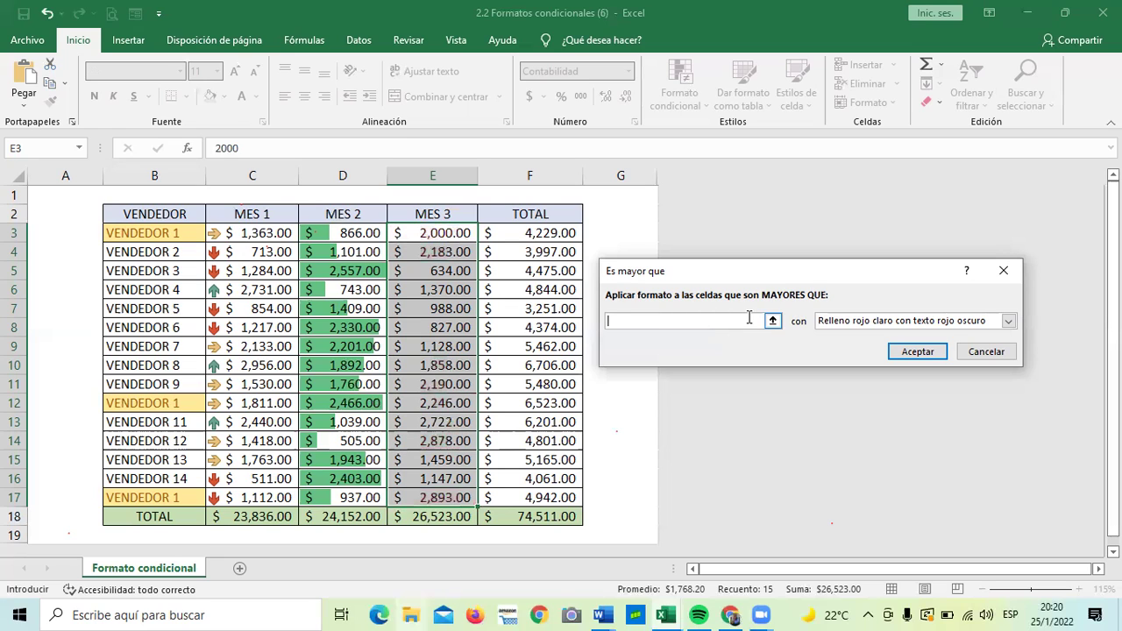
pyautogui.write('1500')
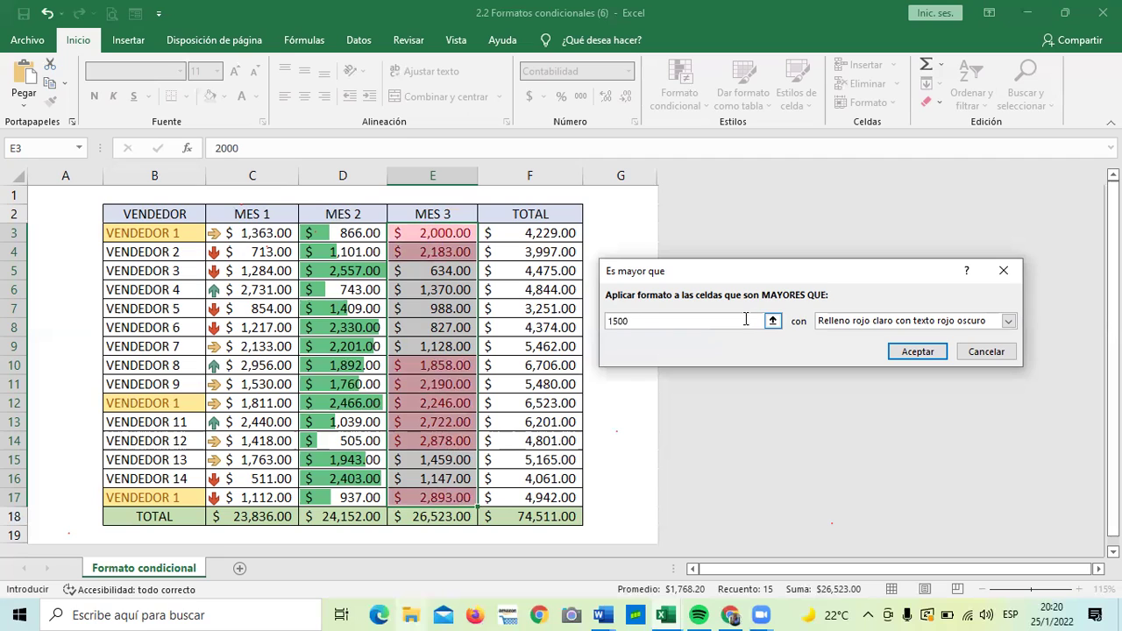
pyautogui.click(1009, 321)
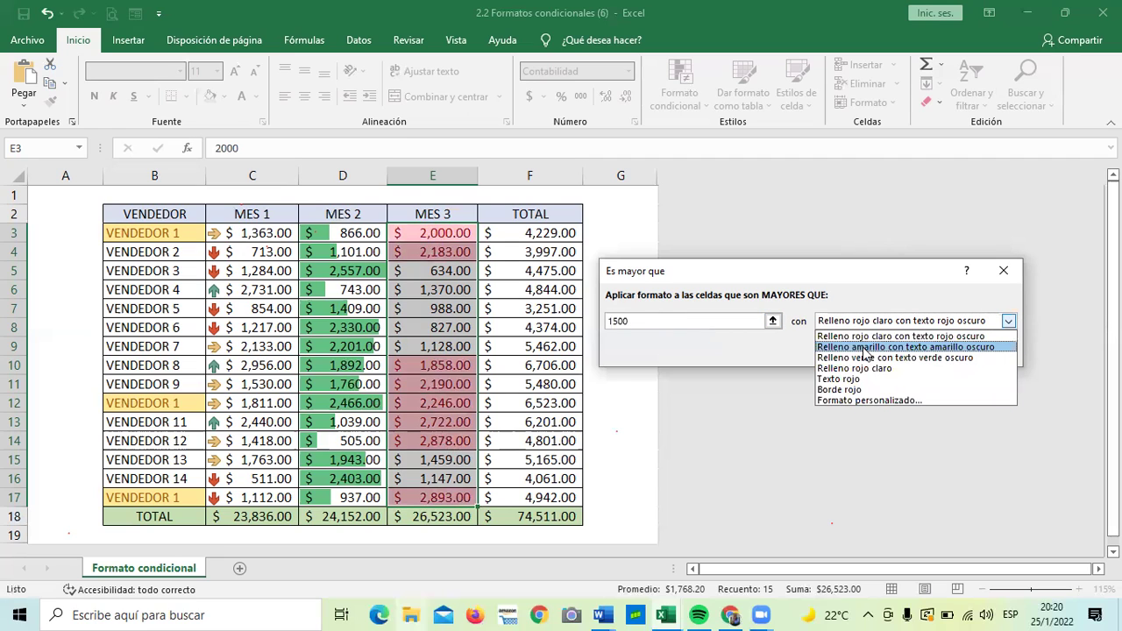
pyautogui.click(894, 357)
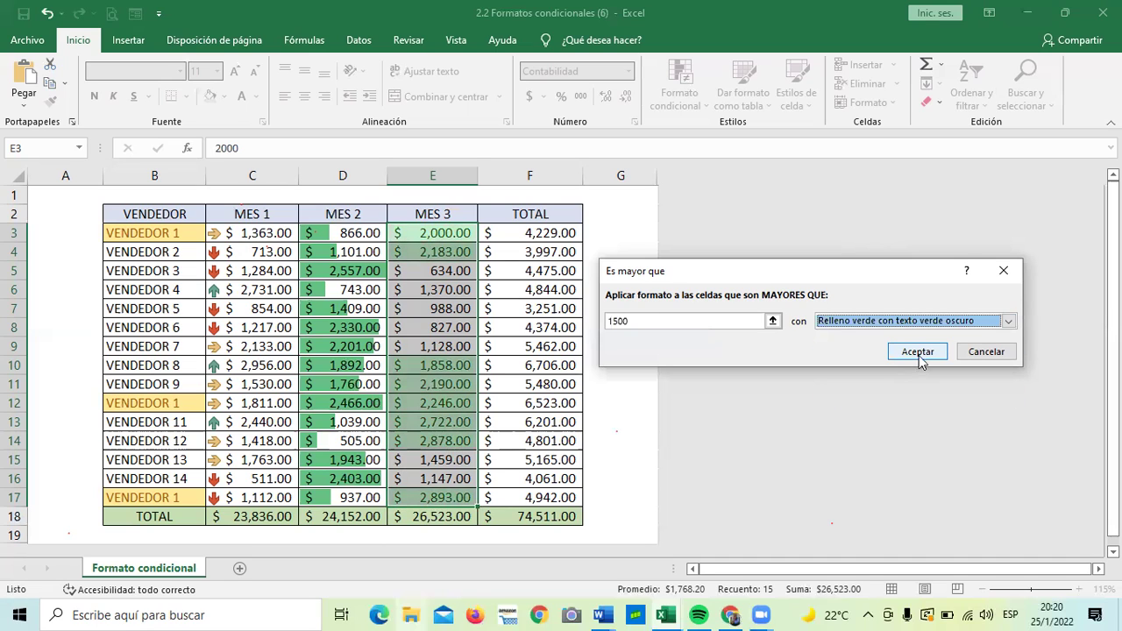
pyautogui.click(918, 352)
pyautogui.click(635, 249)
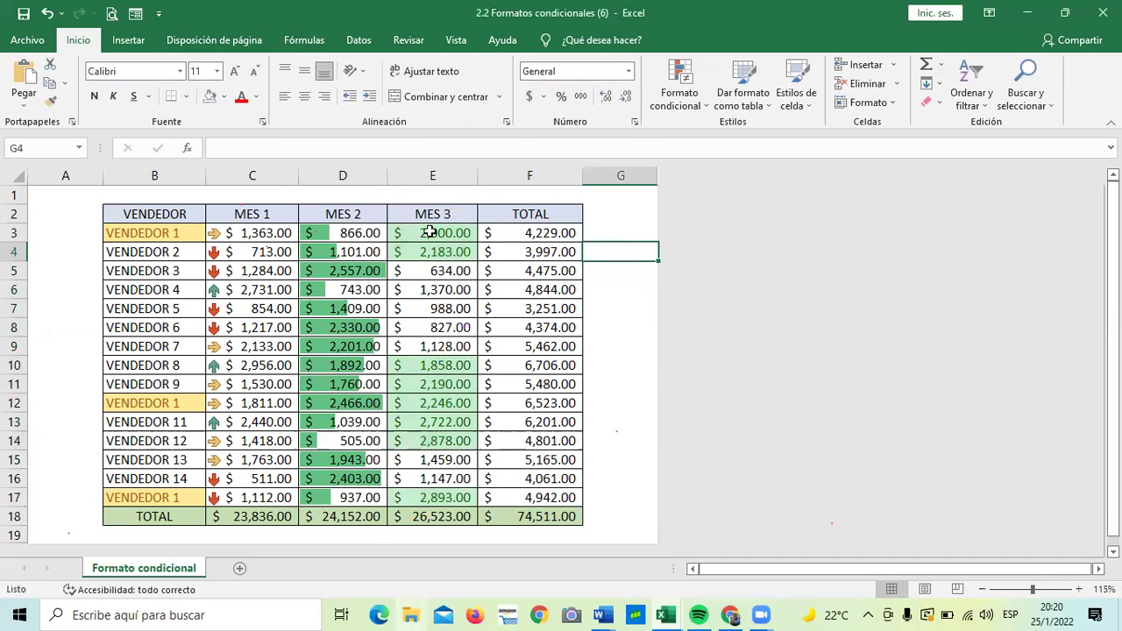
pyautogui.click(615, 293)
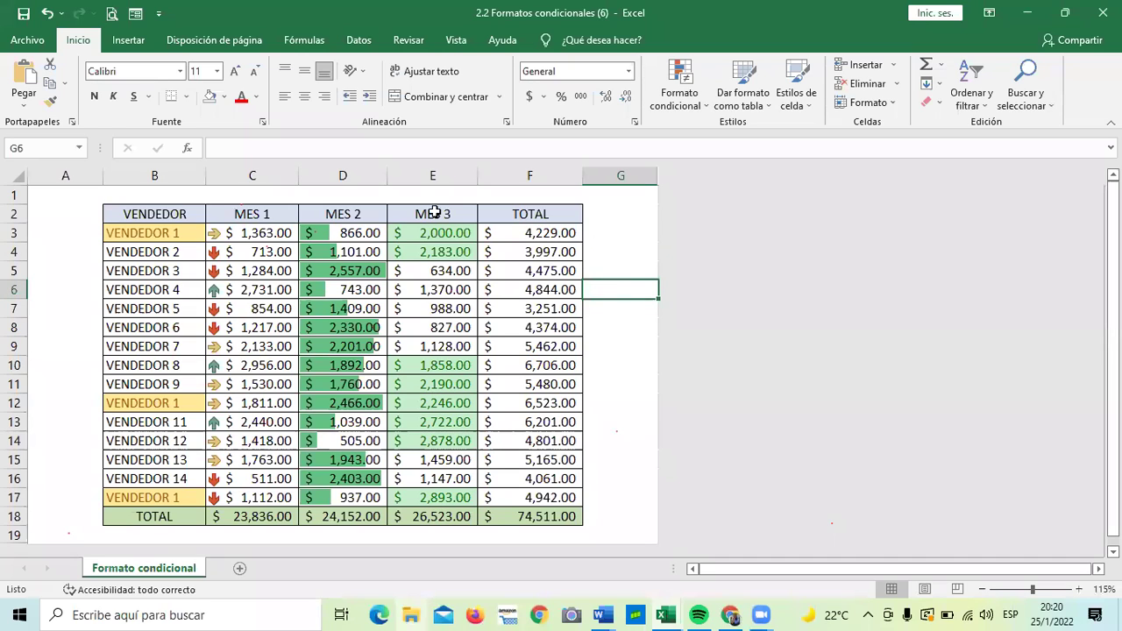
# Highlight MES 3 values less than 1500 in E3:E17 with the format "Relleno rojo claro con texto rojo oscuro"
pyautogui.moveTo(438, 233); pyautogui.dragTo(439, 497)
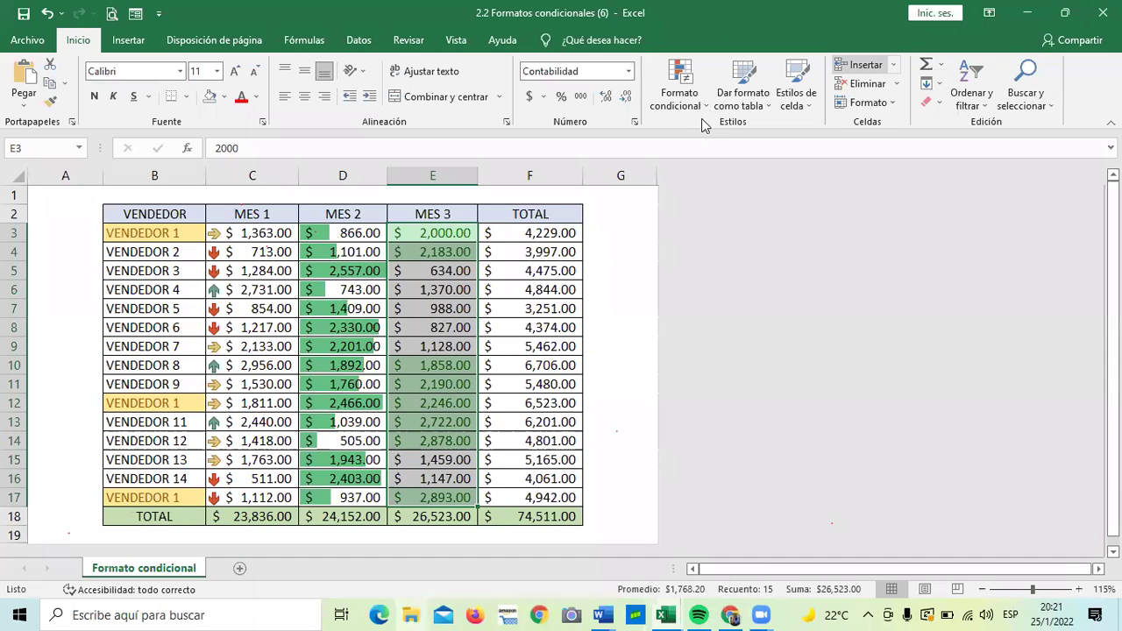
pyautogui.moveTo(769, 135)
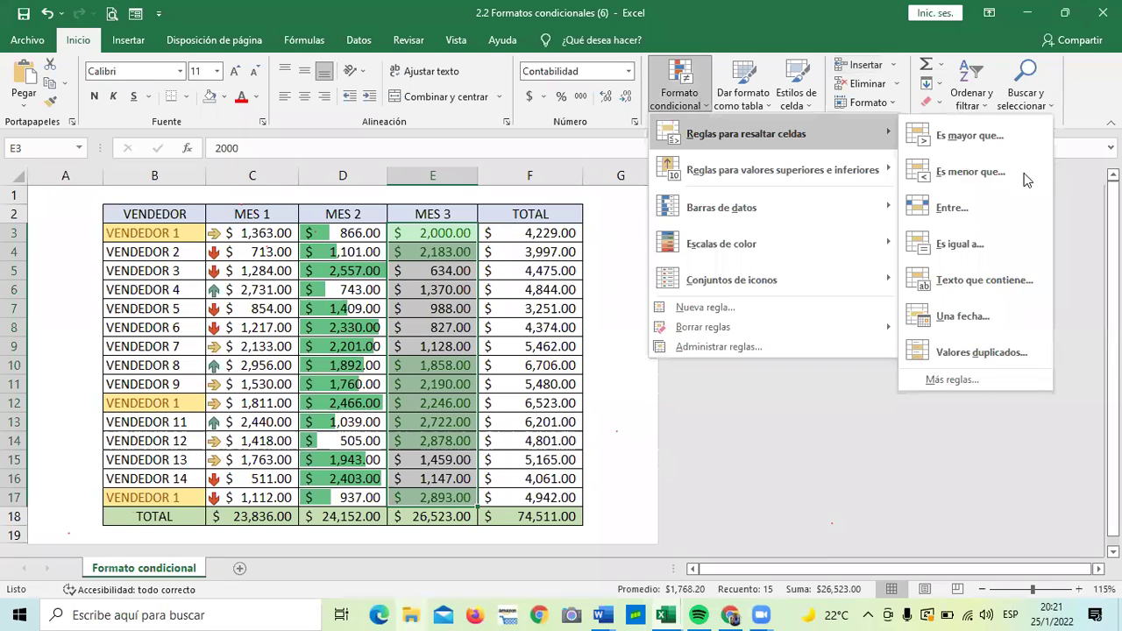
pyautogui.click(1027, 180)
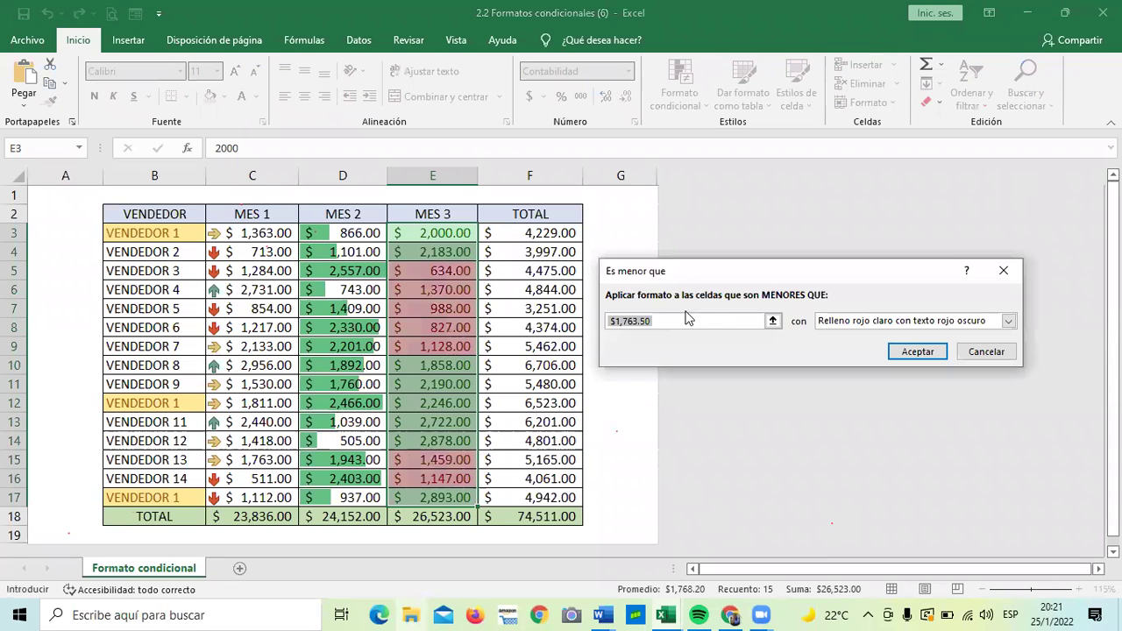
pyautogui.write('1')
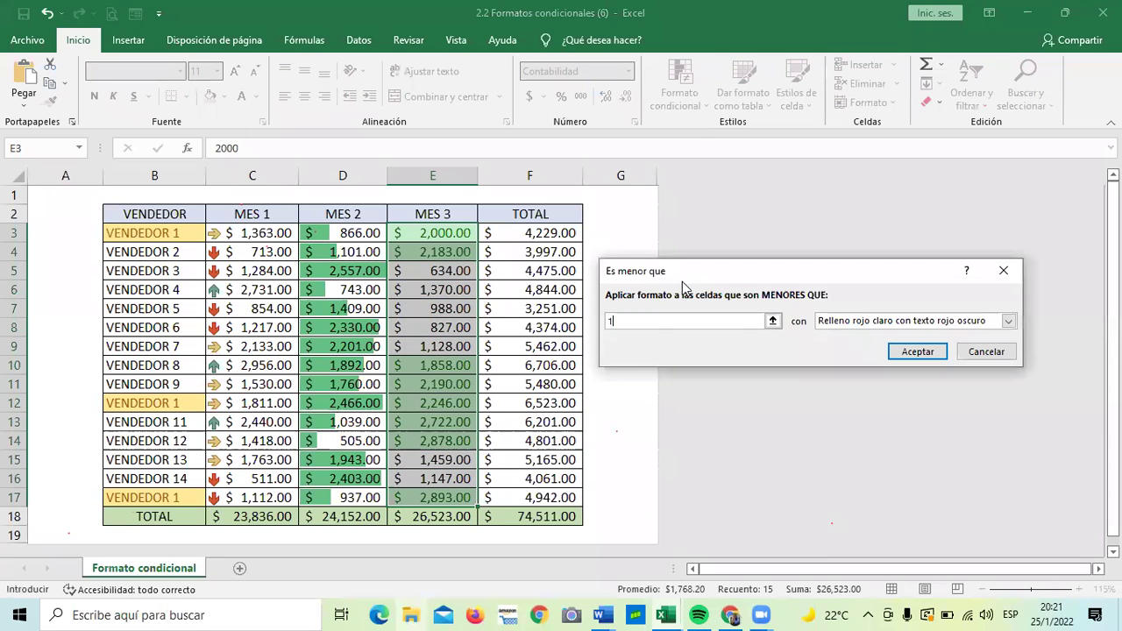
pyautogui.write('500')
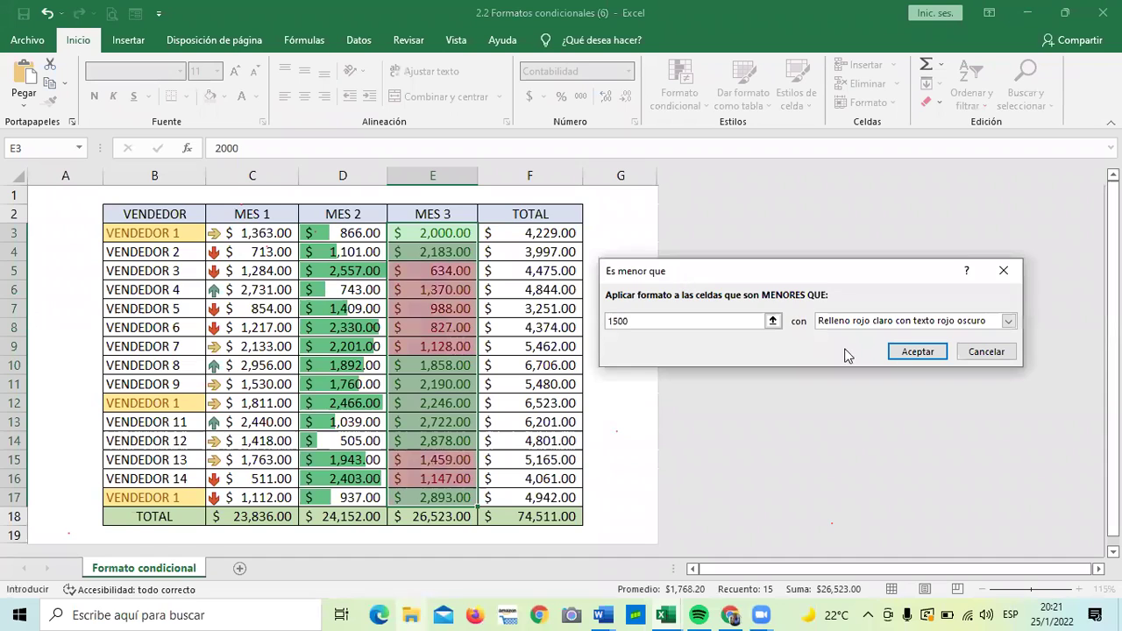
pyautogui.click(930, 352)
pyautogui.click(633, 266)
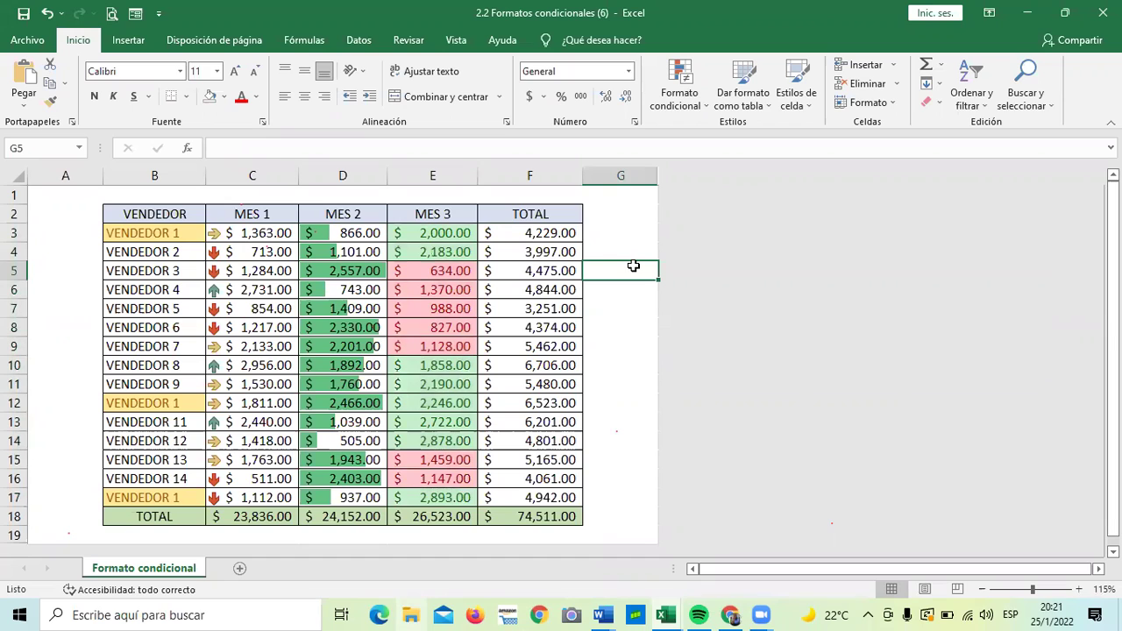
pyautogui.press('Up')
pyautogui.press('Up')
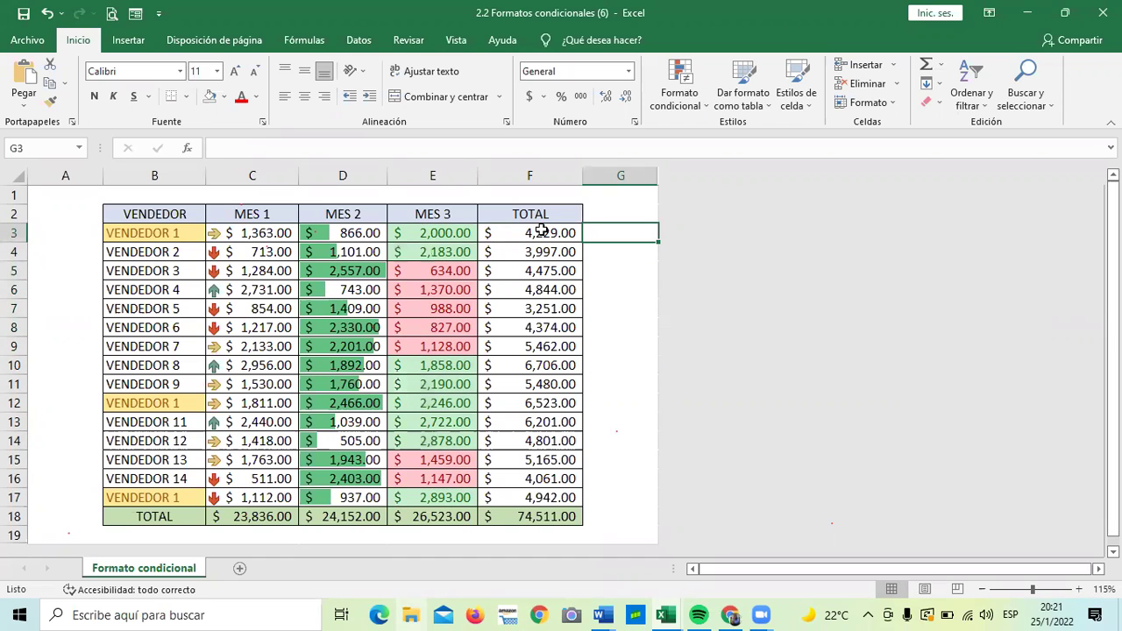
# Highlight the 3 lowest TOTAL values in F3:F17 with the format "Relleno rojo claro con texto rojo oscuro"
pyautogui.moveTo(542, 229); pyautogui.dragTo(517, 502)
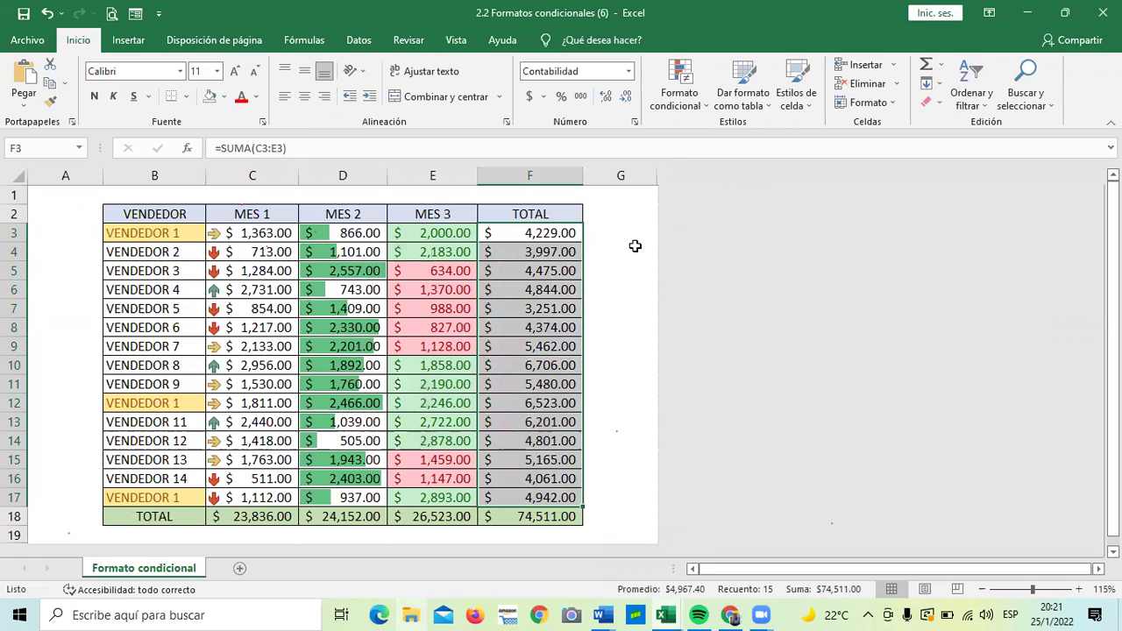
pyautogui.moveTo(634, 247); pyautogui.dragTo(614, 235)
pyautogui.moveTo(536, 233); pyautogui.dragTo(517, 502)
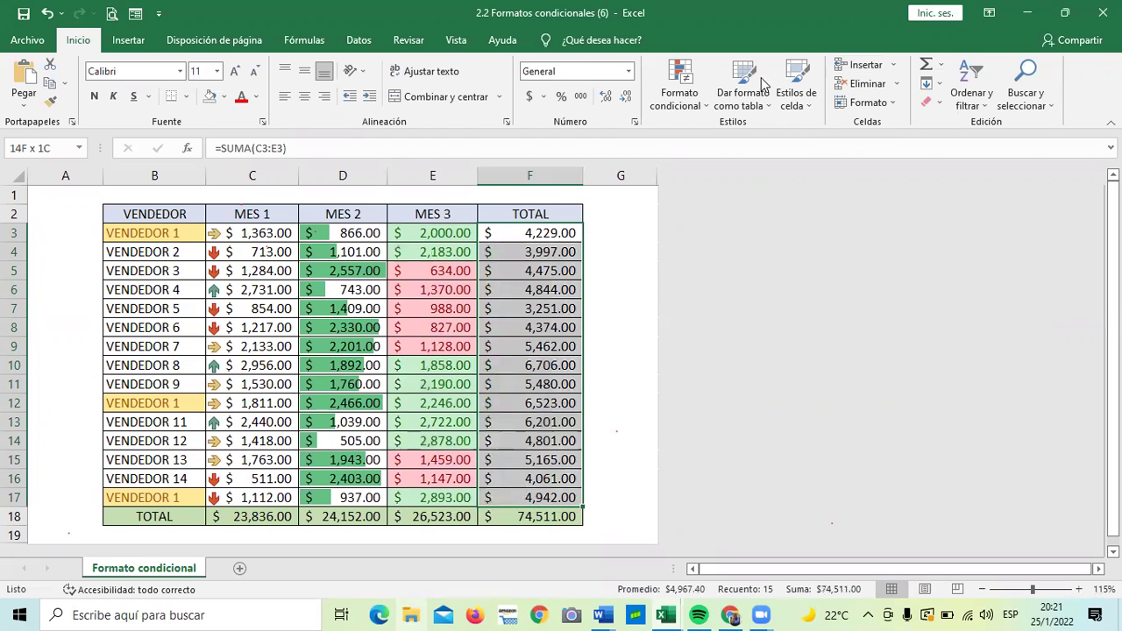
pyautogui.click(702, 103)
pyautogui.moveTo(767, 130)
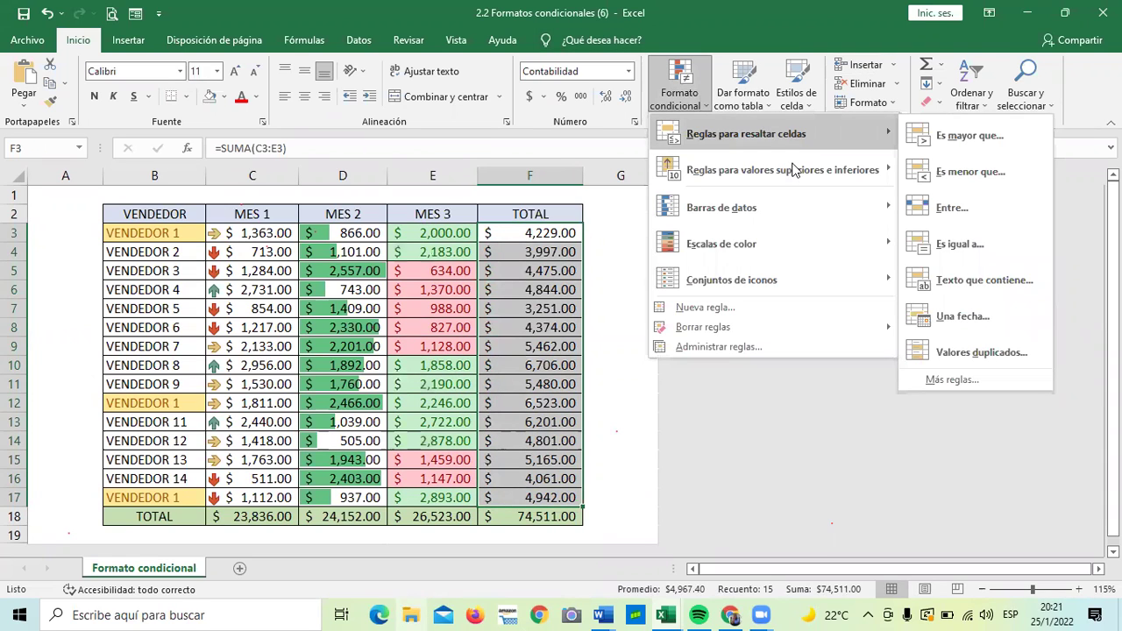
pyautogui.moveTo(798, 170)
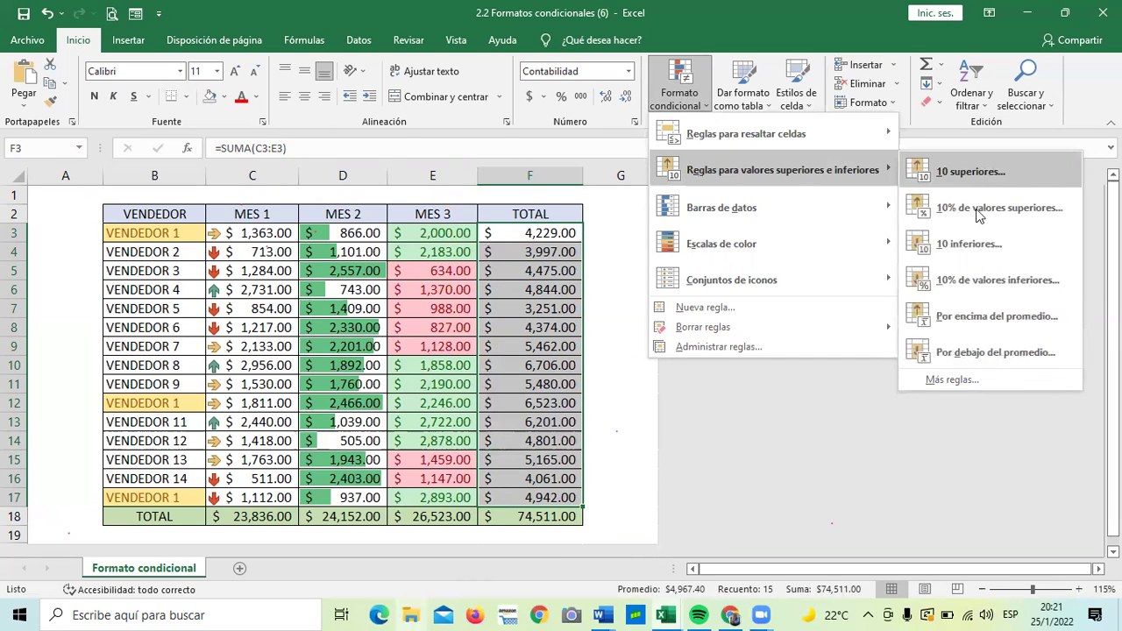
pyautogui.click(1026, 248)
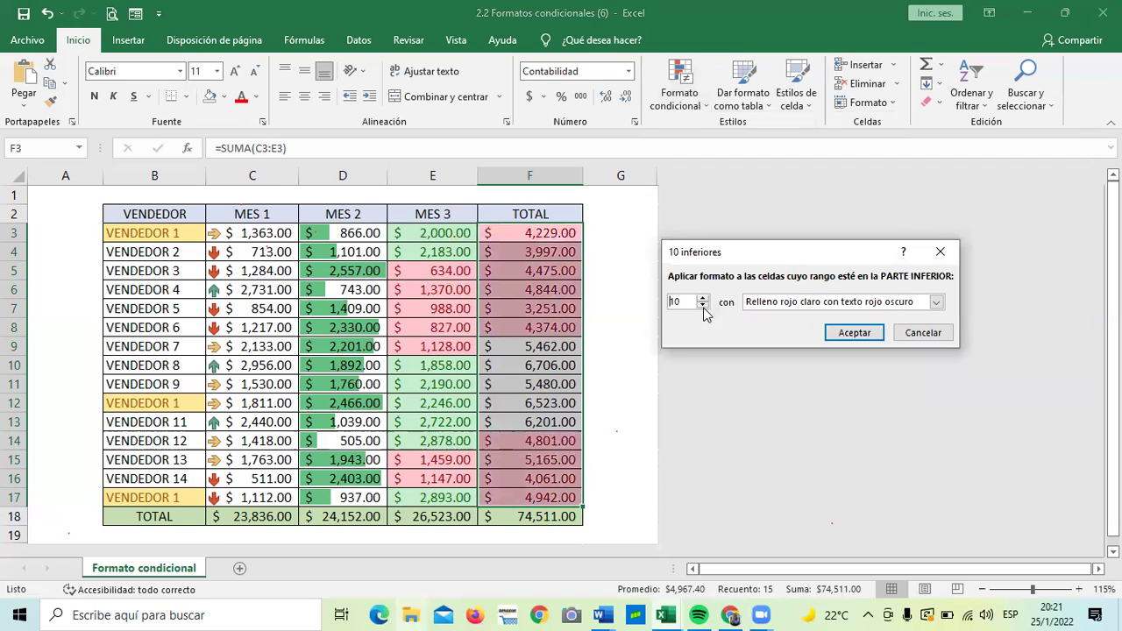
pyautogui.click(703, 306)
pyautogui.click(703, 306)
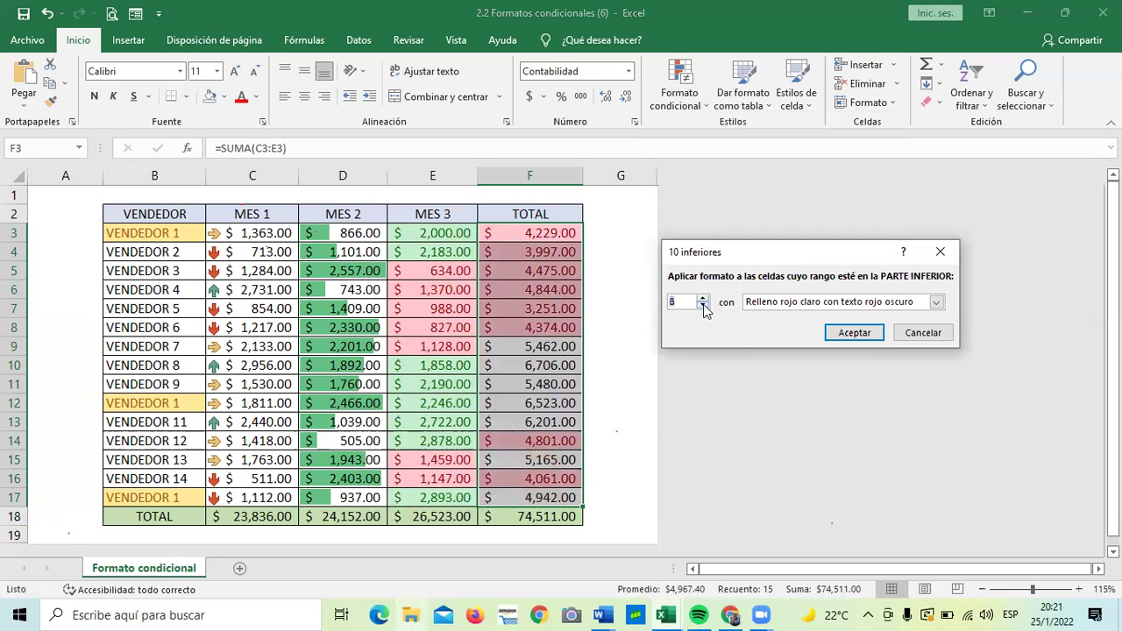
pyautogui.click(703, 306)
pyautogui.click(703, 306)
pyautogui.click(704, 306)
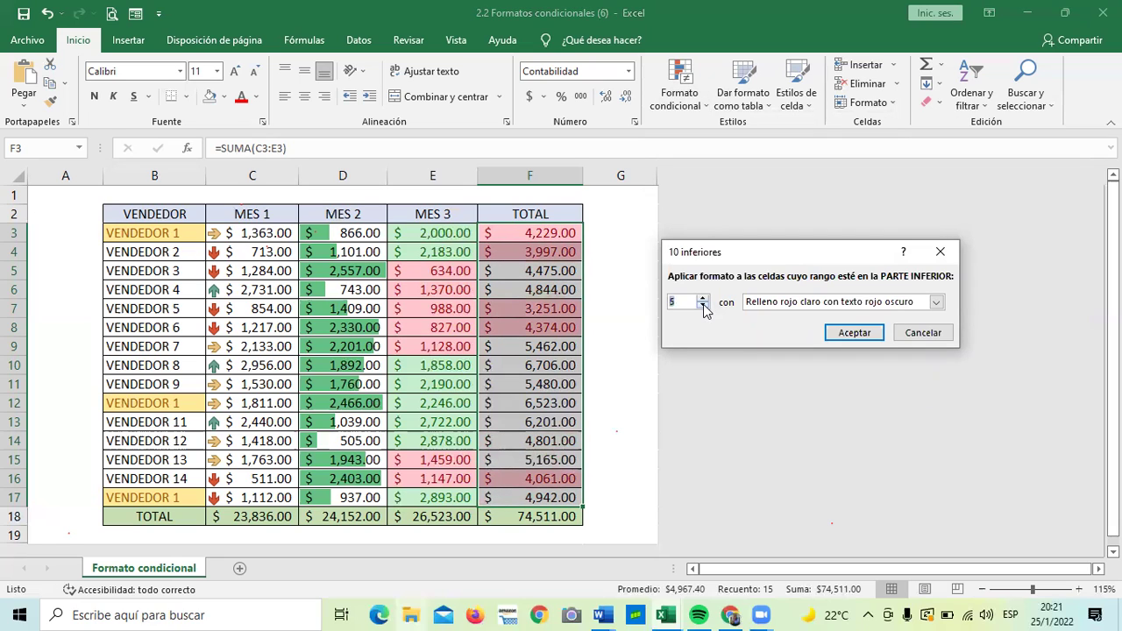
pyautogui.click(703, 306)
pyautogui.click(704, 306)
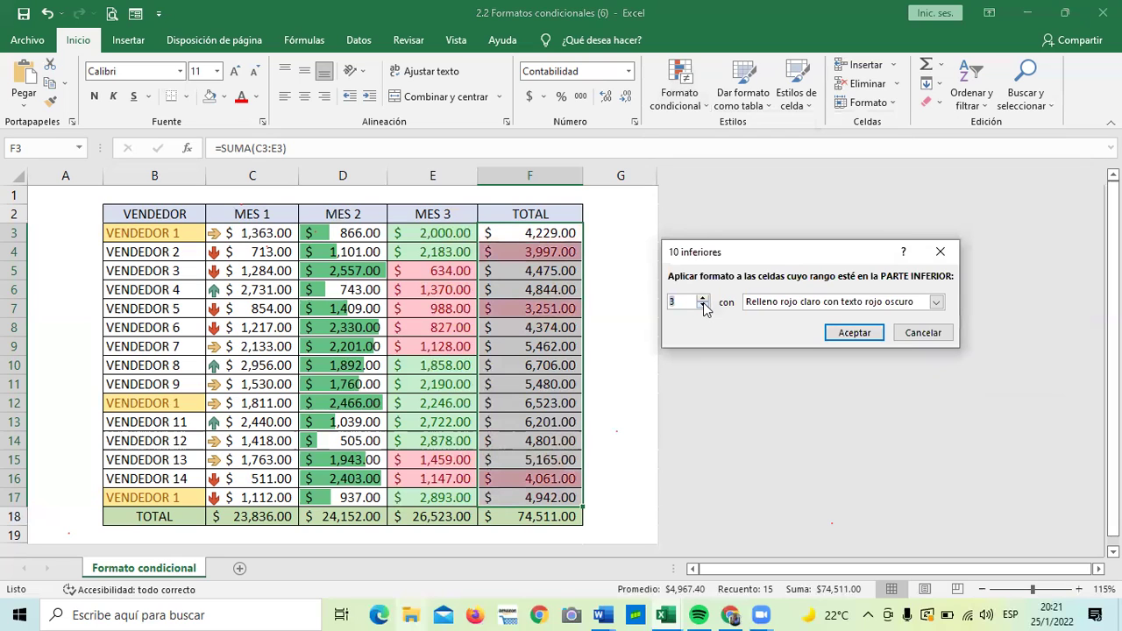
pyautogui.click(937, 303)
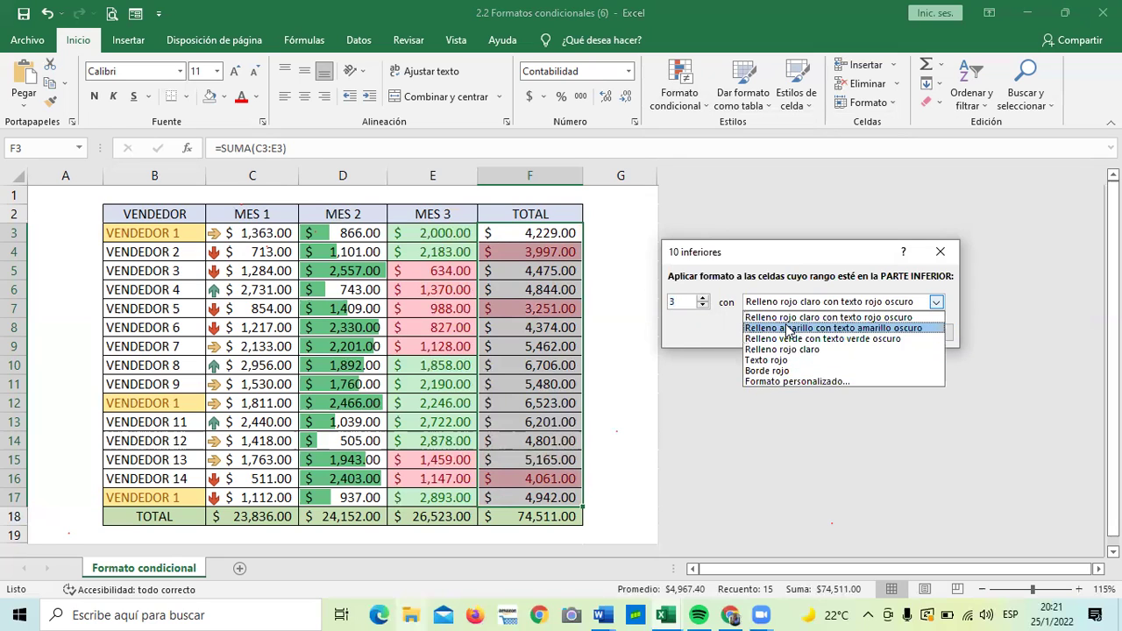
pyautogui.click(791, 318)
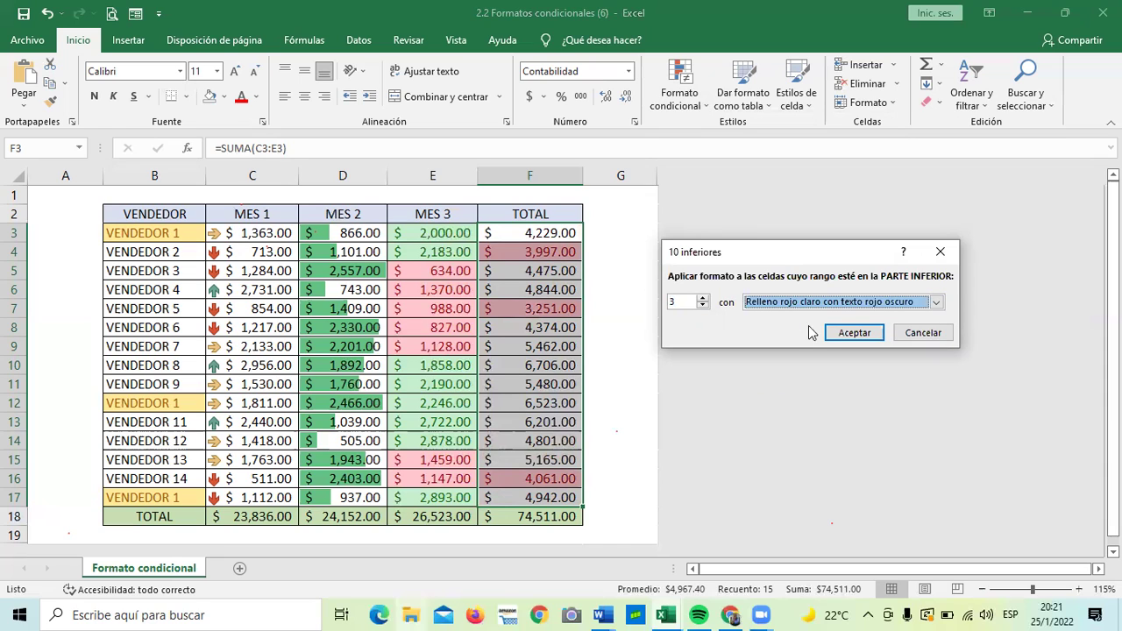
pyautogui.click(842, 334)
pyautogui.click(636, 228)
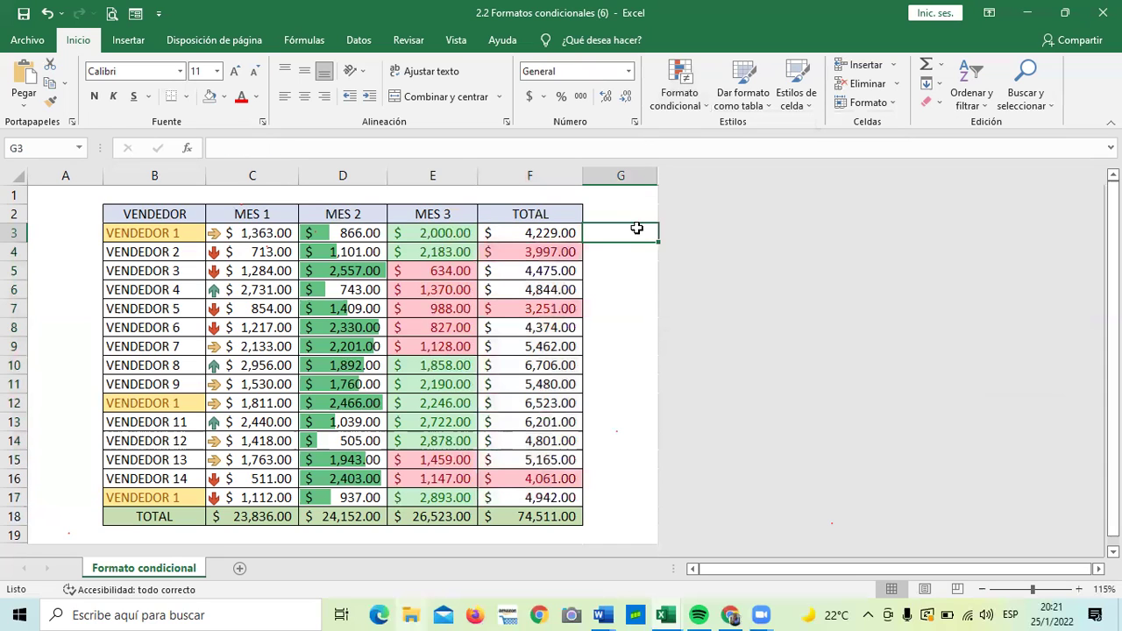
pyautogui.click(628, 305)
# Highlight the 3 highest TOTAL values in F3:F17 with the format "Relleno verde con texto verde oscuro"
pyautogui.moveTo(539, 234); pyautogui.dragTo(558, 466)
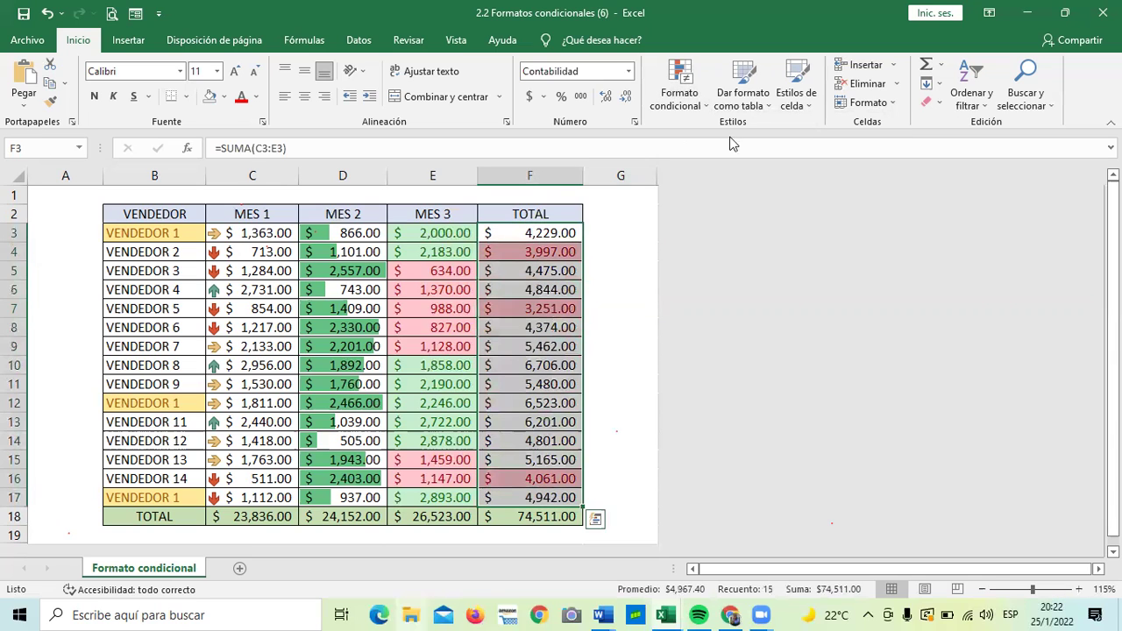
pyautogui.click(699, 97)
pyautogui.moveTo(872, 146)
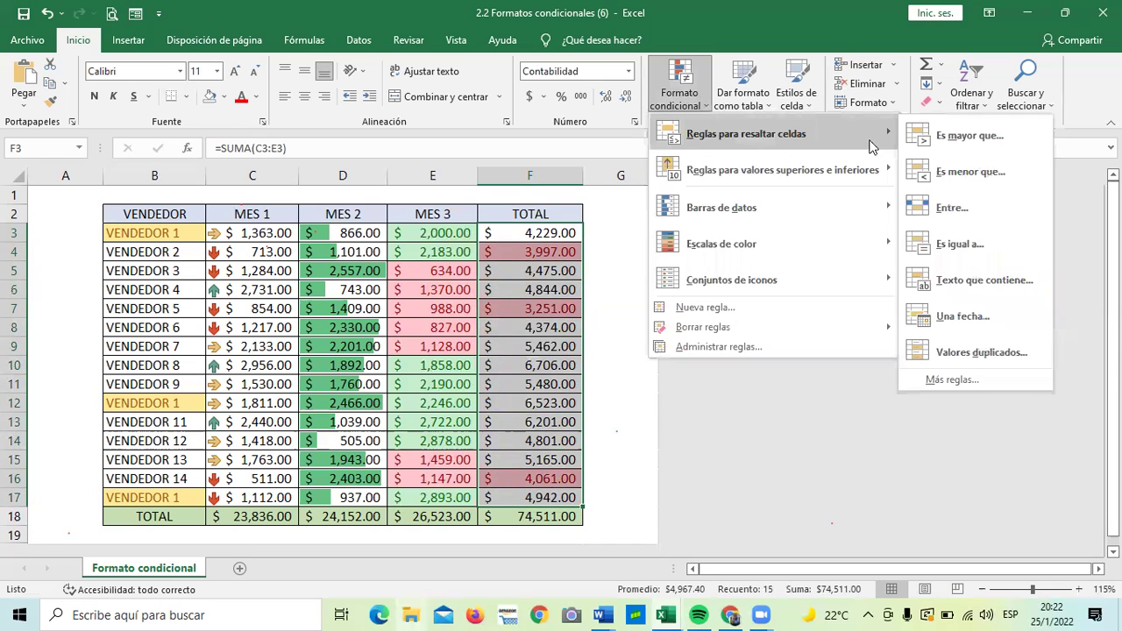
pyautogui.moveTo(868, 178)
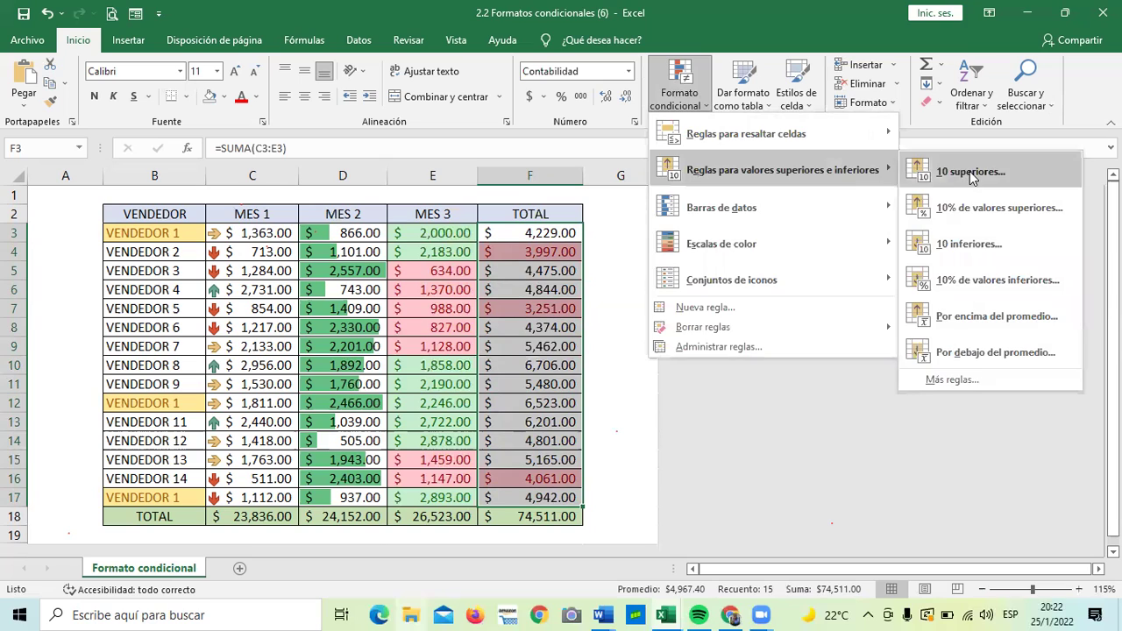
pyautogui.click(971, 179)
pyautogui.click(707, 305)
pyautogui.click(708, 305)
pyautogui.click(708, 305)
pyautogui.click(708, 306)
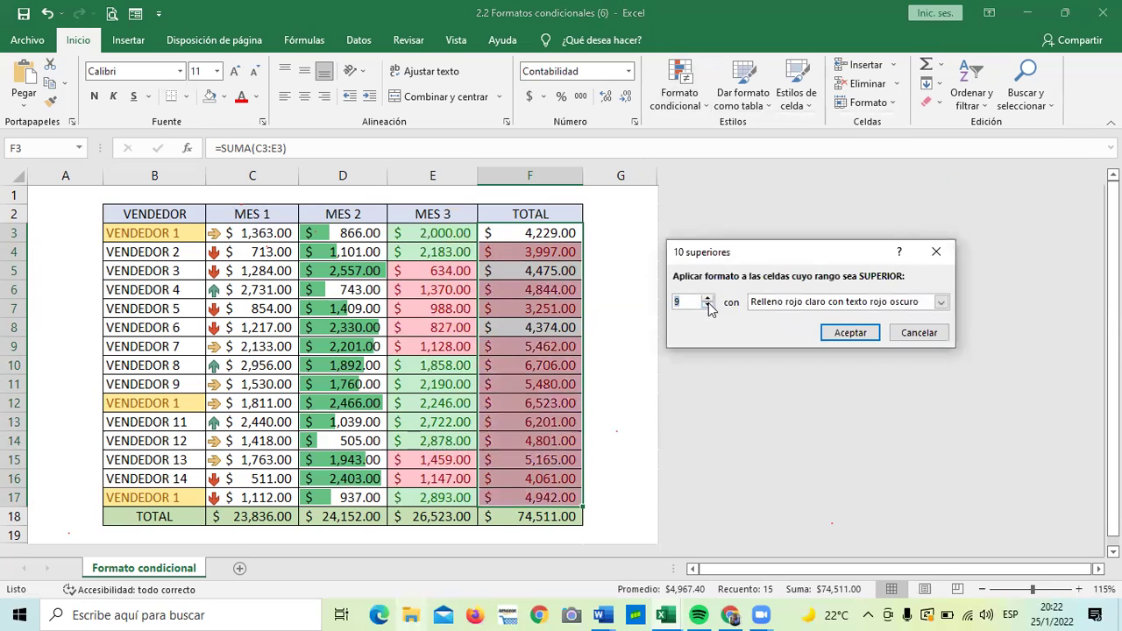
pyautogui.click(708, 305)
pyautogui.click(708, 305)
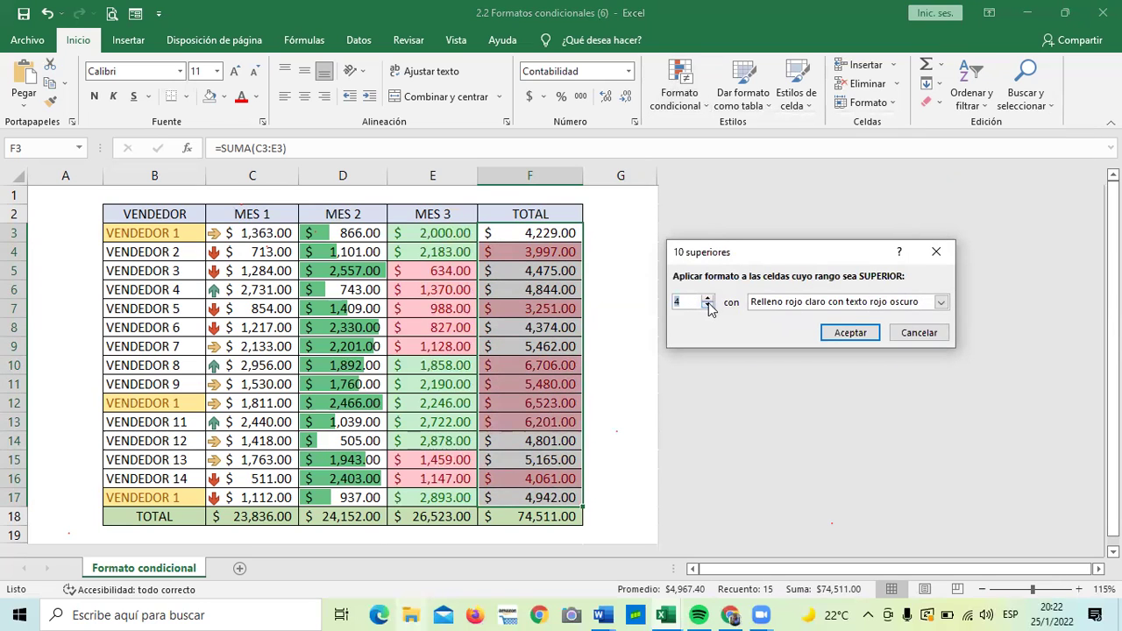
pyautogui.click(707, 305)
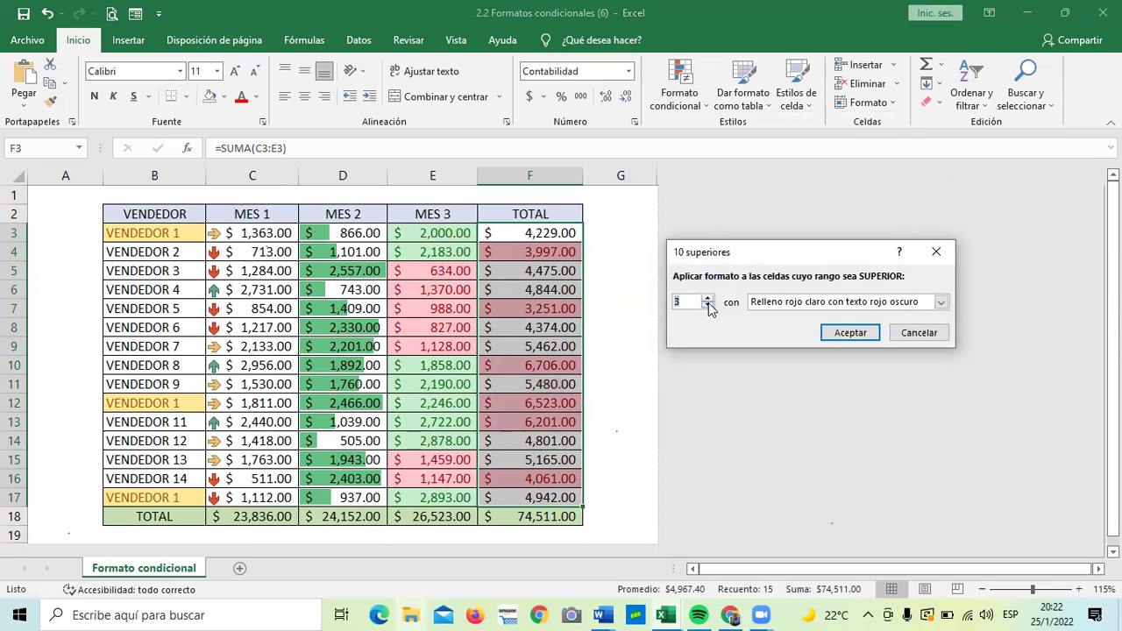
pyautogui.click(944, 301)
pyautogui.click(836, 335)
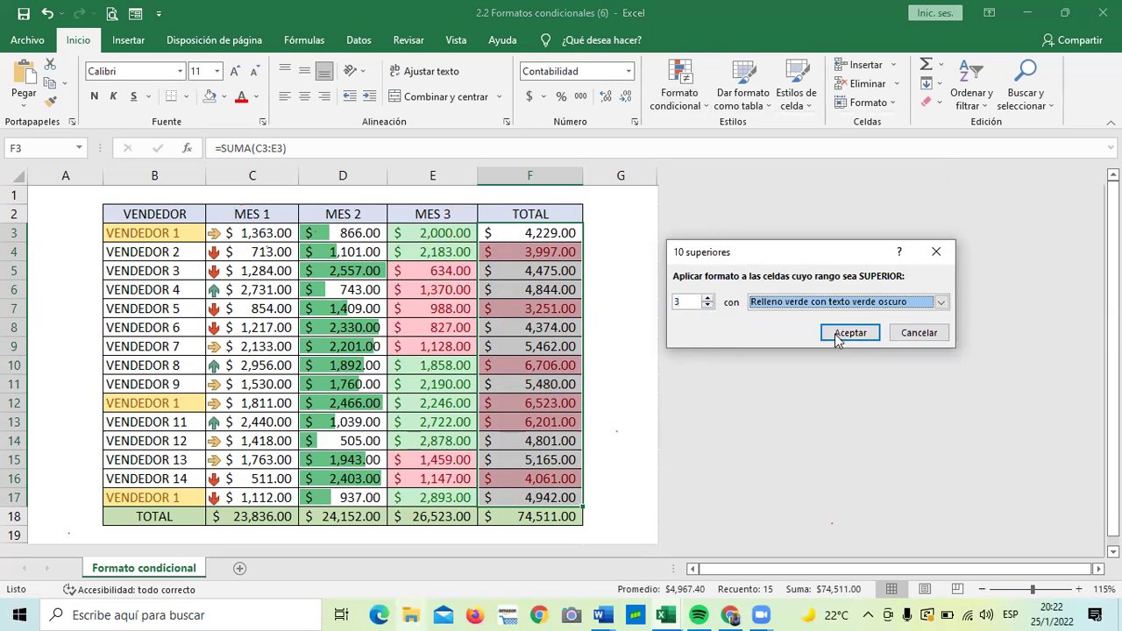
pyautogui.click(839, 335)
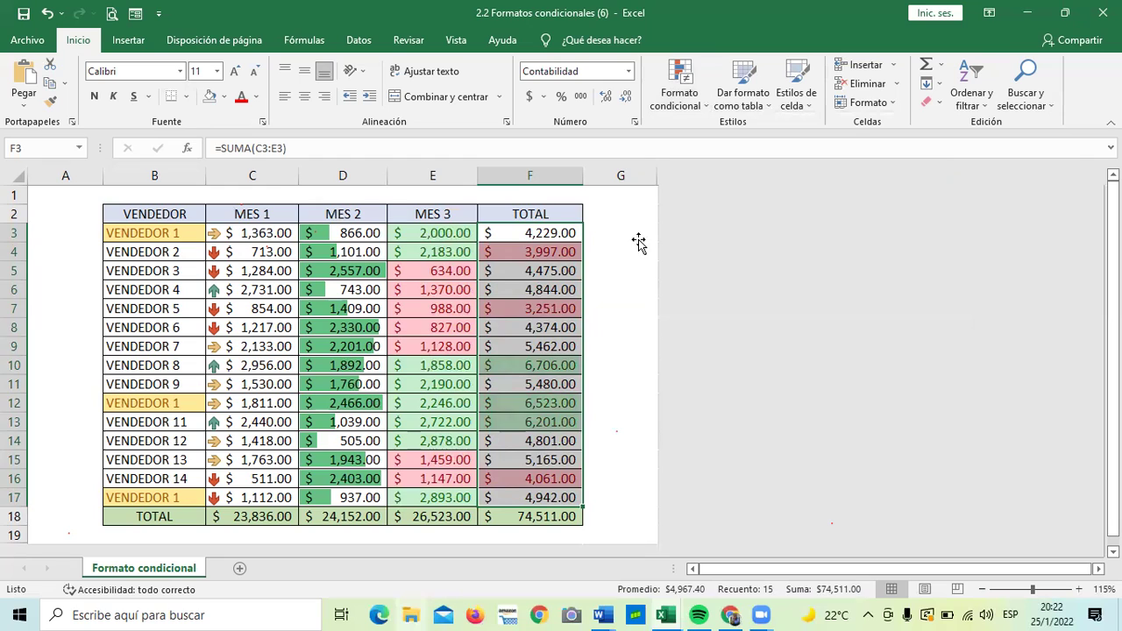
pyautogui.click(638, 241)
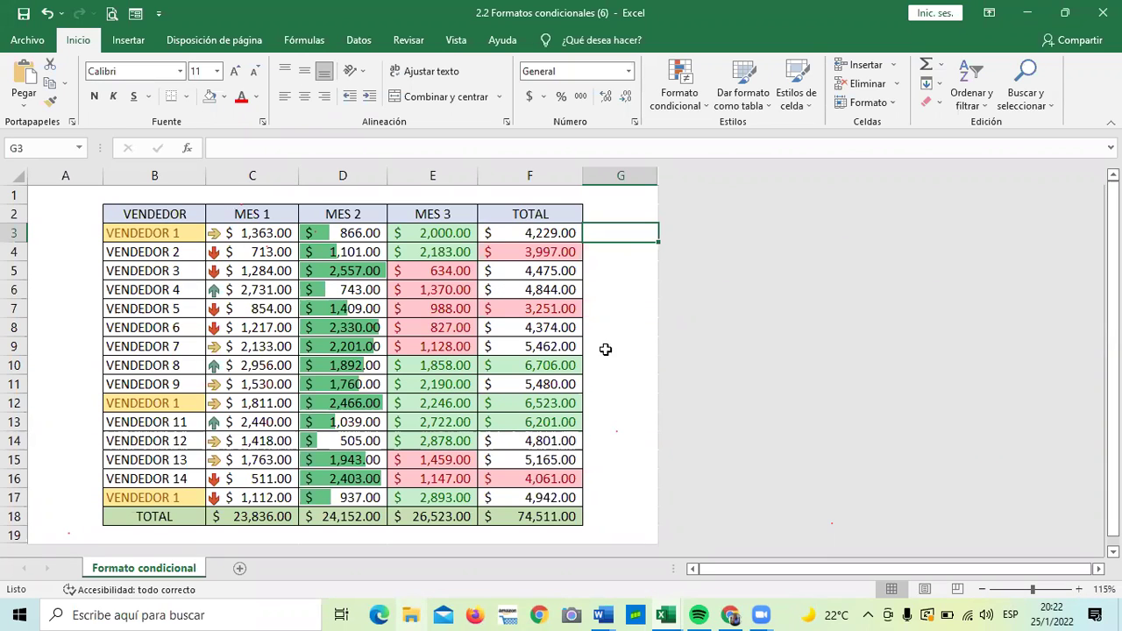
pyautogui.click(629, 318)
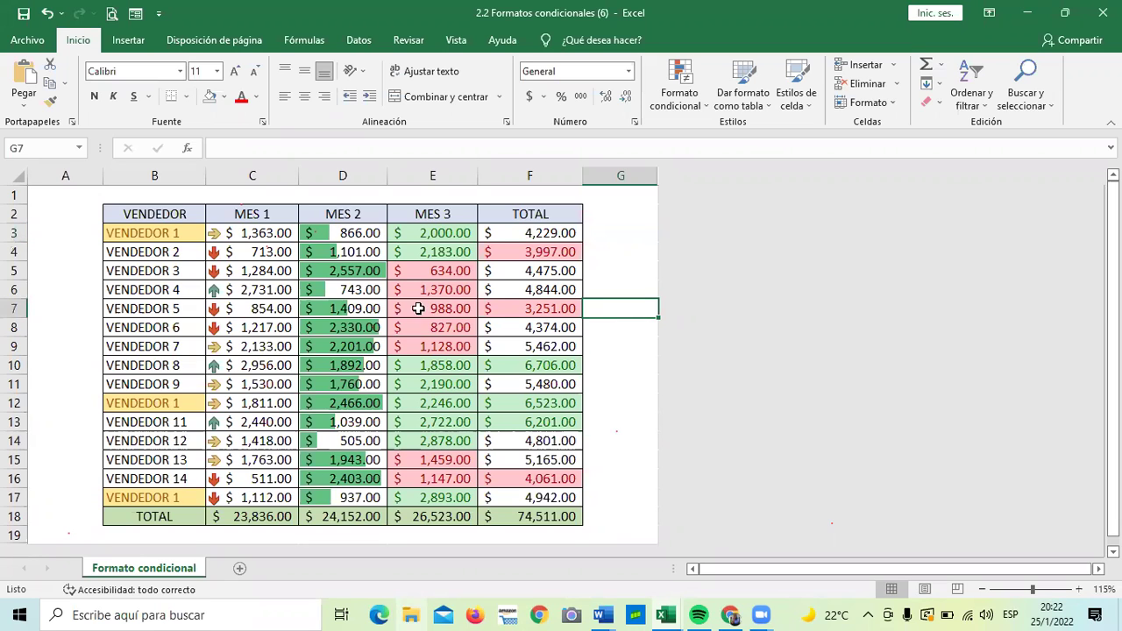
pyautogui.scroll(-1, 418, 315)
pyautogui.scroll(1, 419, 314)
pyautogui.click(618, 218)
pyautogui.scroll(-3, 614, 377)
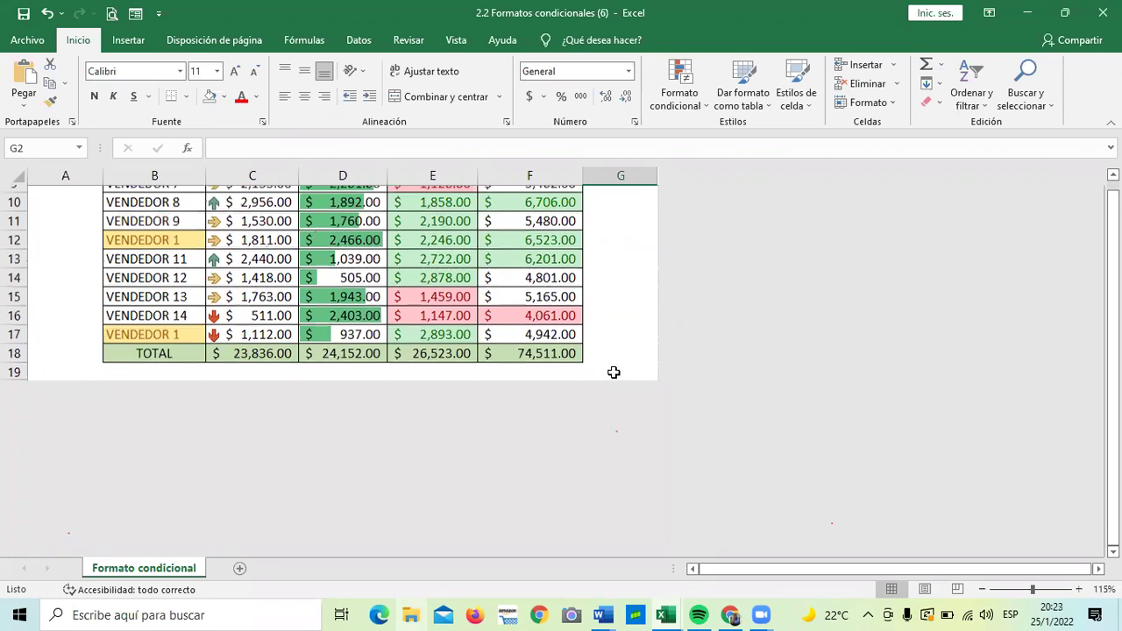
pyautogui.scroll(3, 614, 377)
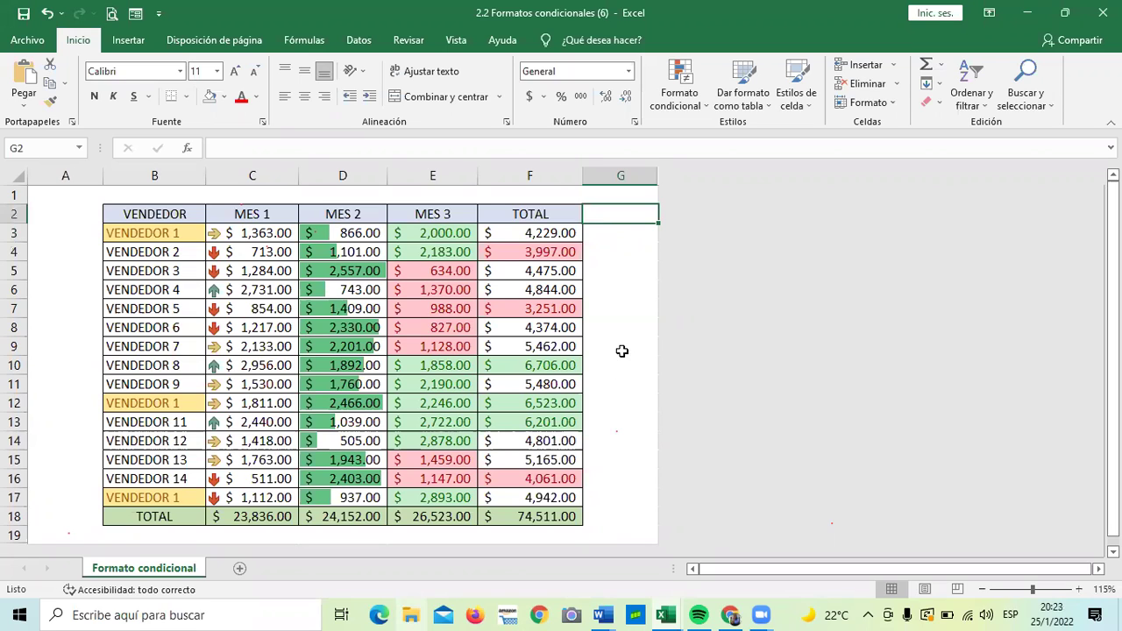
pyautogui.click(620, 349)
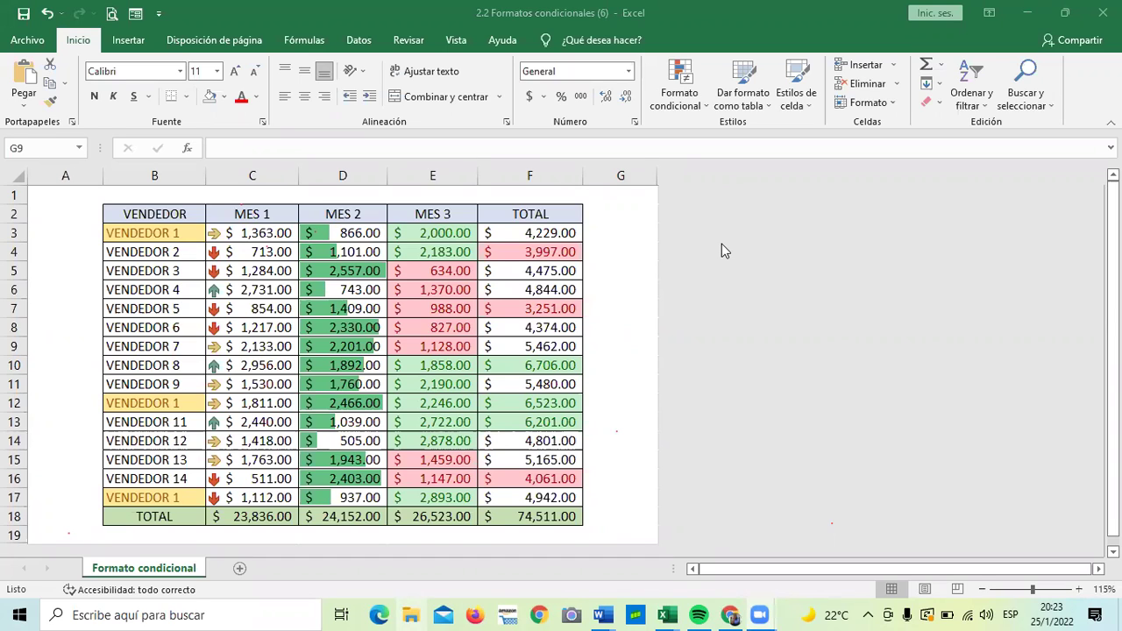
pyautogui.click(646, 295)
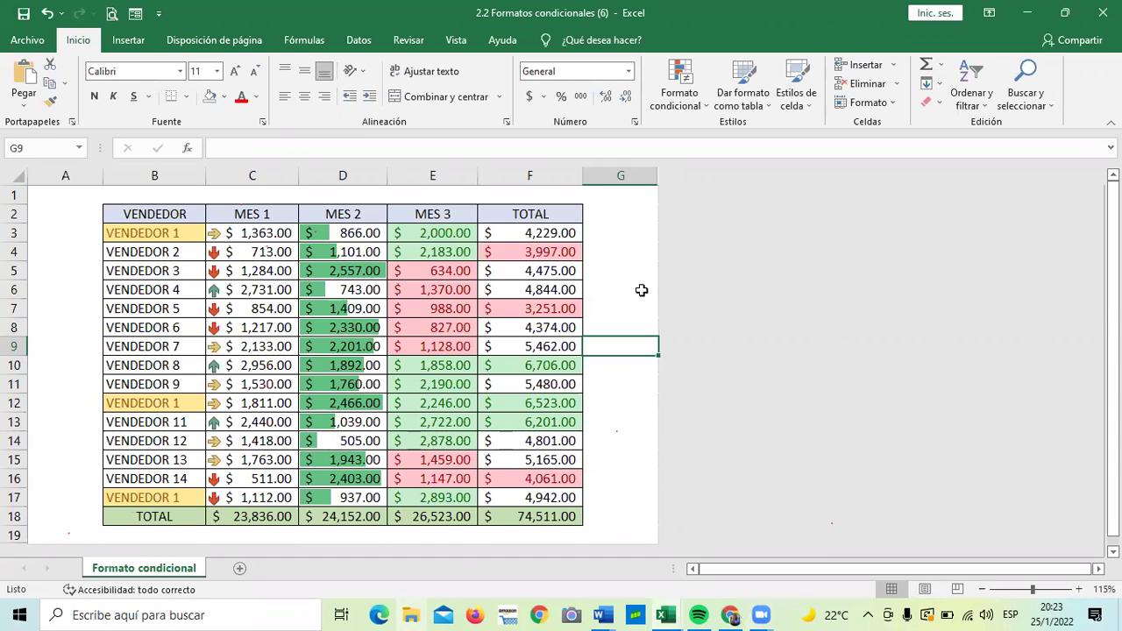
pyautogui.scroll(-4, 637, 302)
pyautogui.scroll(3, 638, 302)
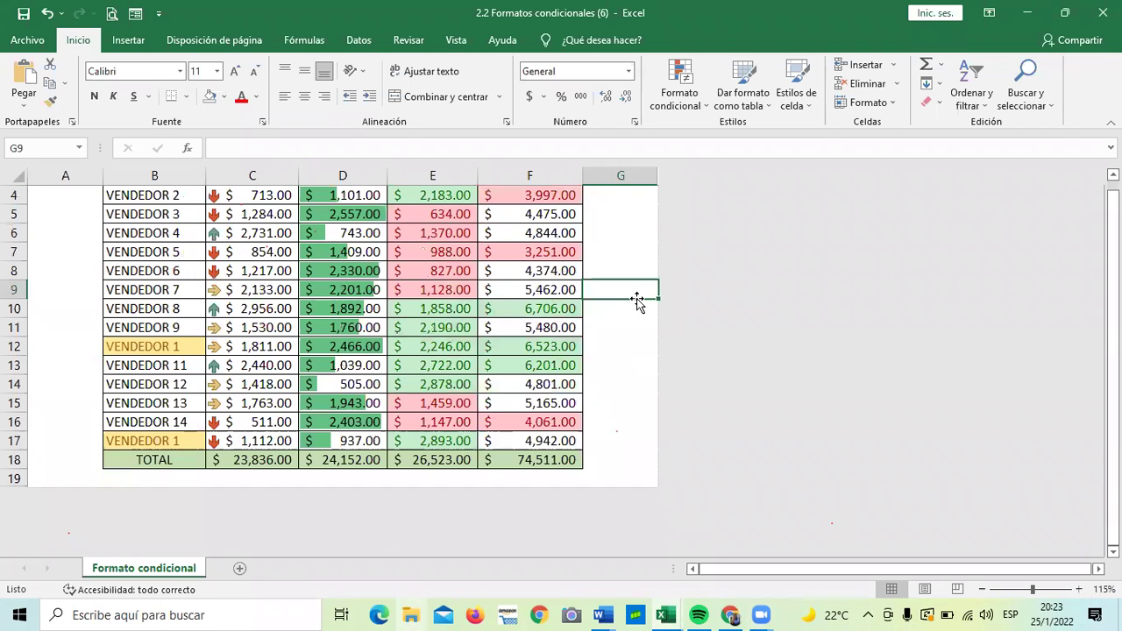
pyautogui.scroll(1, 638, 301)
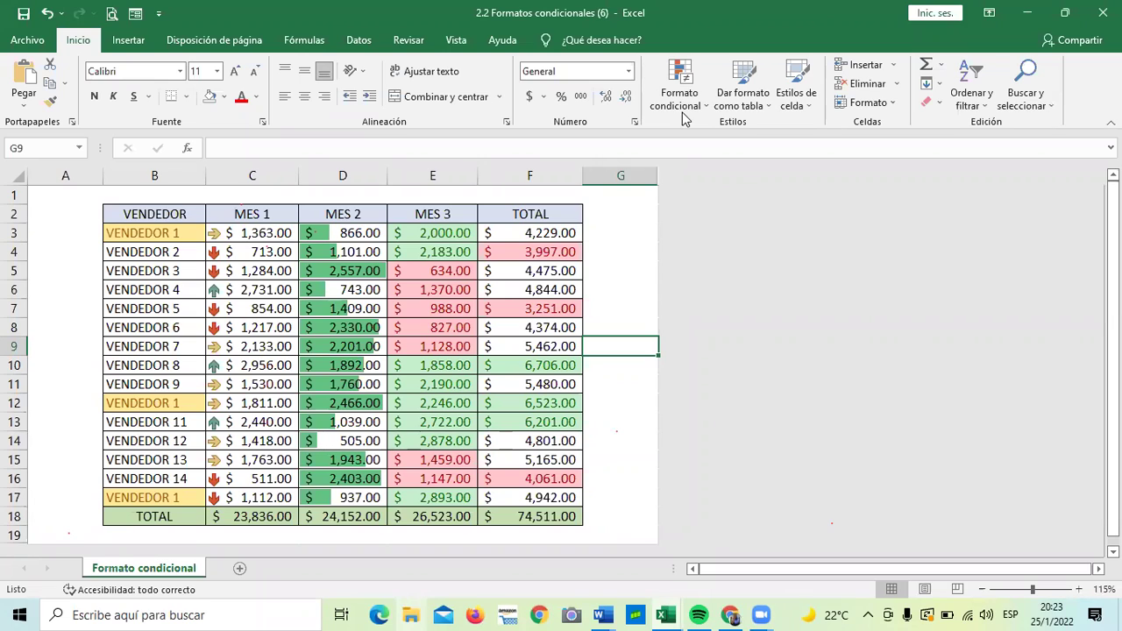
pyautogui.click(621, 268)
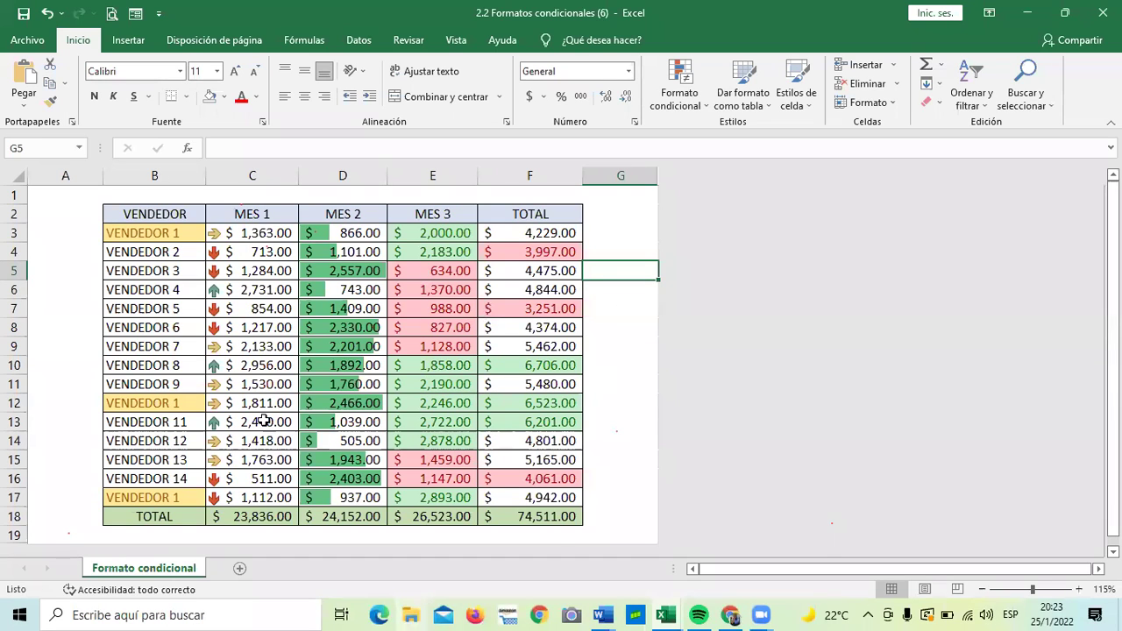
pyautogui.click(620, 362)
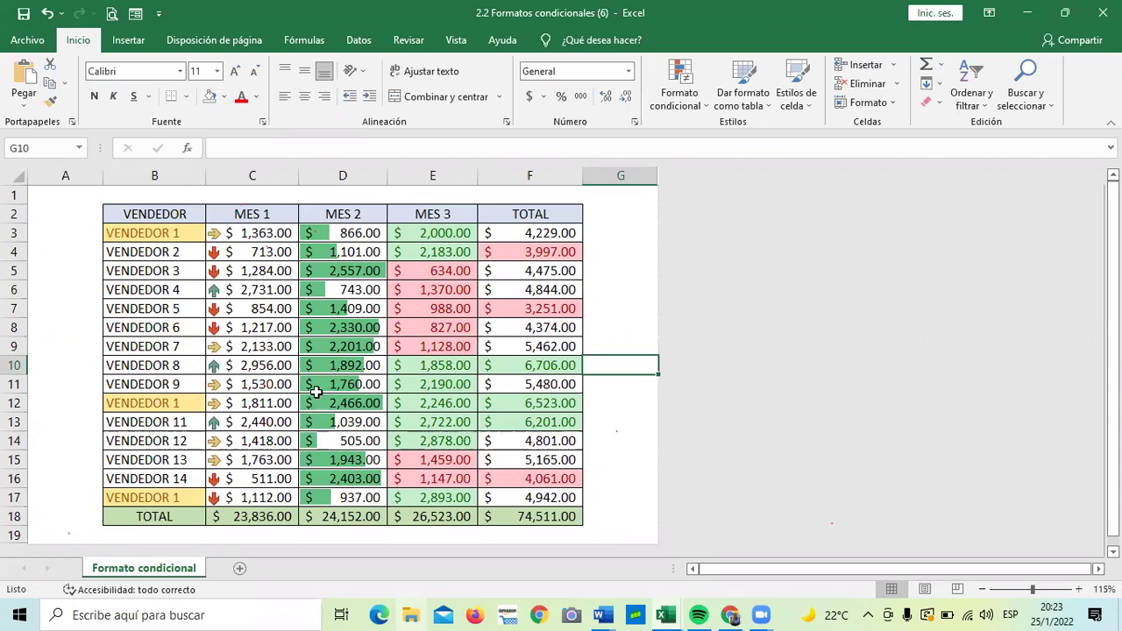
pyautogui.scroll(-3, 316, 391)
pyautogui.scroll(3, 314, 394)
# Switch to the "Ejercicios basicos" workbook and examine the grade and average columns of the participants table on Hoja3
pyautogui.moveTo(668, 613)
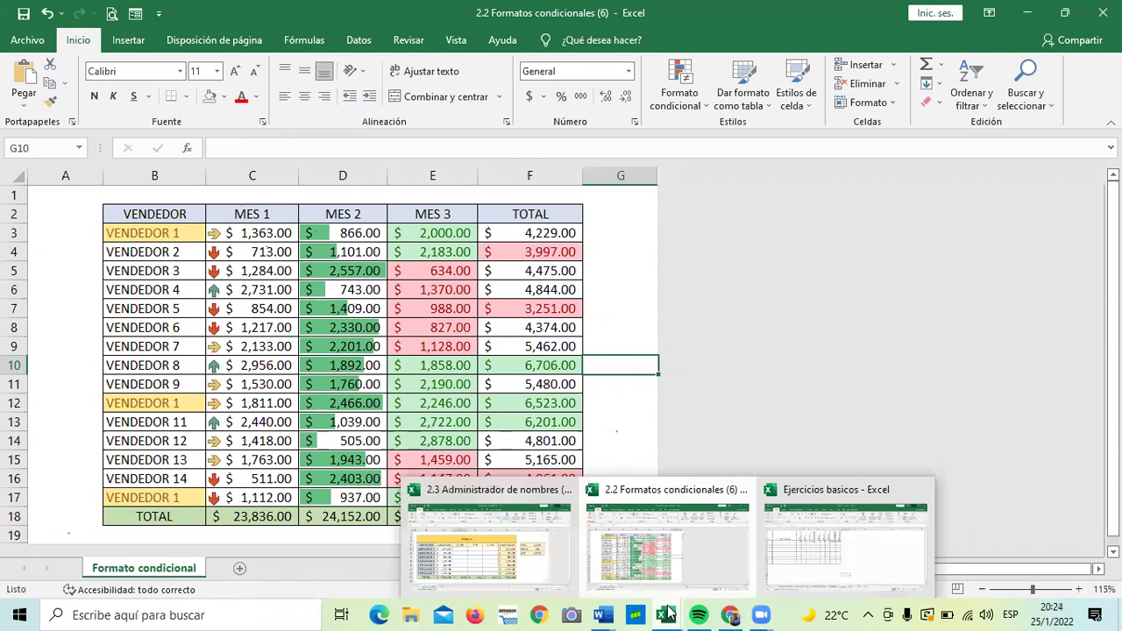
pyautogui.click(839, 559)
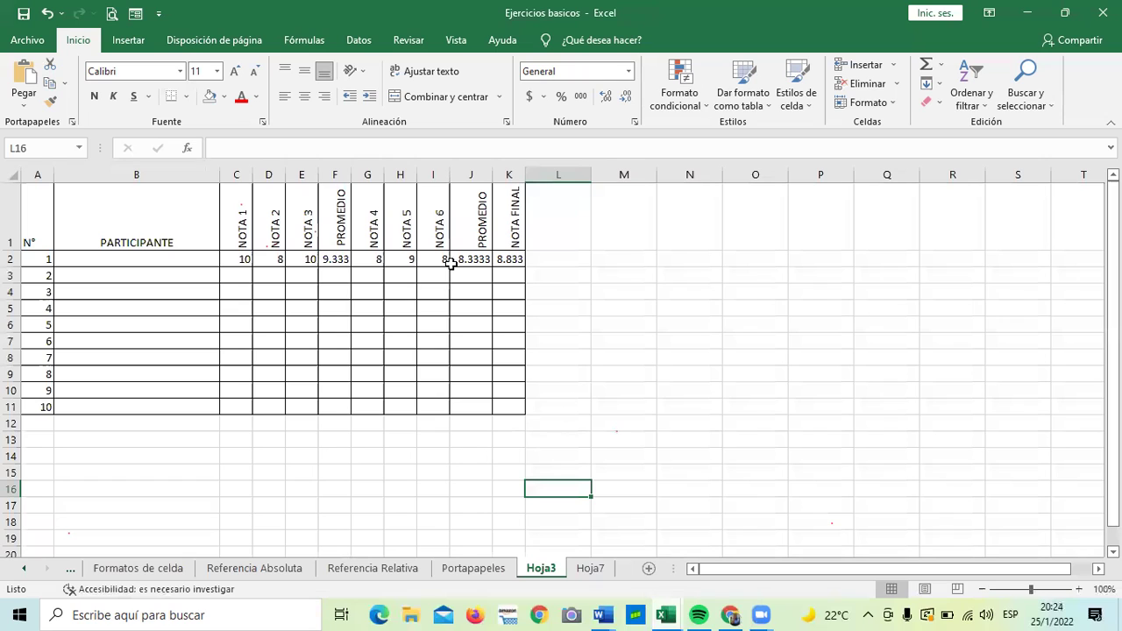
pyautogui.click(242, 257)
pyautogui.click(395, 263)
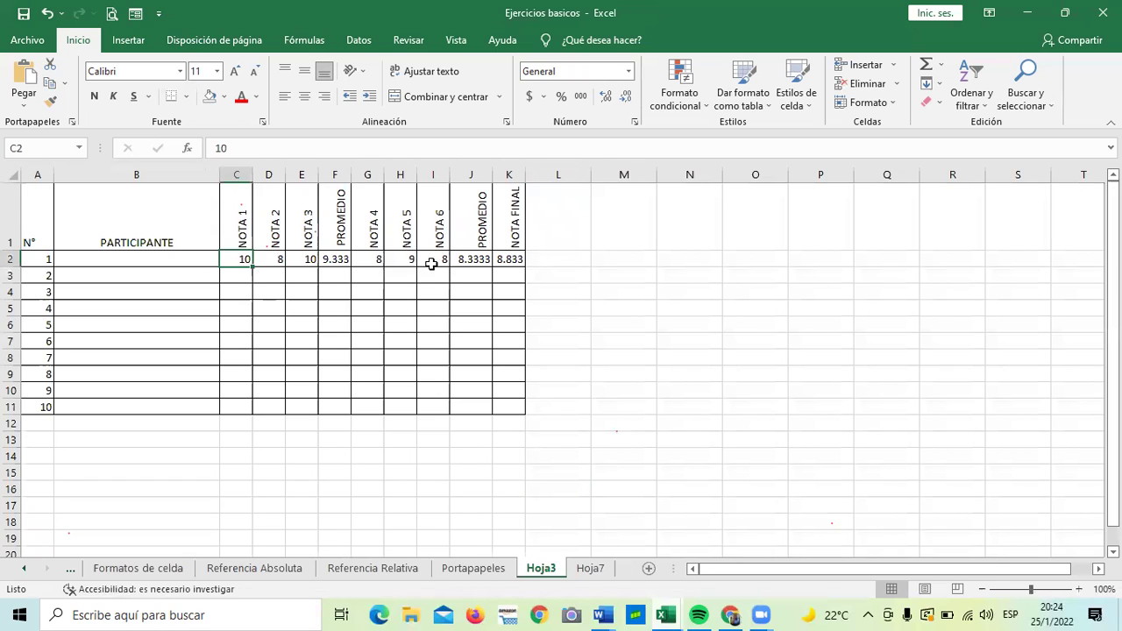
pyautogui.click(482, 259)
pyautogui.click(595, 319)
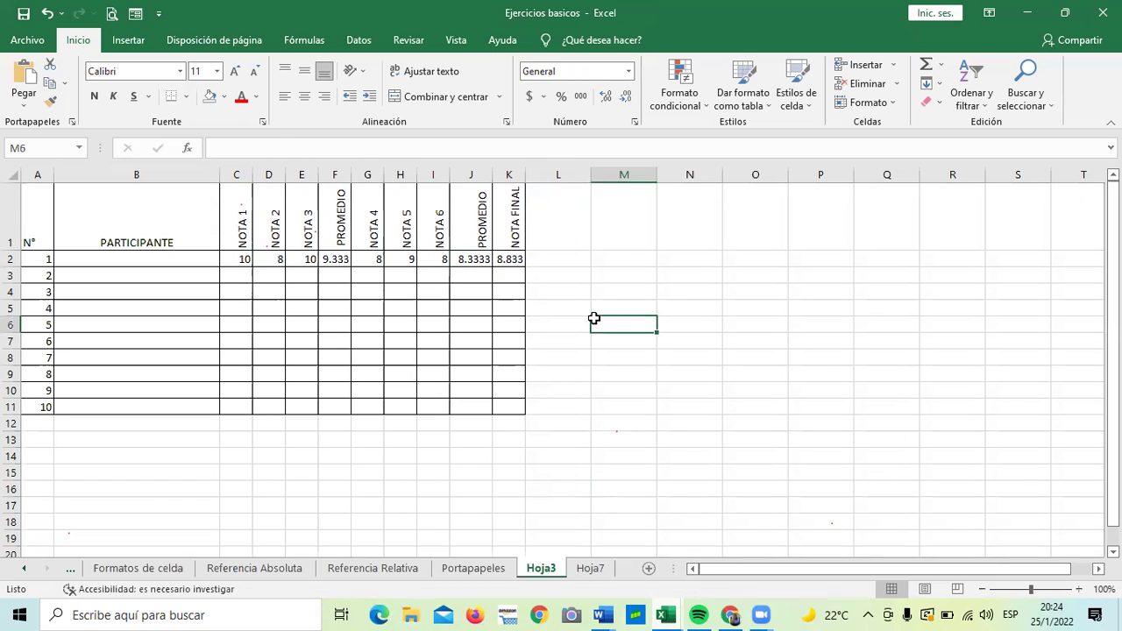
pyautogui.press('Left')
pyautogui.press('Left')
pyautogui.press('Left')
pyautogui.press('Left')
pyautogui.press('Up')
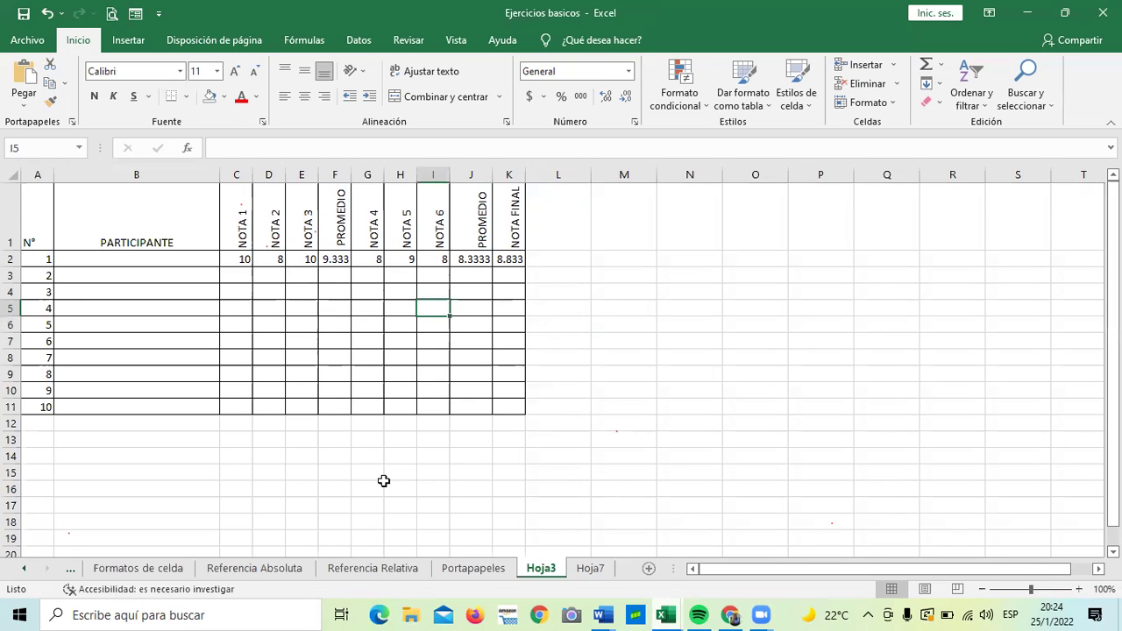
# View the vendor salary and ISSS table on Hoja7, then return to Hoja3
pyautogui.click(588, 570)
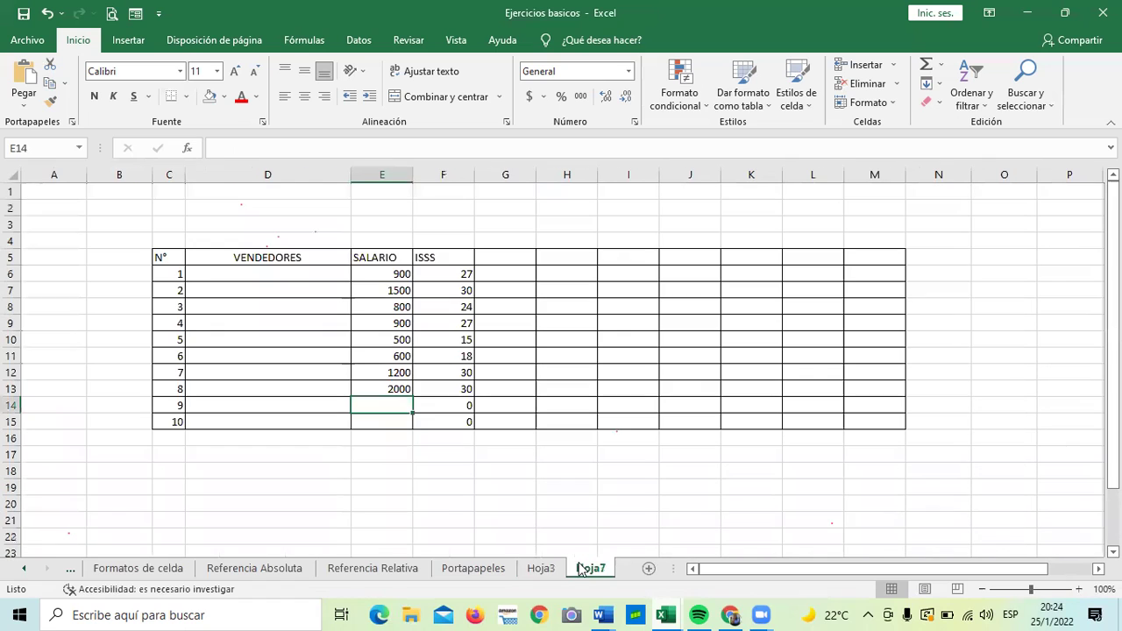
pyautogui.click(540, 570)
pyautogui.click(635, 421)
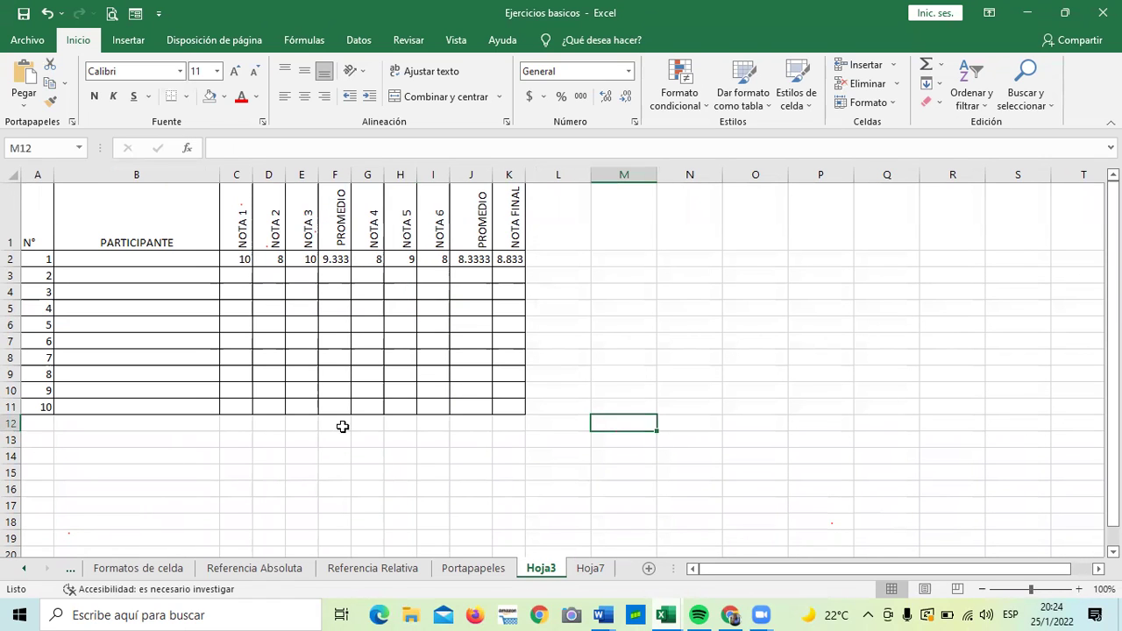
# Select the NOTA FINAL cells K2:K11 and review the conditional formatting options, including those for clearing rules
pyautogui.click(502, 257)
pyautogui.moveTo(504, 287); pyautogui.dragTo(501, 410)
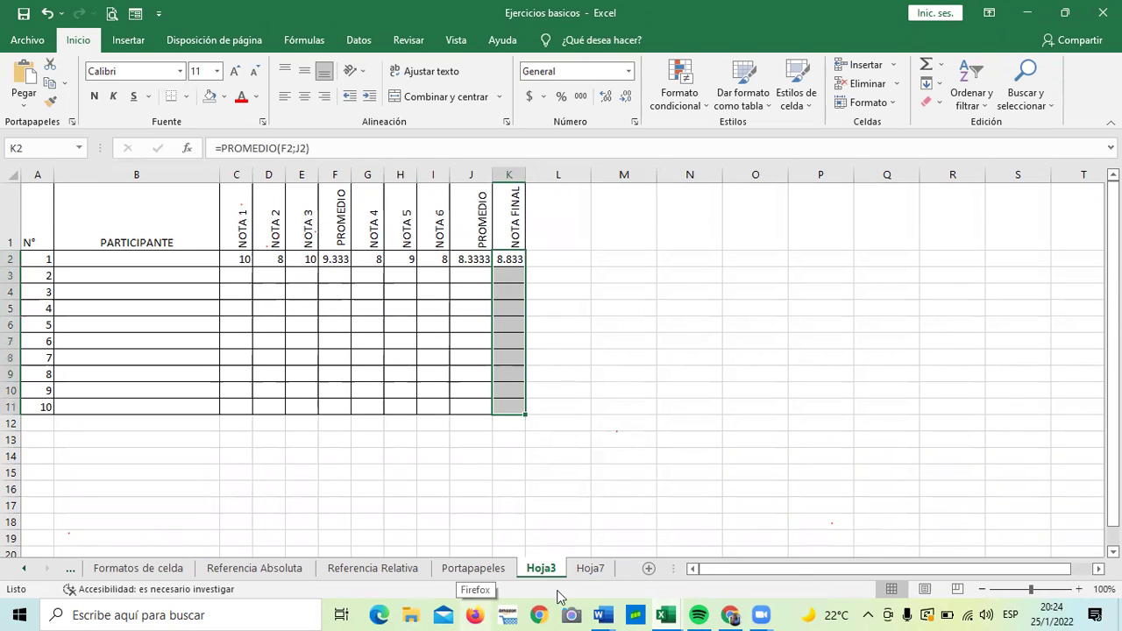
pyautogui.click(598, 356)
pyautogui.moveTo(501, 258); pyautogui.dragTo(493, 407)
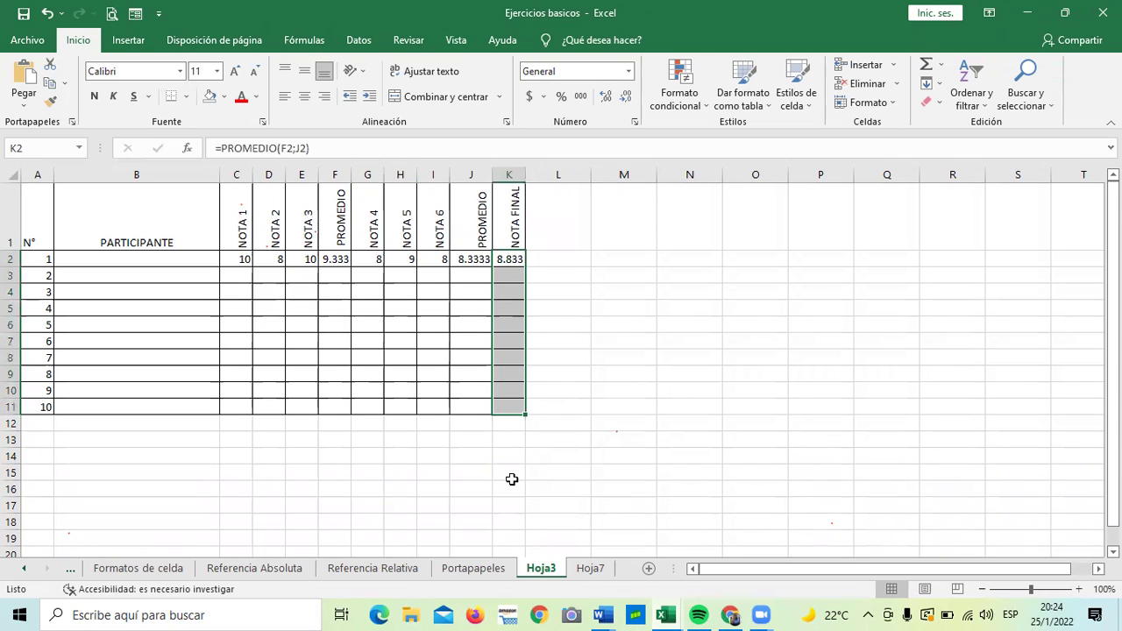
pyautogui.click(702, 103)
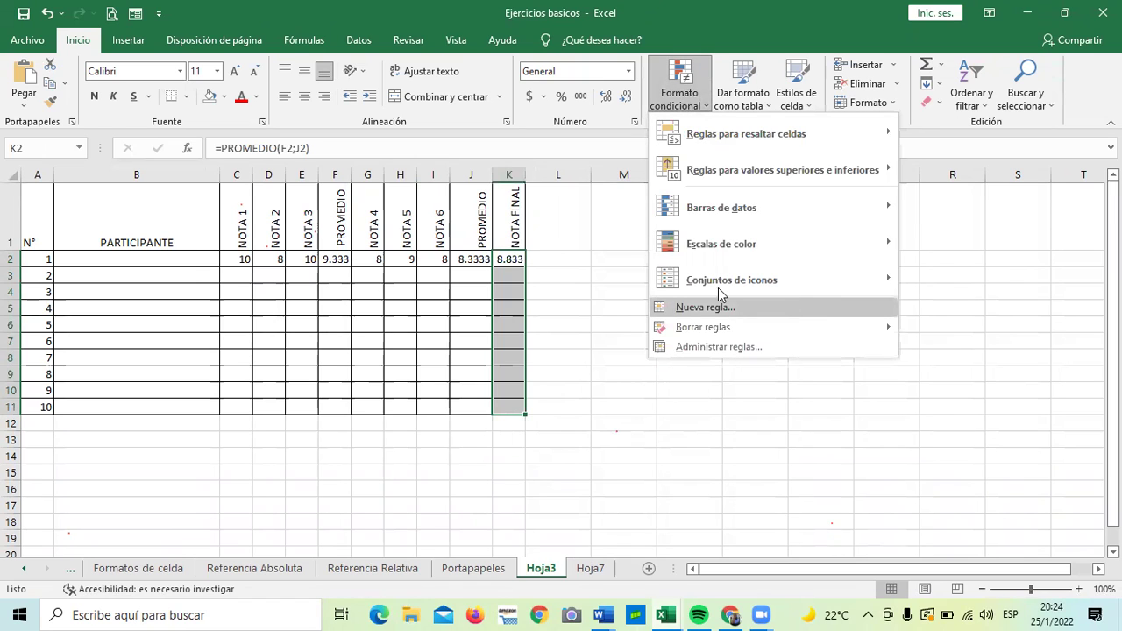
pyautogui.moveTo(689, 330)
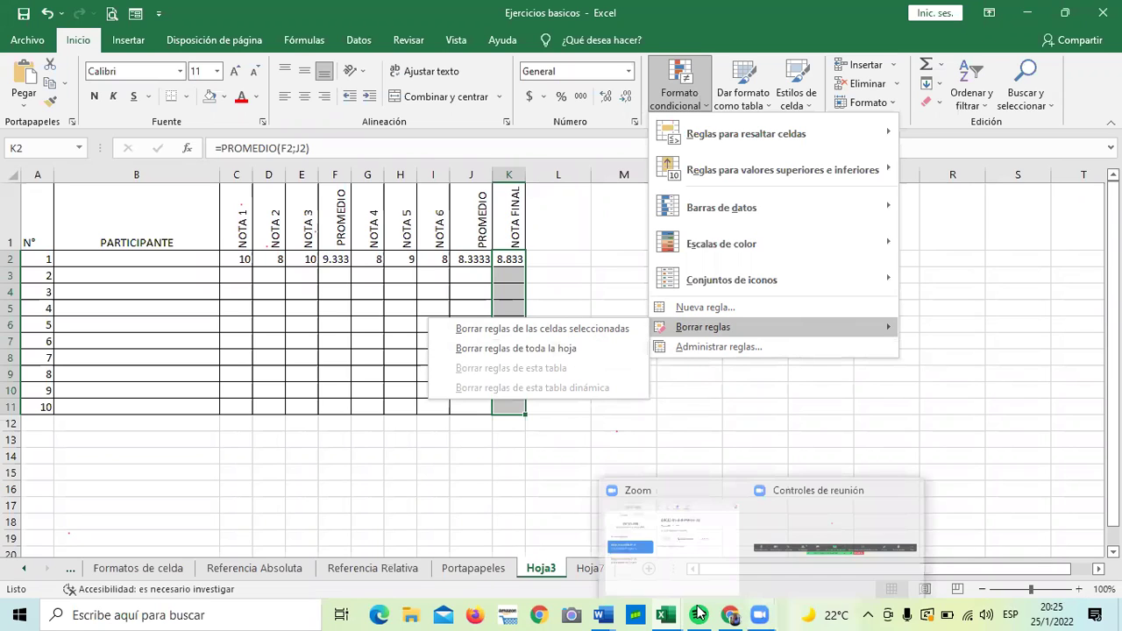
# In the "2.2 Formatos condicionales (6)" workbook, clear the conditional formatting rules from the MES 2 cells D3:D17
pyautogui.moveTo(676, 611)
pyautogui.click(675, 566)
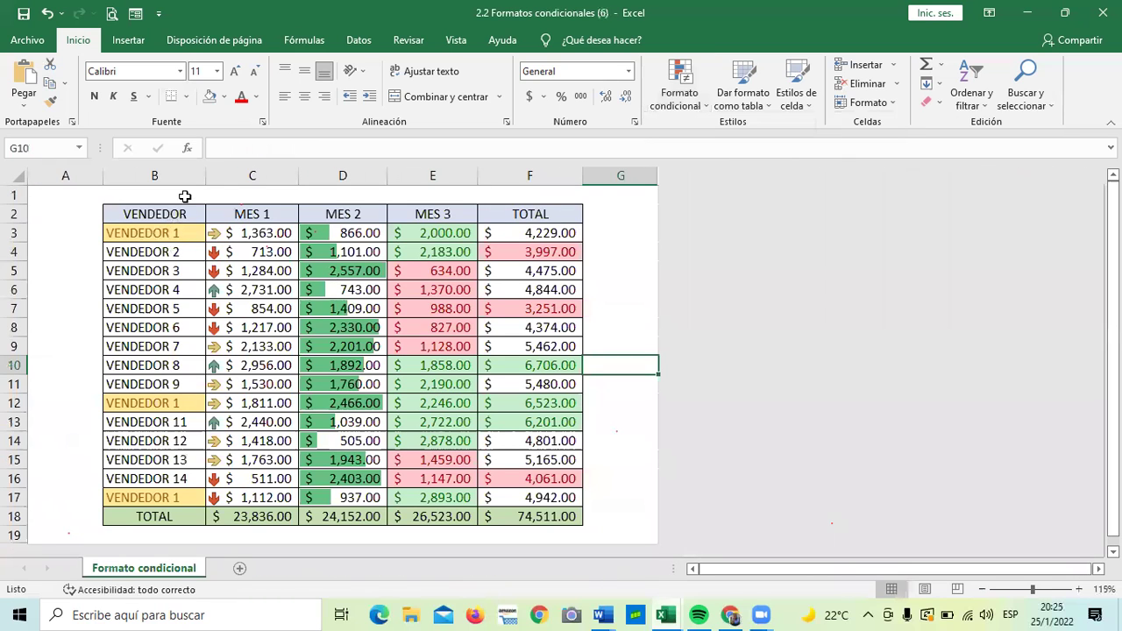
pyautogui.click(624, 293)
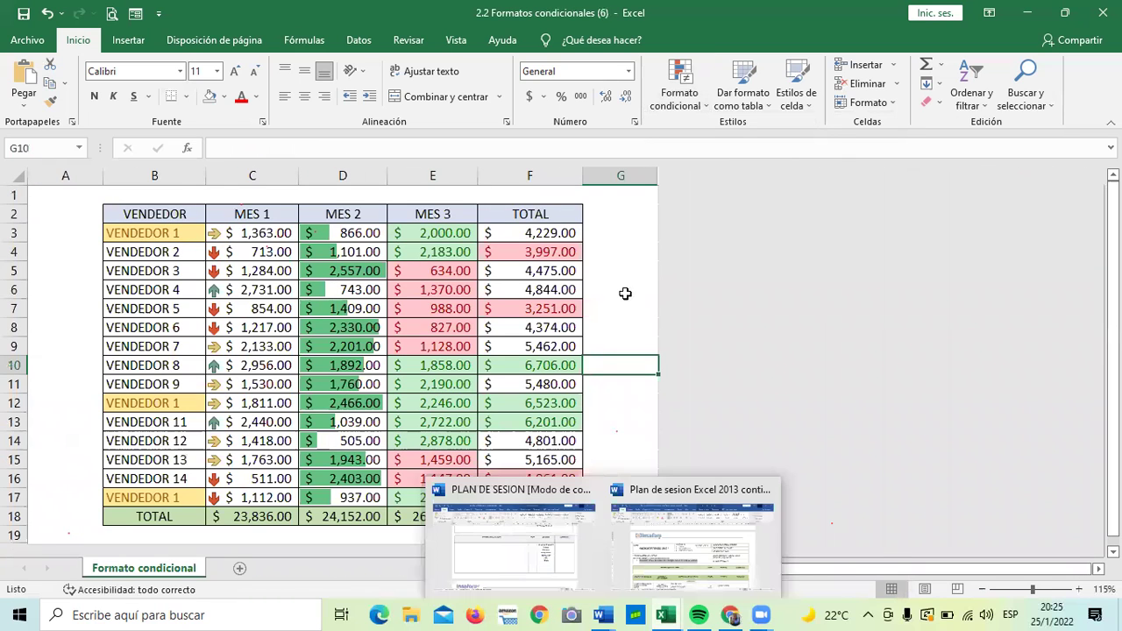
pyautogui.click(331, 220)
pyautogui.moveTo(334, 233); pyautogui.dragTo(339, 499)
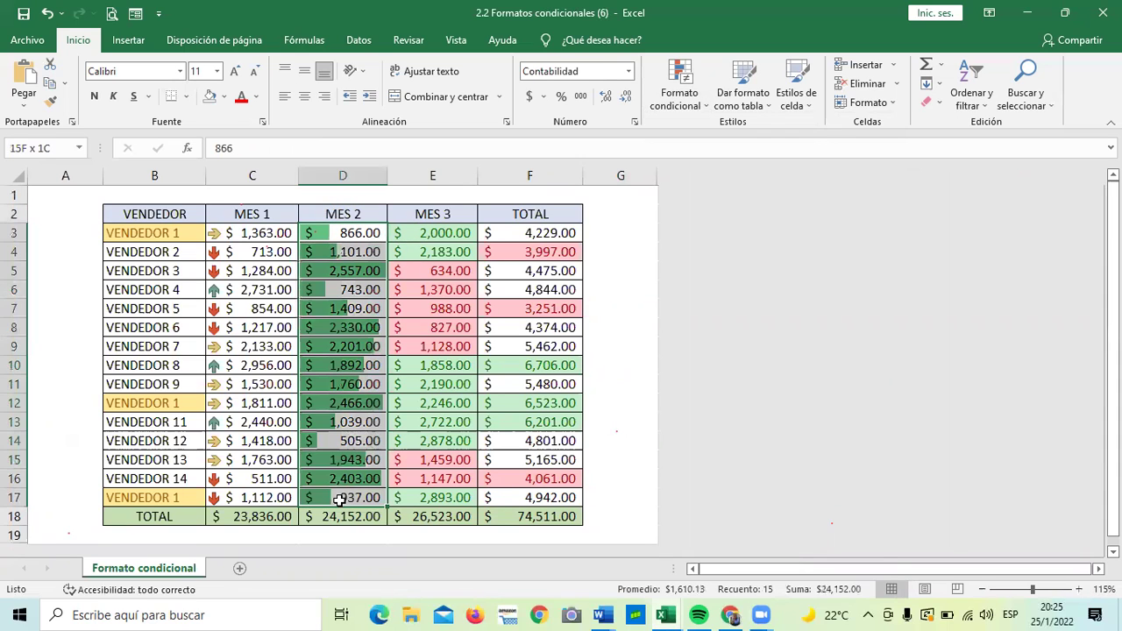
pyautogui.click(701, 105)
pyautogui.moveTo(808, 296)
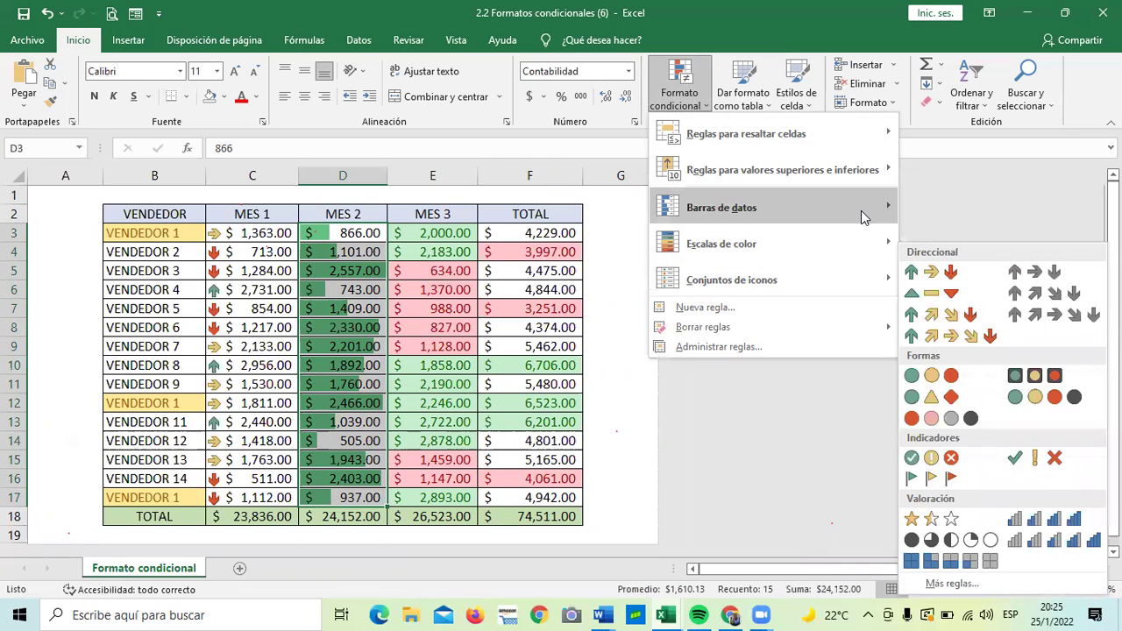
pyautogui.moveTo(861, 217)
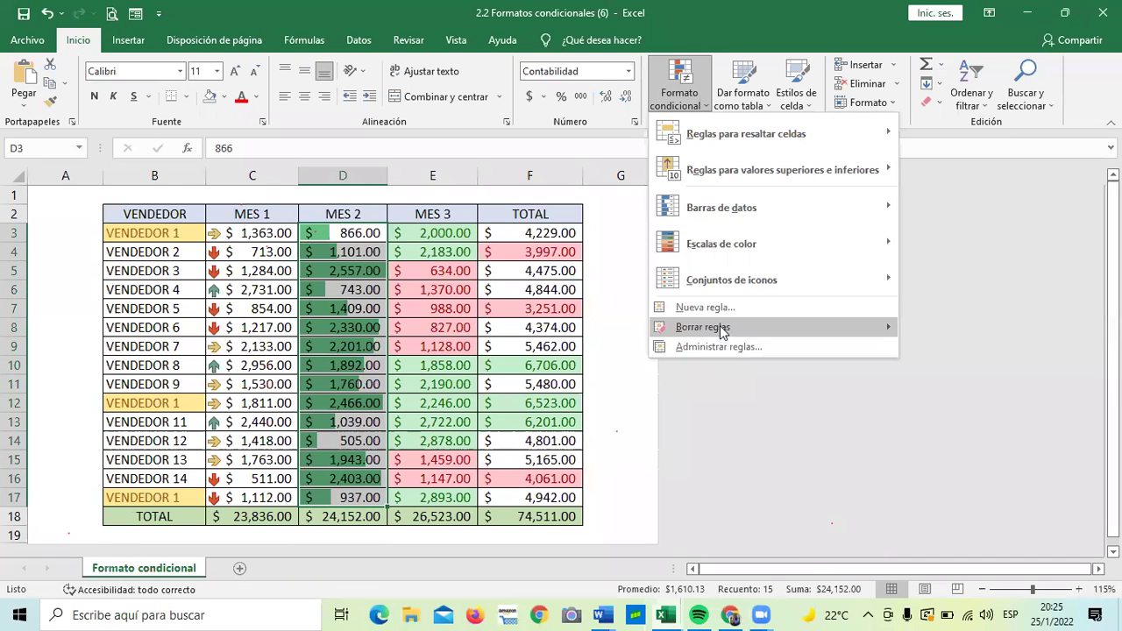
pyautogui.click(611, 325)
pyautogui.click(627, 257)
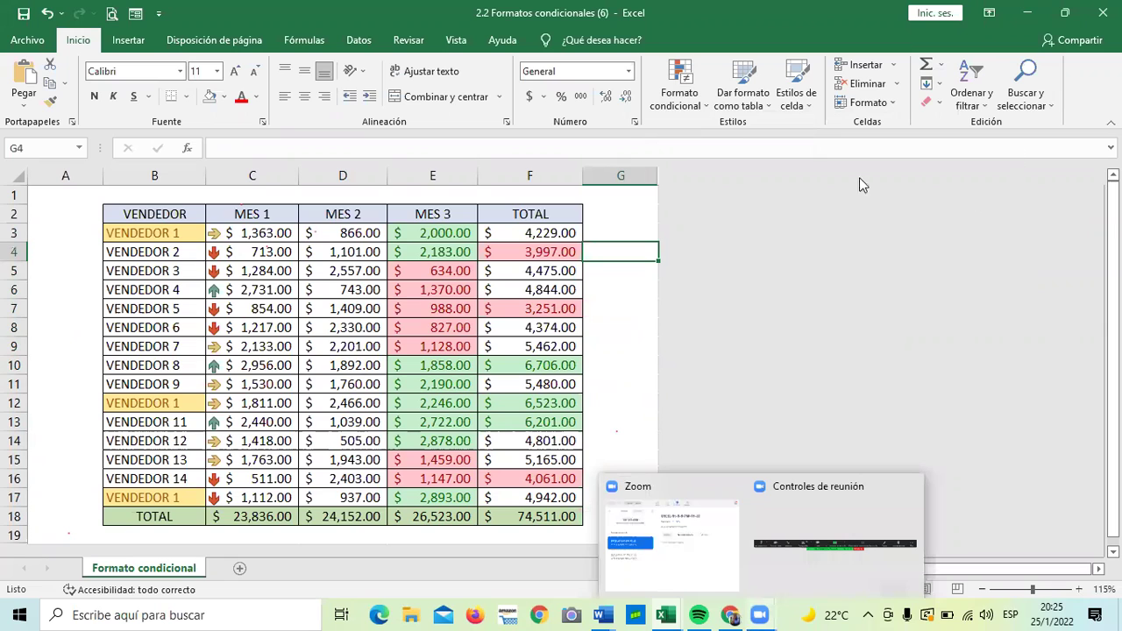
pyautogui.click(626, 346)
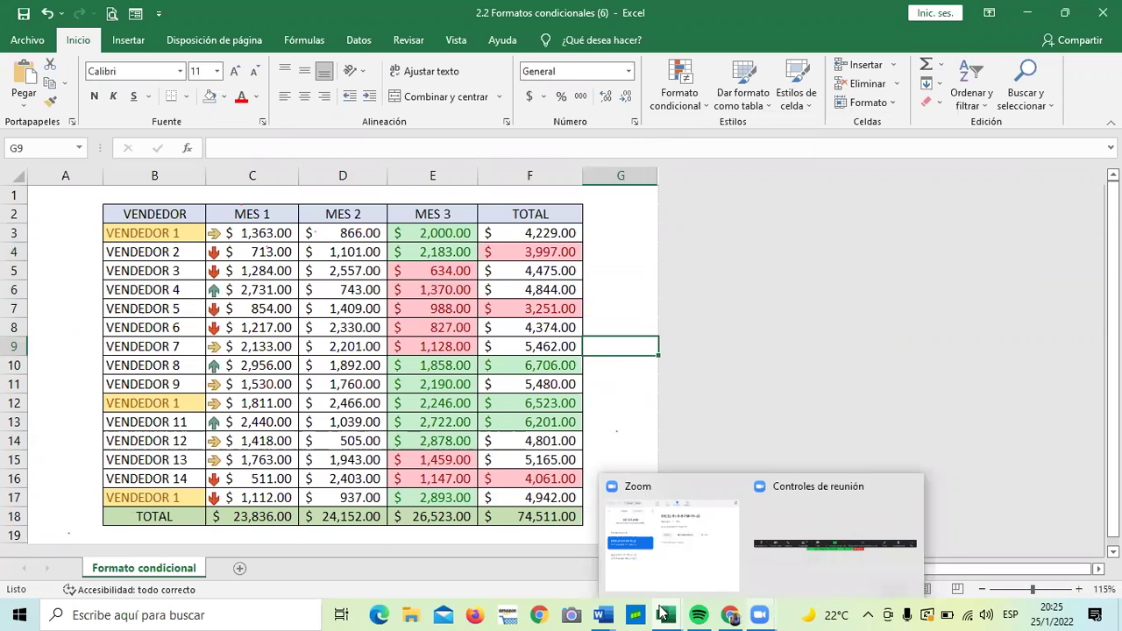
# In "Ejercicios basicos", open a new formatting rule for K2:K11 and view the type "Aplicar formato únicamente a las celdas que contengan"
pyautogui.moveTo(663, 613)
pyautogui.click(847, 565)
pyautogui.click(646, 311)
pyautogui.moveTo(509, 259); pyautogui.dragTo(516, 406)
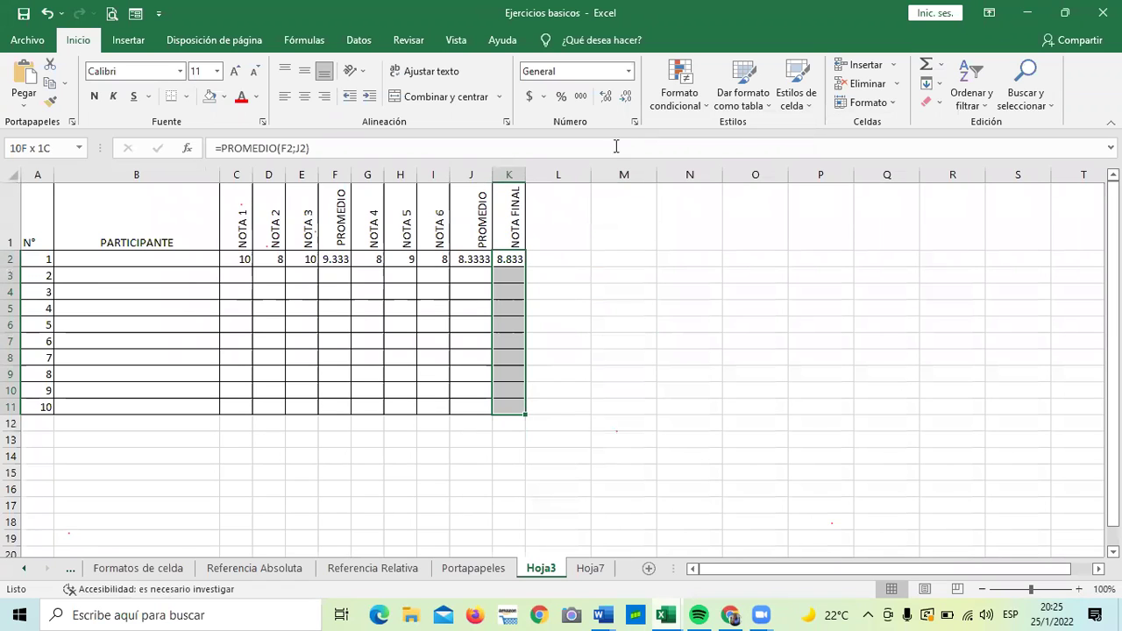
pyautogui.click(677, 95)
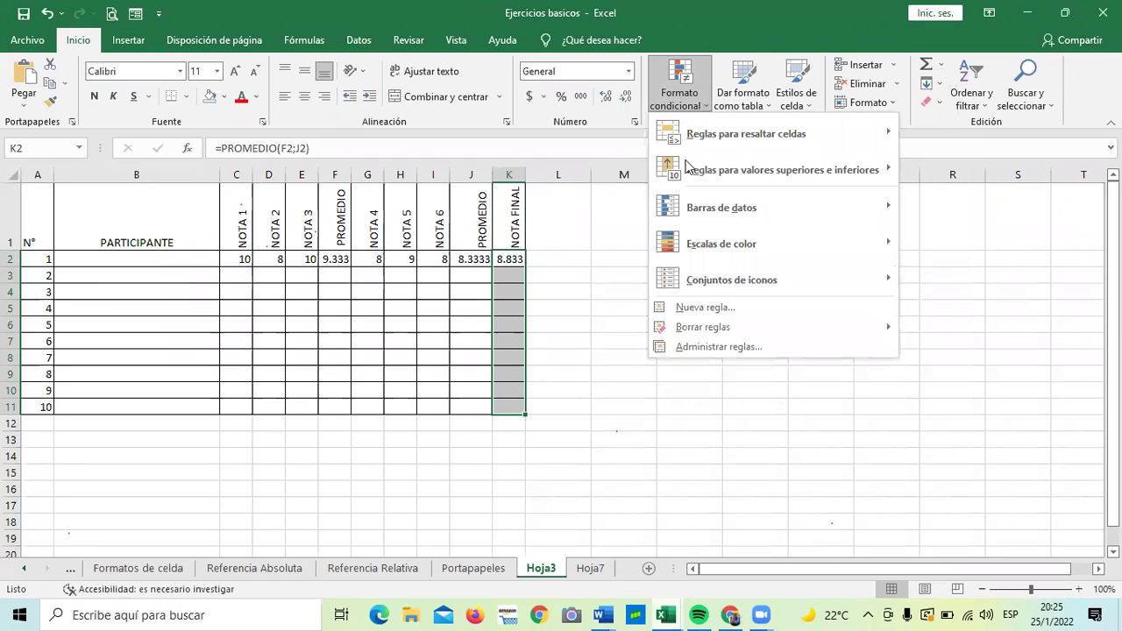
pyautogui.click(756, 307)
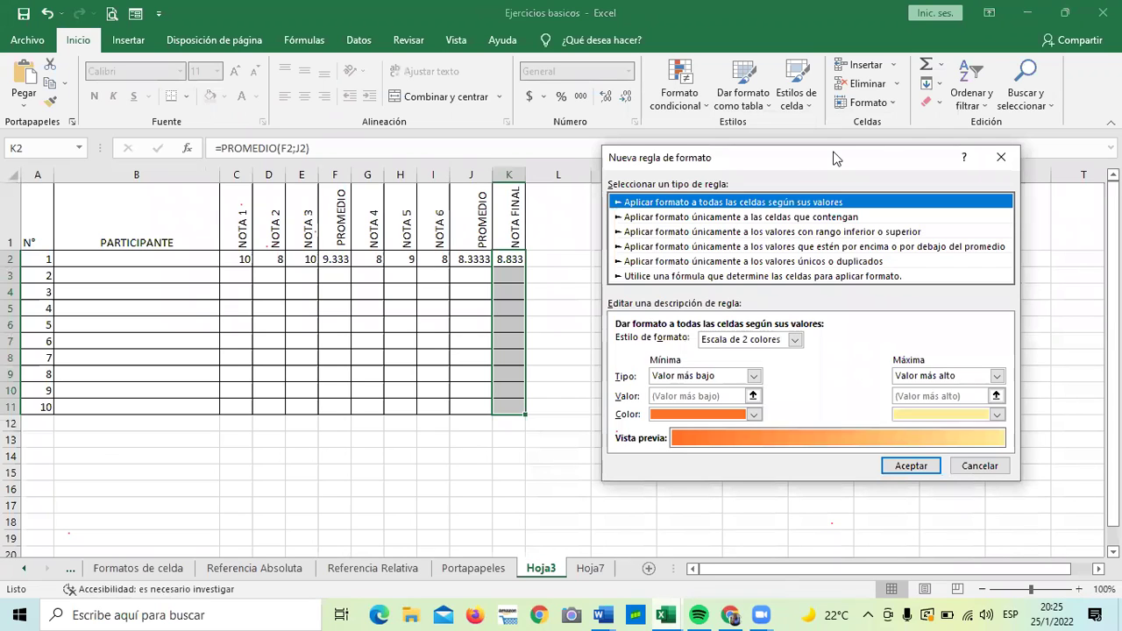
pyautogui.moveTo(834, 158); pyautogui.dragTo(717, 156)
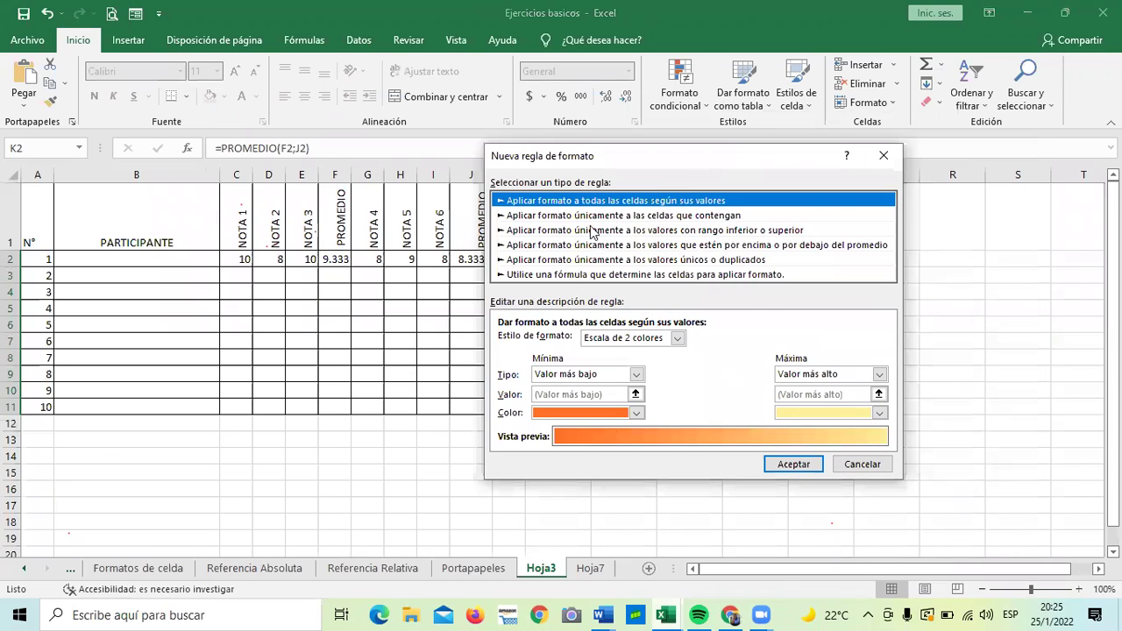
pyautogui.click(585, 218)
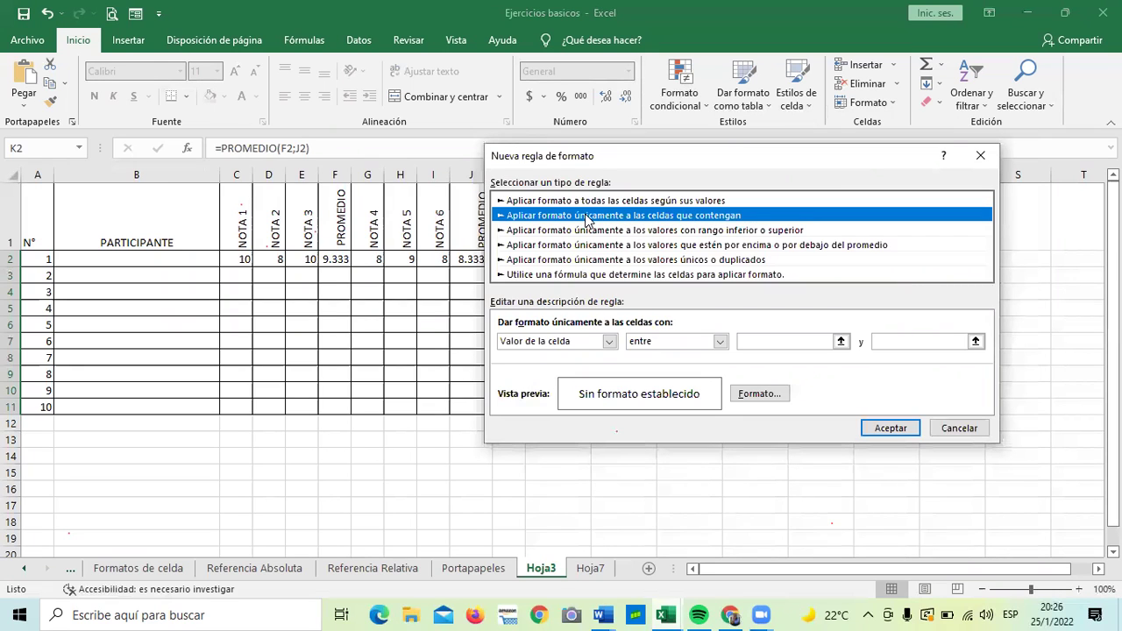
# Review the rule's comparison operators, trying "mayor o igual que" and returning to "entre"
pyautogui.click(721, 341)
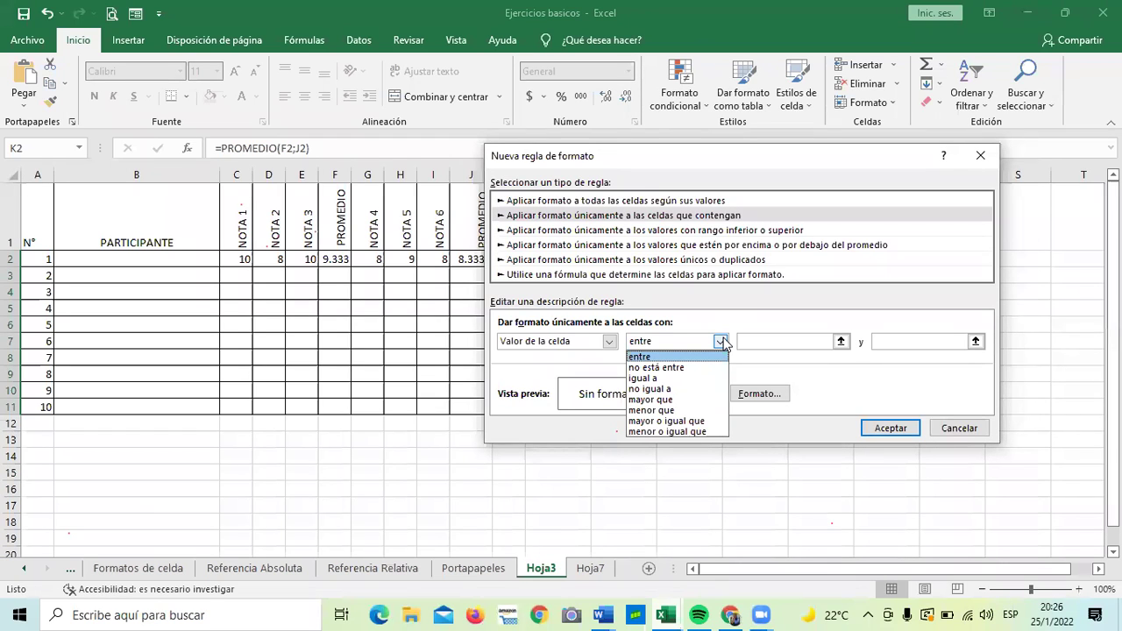
pyautogui.click(708, 422)
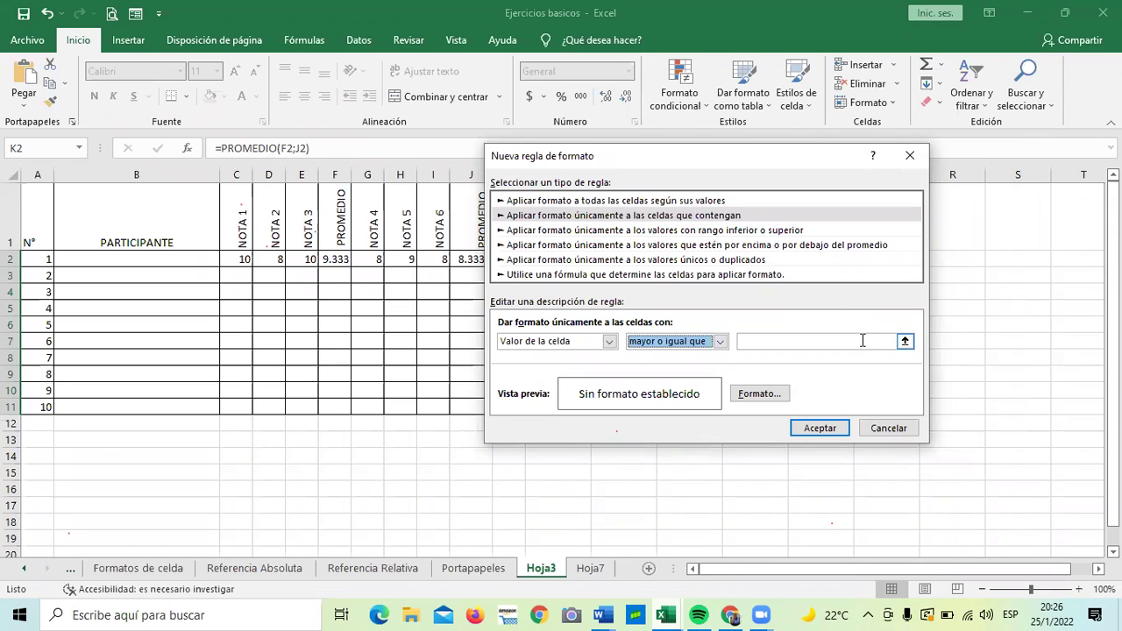
pyautogui.click(720, 341)
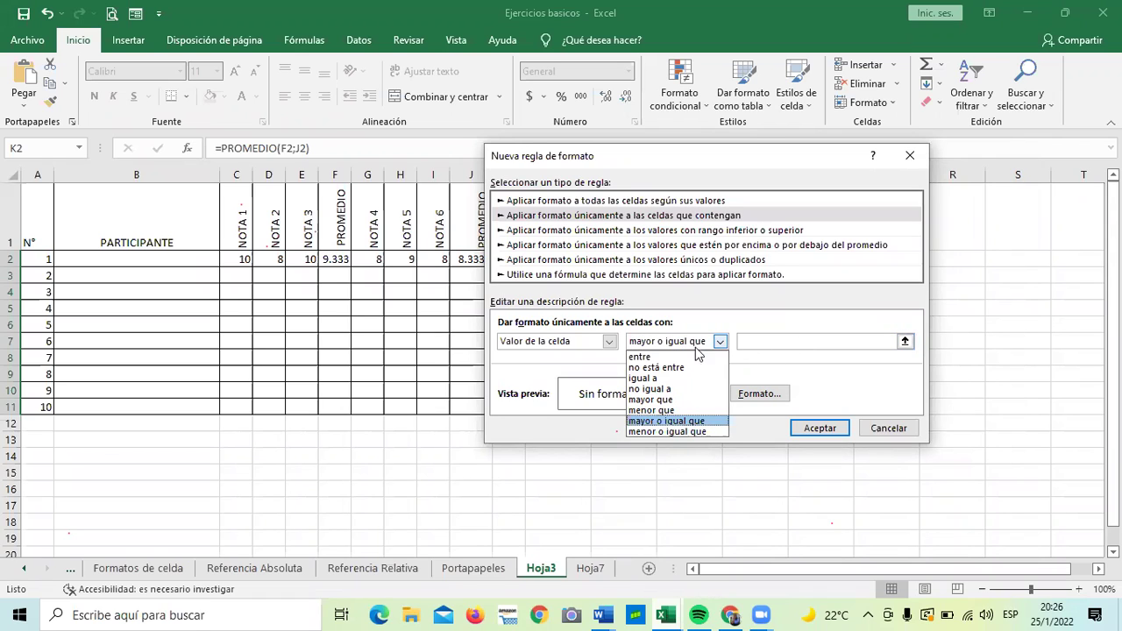
pyautogui.click(640, 357)
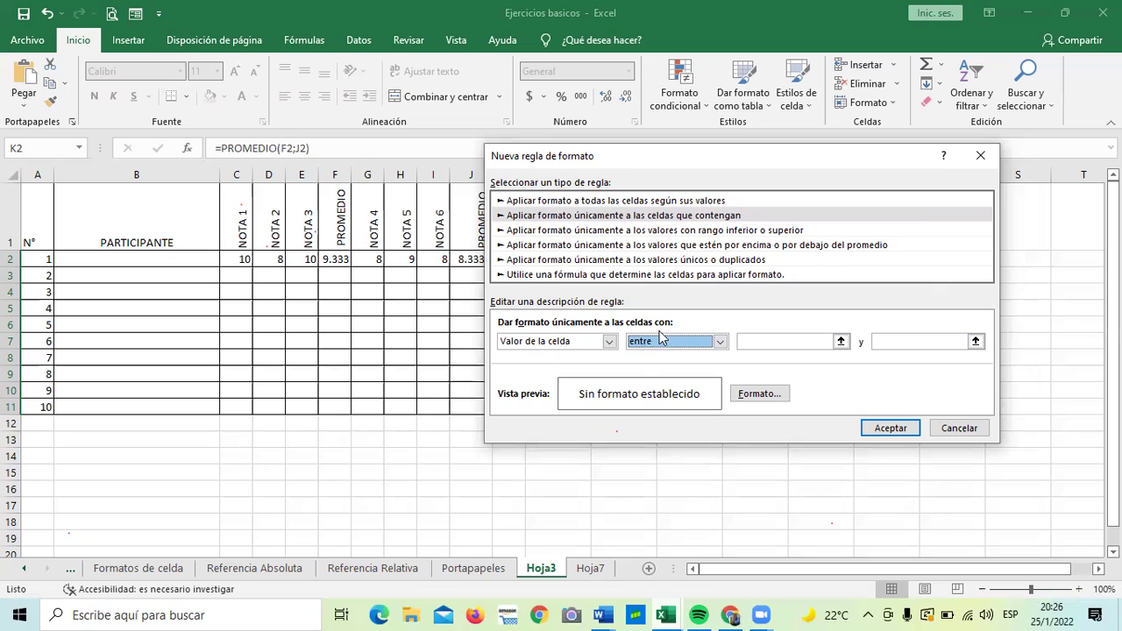
# Review the rule's cell content conditions, including "Fechas" with its date periods and "Celdas en blanco", and cancel the new rule
pyautogui.click(609, 342)
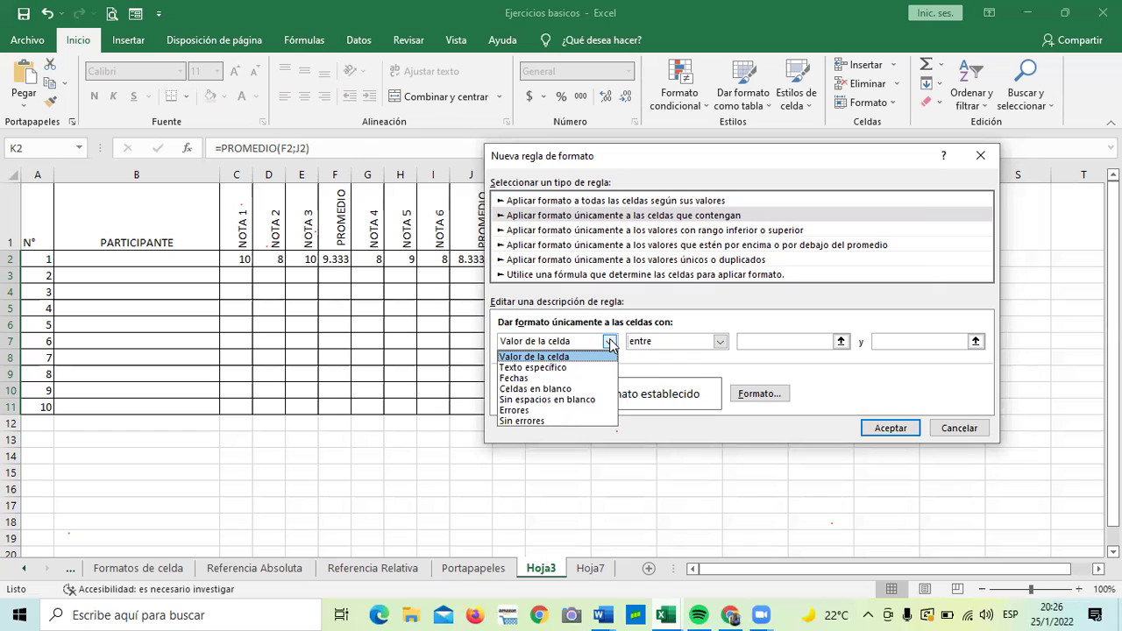
pyautogui.click(541, 378)
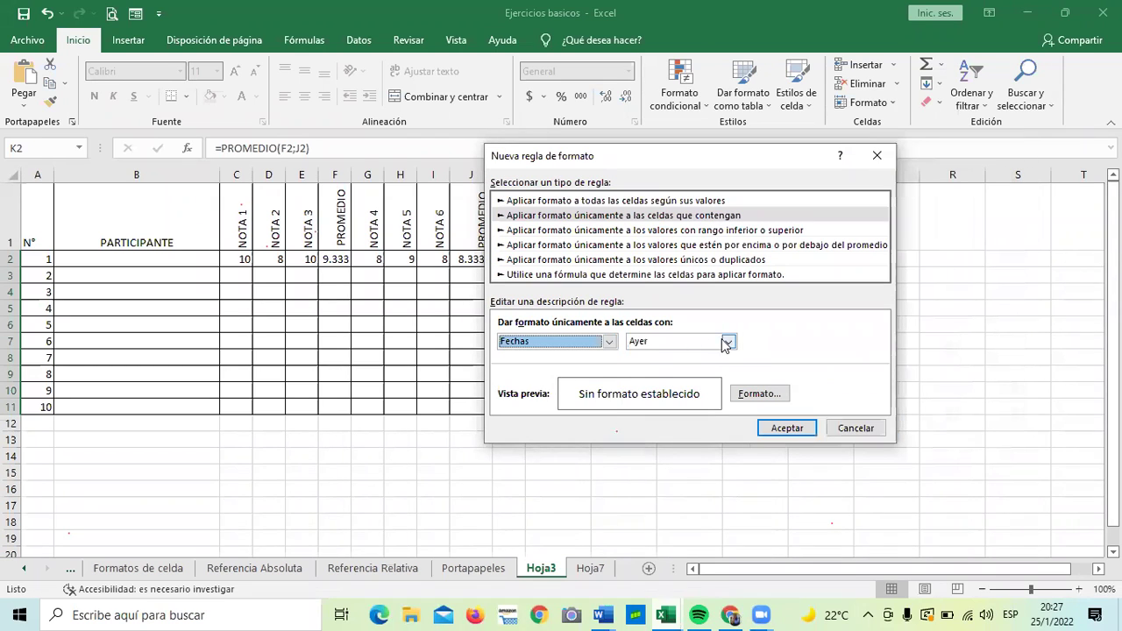
pyautogui.click(728, 341)
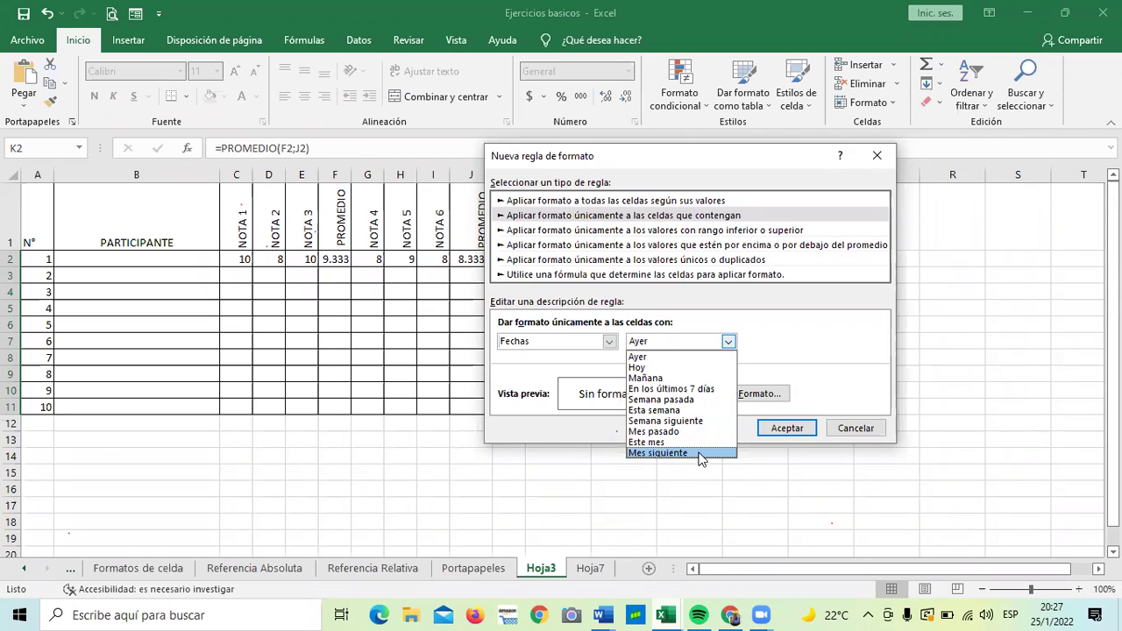
pyautogui.click(607, 344)
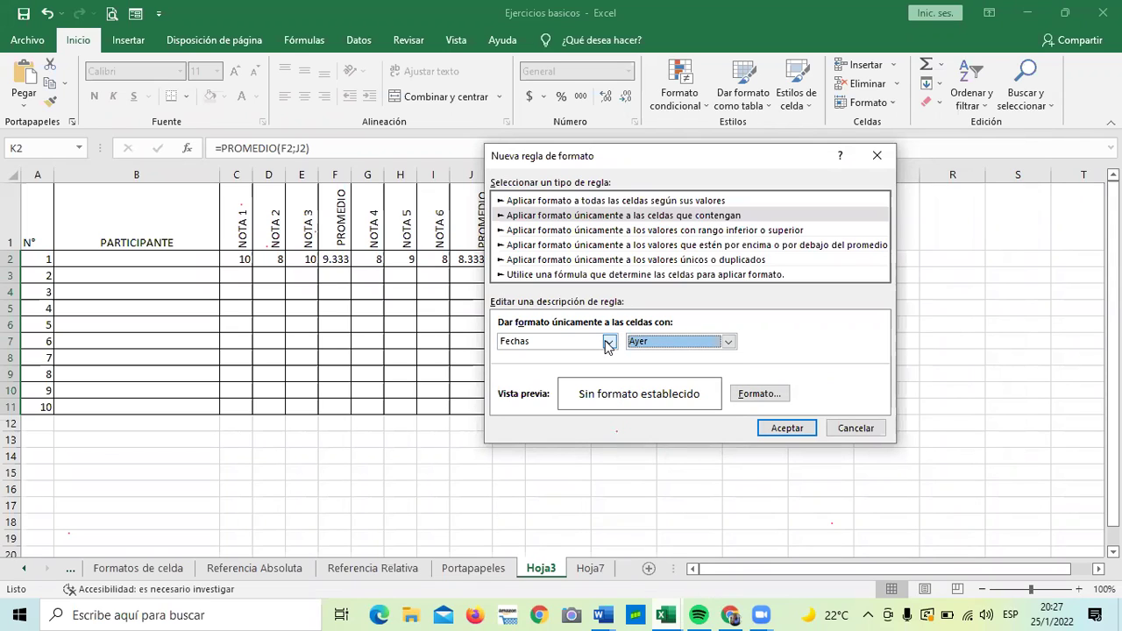
pyautogui.click(607, 344)
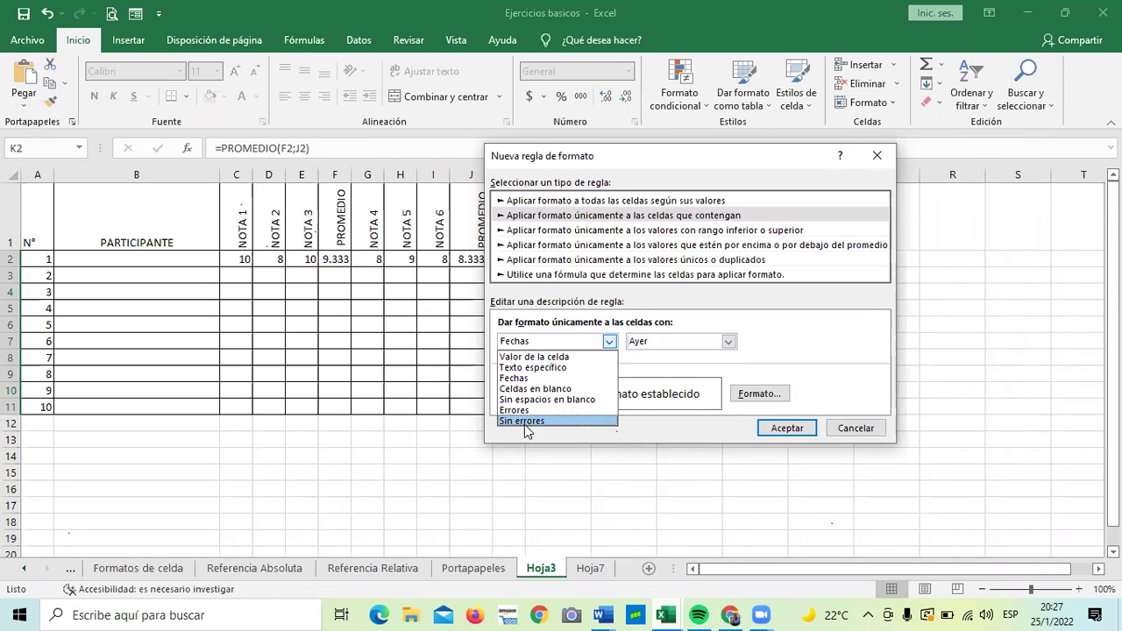
pyautogui.click(528, 389)
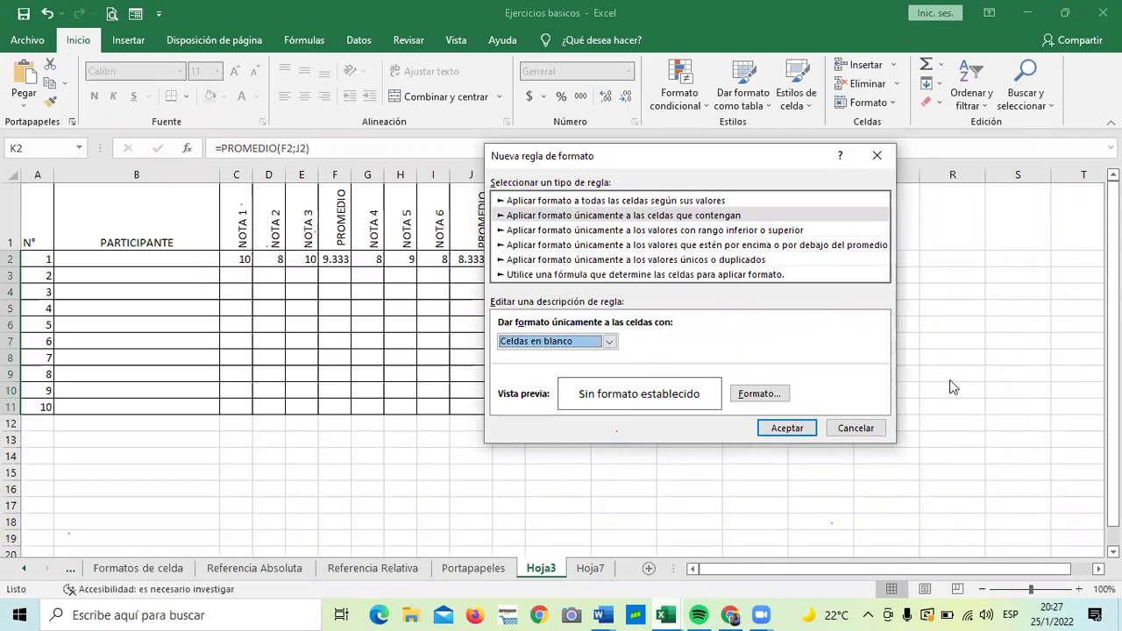
pyautogui.click(854, 428)
pyautogui.click(754, 389)
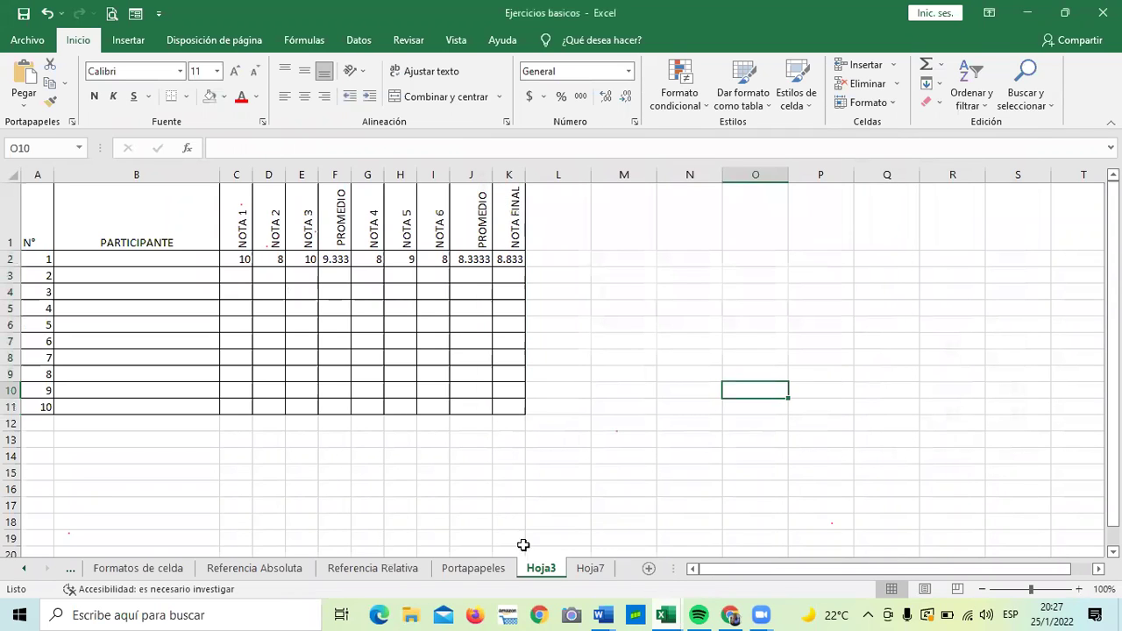
# Start a new formatting rule for cell M8 that formats only cells that contain "Celdas en blanco"
pyautogui.moveTo(235, 258); pyautogui.dragTo(537, 430)
pyautogui.click(648, 358)
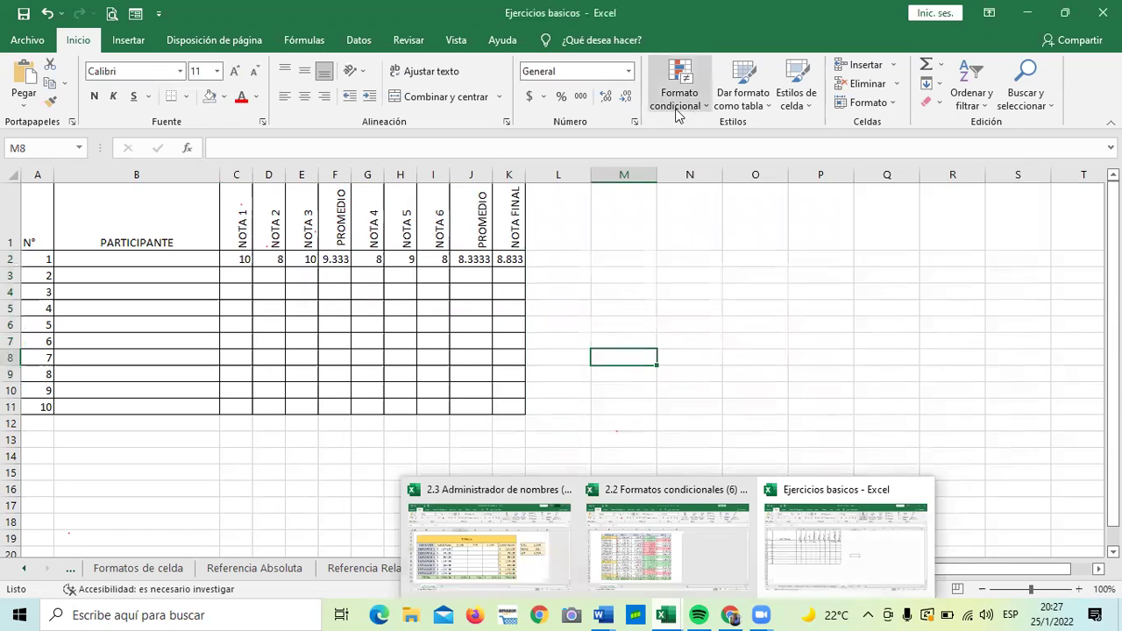
pyautogui.click(702, 104)
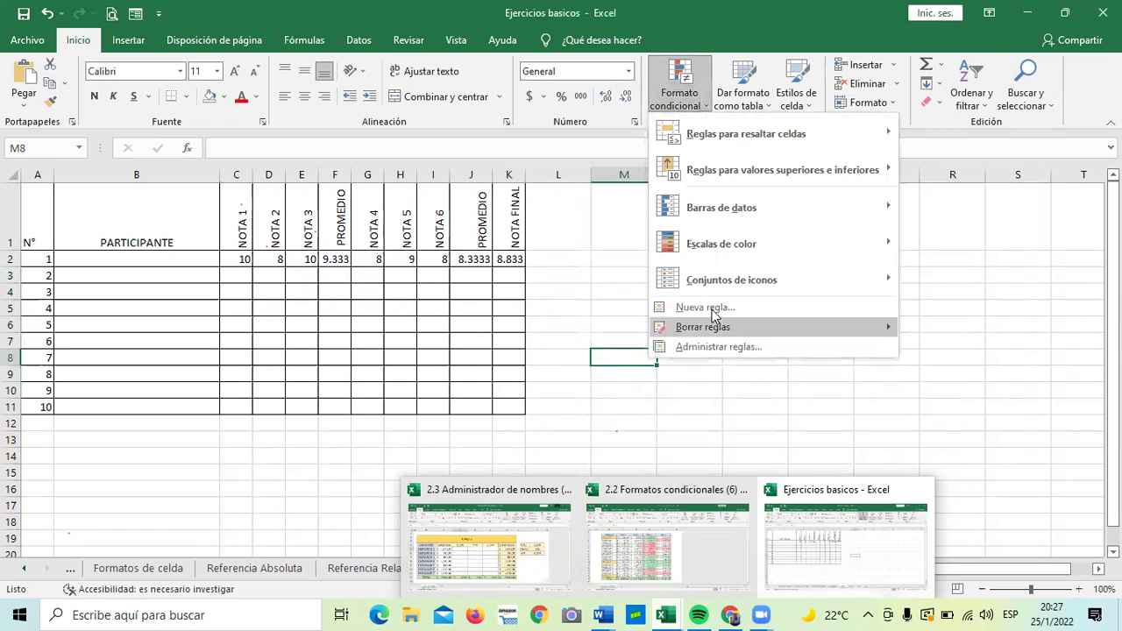
pyautogui.click(759, 307)
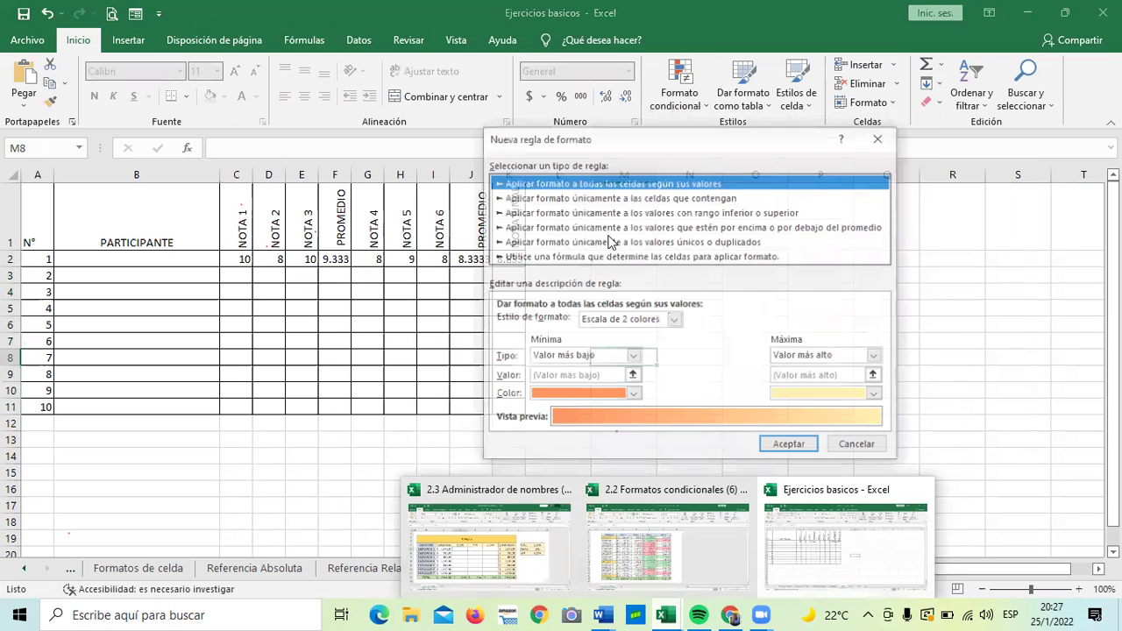
pyautogui.click(618, 198)
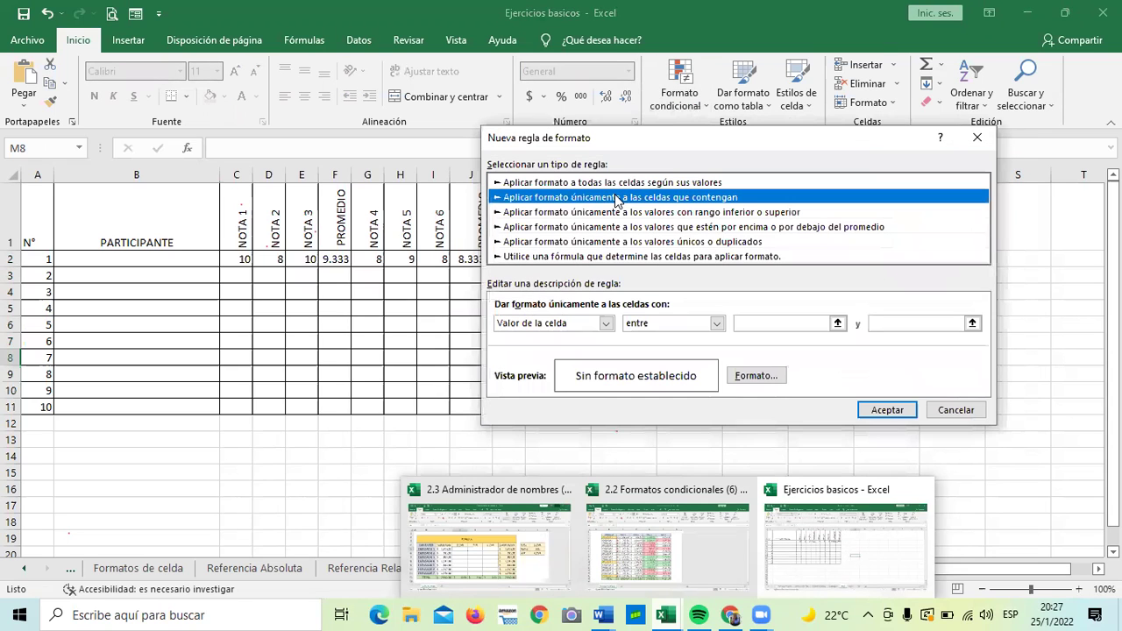
pyautogui.click(606, 324)
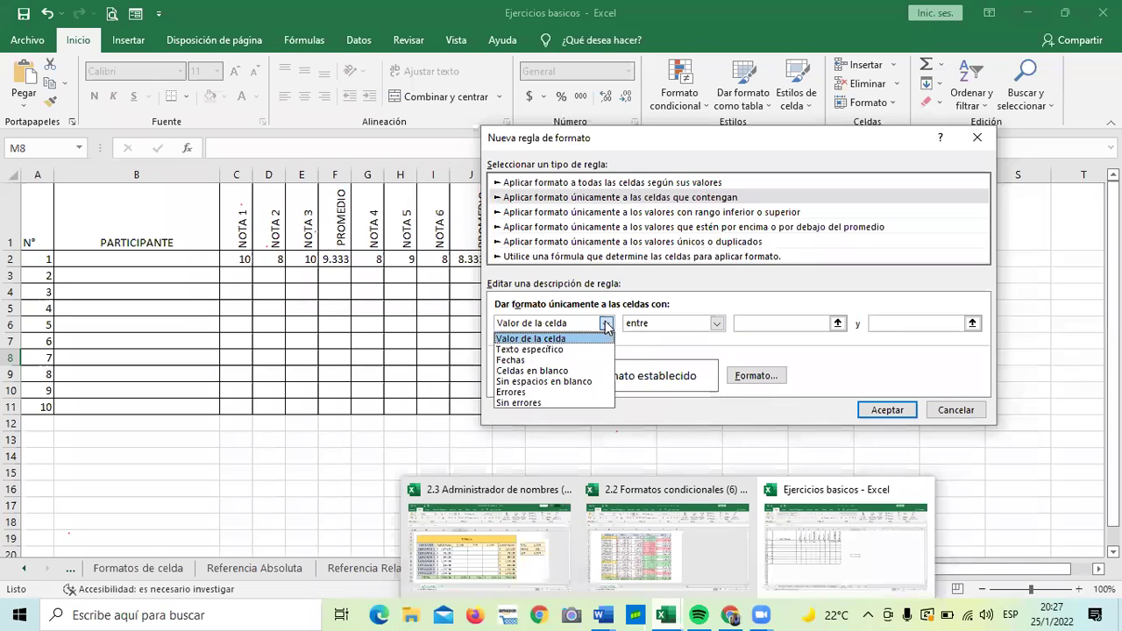
pyautogui.click(525, 372)
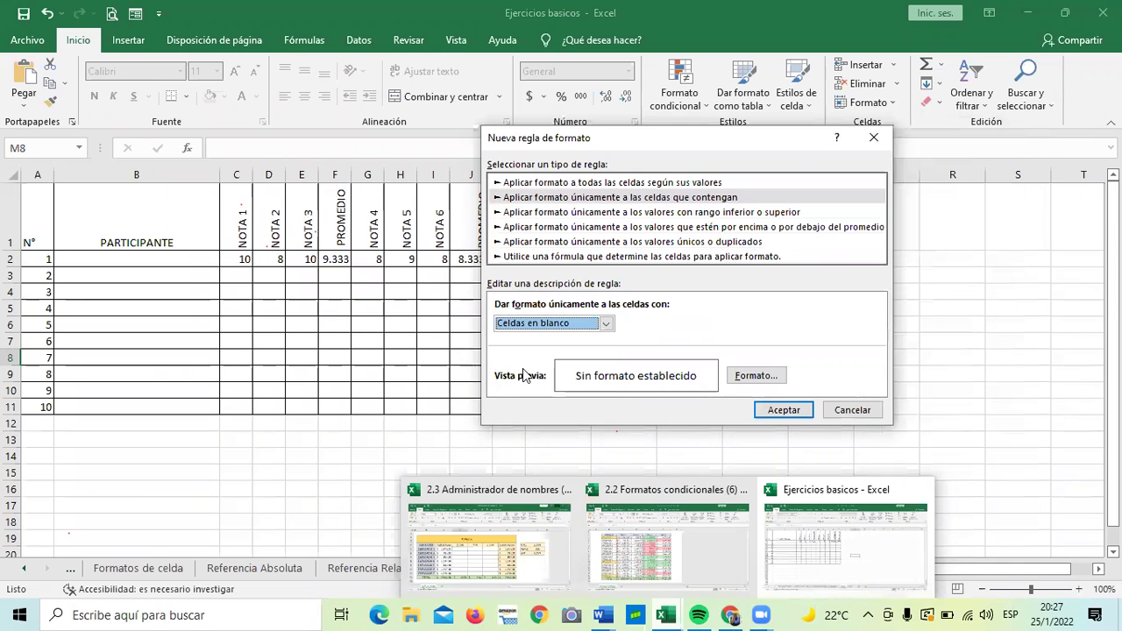
# Give the blank-cells rule a light green font colour and apply it to cell M8
pyautogui.click(757, 377)
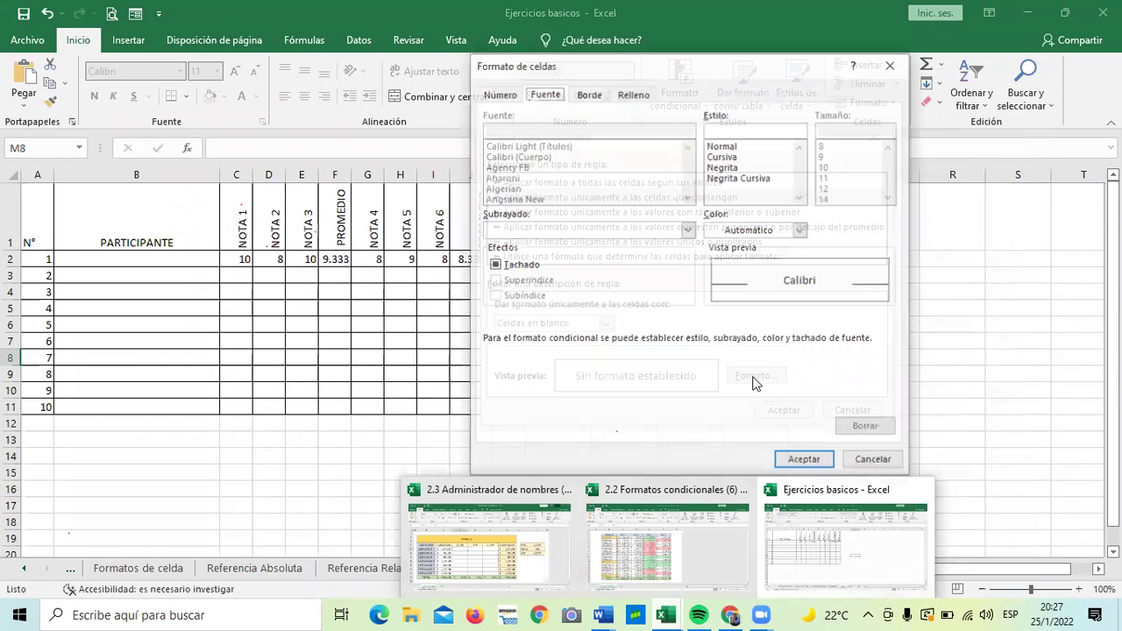
pyautogui.click(801, 230)
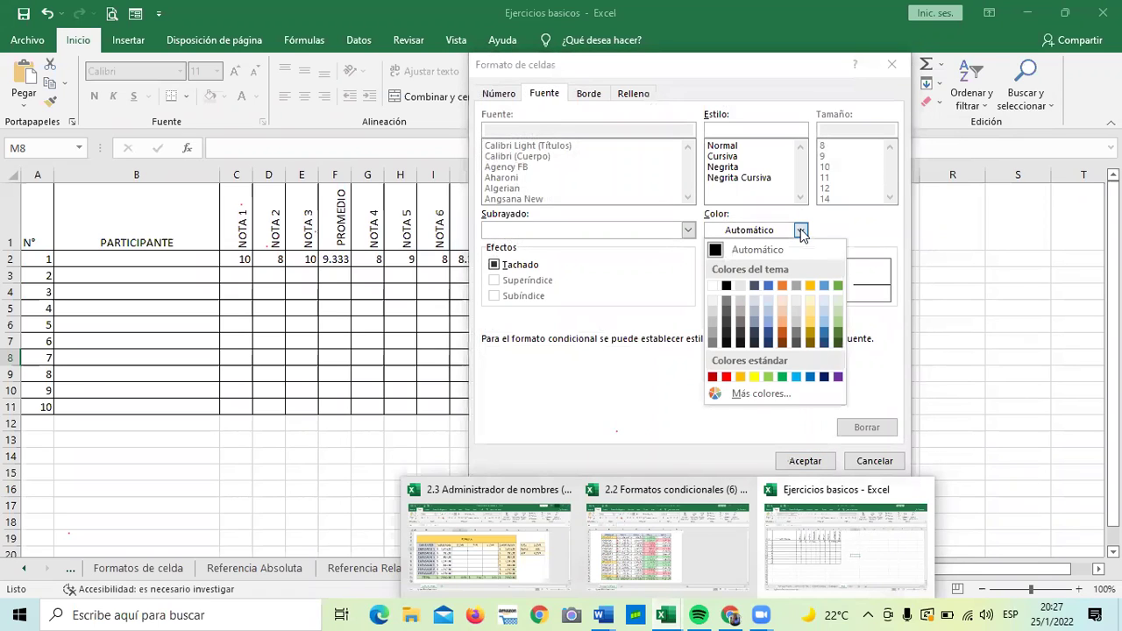
pyautogui.click(837, 285)
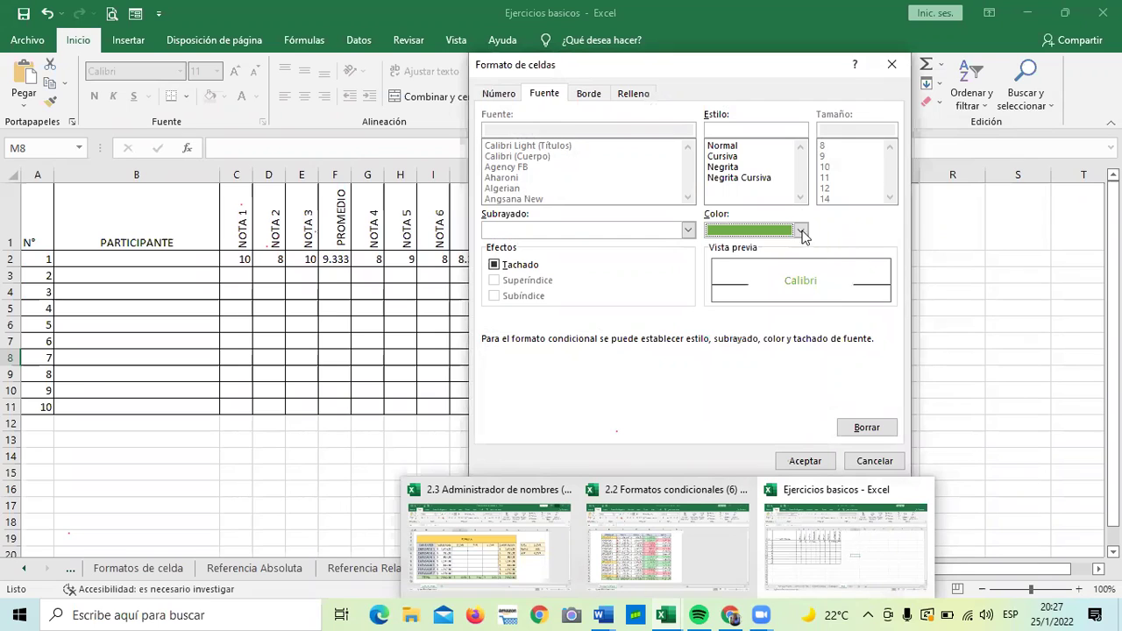
pyautogui.click(801, 230)
pyautogui.click(837, 336)
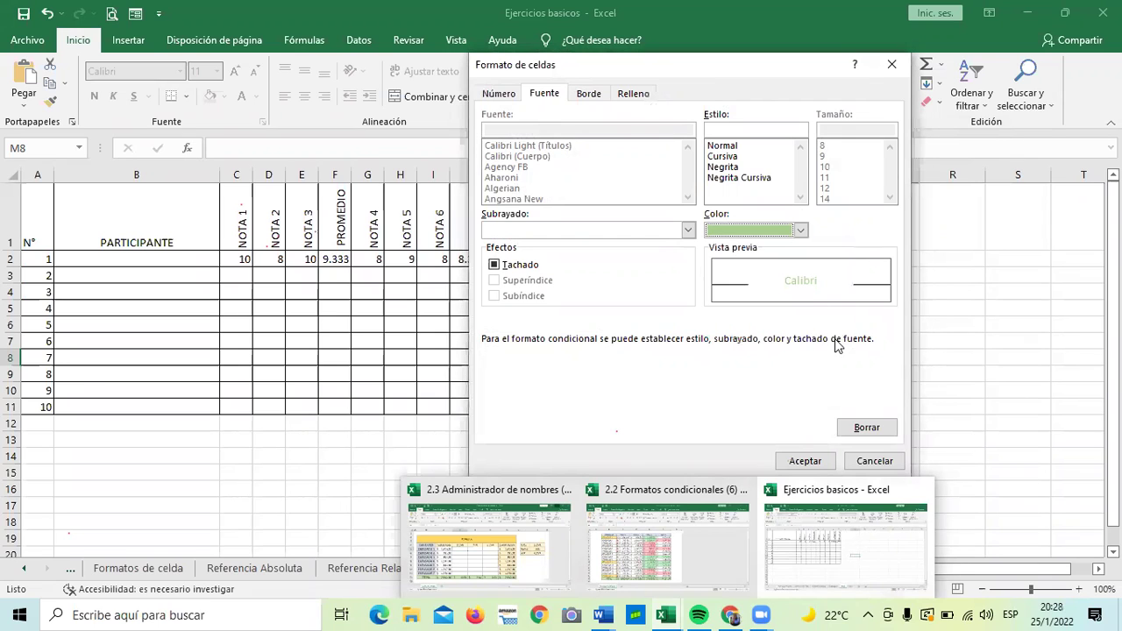
pyautogui.click(806, 461)
pyautogui.click(791, 409)
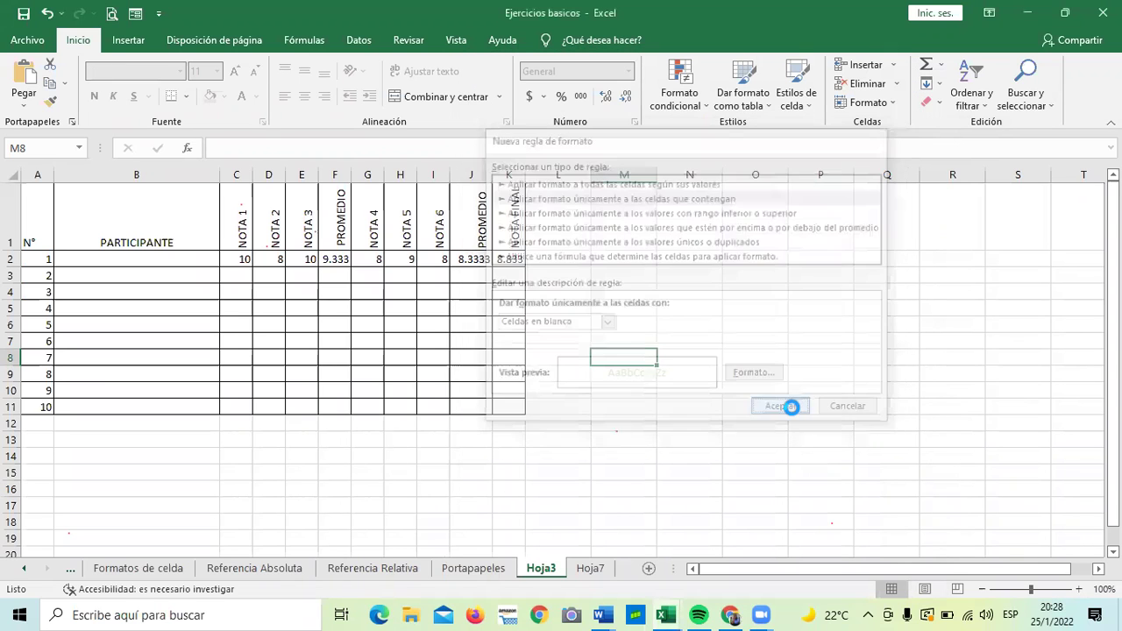
pyautogui.click(805, 359)
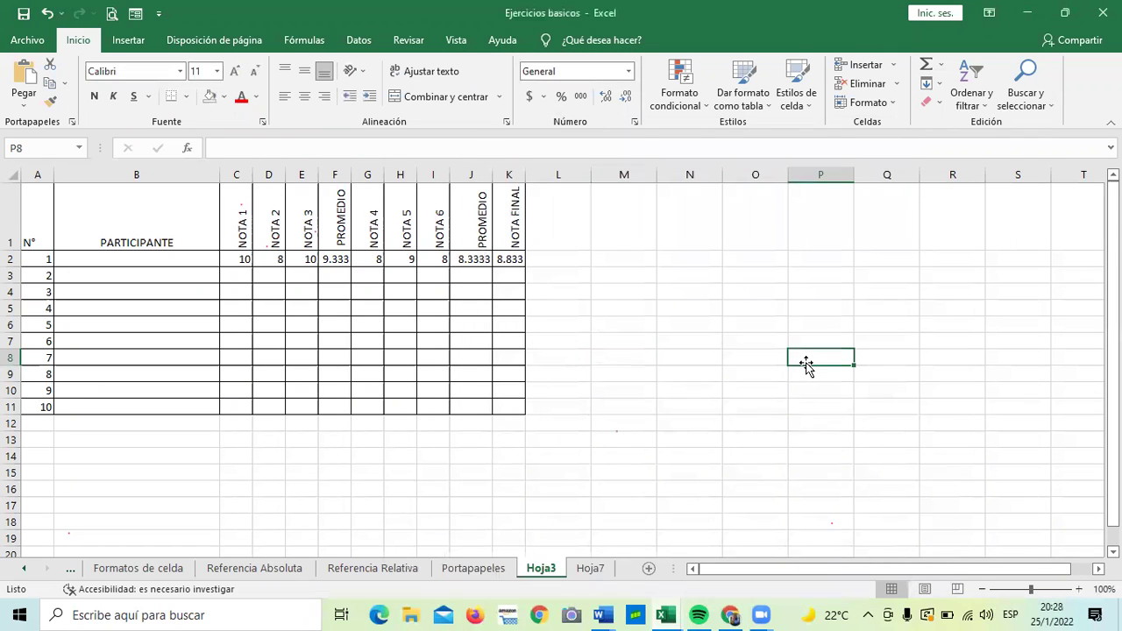
pyautogui.click(508, 342)
pyautogui.click(459, 341)
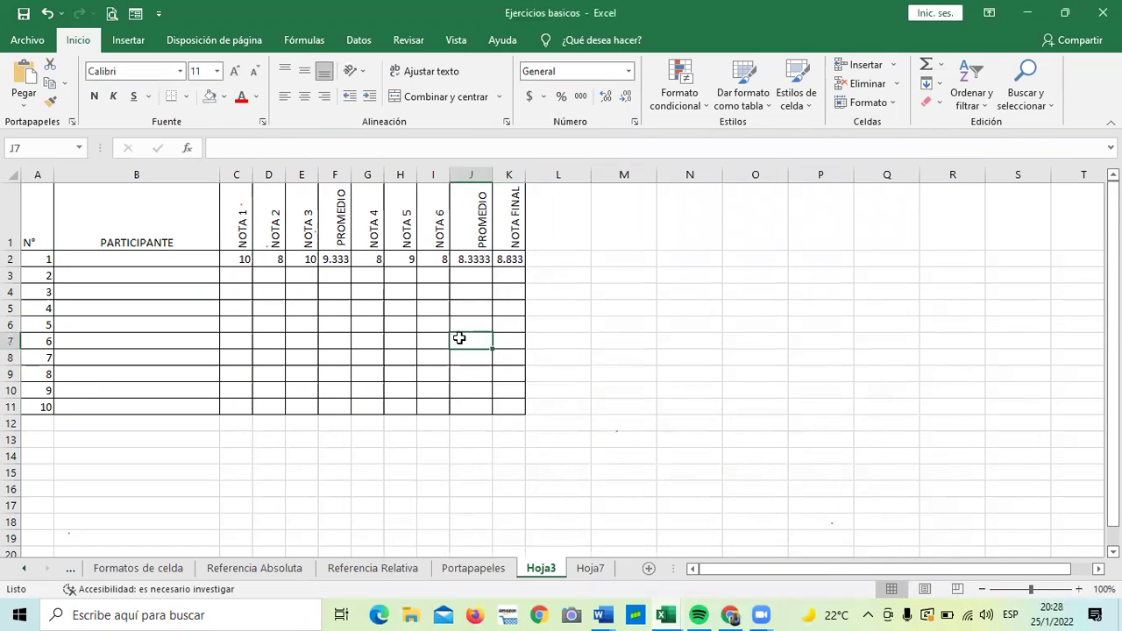
# Start a new formatting rule for the NOTA FINAL cells K2:K11 that formats only cells that contain "Celdas en blanco"
pyautogui.click(247, 260)
pyautogui.moveTo(508, 259); pyautogui.dragTo(508, 408)
pyautogui.click(682, 94)
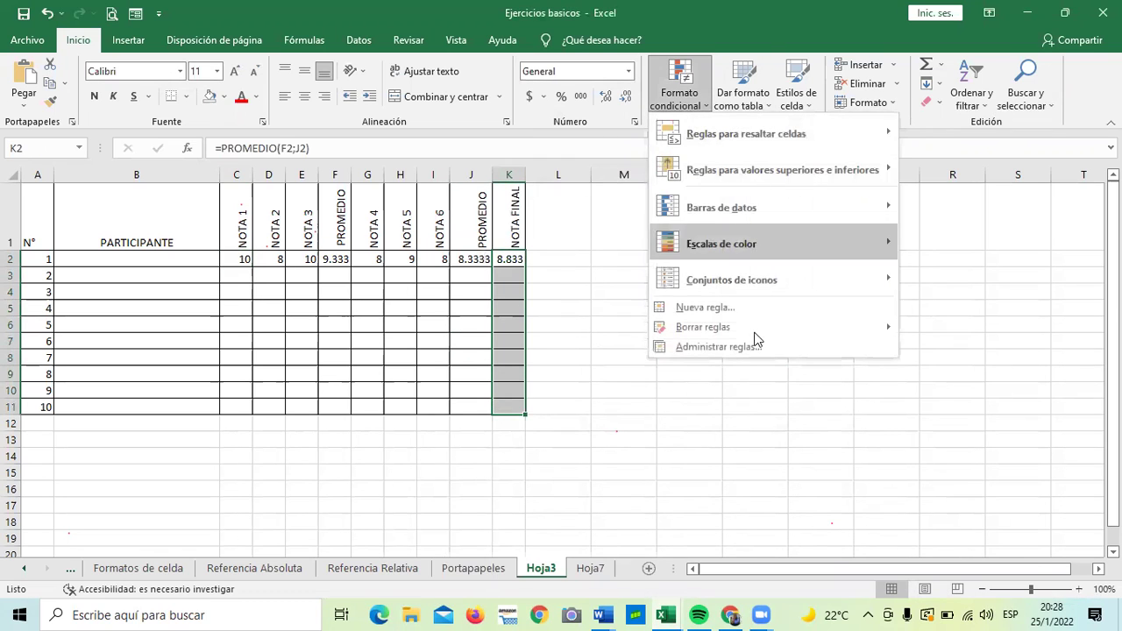
pyautogui.click(746, 306)
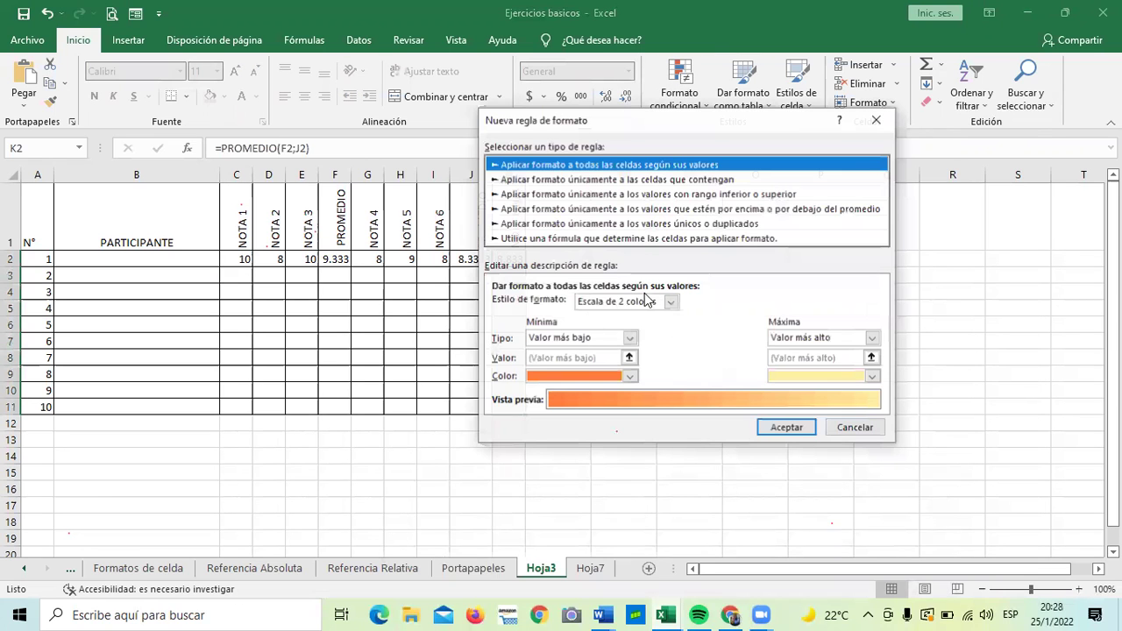
pyautogui.click(665, 180)
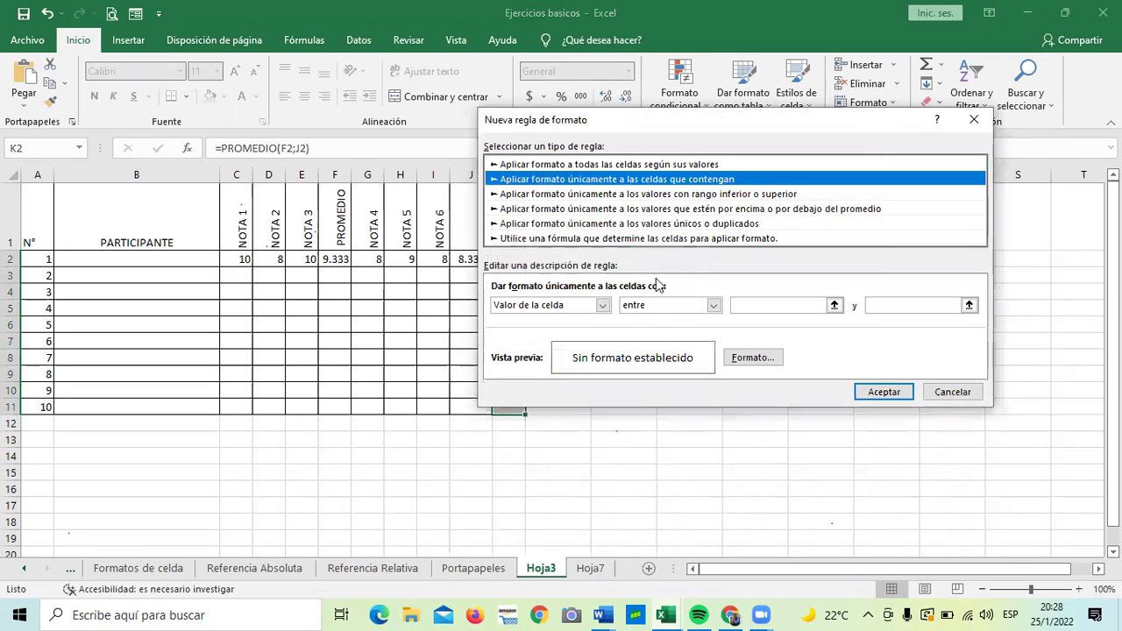
pyautogui.click(603, 305)
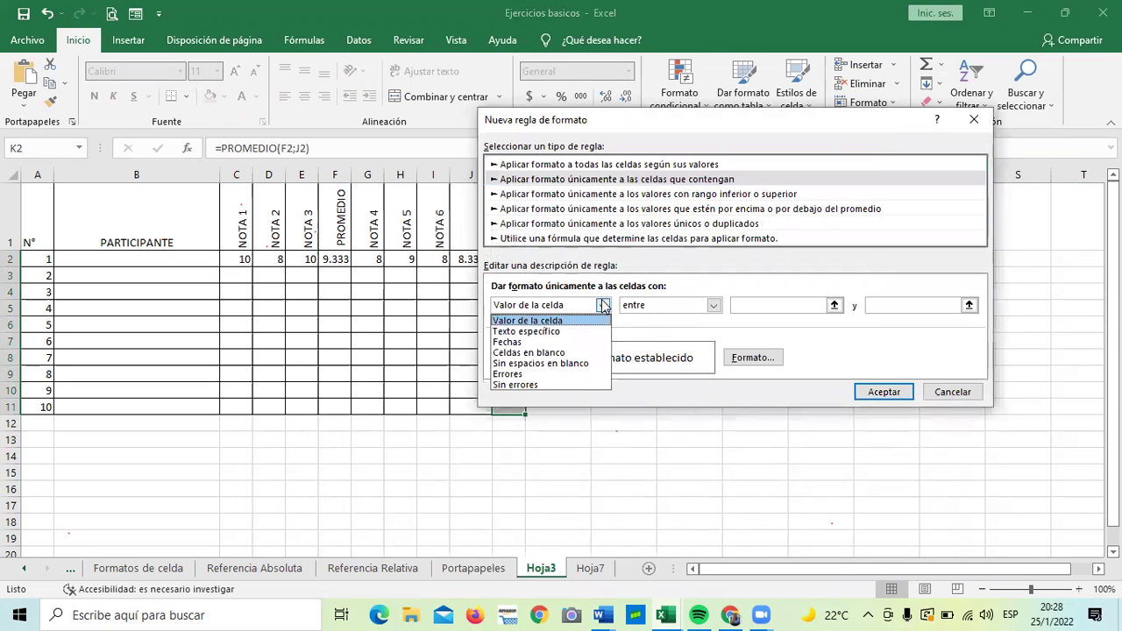
pyautogui.click(533, 354)
# Set the NOTA FINAL rule's font colour to blue and apply the rule to K2:K11
pyautogui.click(764, 359)
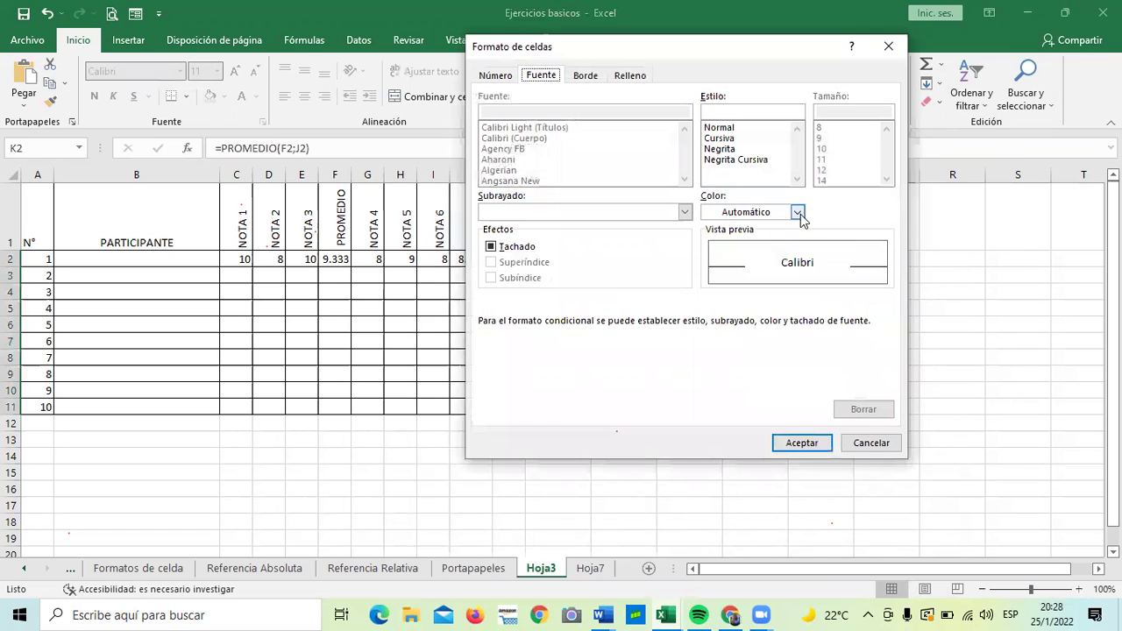
pyautogui.click(798, 213)
pyautogui.click(821, 278)
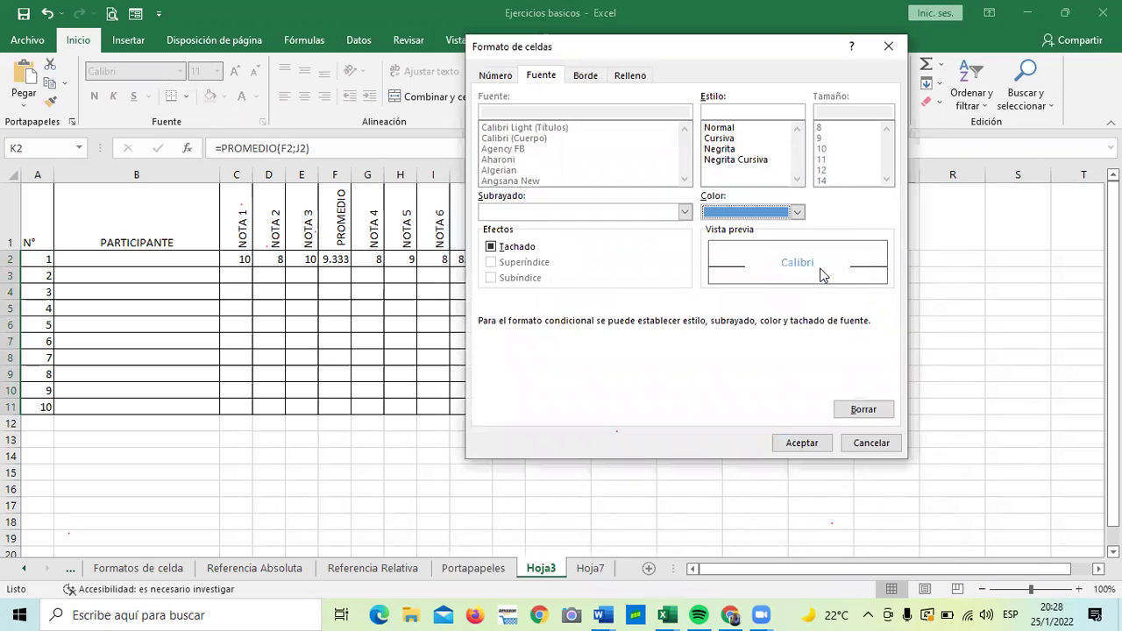
pyautogui.click(803, 443)
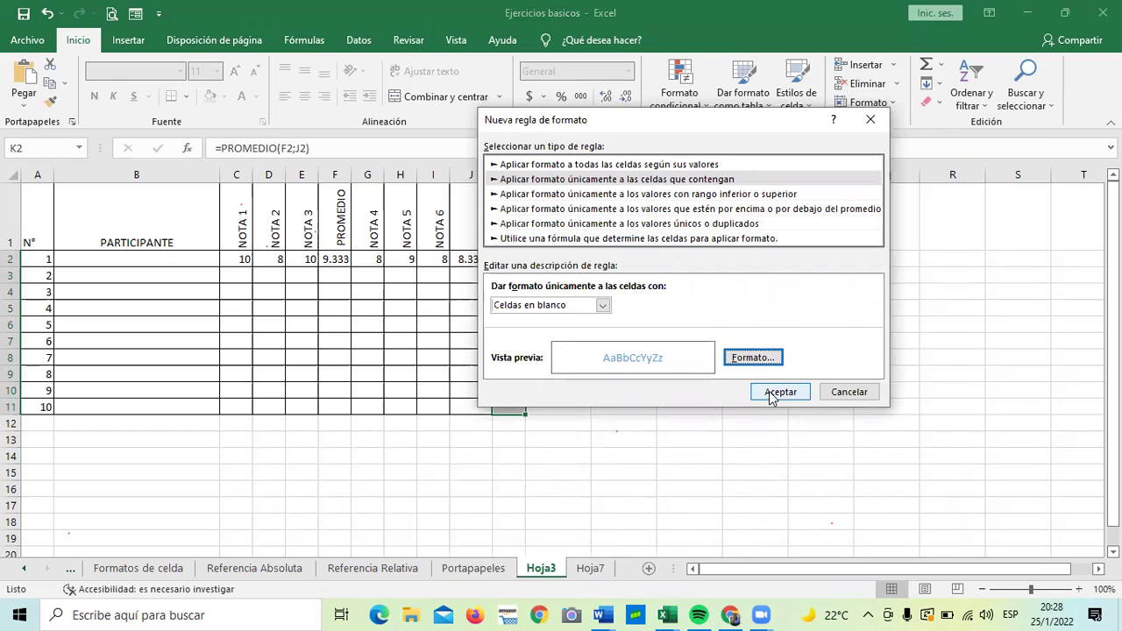
pyautogui.click(772, 396)
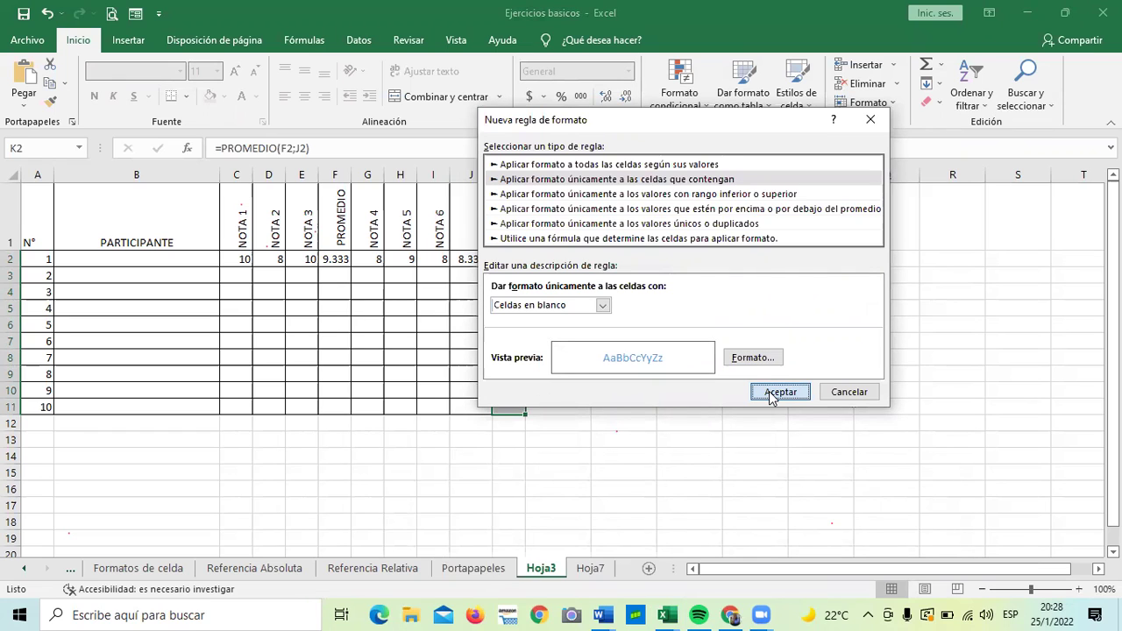
pyautogui.click(755, 291)
pyautogui.click(512, 262)
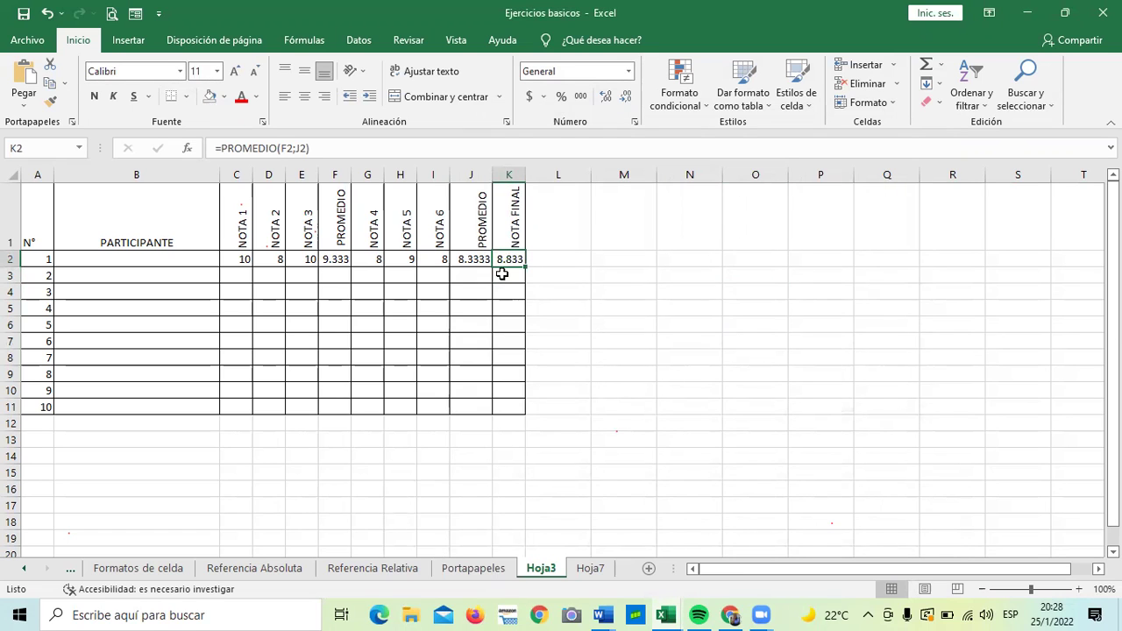
# Enter the final grades 8, 9, 7, 8, 9, 7, 9 and 10 in the NOTA FINAL cells K3:K10
pyautogui.click(506, 274)
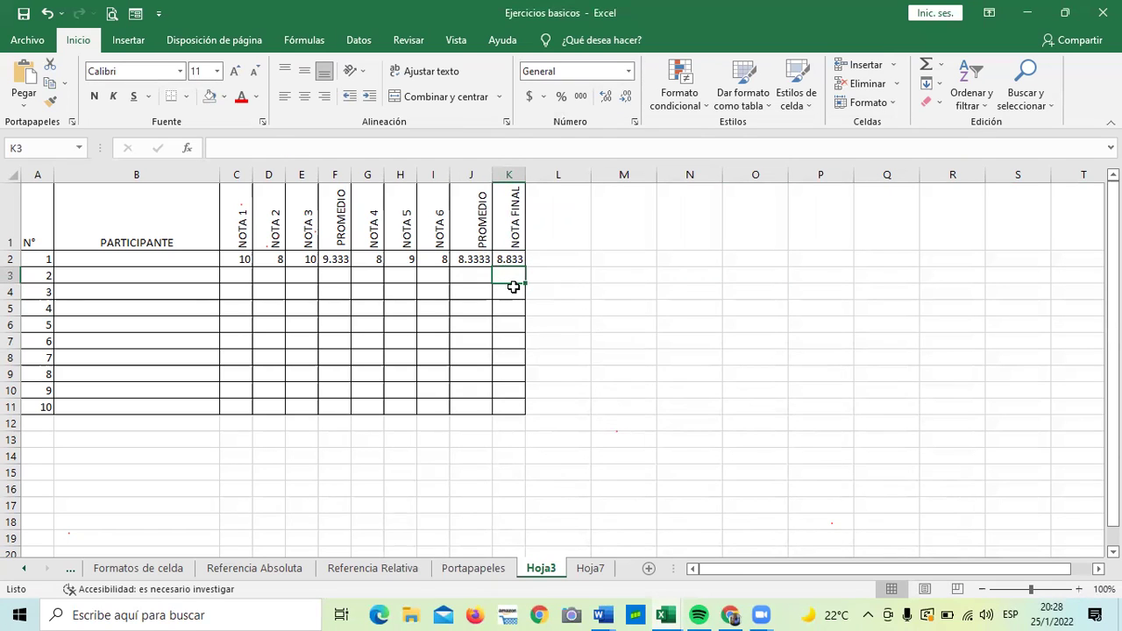
pyautogui.write('8')
pyautogui.press('Return')
pyautogui.write('9')
pyautogui.press('Return')
pyautogui.write('7')
pyautogui.press('Return')
pyautogui.write('8')
pyautogui.press('Return')
pyautogui.write('9')
pyautogui.press('Return')
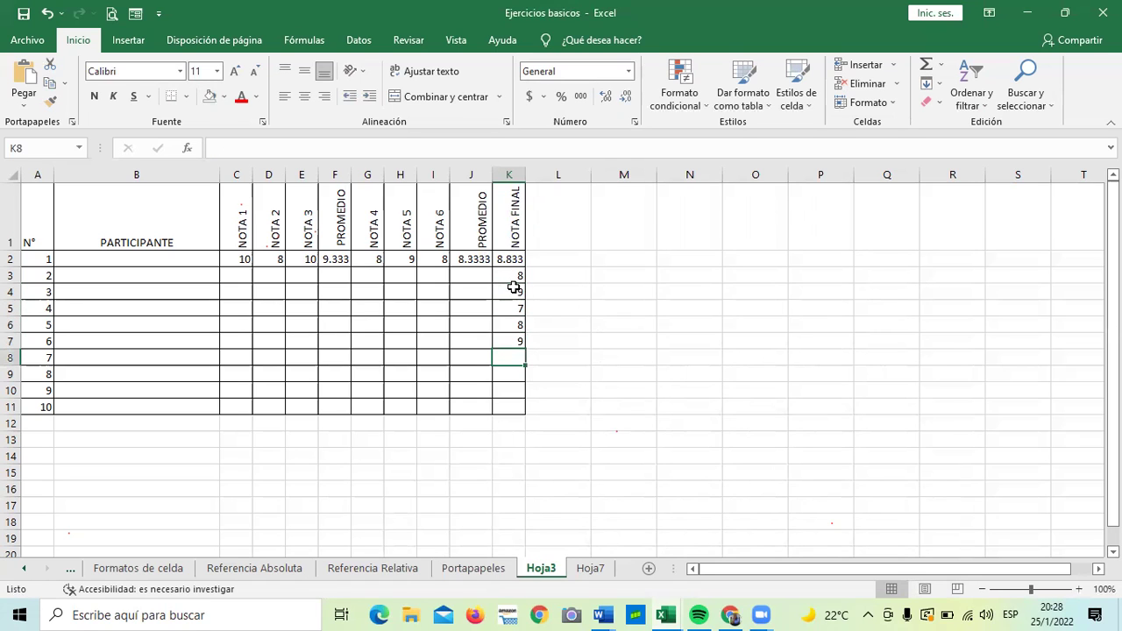
pyautogui.write('7')
pyautogui.press('Return')
pyautogui.write('9')
pyautogui.press('Return')
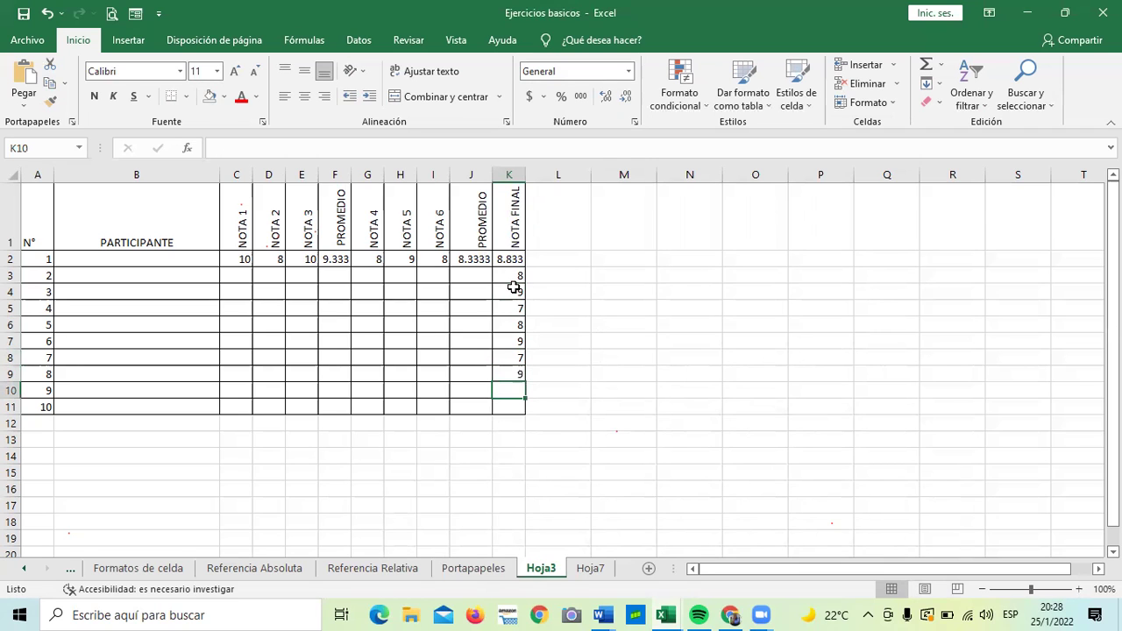
pyautogui.write('10')
pyautogui.press('Return')
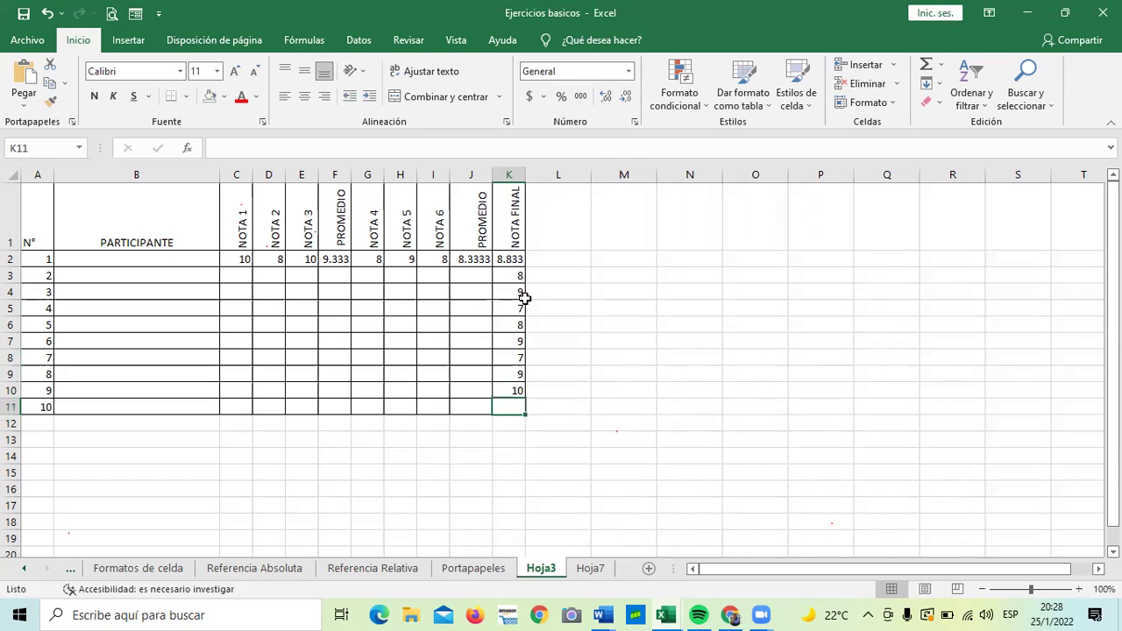
# Create another formatting rule for the NOTA FINAL cells K2:K11 that formats only cells containing "Celdas en blanco"
pyautogui.click(605, 372)
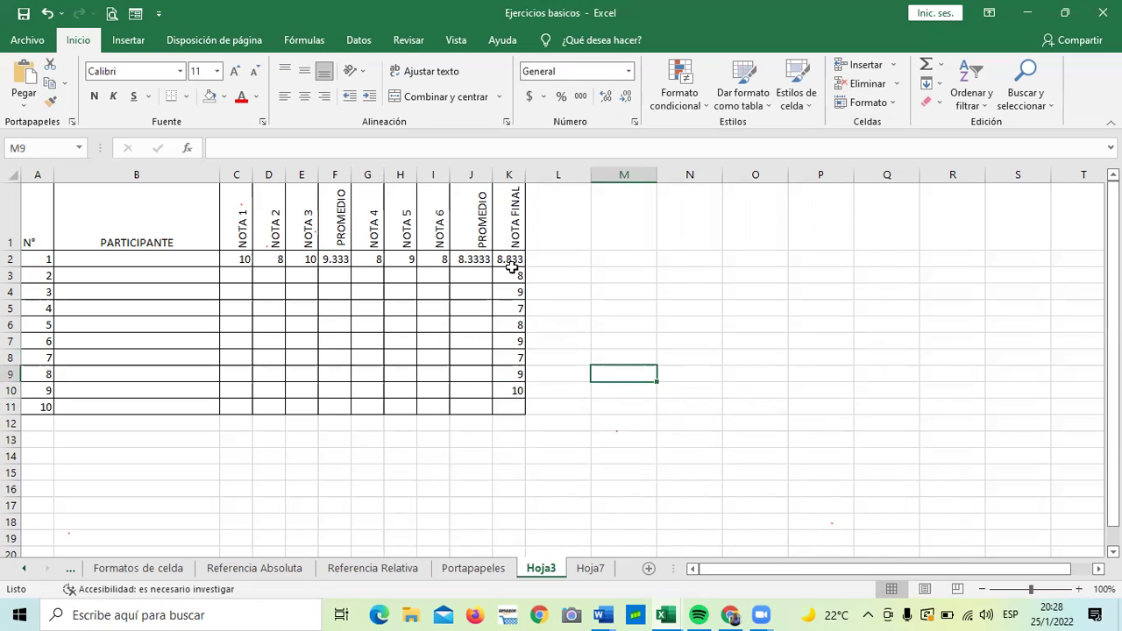
pyautogui.moveTo(516, 274); pyautogui.dragTo(516, 395)
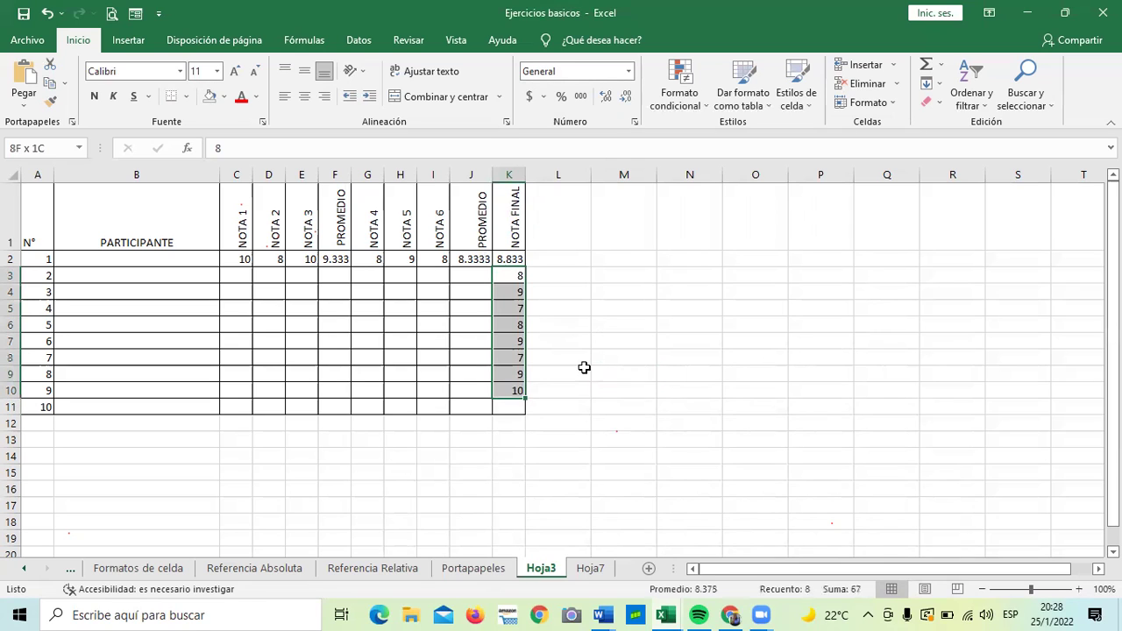
pyautogui.click(581, 342)
pyautogui.moveTo(509, 274); pyautogui.dragTo(508, 293)
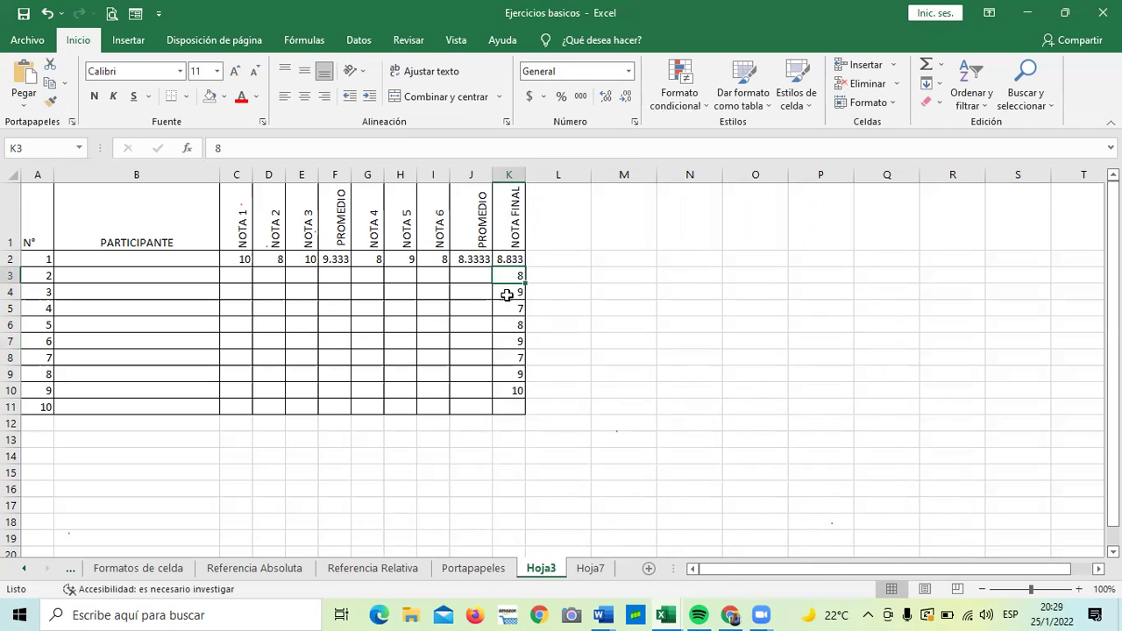
pyautogui.moveTo(501, 255); pyautogui.dragTo(517, 407)
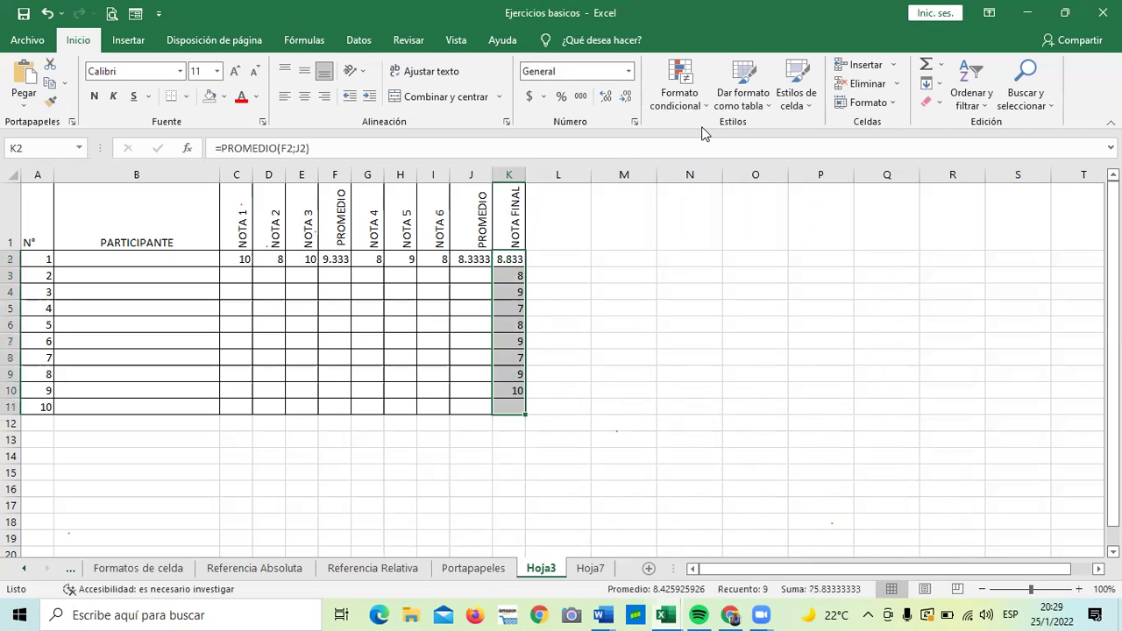
pyautogui.click(701, 109)
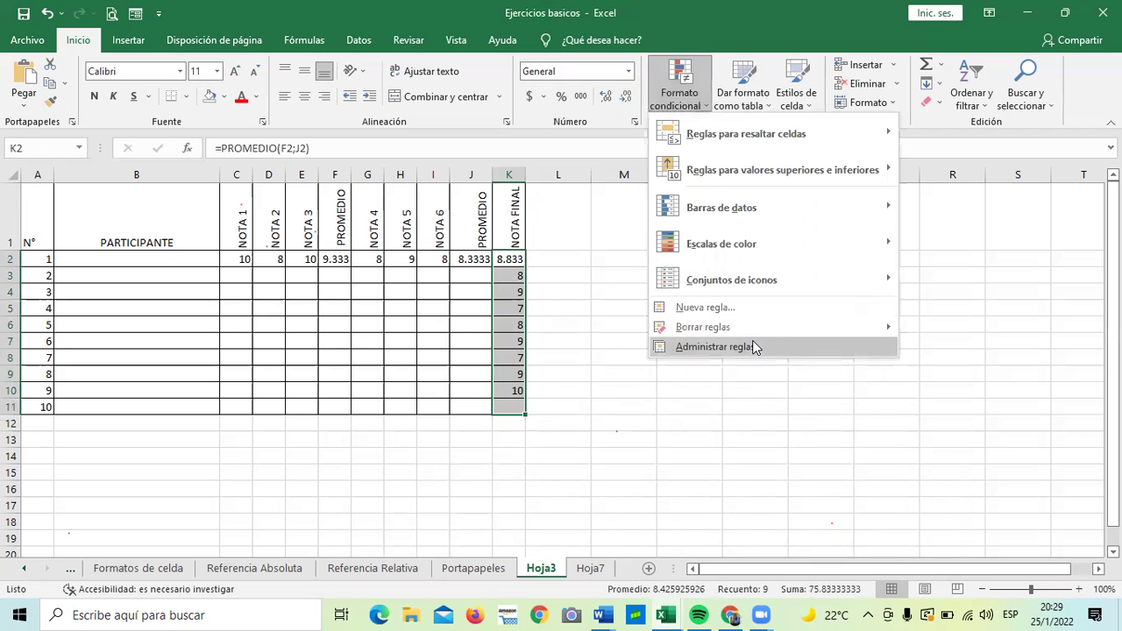
pyautogui.click(735, 308)
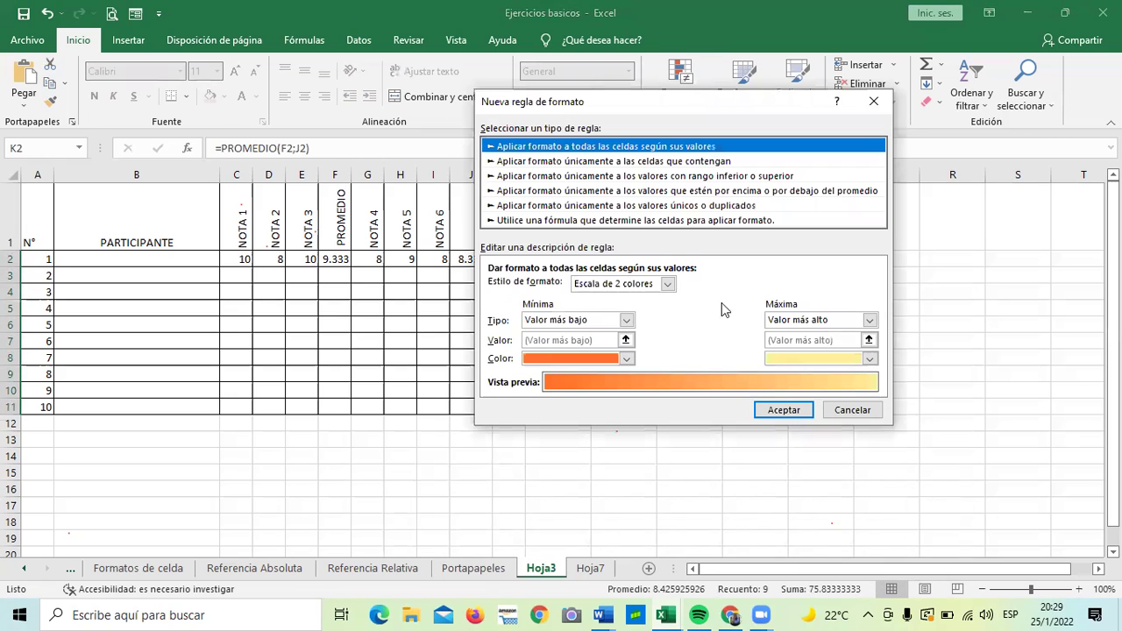
pyautogui.click(567, 161)
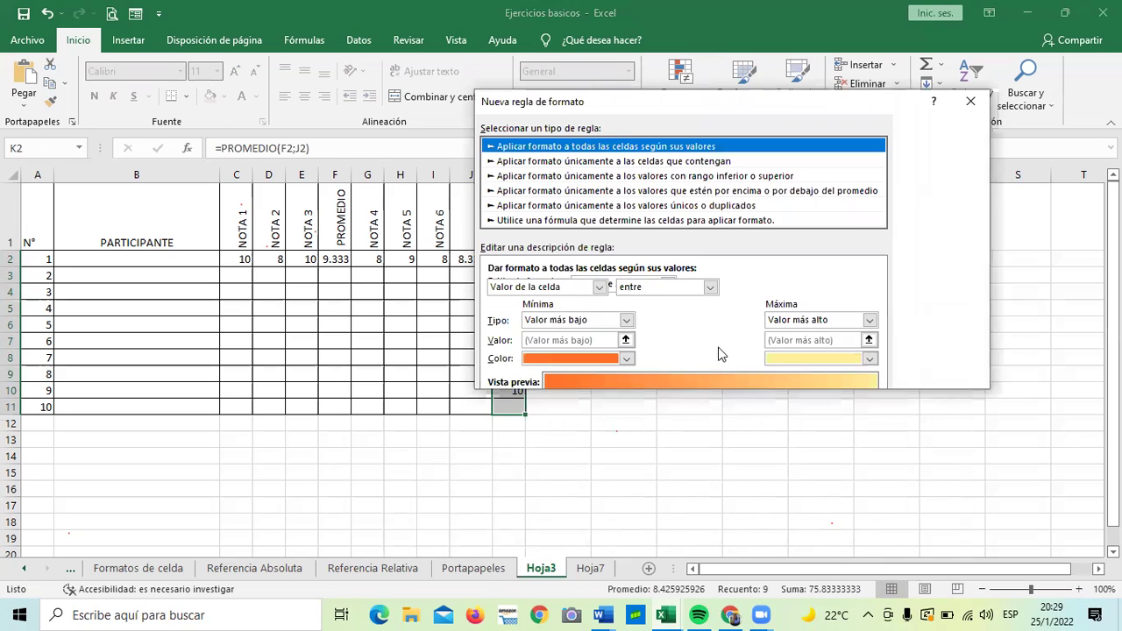
pyautogui.click(600, 288)
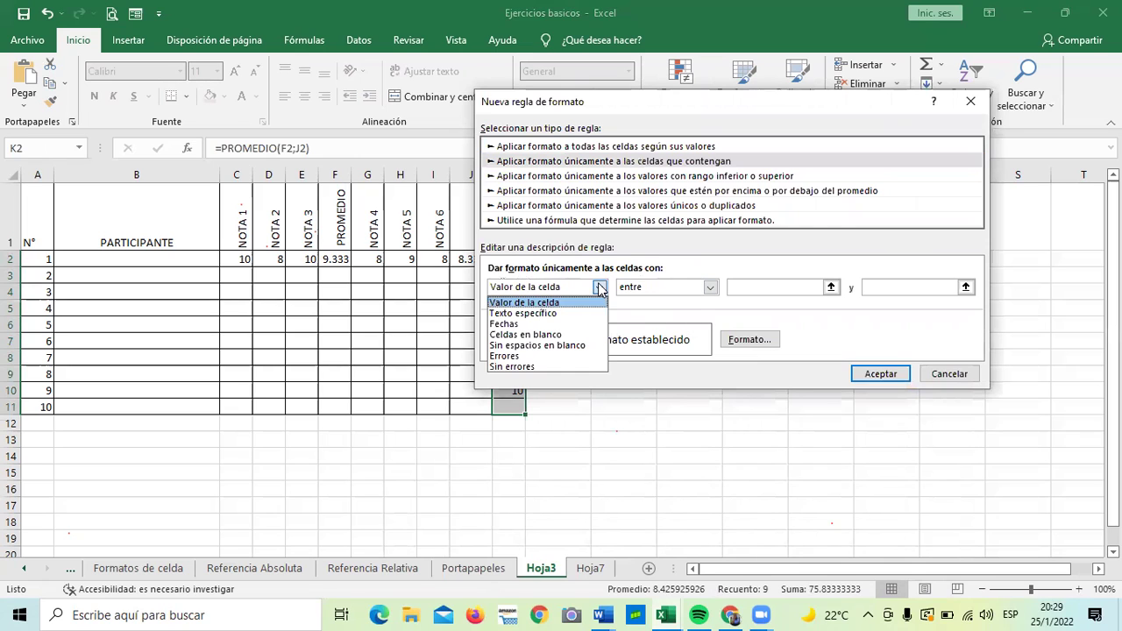
pyautogui.click(523, 335)
# Set the new blank-cells rule's font colour to black and apply the rule to K2:K11
pyautogui.click(737, 340)
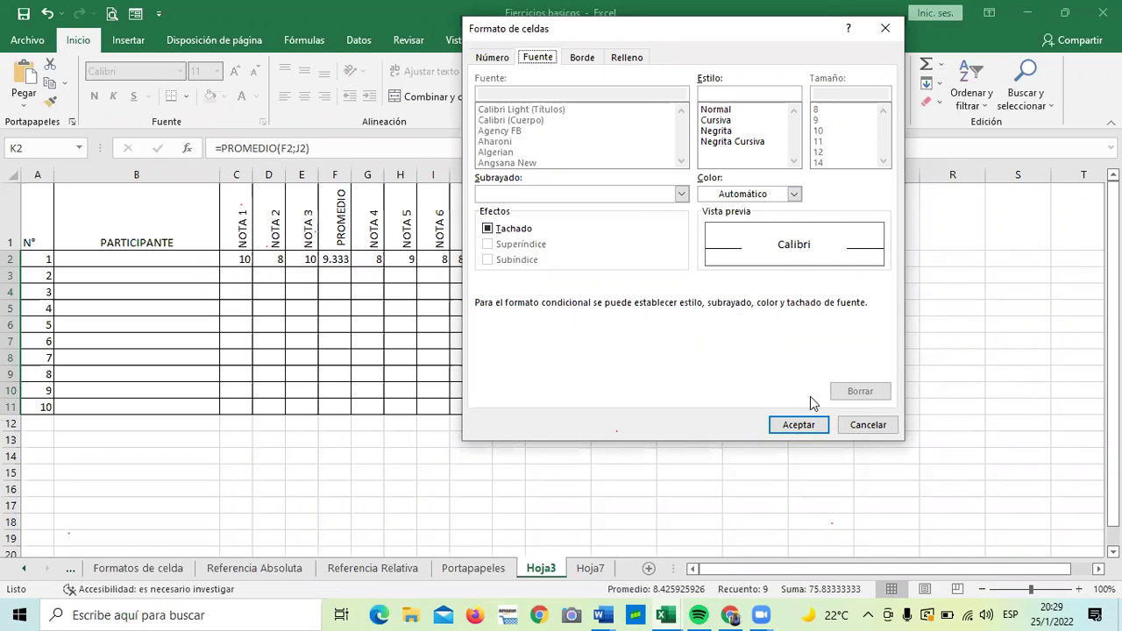
pyautogui.click(801, 426)
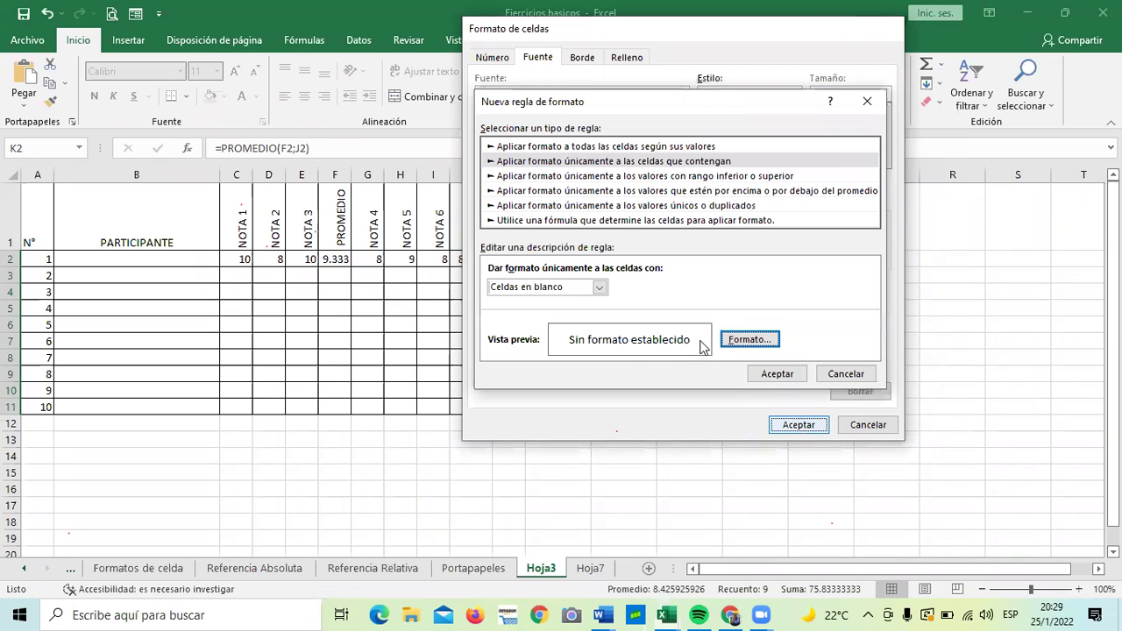
pyautogui.click(764, 340)
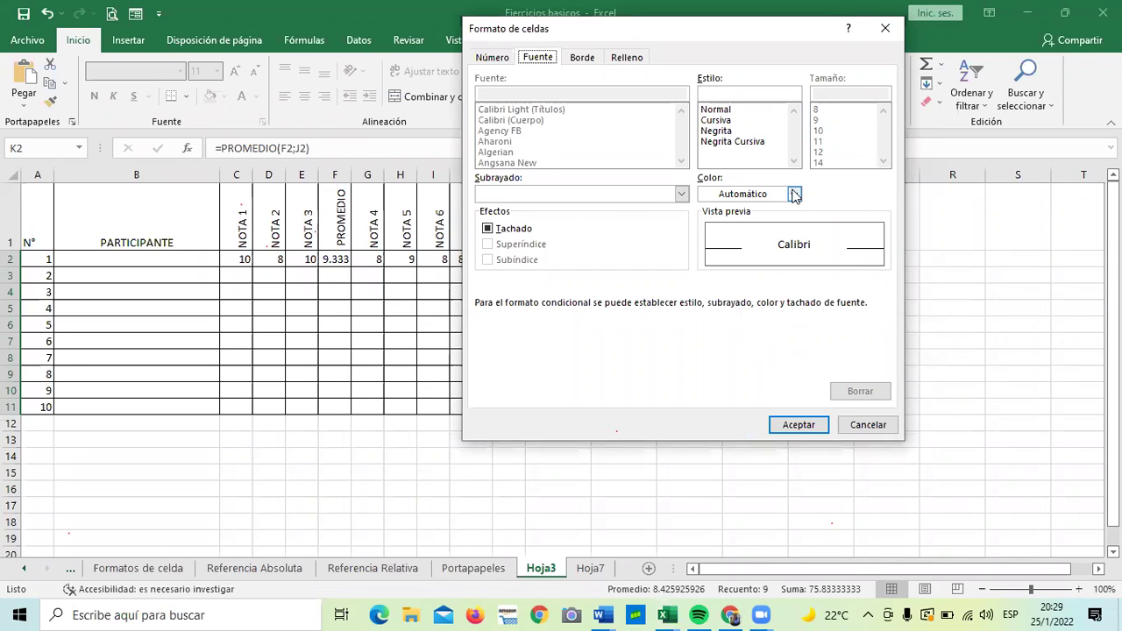
pyautogui.click(794, 194)
pyautogui.click(719, 252)
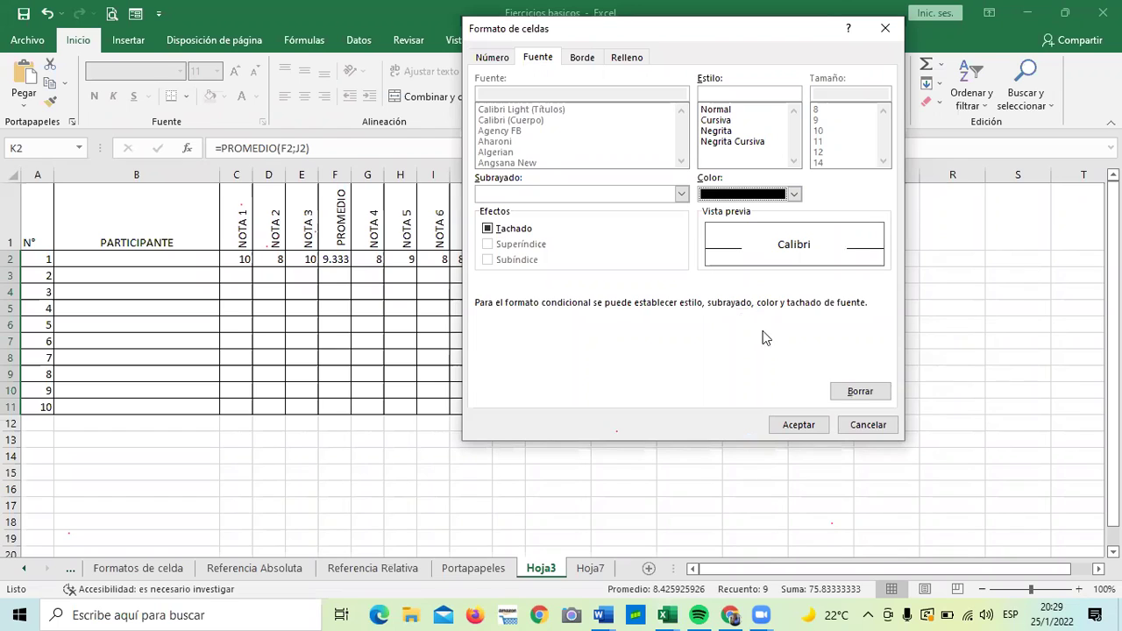
pyautogui.click(797, 426)
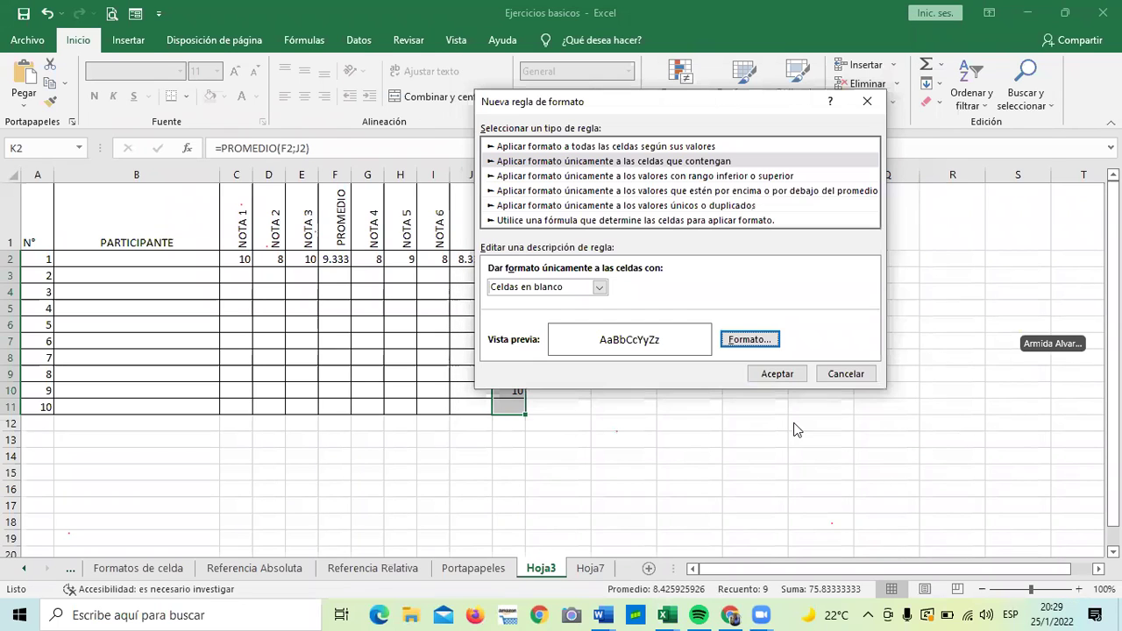
pyautogui.click(784, 373)
pyautogui.click(739, 356)
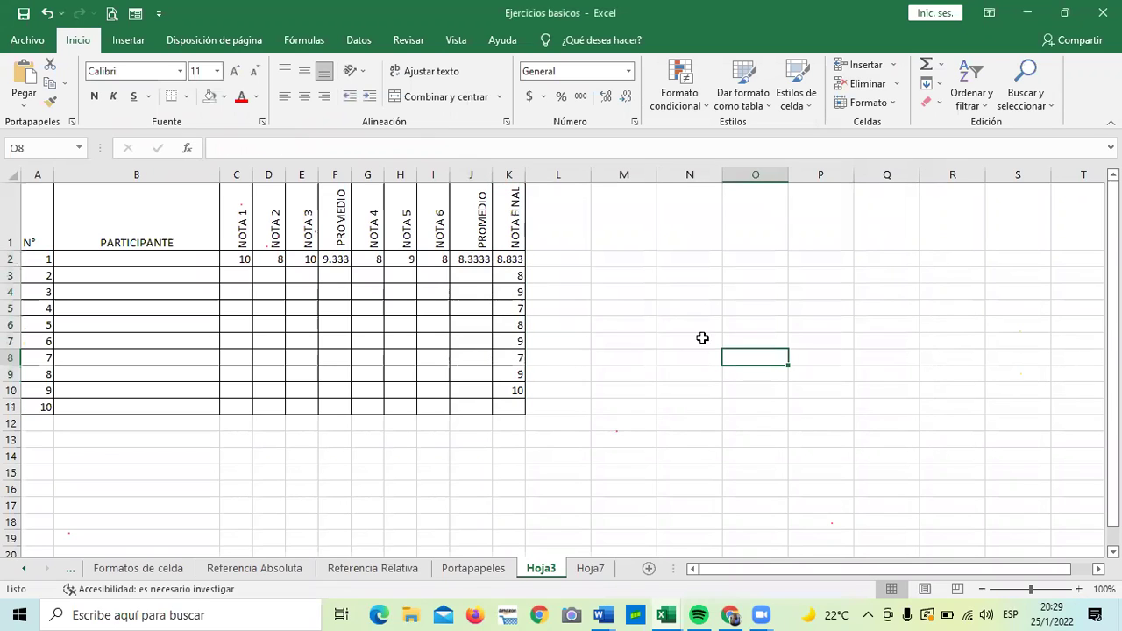
# Select the NOTA FINAL cells K2:K11 again and open the conditional formatting options
pyautogui.moveTo(511, 254); pyautogui.dragTo(512, 408)
pyautogui.click(598, 393)
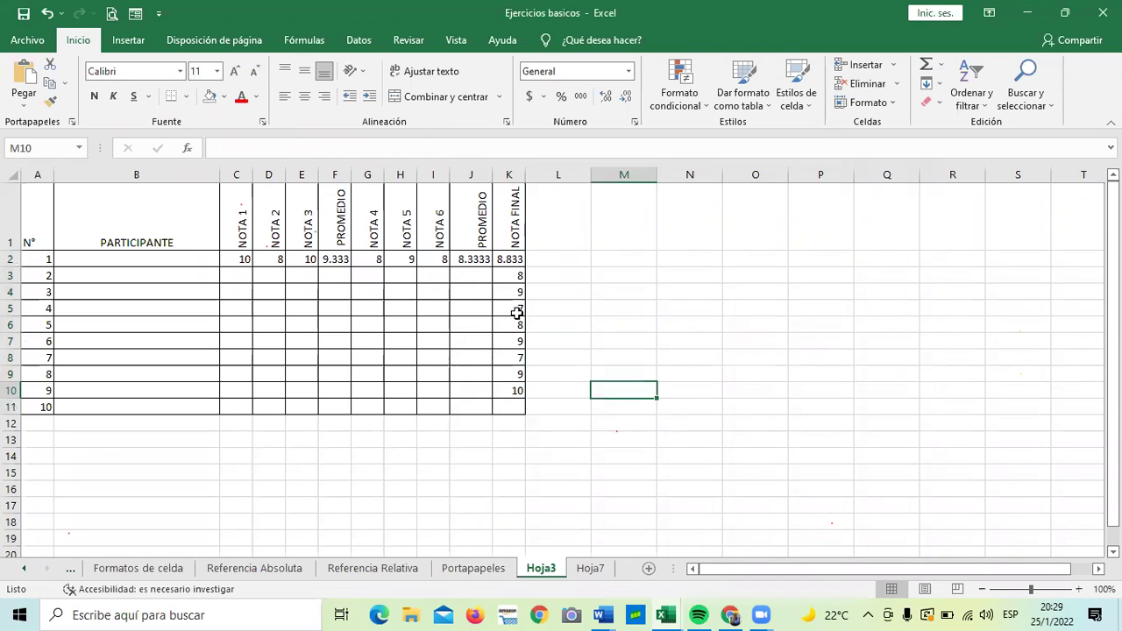
pyautogui.click(511, 404)
pyautogui.moveTo(500, 254); pyautogui.dragTo(507, 404)
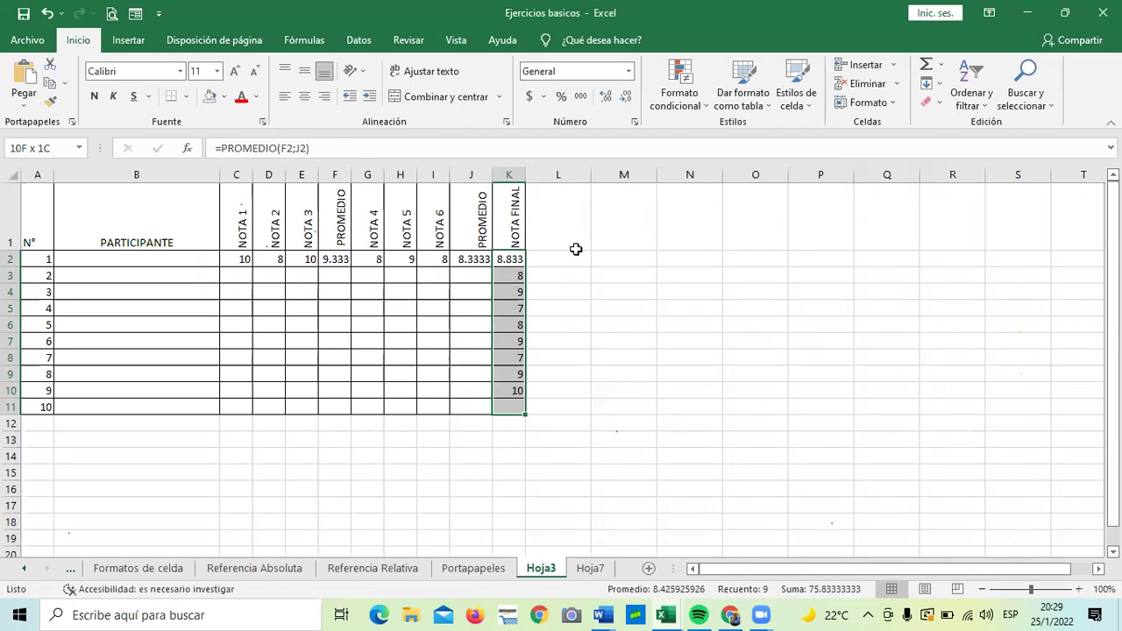
pyautogui.click(680, 98)
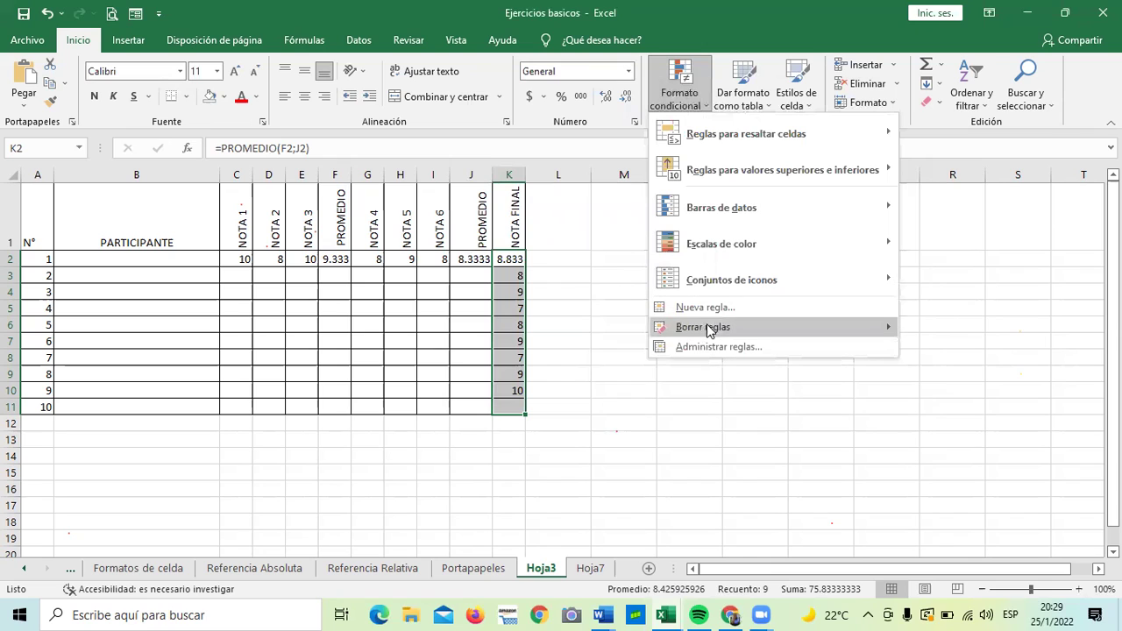
# Clear the conditional formatting rules from the selected NOTA FINAL cells K2:K11
pyautogui.moveTo(707, 326)
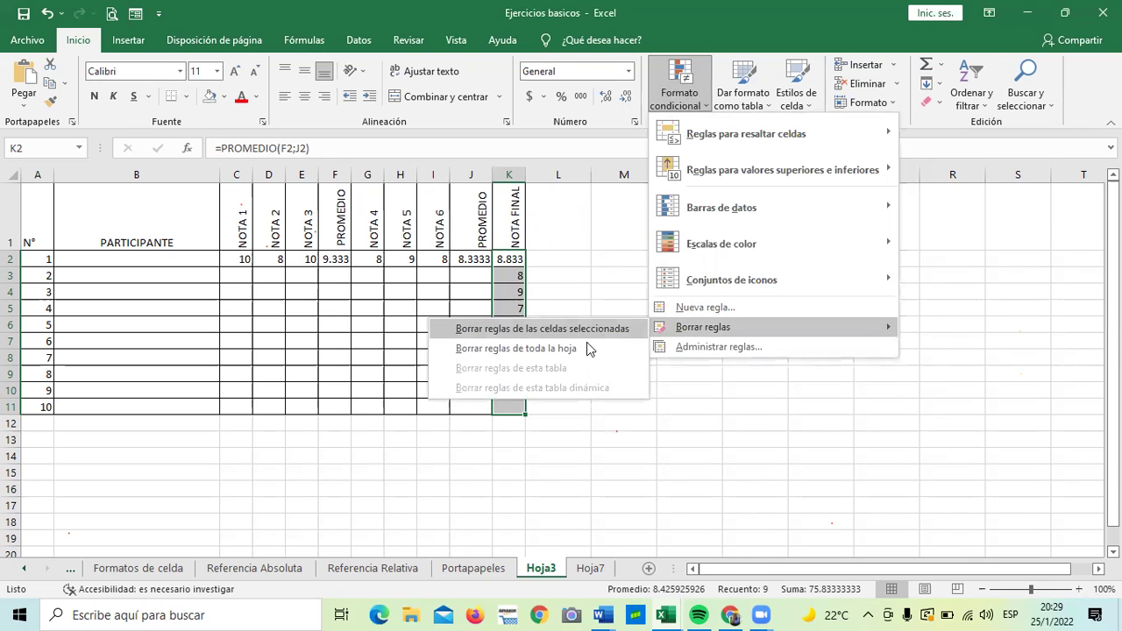
pyautogui.click(592, 328)
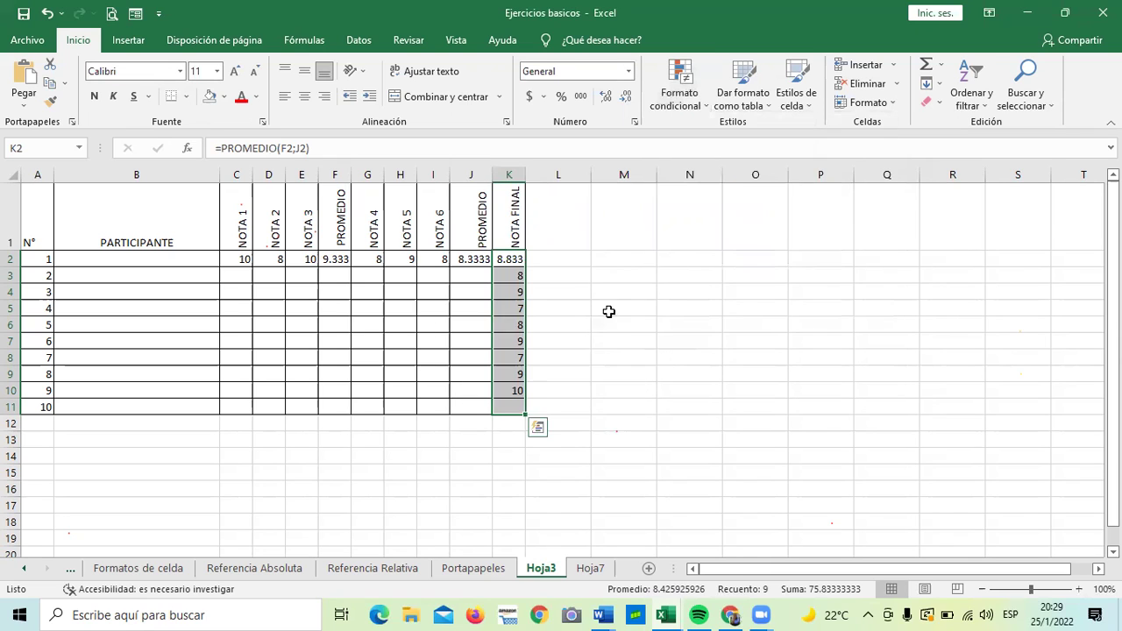
pyautogui.click(611, 308)
# Start a new conditional formatting rule on K2:K11 that formats only cells containing Celdas en blanco
pyautogui.moveTo(515, 267); pyautogui.dragTo(509, 407)
pyautogui.click(707, 104)
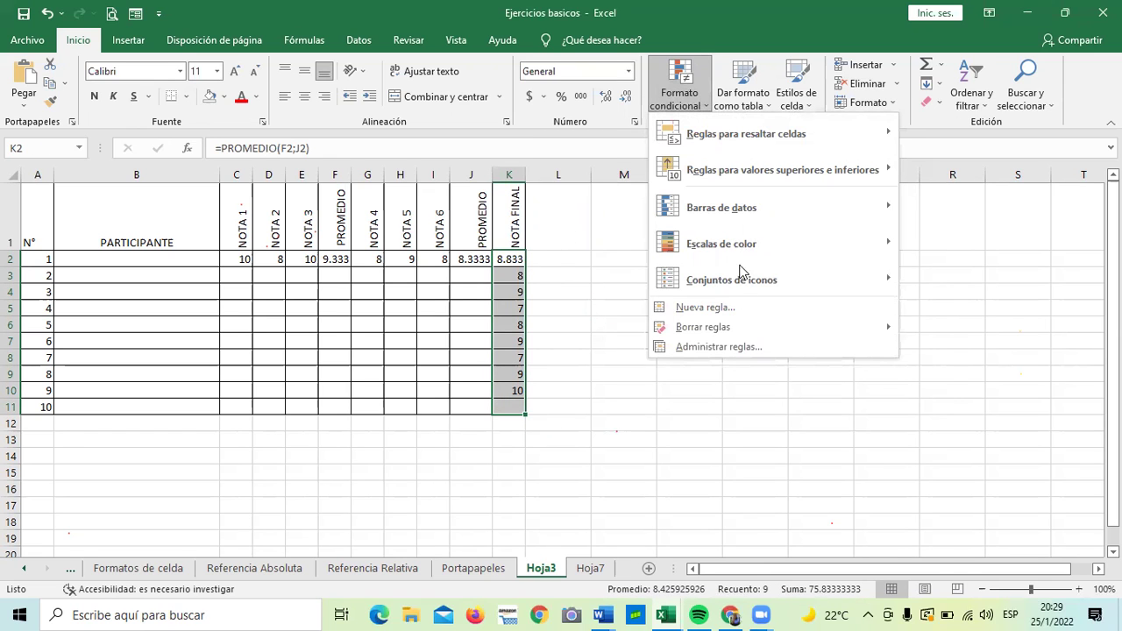
pyautogui.click(726, 309)
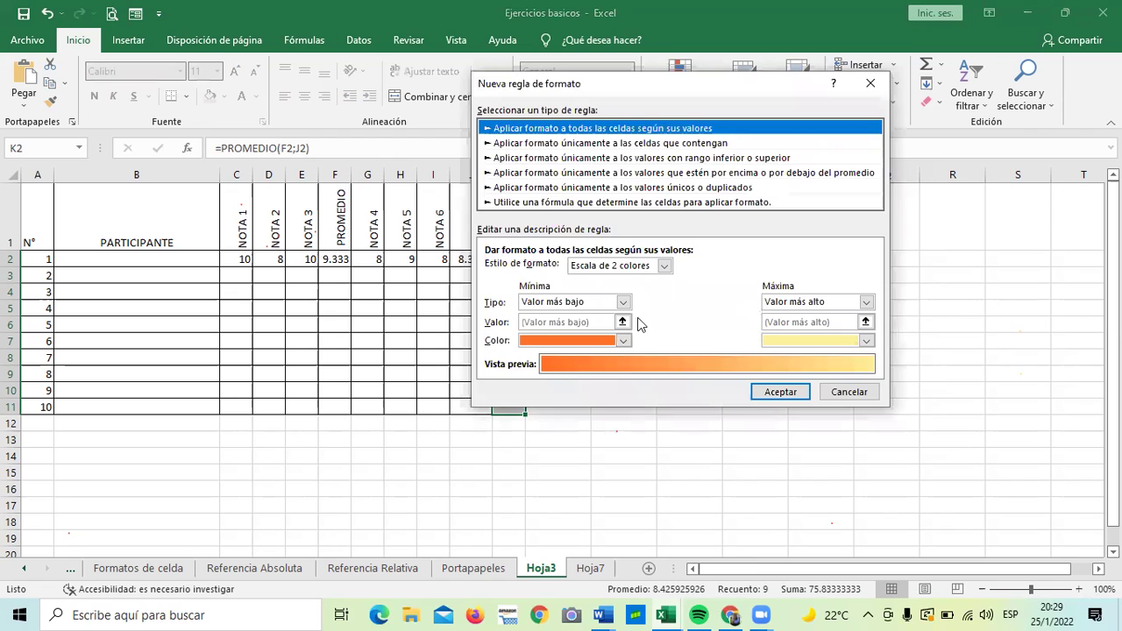
pyautogui.click(661, 265)
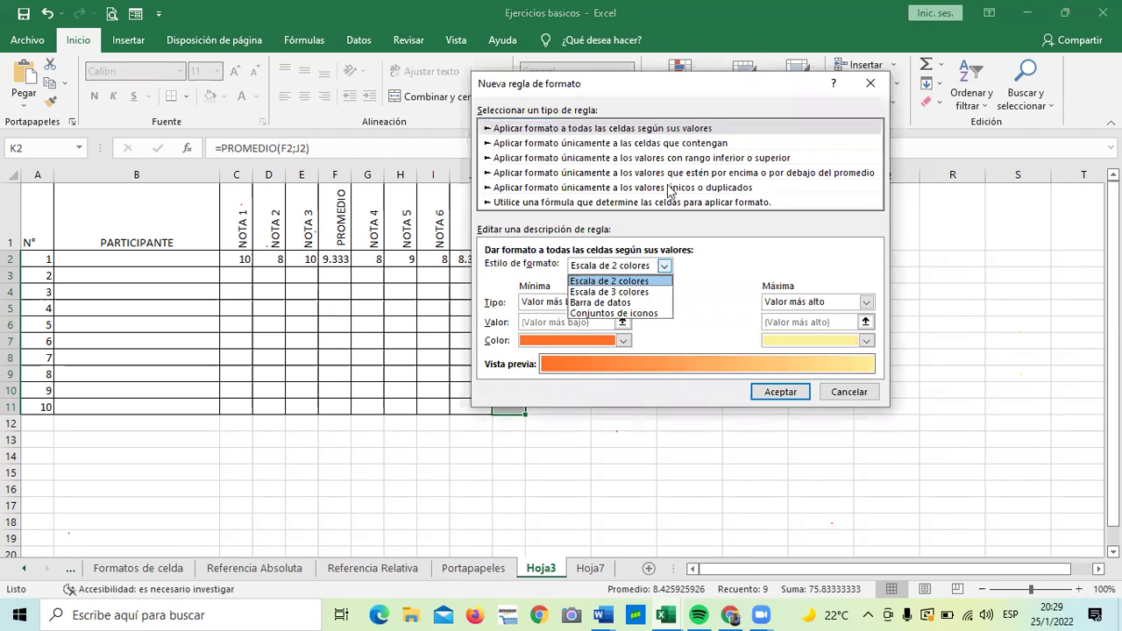
pyautogui.click(681, 148)
pyautogui.click(681, 145)
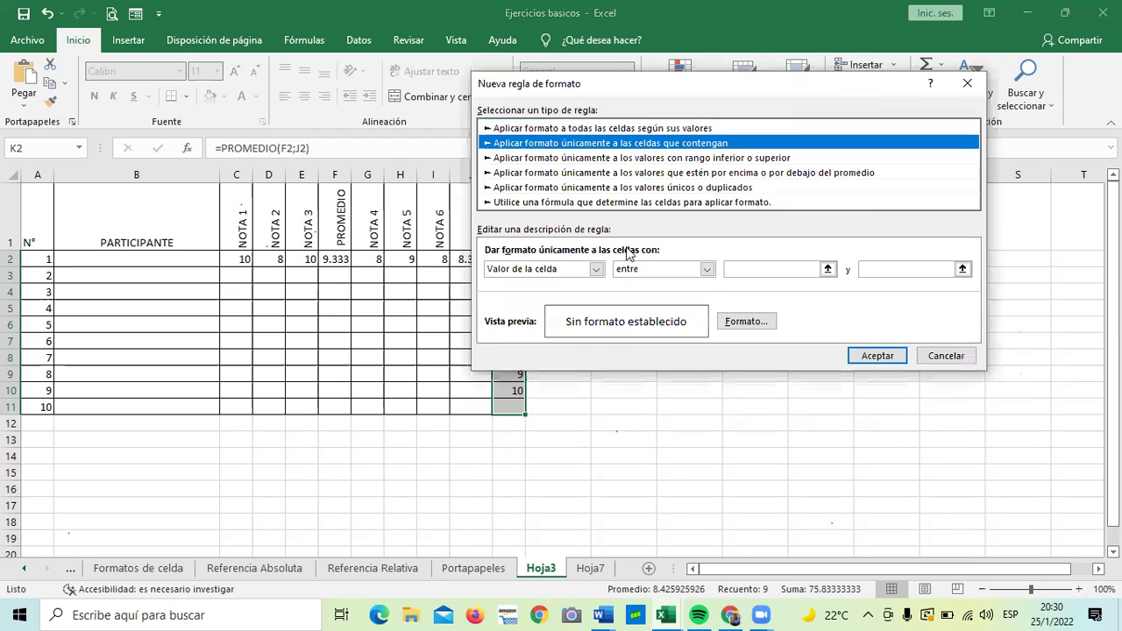
pyautogui.click(598, 269)
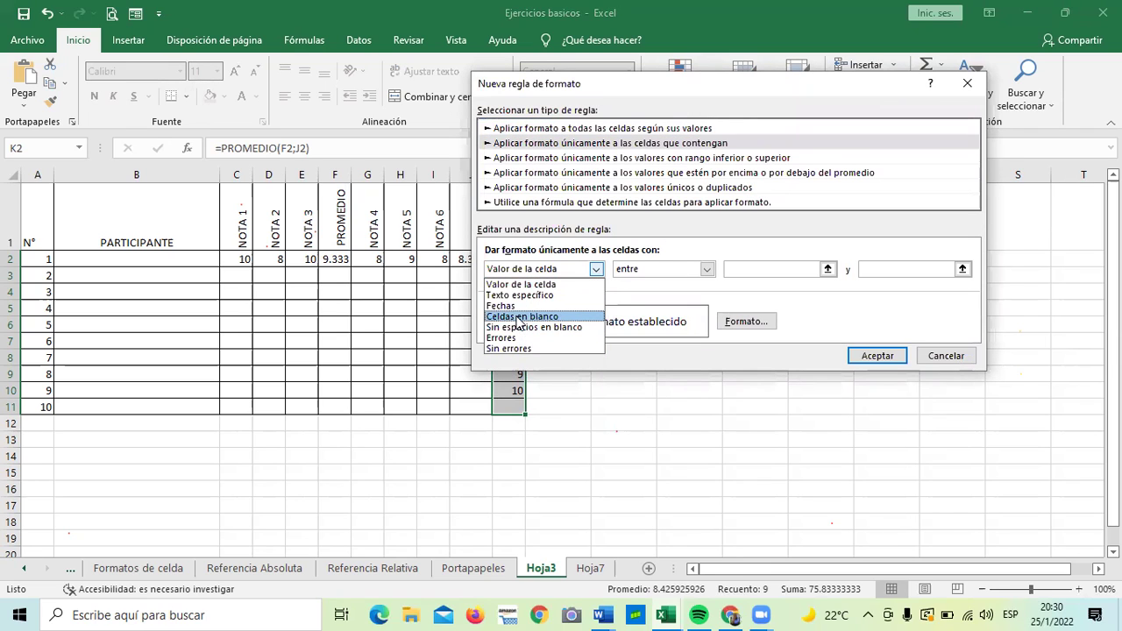
pyautogui.click(519, 316)
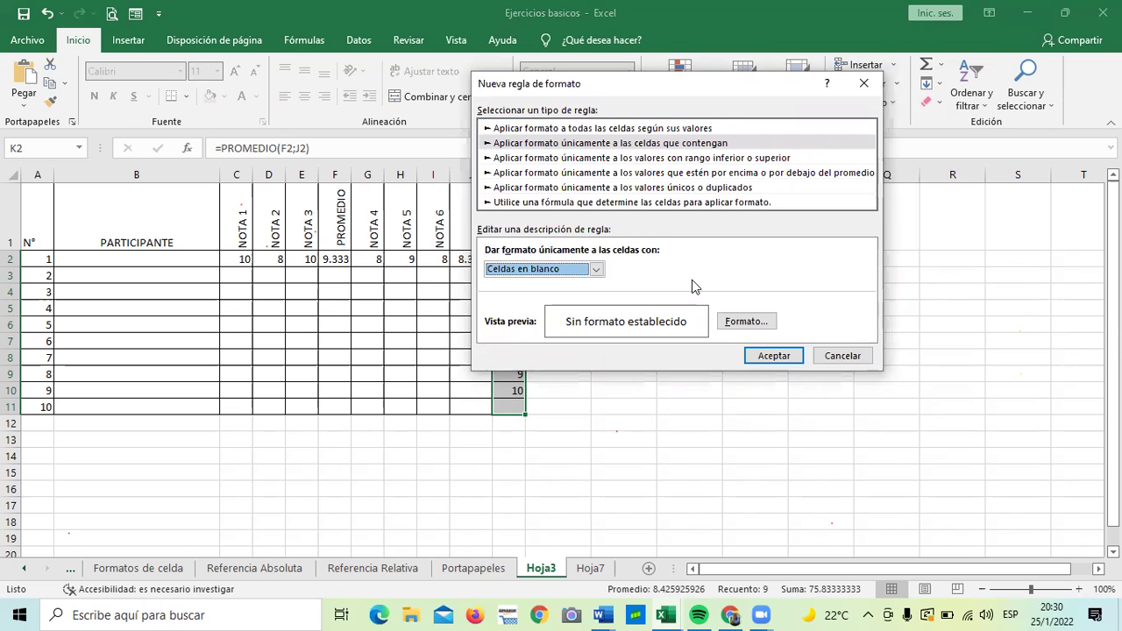
# Give the blank-cell rule an orange font color and apply it to the selected cells
pyautogui.click(746, 322)
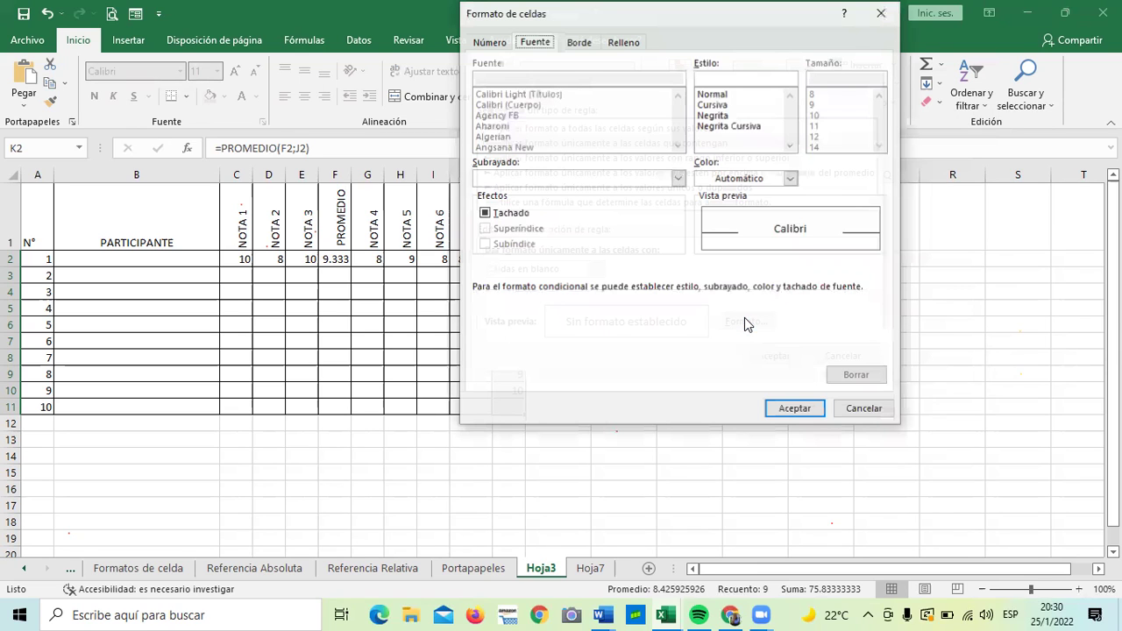
pyautogui.click(789, 179)
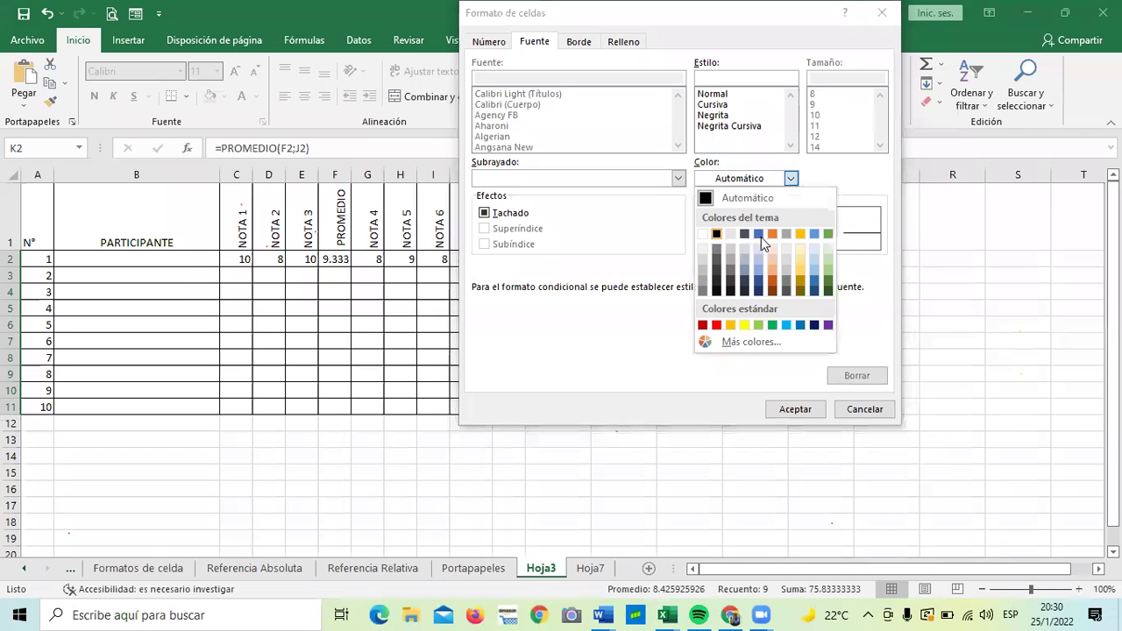
pyautogui.click(772, 234)
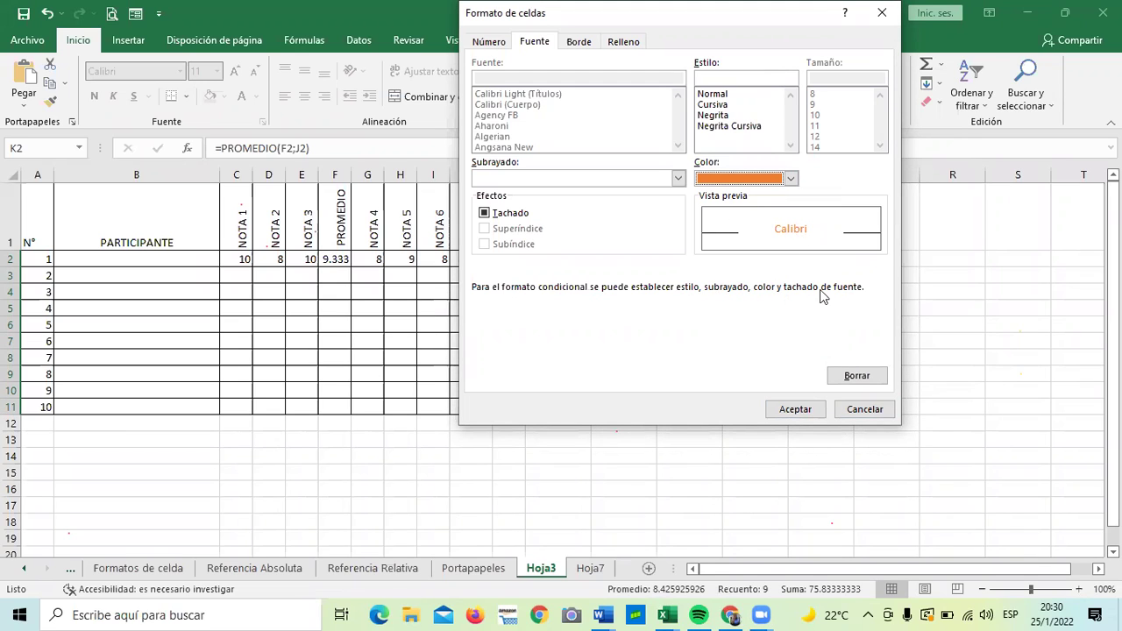
pyautogui.click(801, 412)
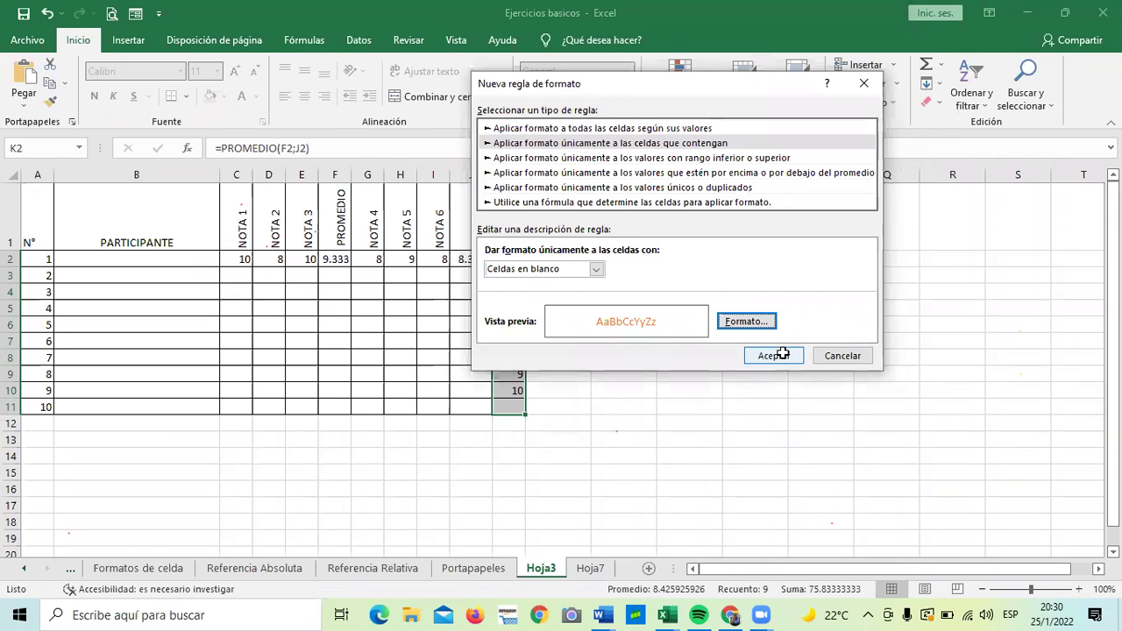
pyautogui.click(783, 356)
pyautogui.click(717, 375)
# Start another formatting rule on K2:K11 with the type Aplicar formato únicamente a las celdas que contengan
pyautogui.moveTo(501, 254); pyautogui.dragTo(503, 408)
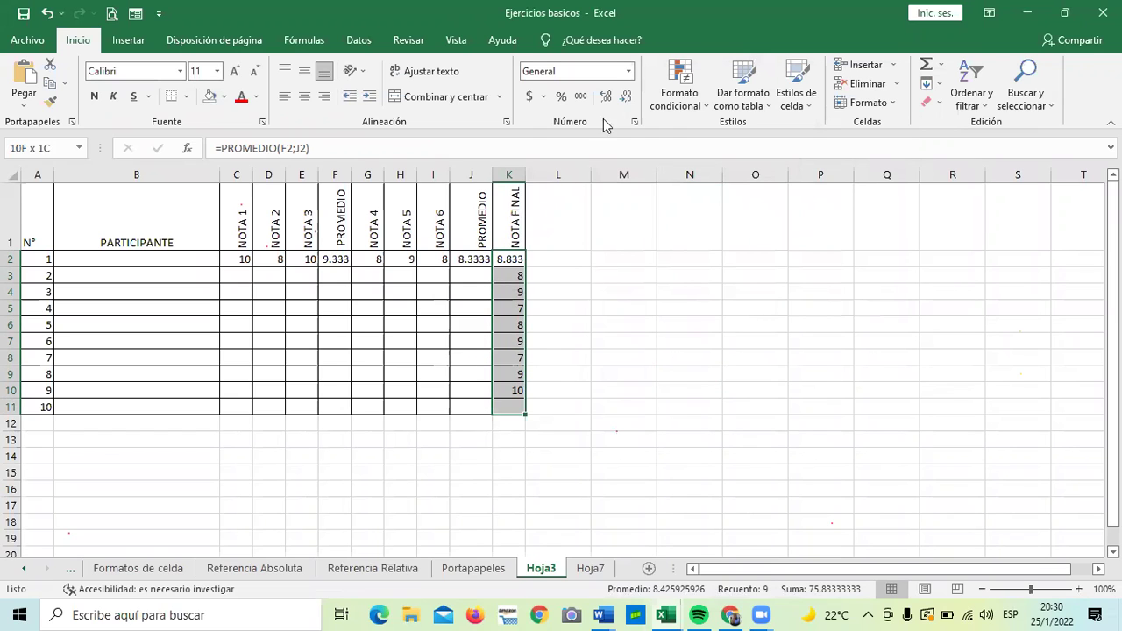
pyautogui.click(680, 97)
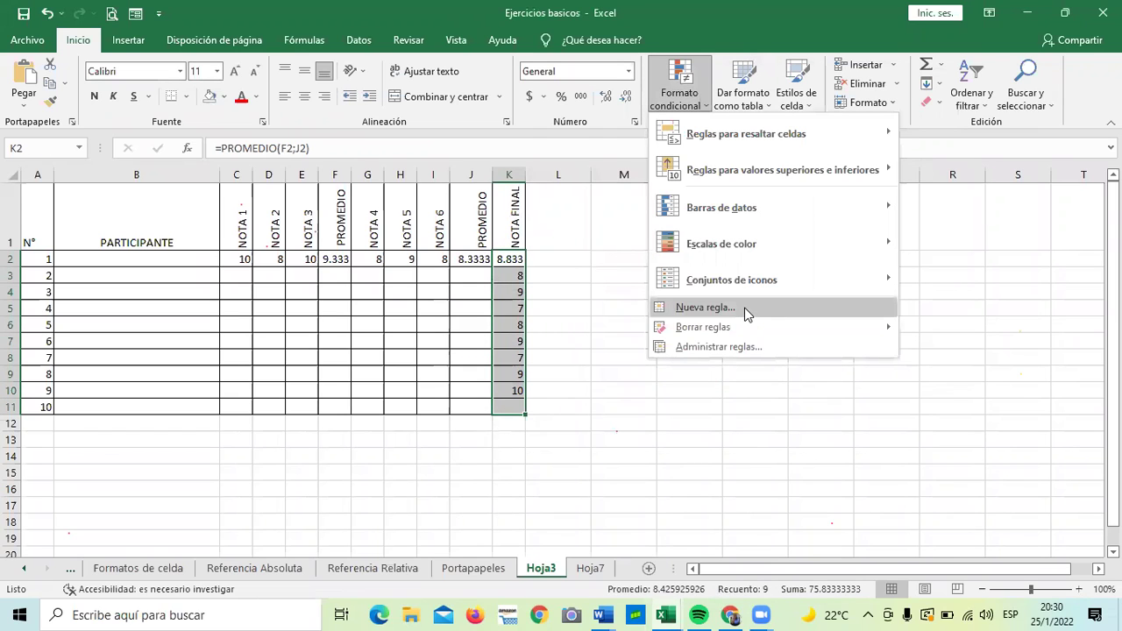
pyautogui.click(747, 314)
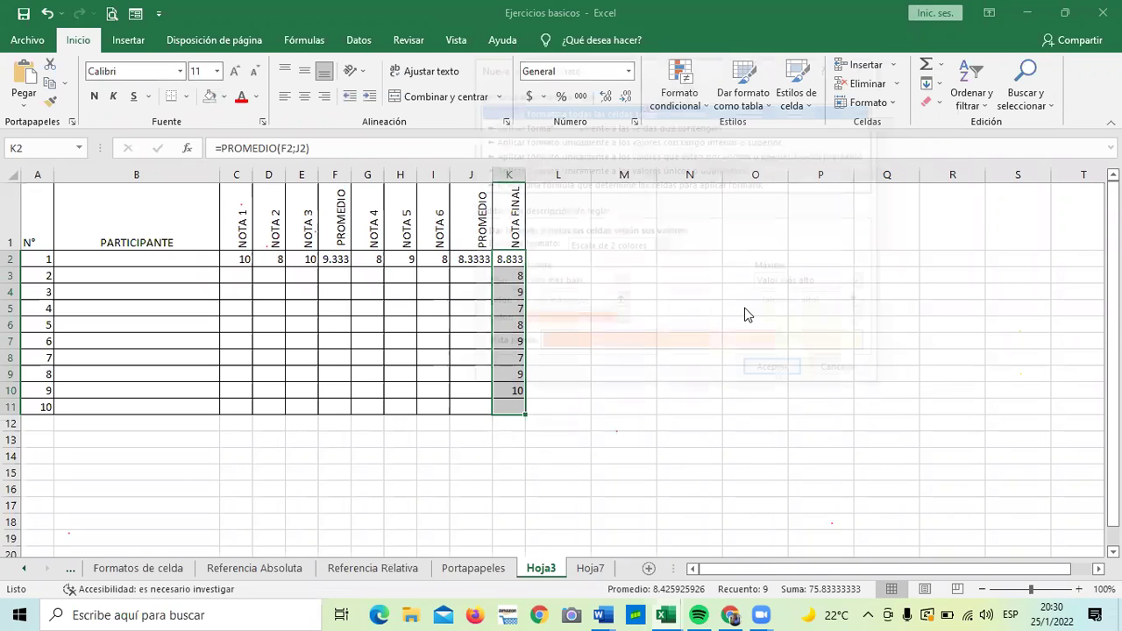
pyautogui.click(634, 125)
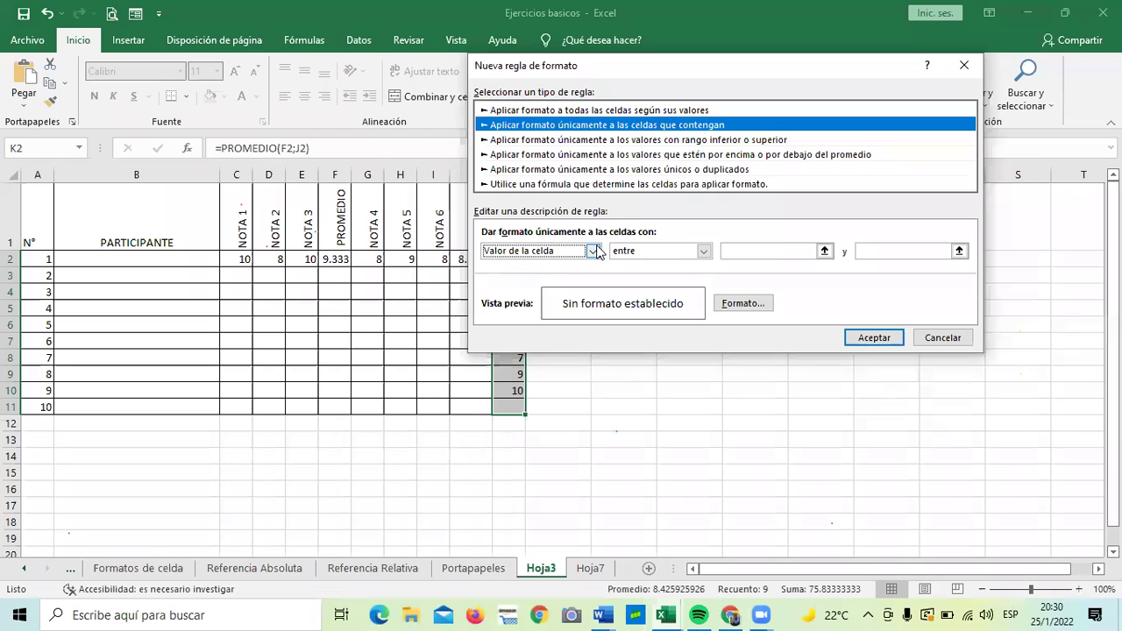
pyautogui.hotkey('alt', 'Down')
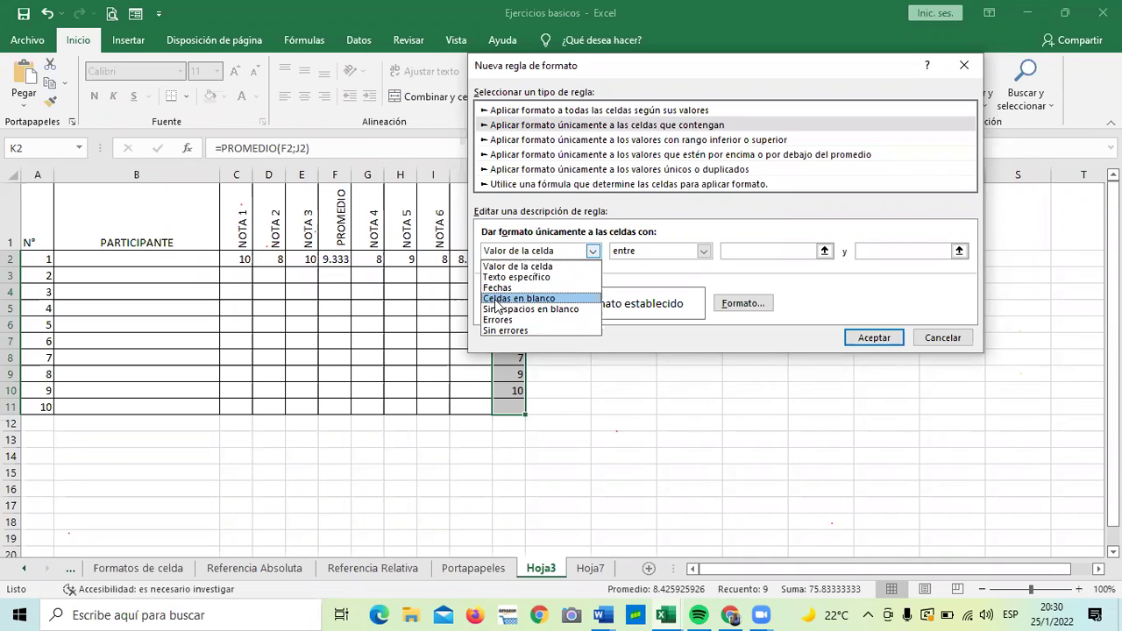
pyautogui.press('Escape')
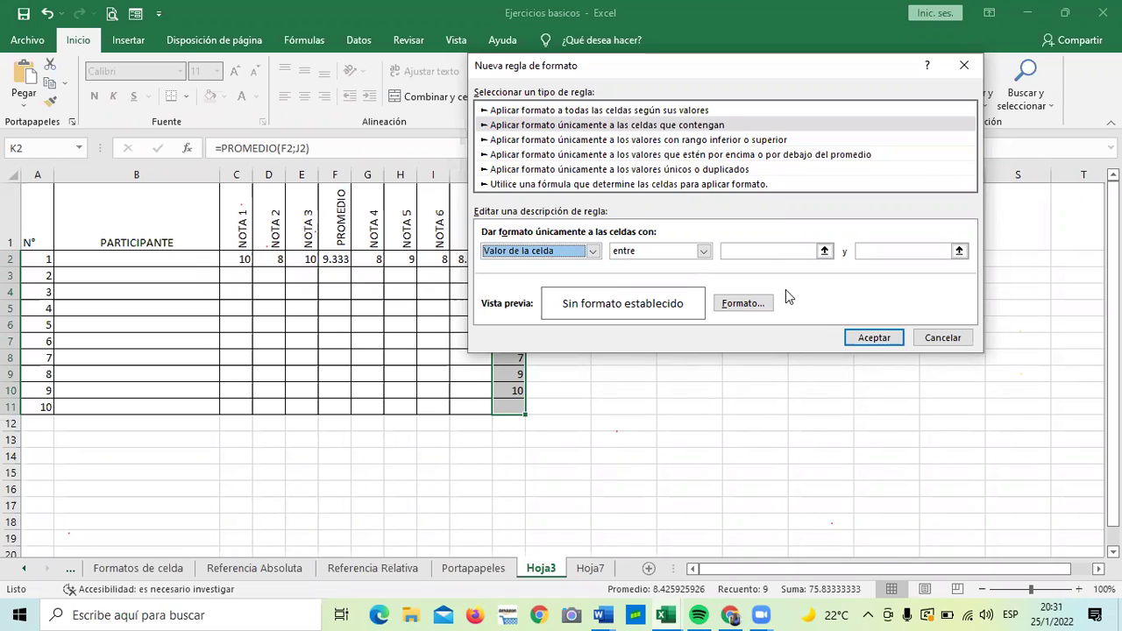
# Try the Fechas condition, review its period options, and return the condition to Valor de la celda
pyautogui.click(597, 253)
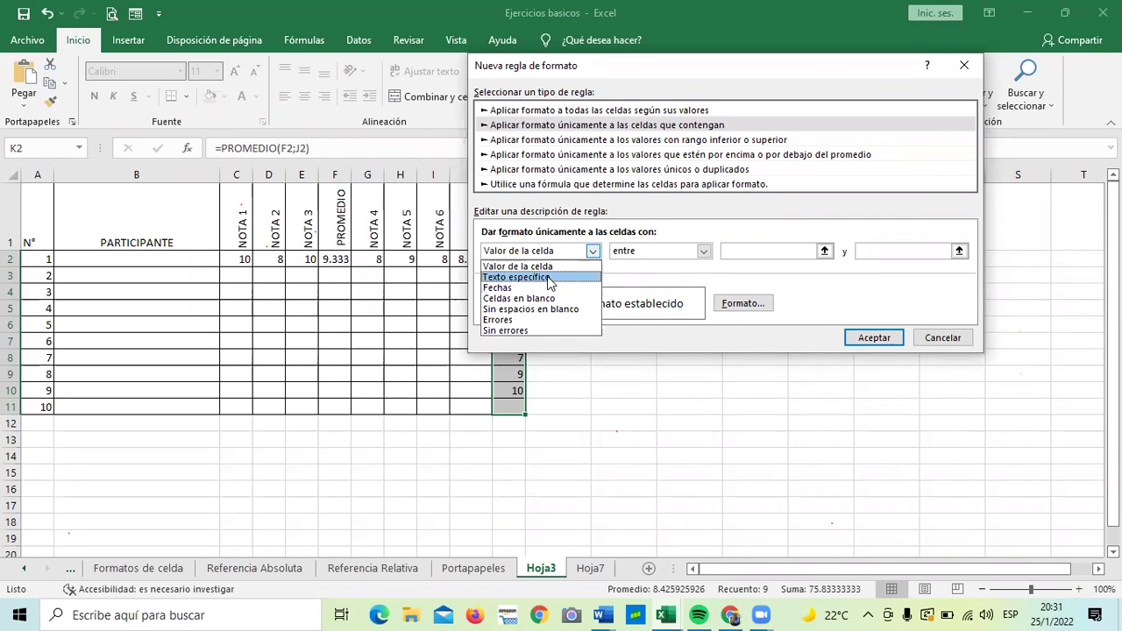
pyautogui.click(535, 288)
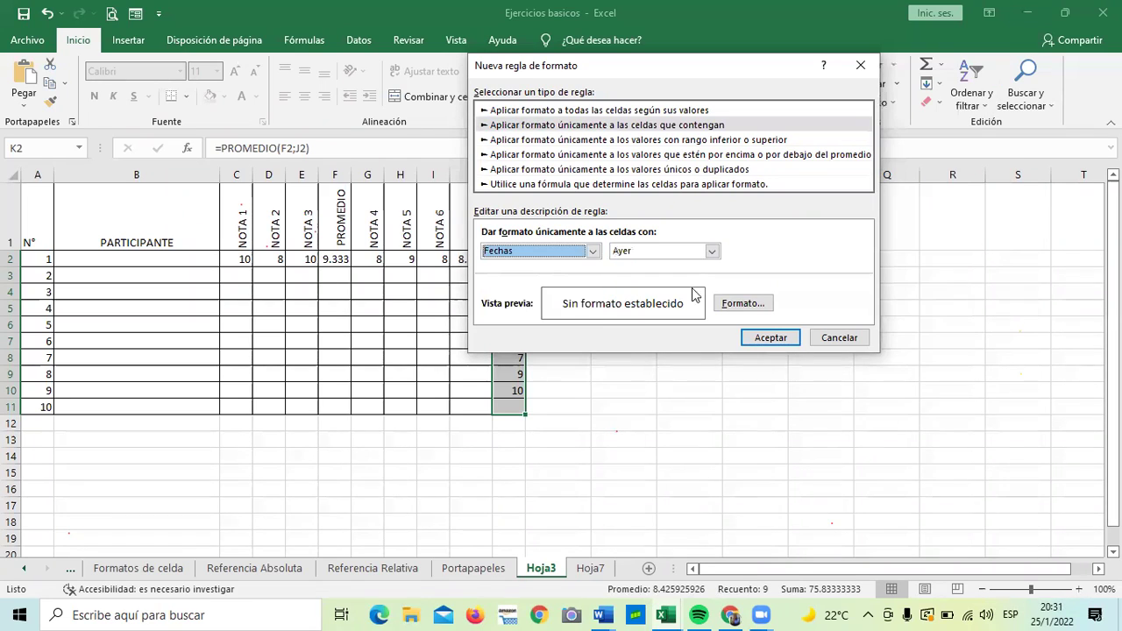
pyautogui.click(594, 251)
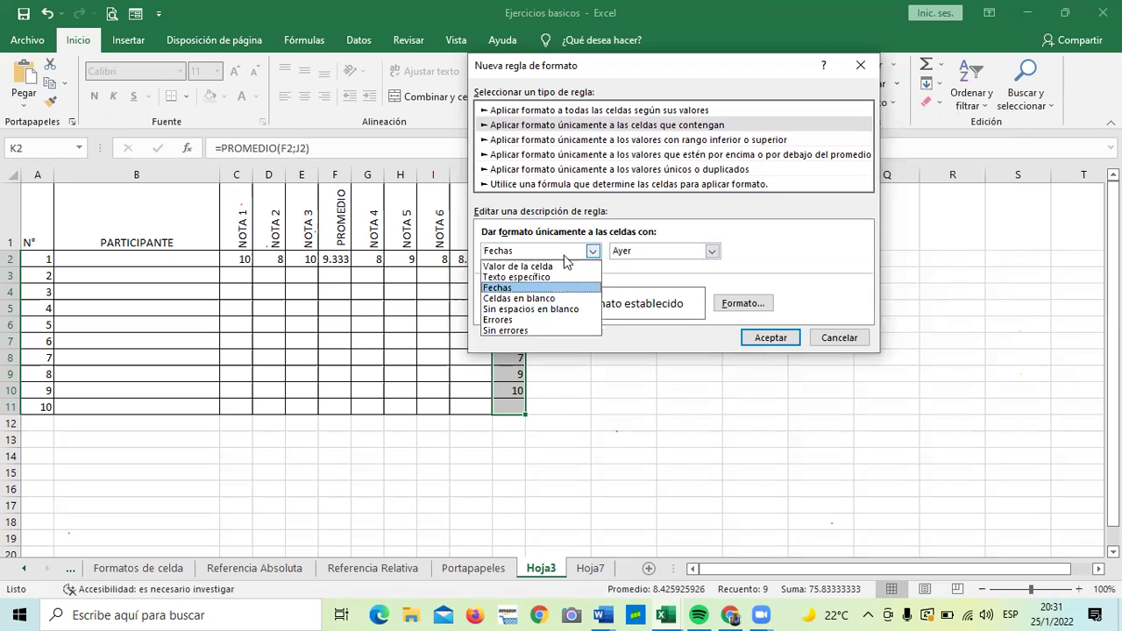
pyautogui.click(713, 251)
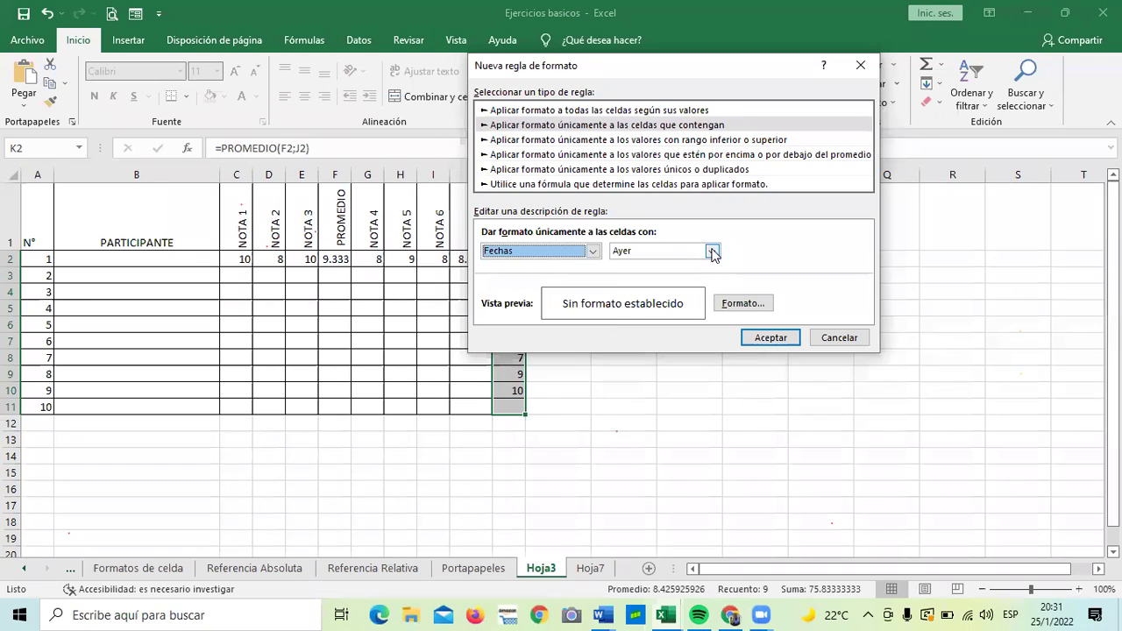
pyautogui.click(713, 251)
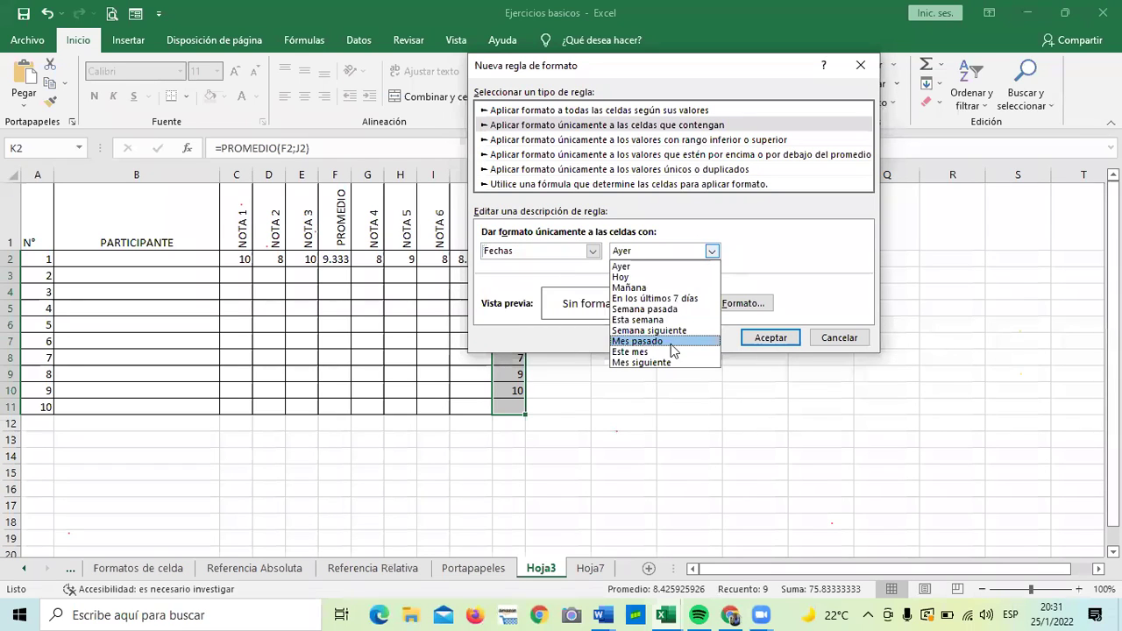
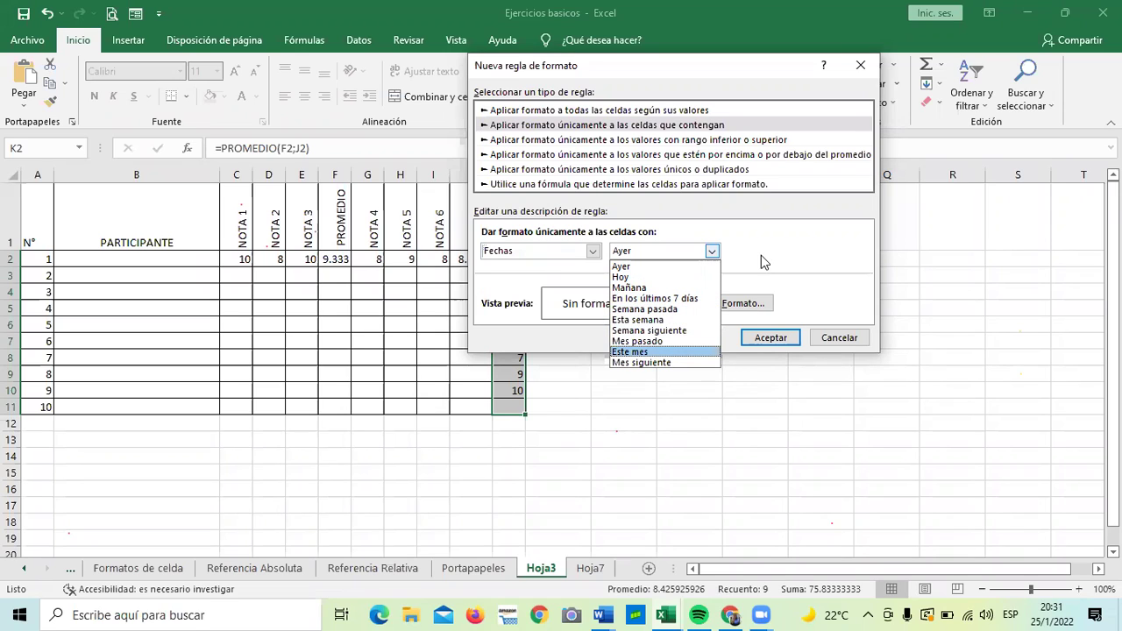
pyautogui.click(762, 258)
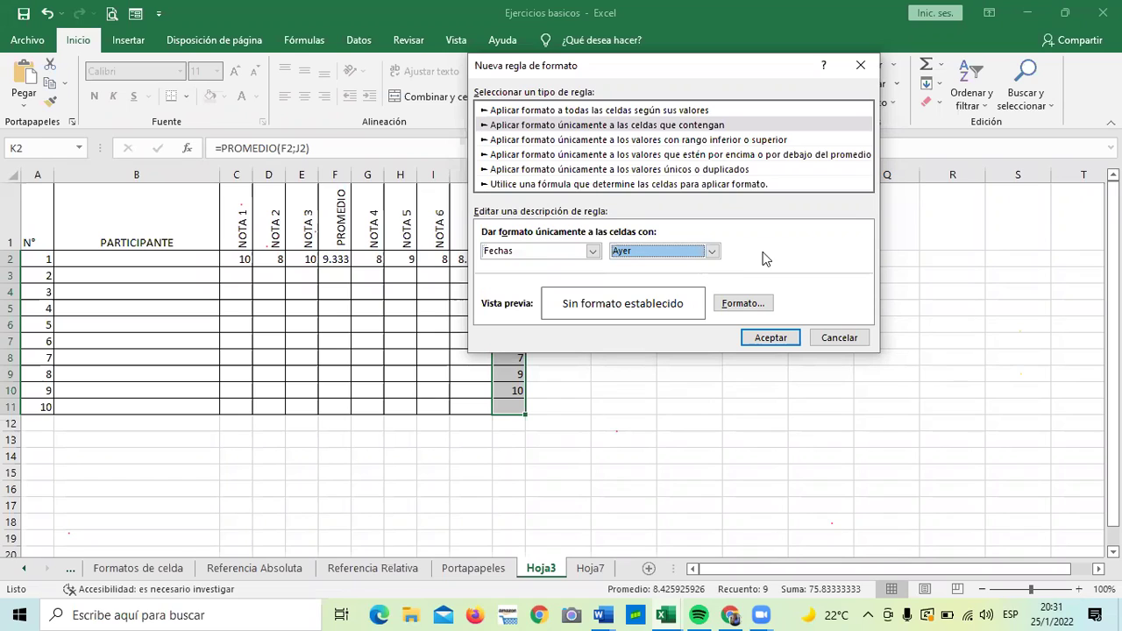
pyautogui.click(594, 250)
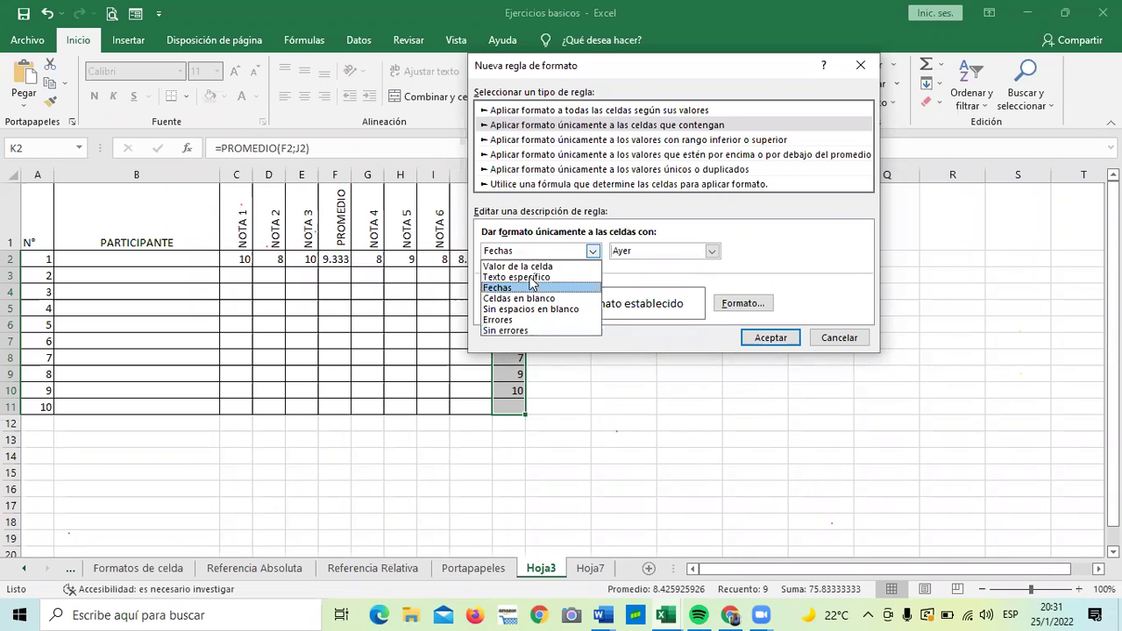
pyautogui.click(532, 268)
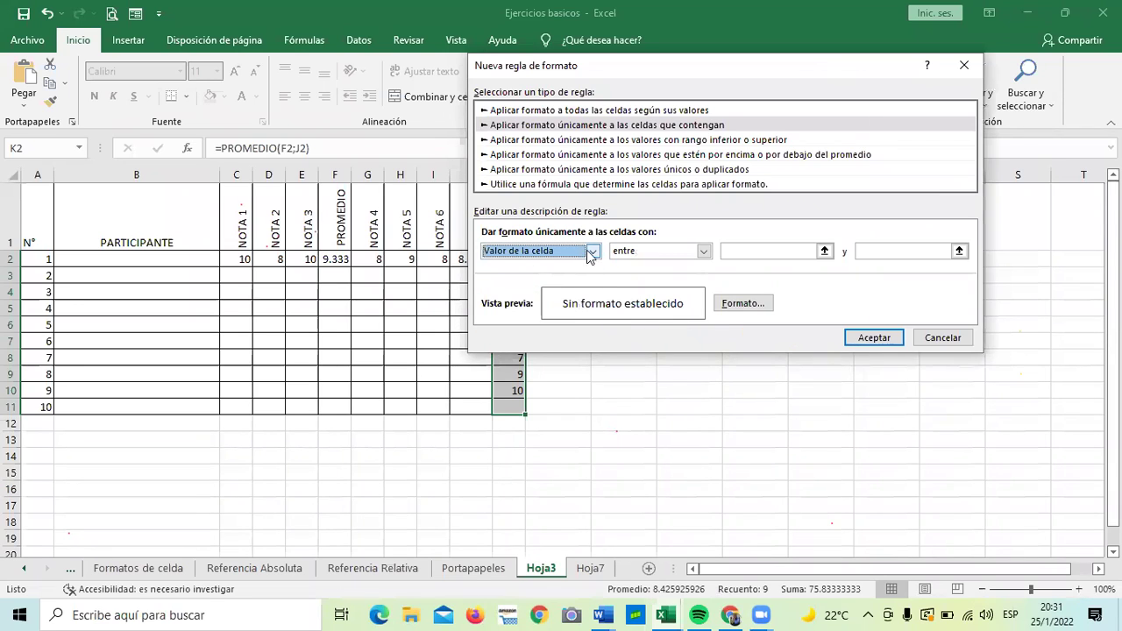
# Try the Texto específico condition and return the rule to Valor de la celda
pyautogui.click(593, 251)
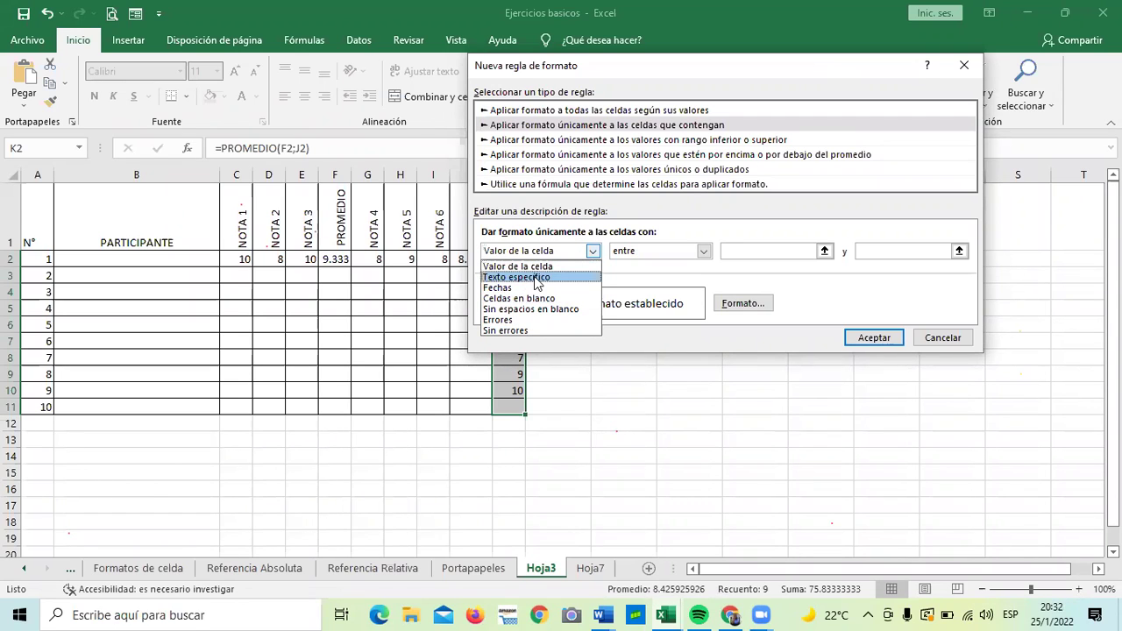
pyautogui.click(534, 277)
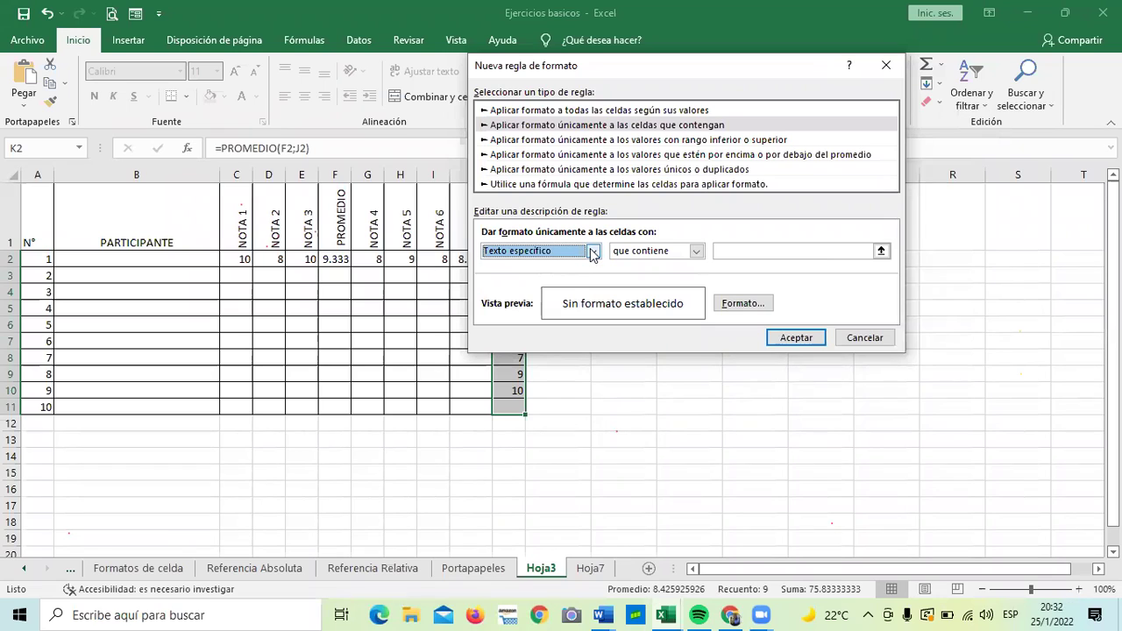
pyautogui.click(592, 253)
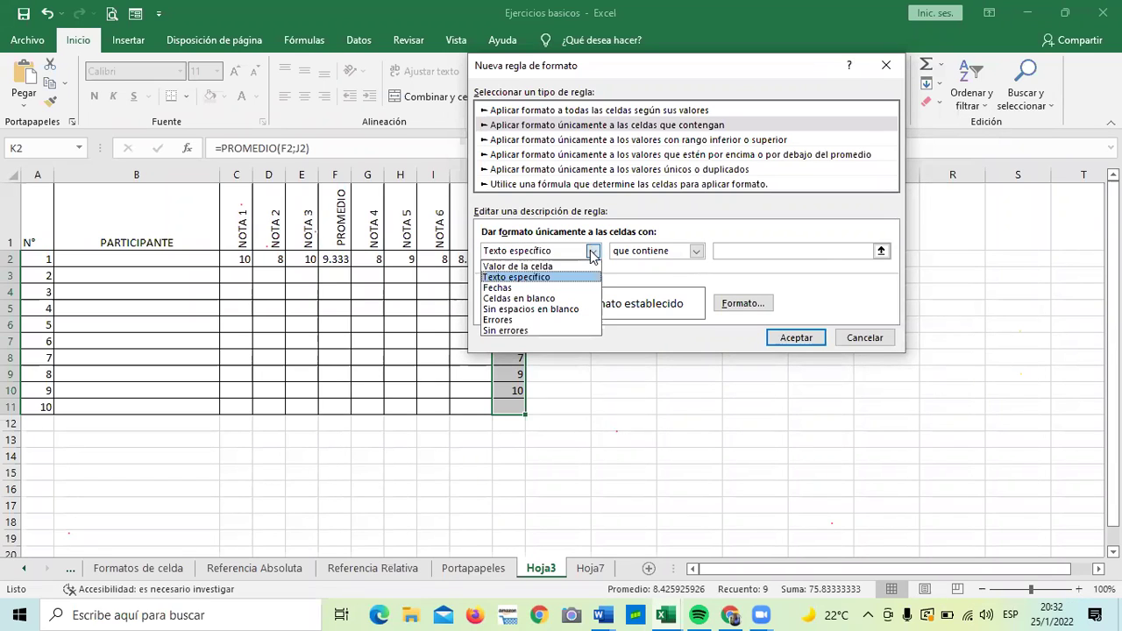
pyautogui.click(552, 263)
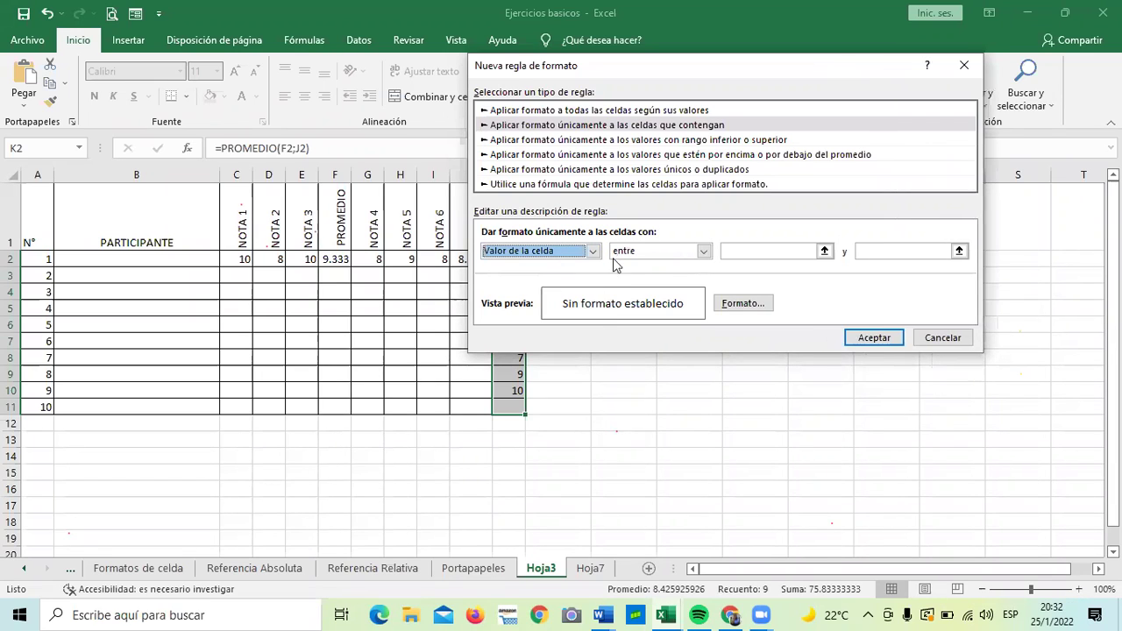
# Set the cell value comparison to entre with 7 as the lower limit, and fill in the upper limit
pyautogui.click(704, 252)
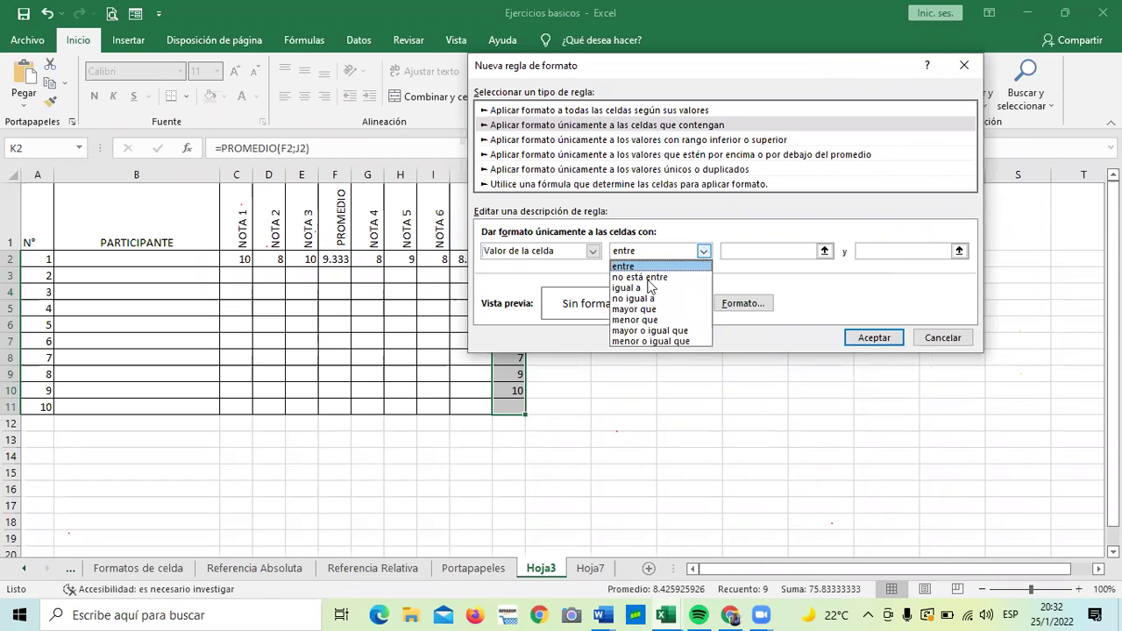
pyautogui.click(665, 266)
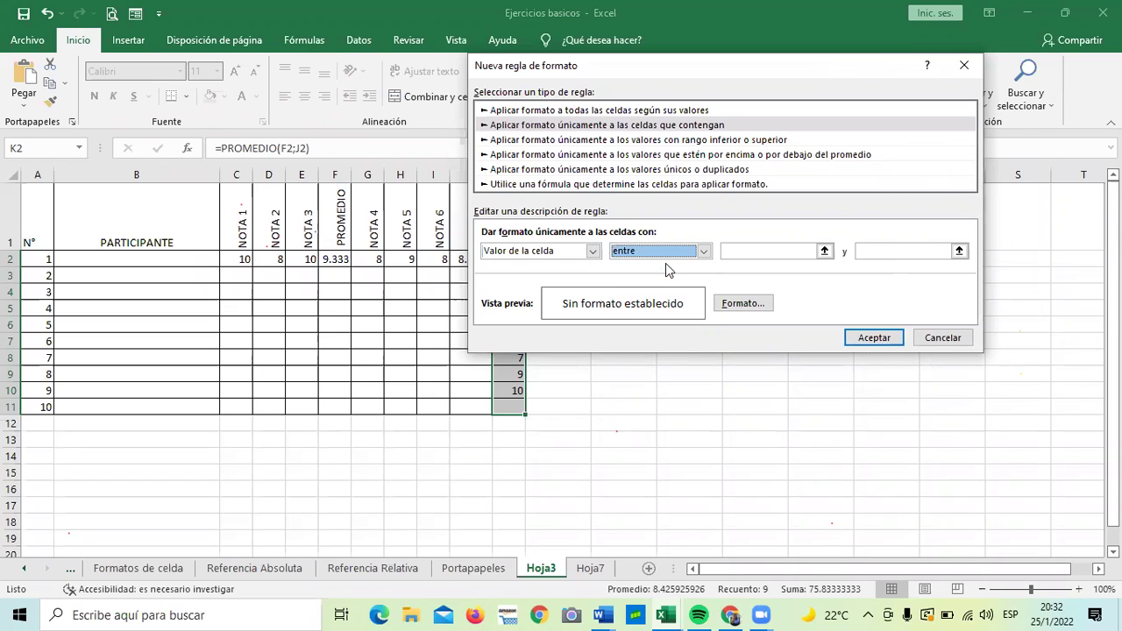
pyautogui.click(775, 250)
pyautogui.write('7')
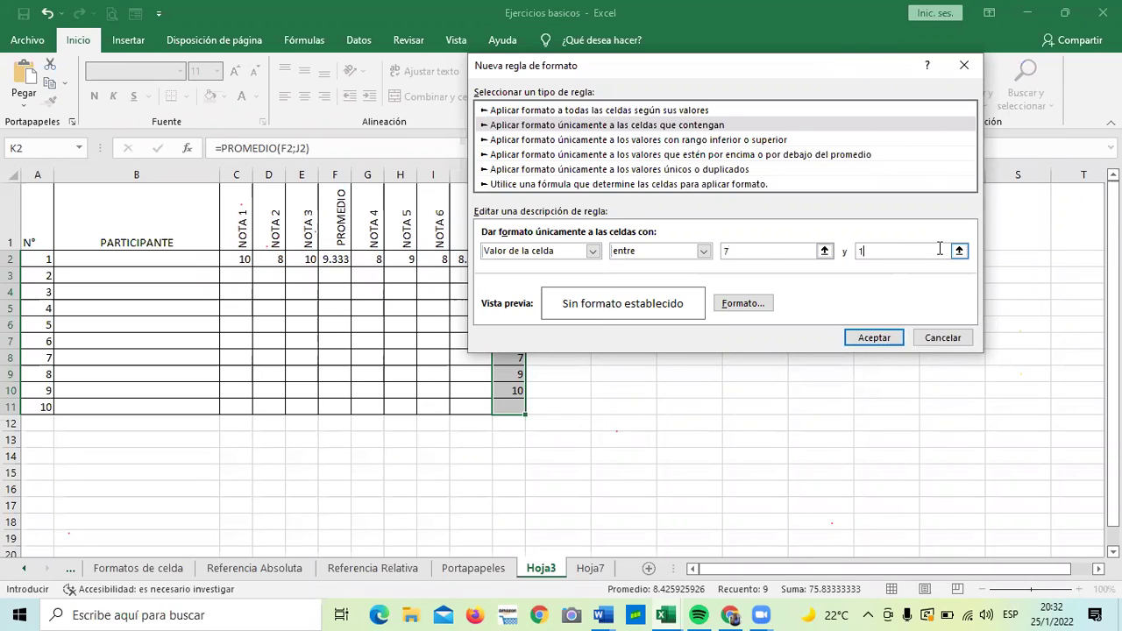
# Give the 7-and-up range rule an orange font colour and apply the rule to the NOTA FINAL grades
pyautogui.click(743, 303)
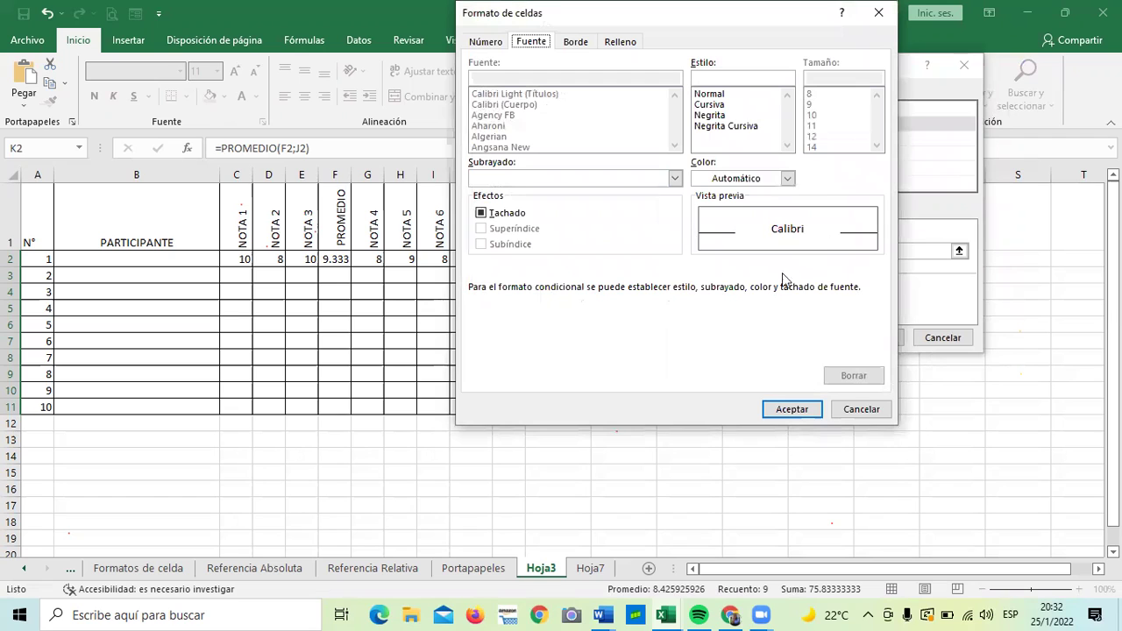
pyautogui.click(787, 179)
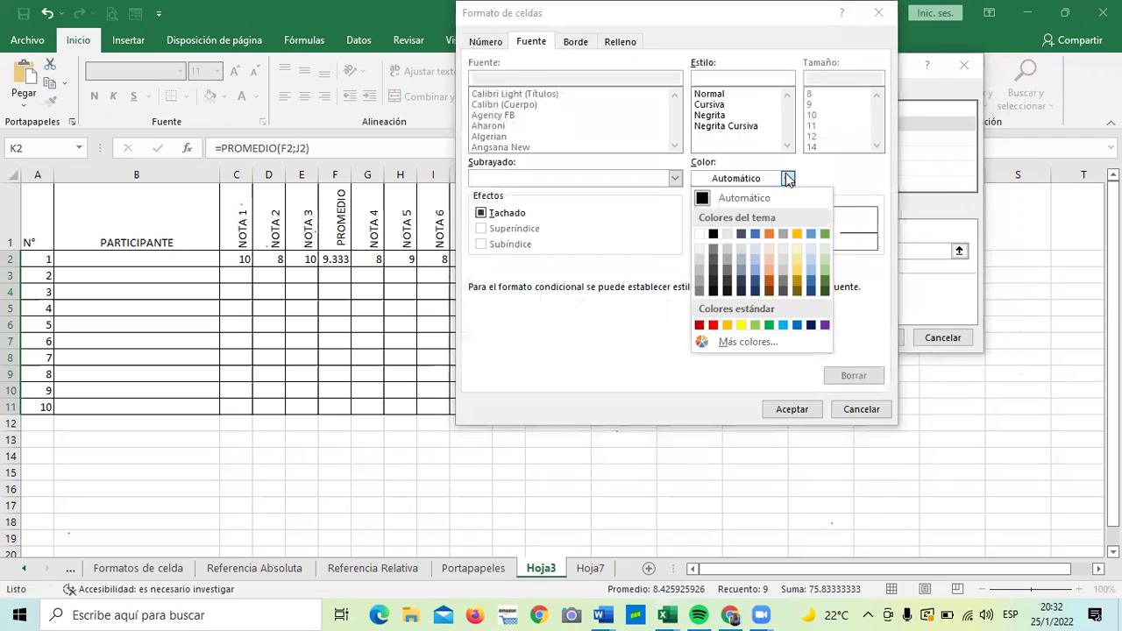
pyautogui.click(769, 233)
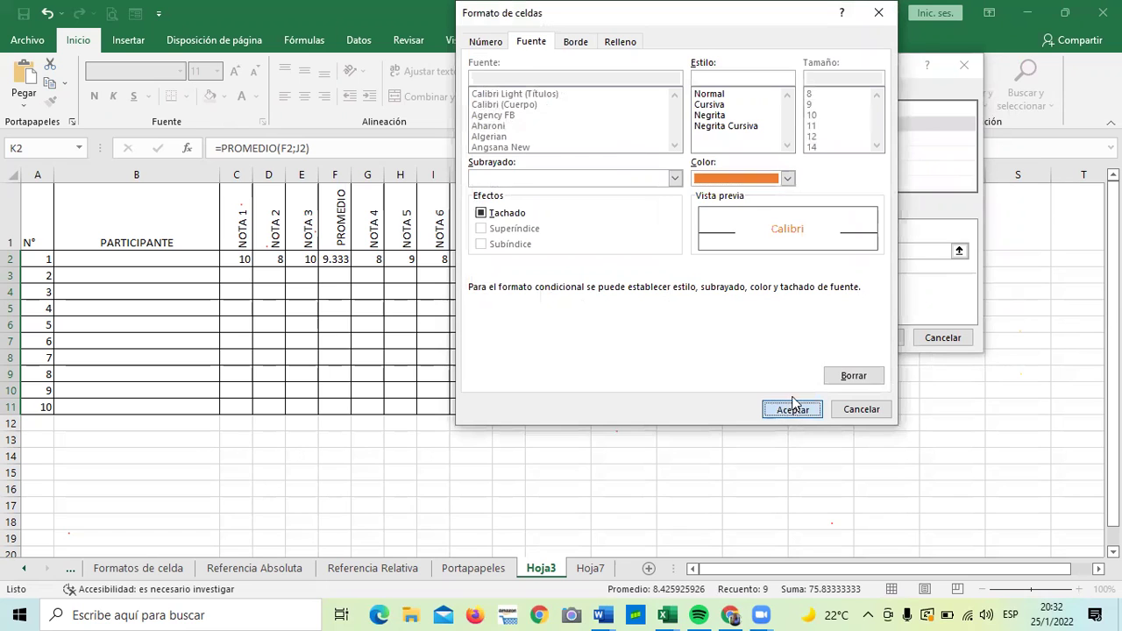
pyautogui.click(792, 405)
pyautogui.click(868, 338)
pyautogui.click(777, 393)
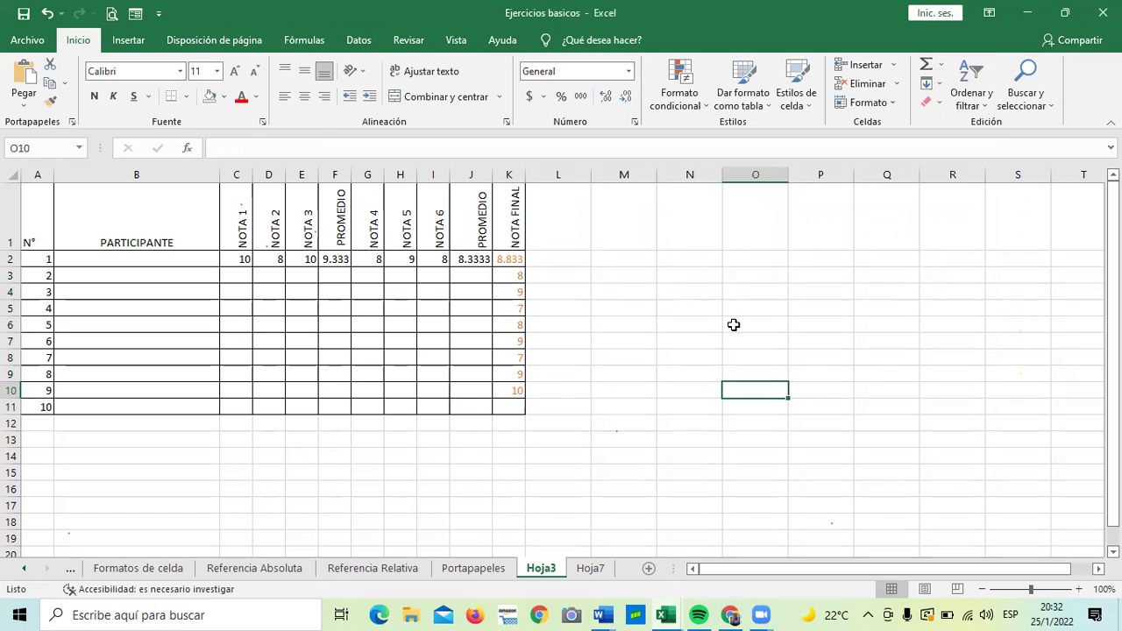
# Enter the grades 6 in K4, 5 in K9 and 6 in K11 of the NOTA FINAL column
pyautogui.click(506, 290)
pyautogui.write('6')
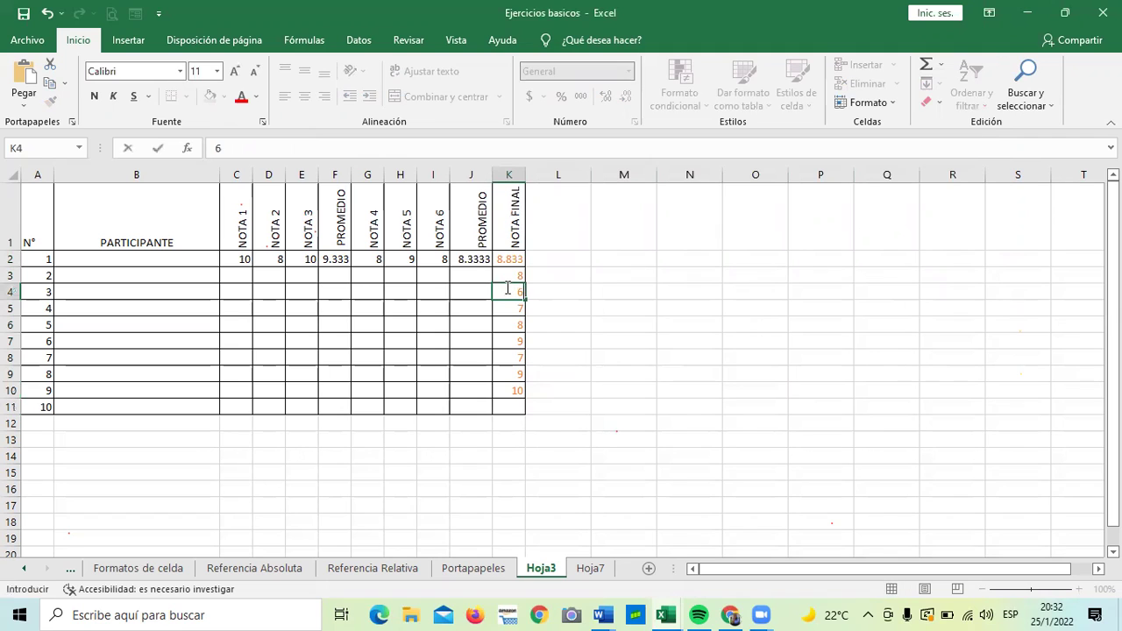
pyautogui.press('Return')
pyautogui.click(506, 372)
pyautogui.write('5')
pyautogui.press('Return')
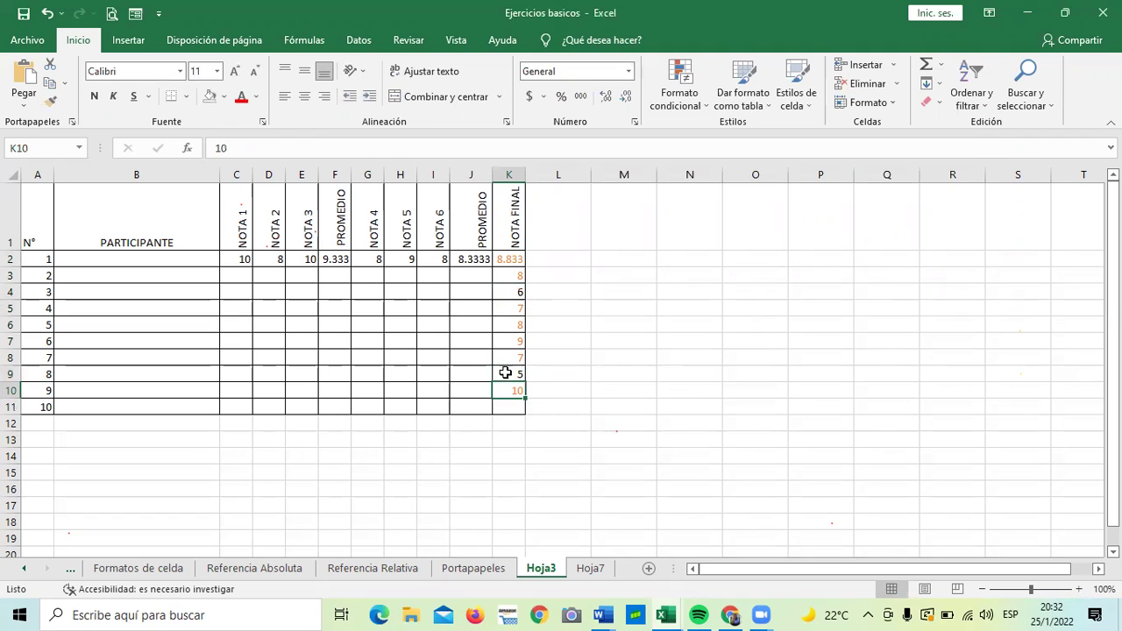
pyautogui.click(514, 407)
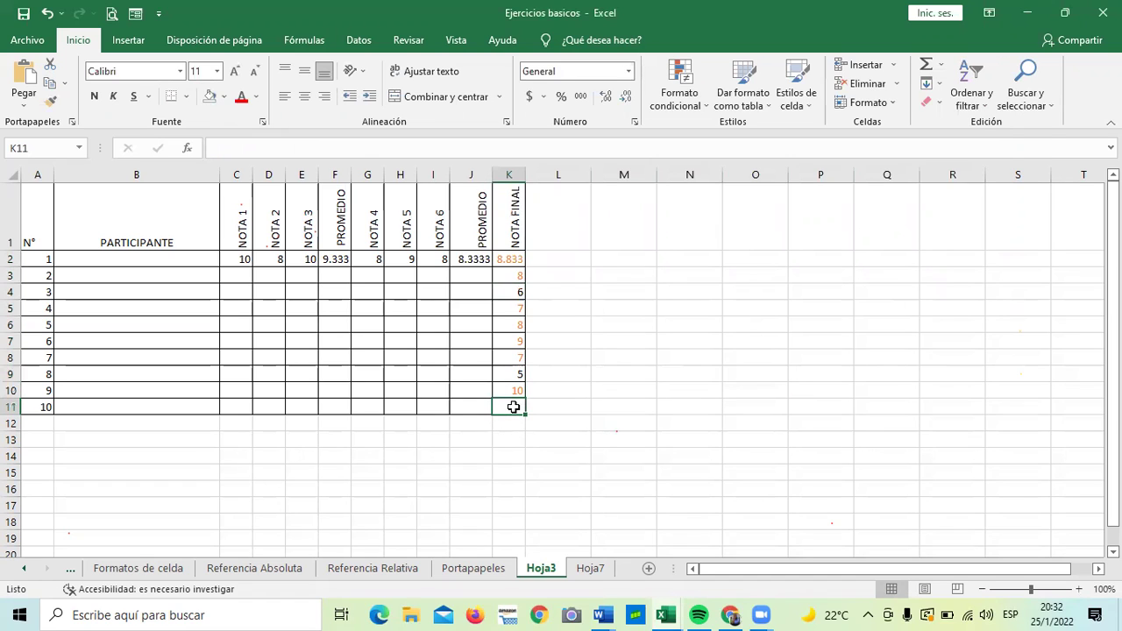
pyautogui.write('6')
pyautogui.press('Return')
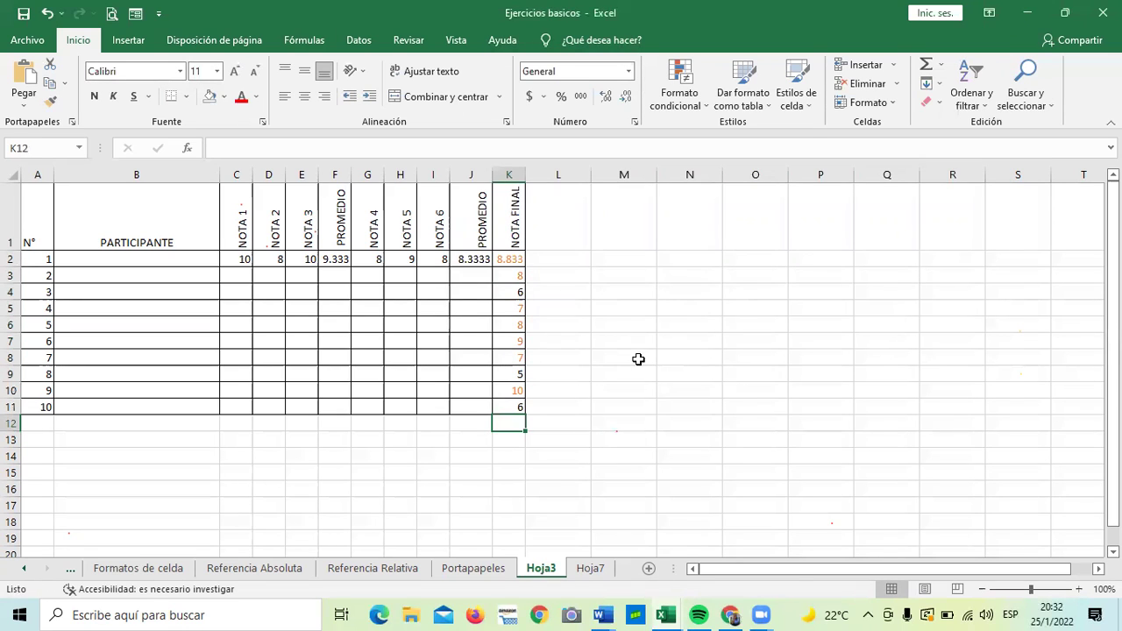
pyautogui.click(614, 308)
# Start a new formatting rule on K2:K11 with the type Aplicar formato únicamente a las celdas que contengan
pyautogui.moveTo(509, 258); pyautogui.dragTo(513, 401)
pyautogui.click(705, 106)
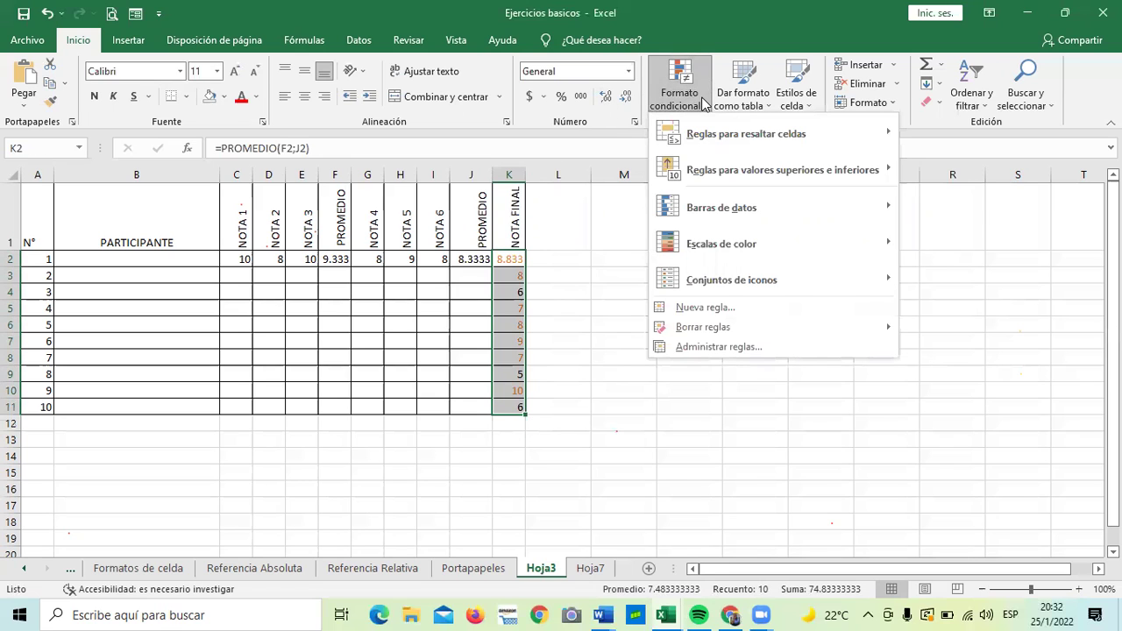
pyautogui.click(806, 310)
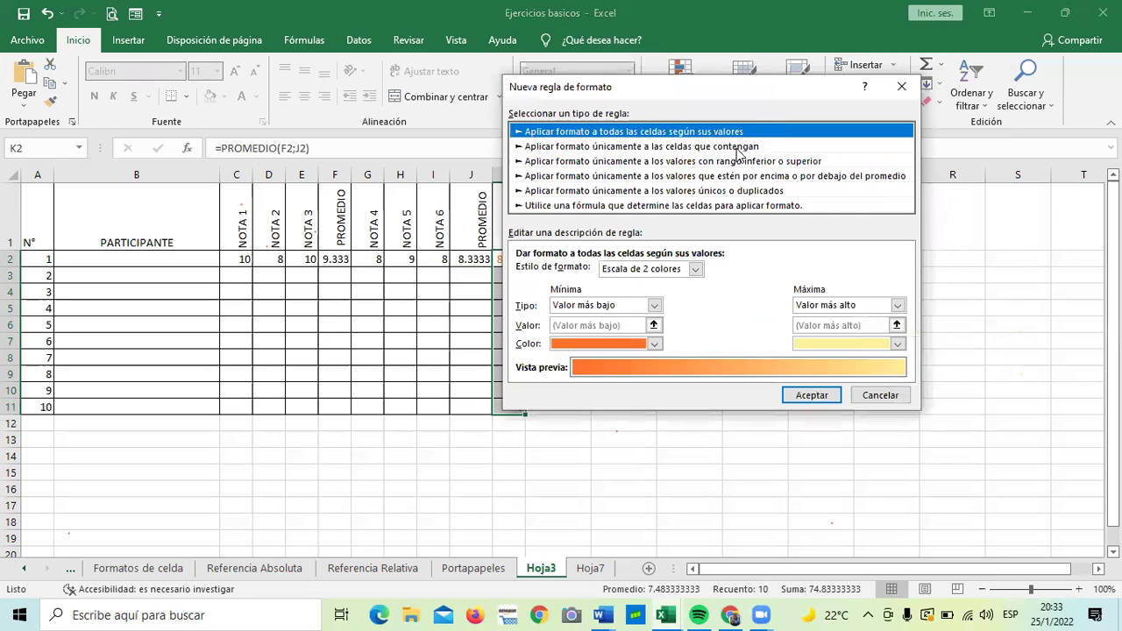
pyautogui.click(740, 146)
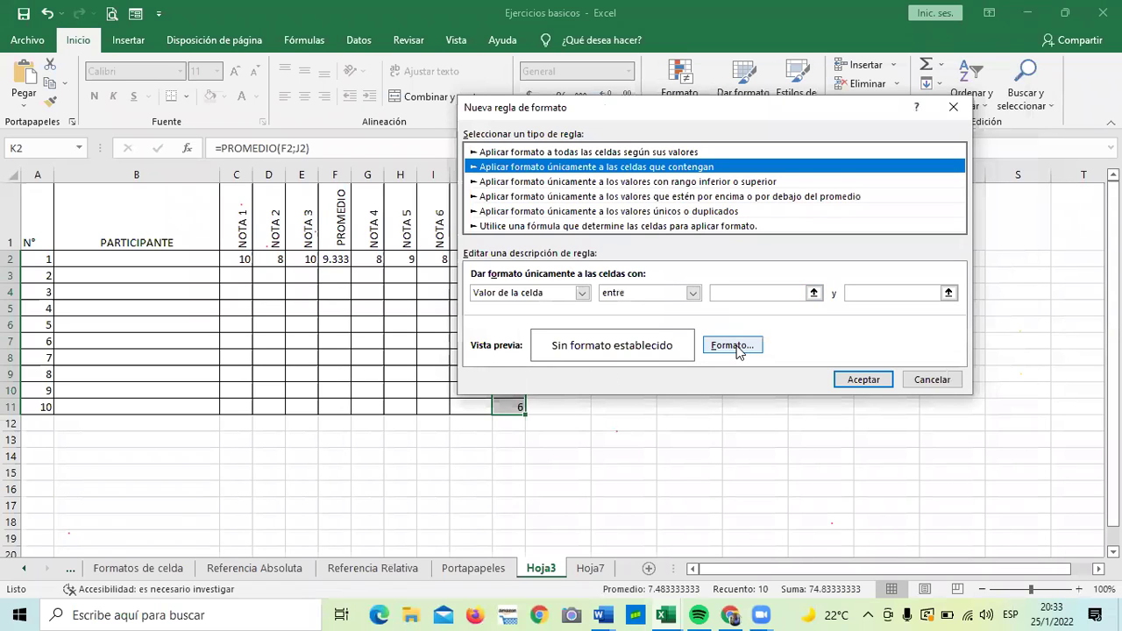
# Set the new rule's format to a light blue background fill
pyautogui.click(740, 348)
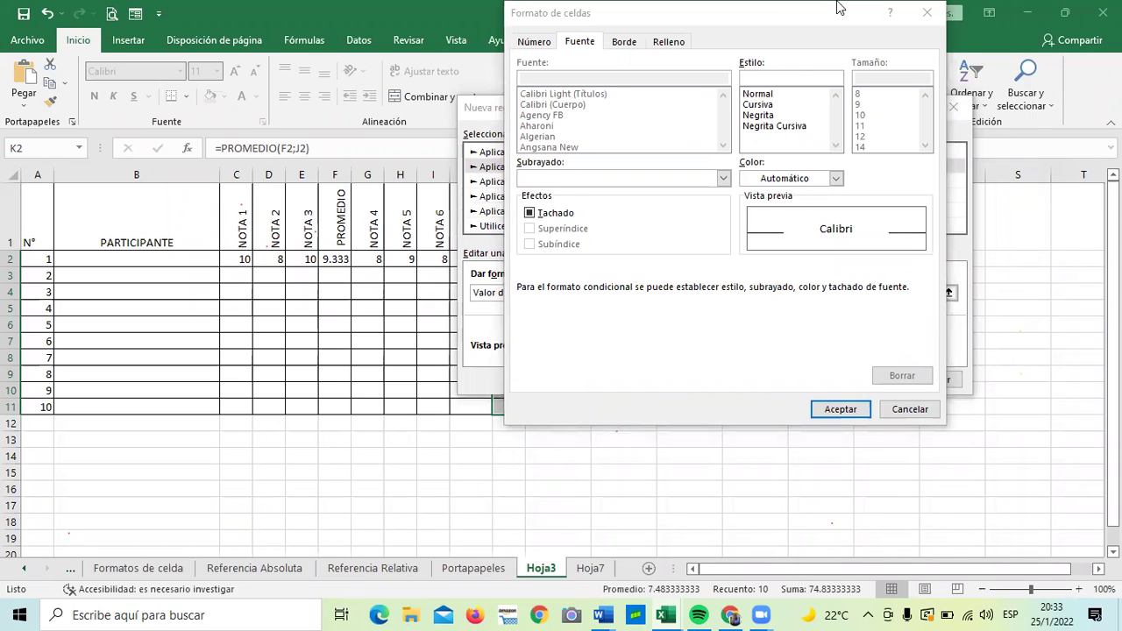
pyautogui.click(626, 142)
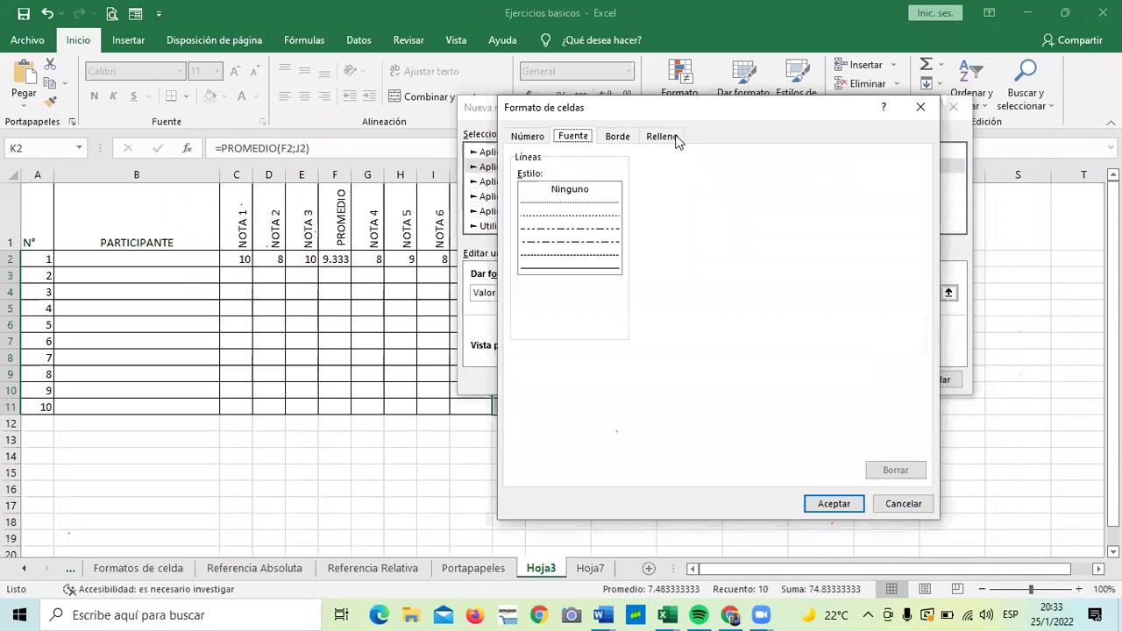
pyautogui.click(675, 138)
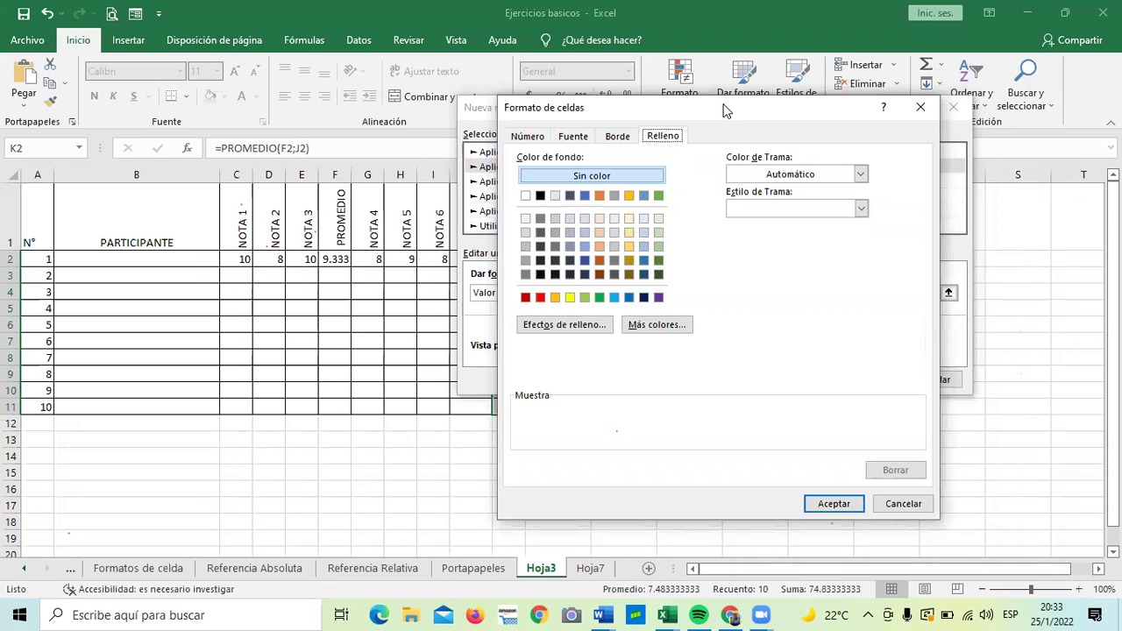
pyautogui.moveTo(724, 109); pyautogui.dragTo(714, 81)
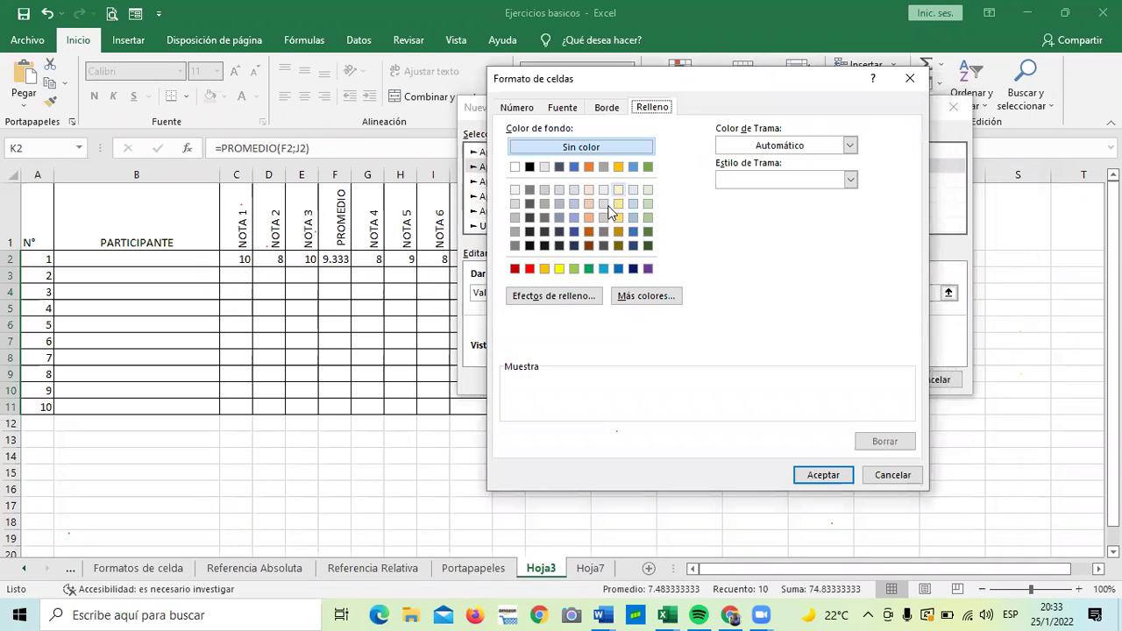
pyautogui.click(603, 269)
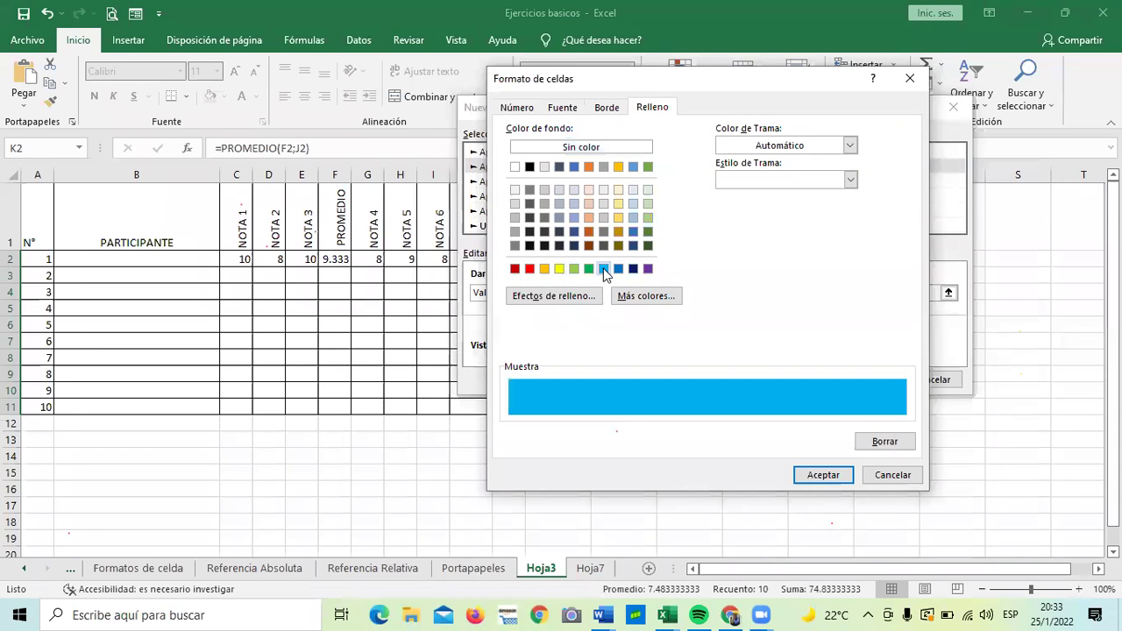
pyautogui.click(803, 478)
# Change the rule's background fill to black
pyautogui.click(760, 347)
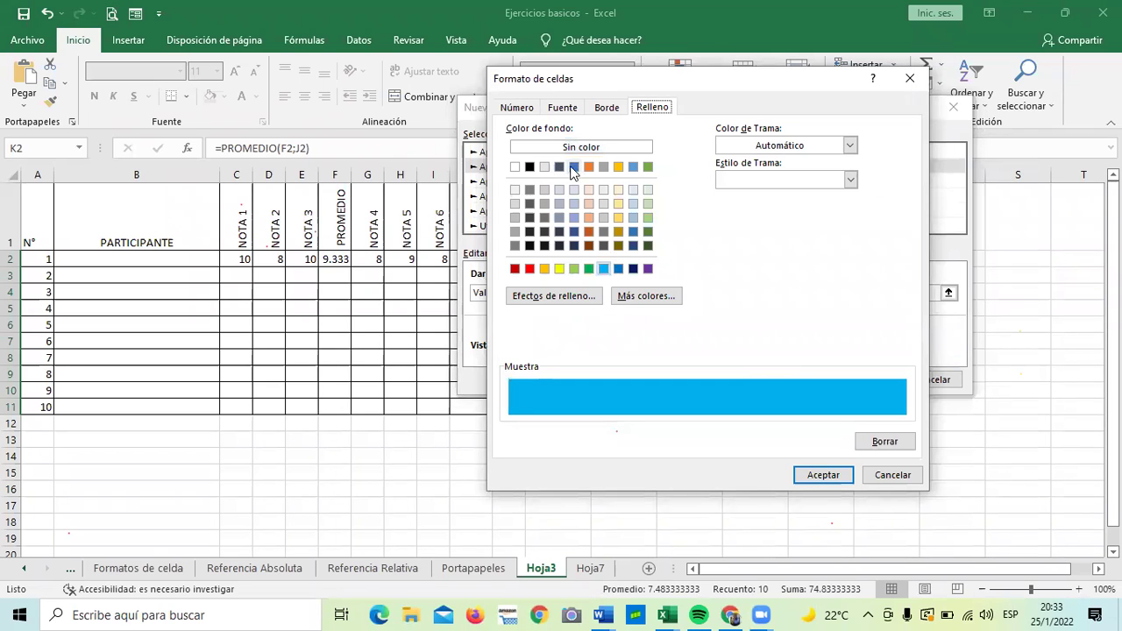
pyautogui.click(560, 167)
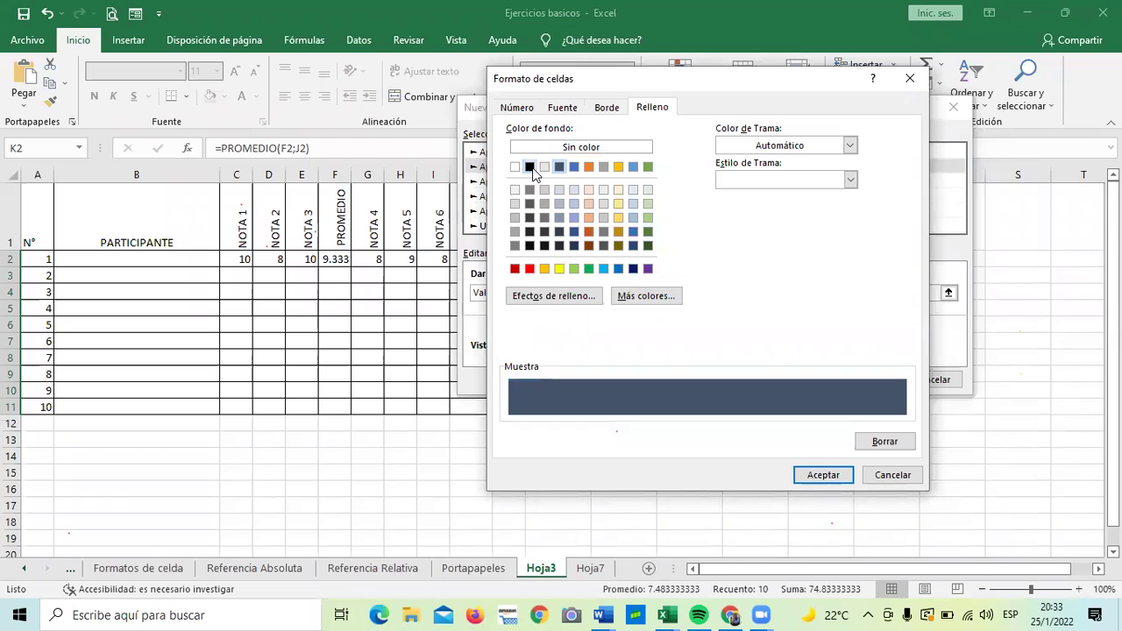
pyautogui.click(531, 168)
pyautogui.click(824, 475)
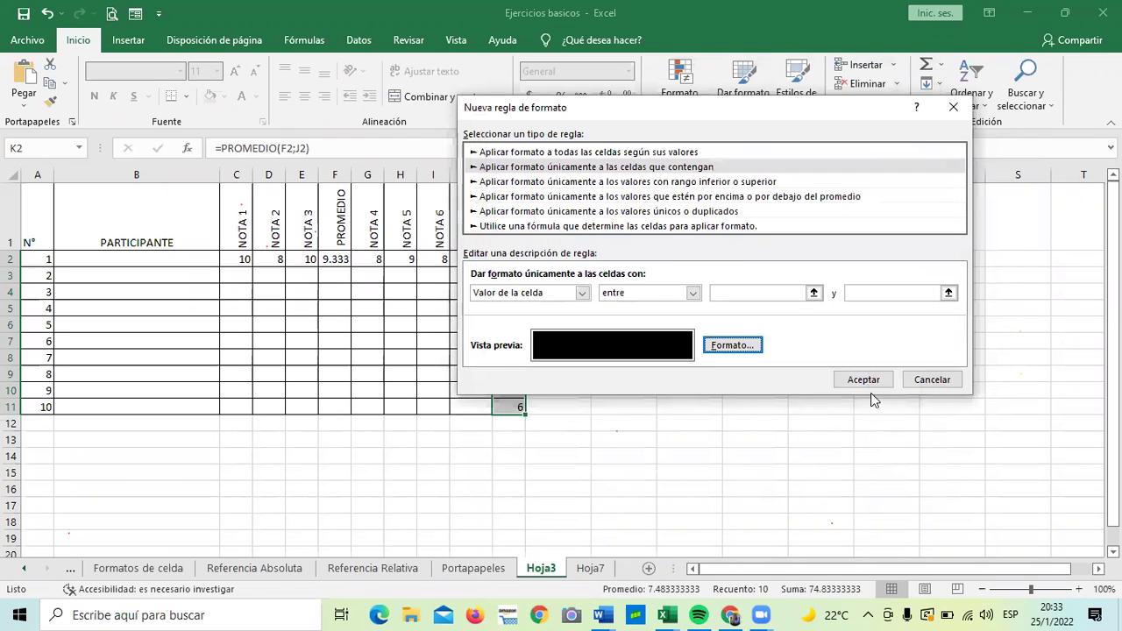
# Set the rule's cell value condition to entre 7 and 10 and apply it to the selected grades
pyautogui.click(878, 382)
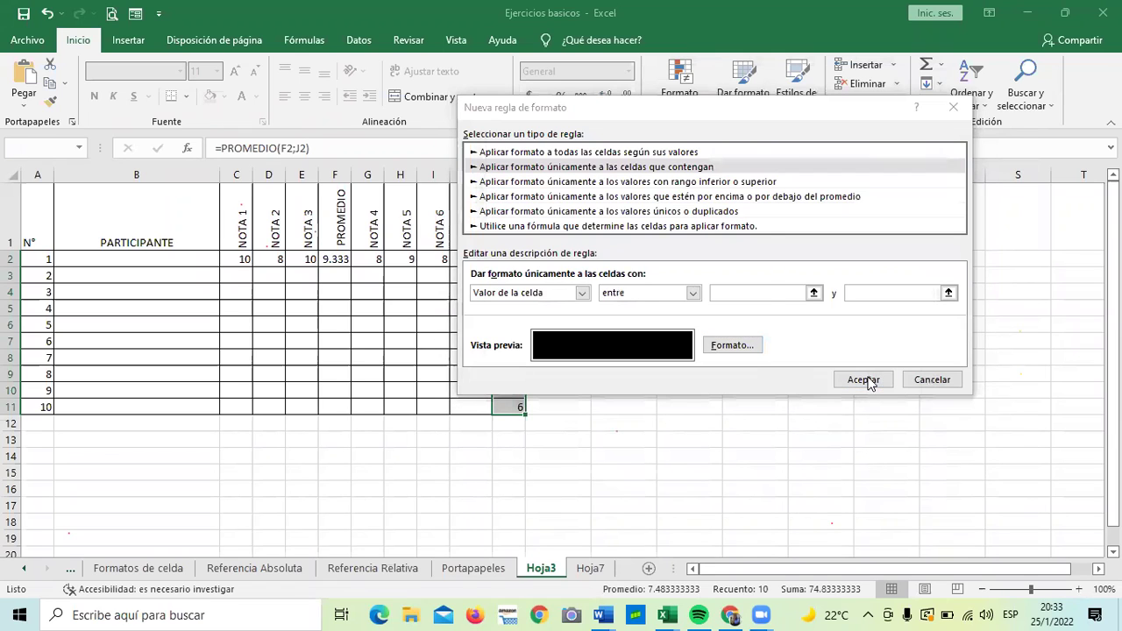
pyautogui.click(585, 354)
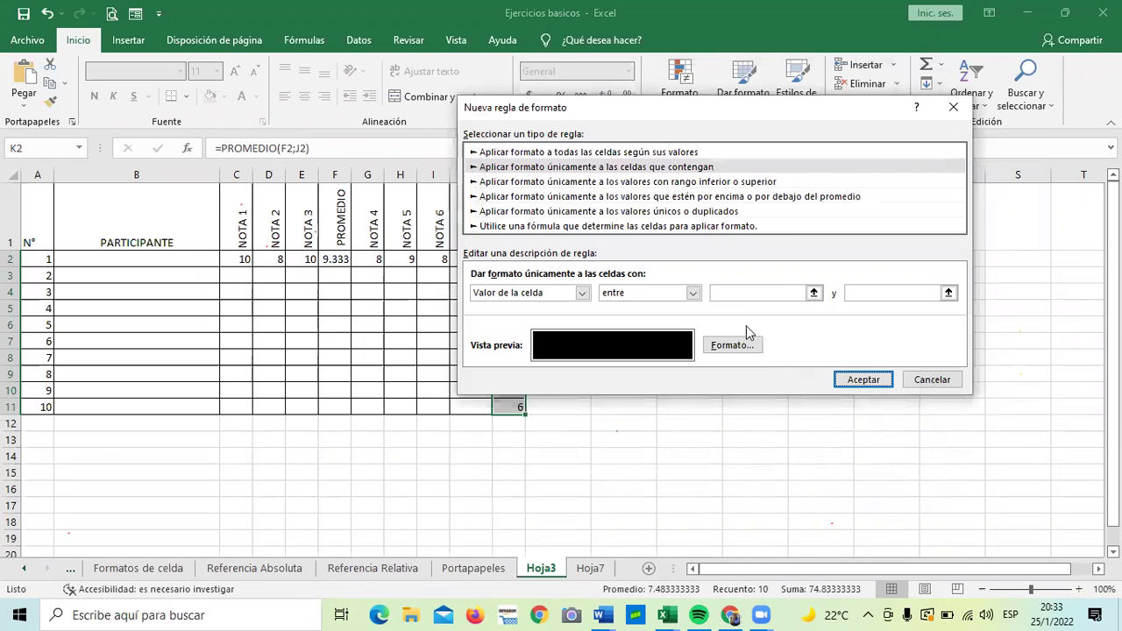
pyautogui.write('7')
pyautogui.click(910, 292)
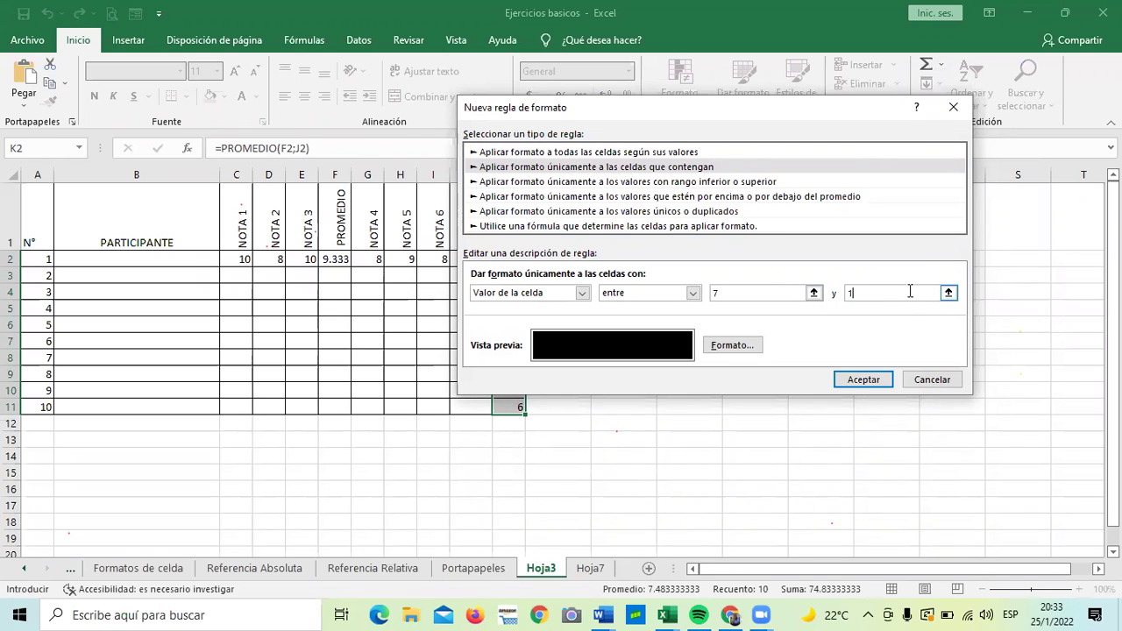
pyautogui.write('10')
pyautogui.click(863, 379)
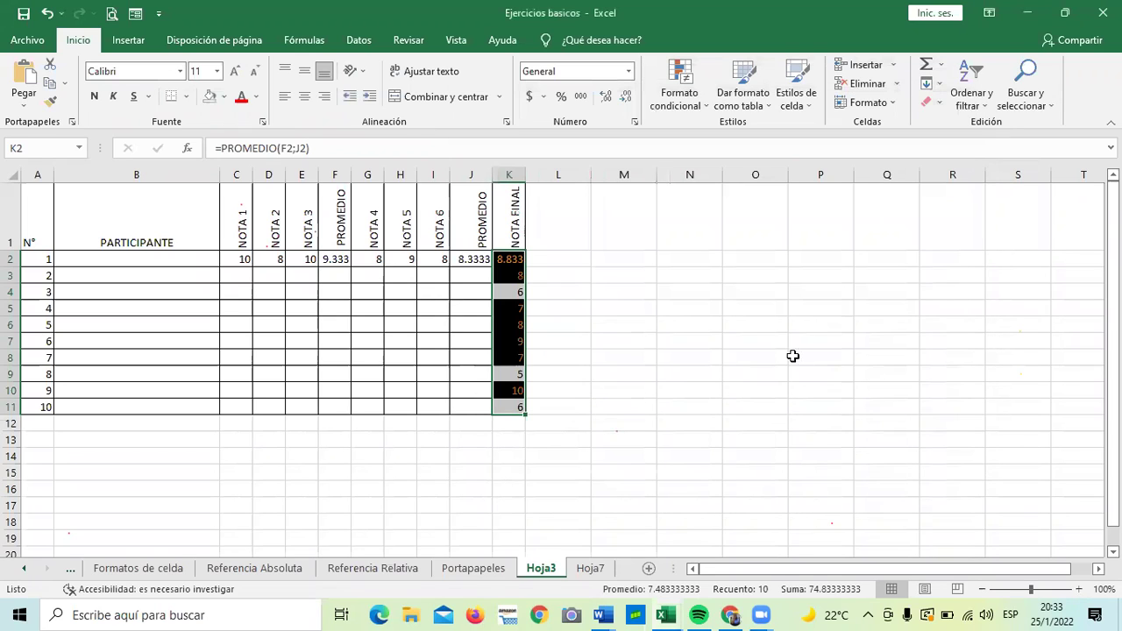
pyautogui.click(790, 356)
pyautogui.click(647, 387)
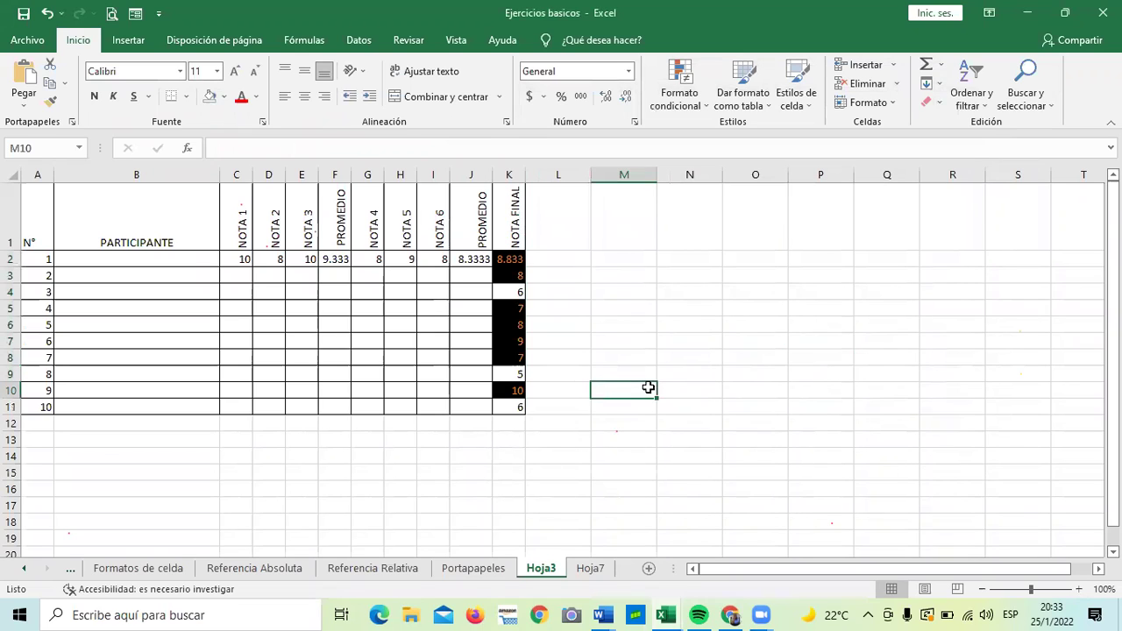
pyautogui.click(677, 358)
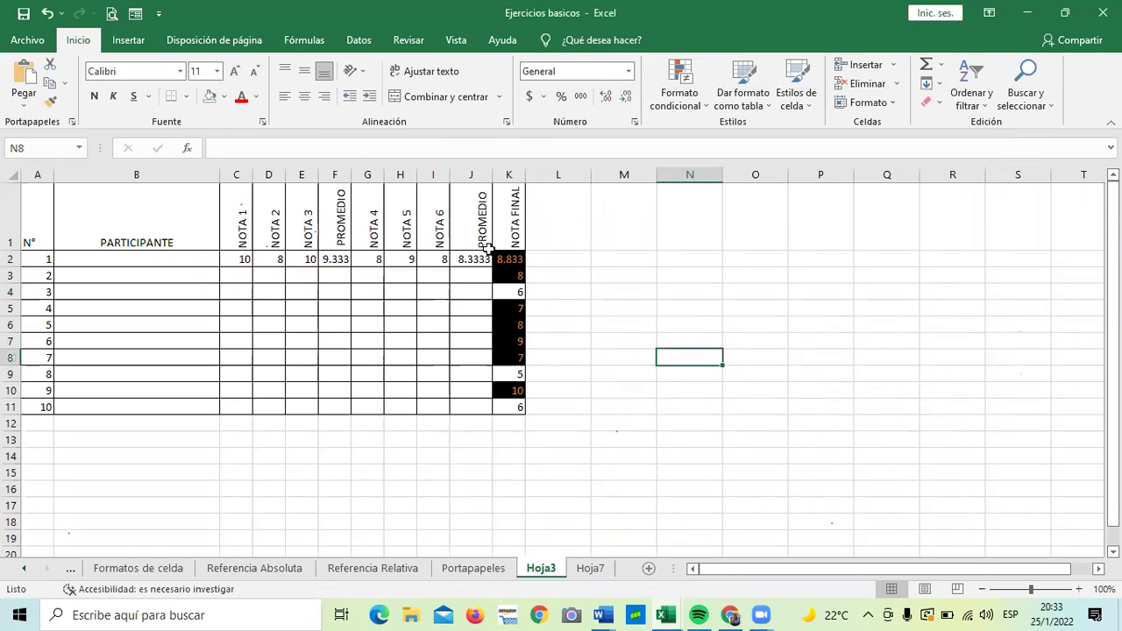
# Clear all conditional formatting rules from the NOTA FINAL grades in K2:K11
pyautogui.moveTo(508, 254); pyautogui.dragTo(508, 410)
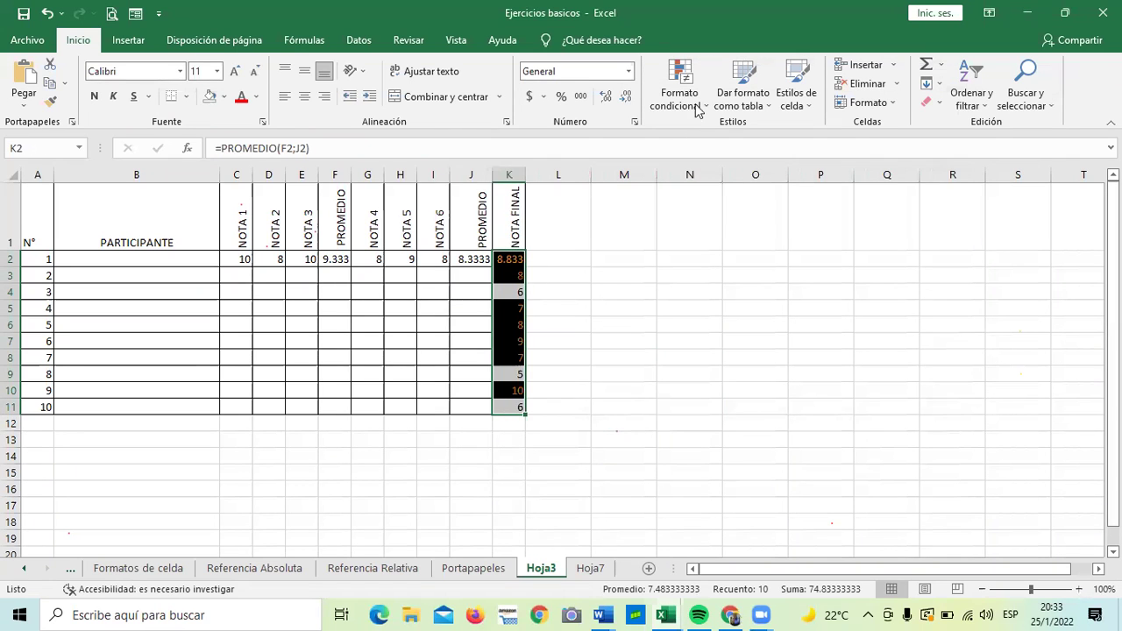
pyautogui.click(696, 101)
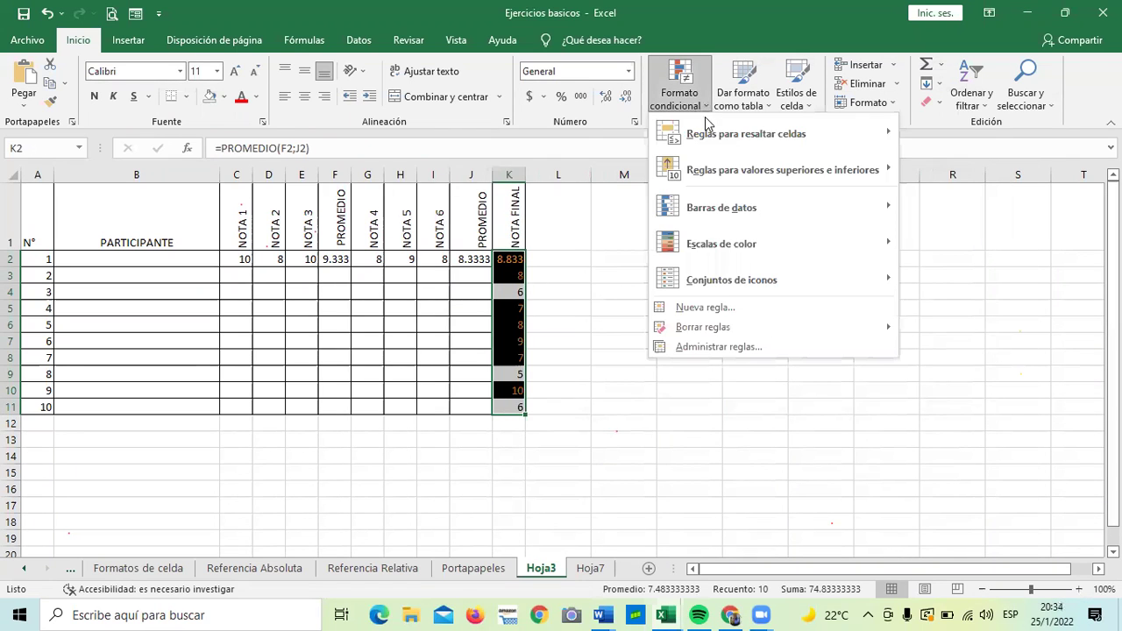
pyautogui.moveTo(718, 327)
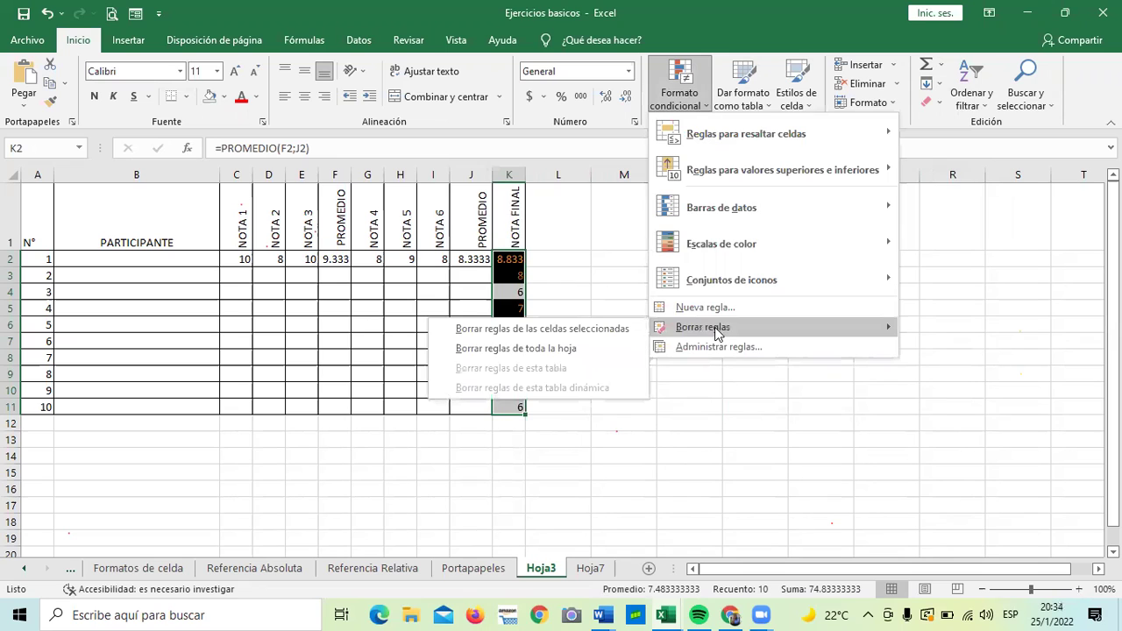
pyautogui.click(570, 329)
pyautogui.click(666, 337)
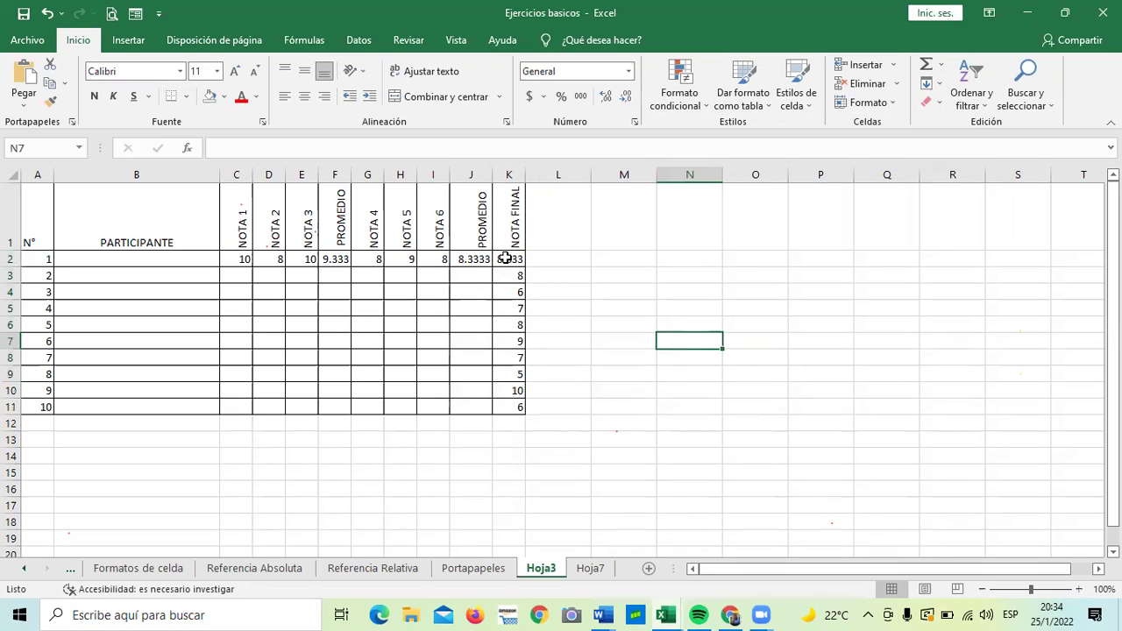
# Start a new rule on K1:K11 with the type Aplicar formato únicamente a las celdas que contengan
pyautogui.click(504, 258)
pyautogui.moveTo(511, 243); pyautogui.dragTo(519, 408)
pyautogui.click(697, 105)
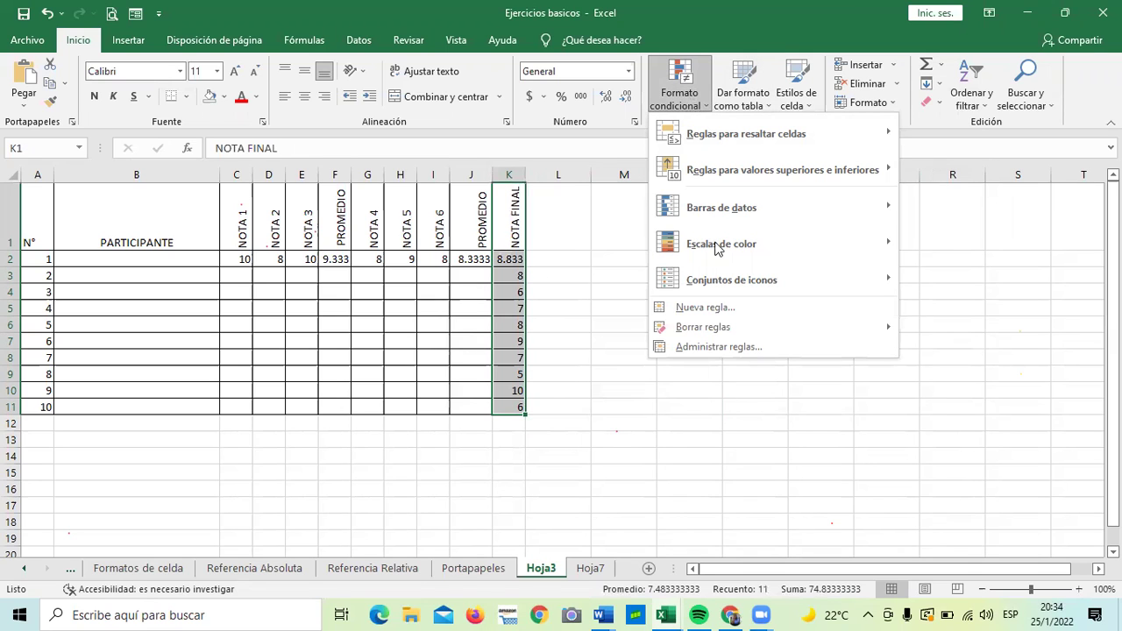
pyautogui.click(735, 307)
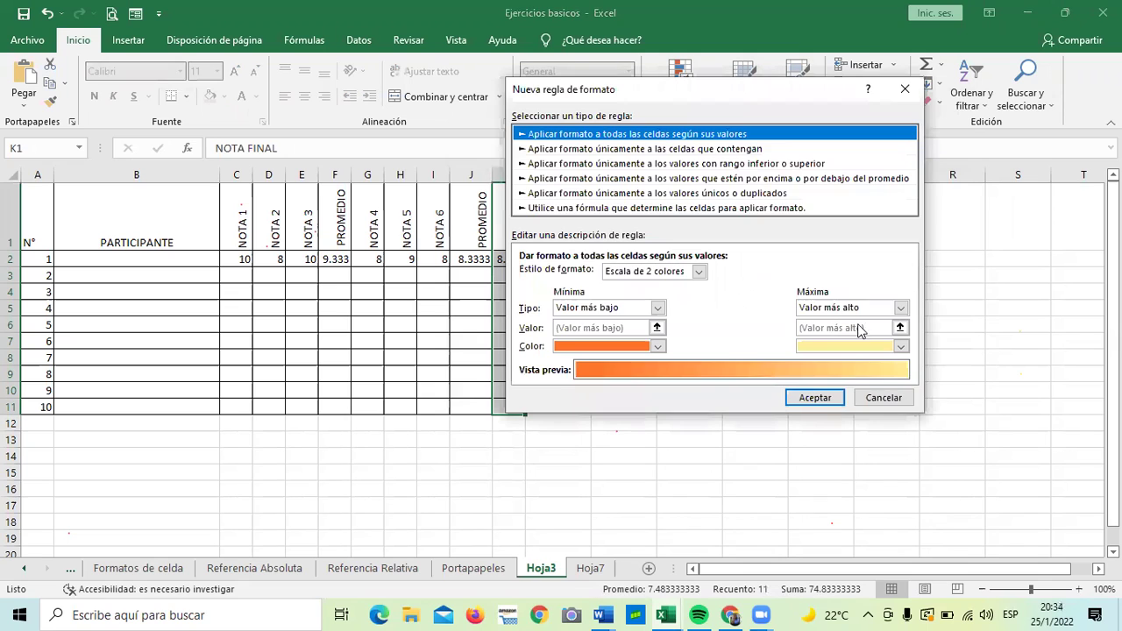
pyautogui.click(742, 151)
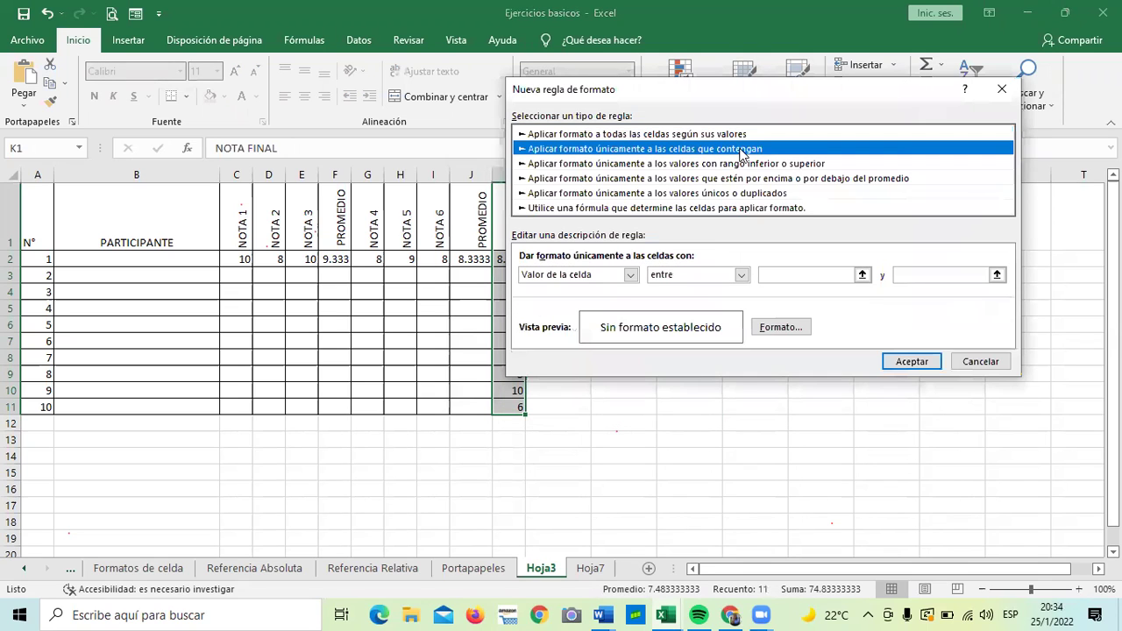
# Set the new rule's cell value condition to entre 7 and 10
pyautogui.click(798, 276)
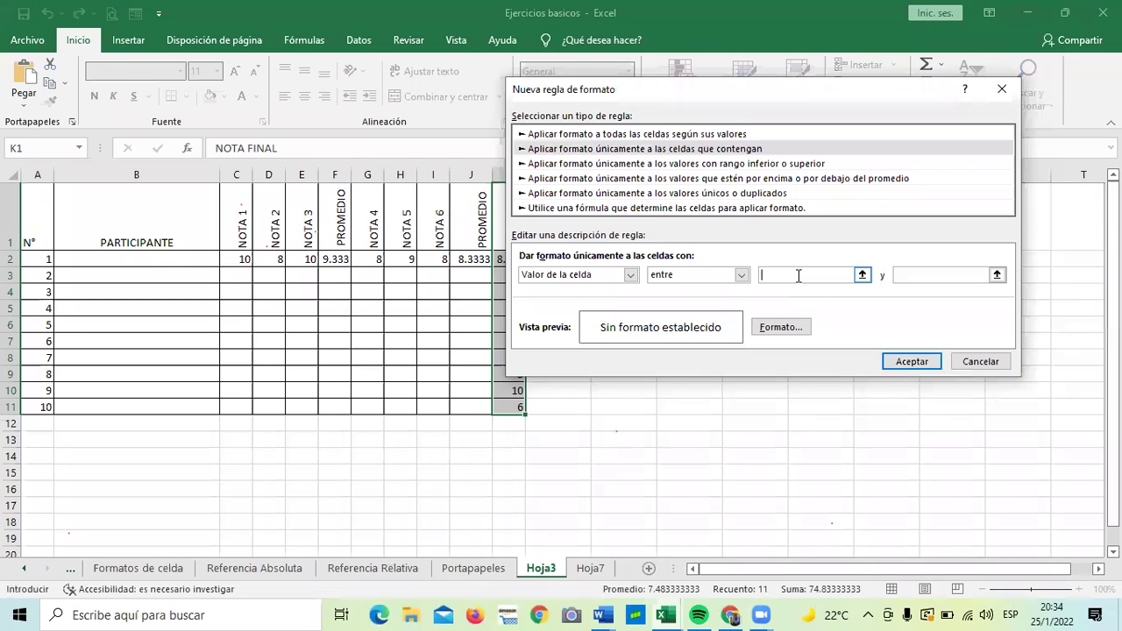
pyautogui.write('7')
pyautogui.write('10')
# Give the rule an orange background fill
pyautogui.click(789, 326)
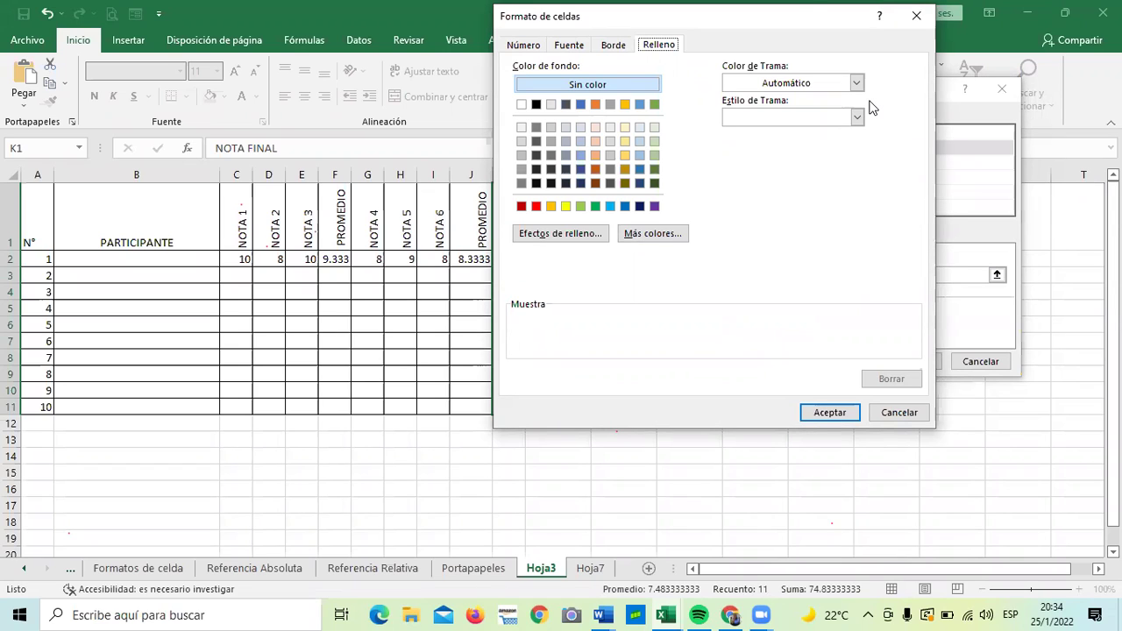
pyautogui.click(725, 7)
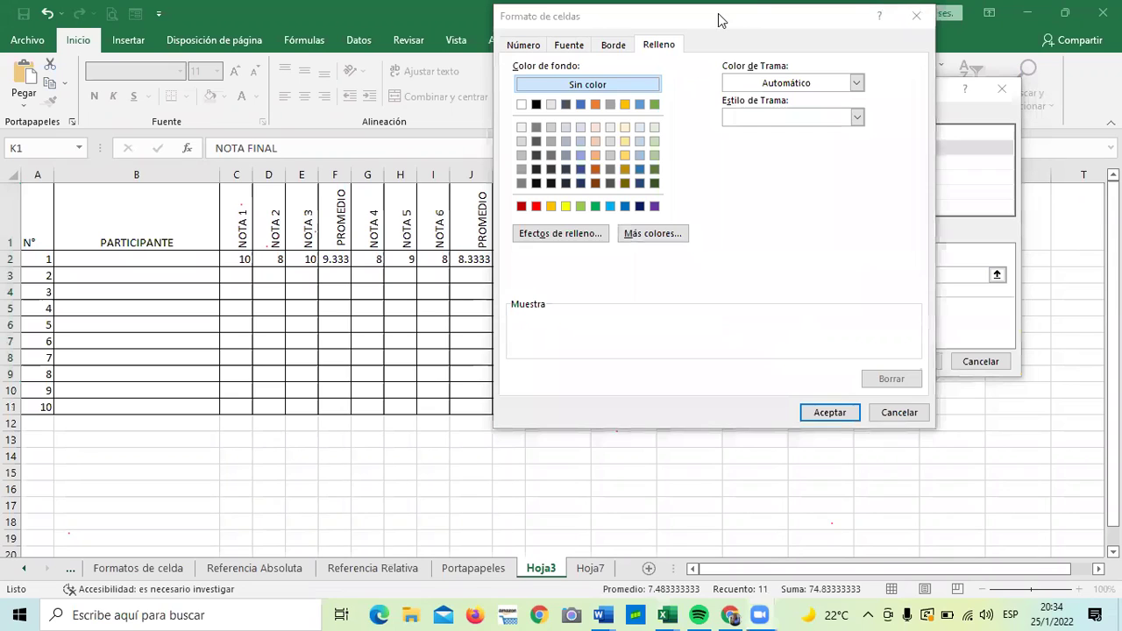
pyautogui.moveTo(718, 14); pyautogui.dragTo(734, 182)
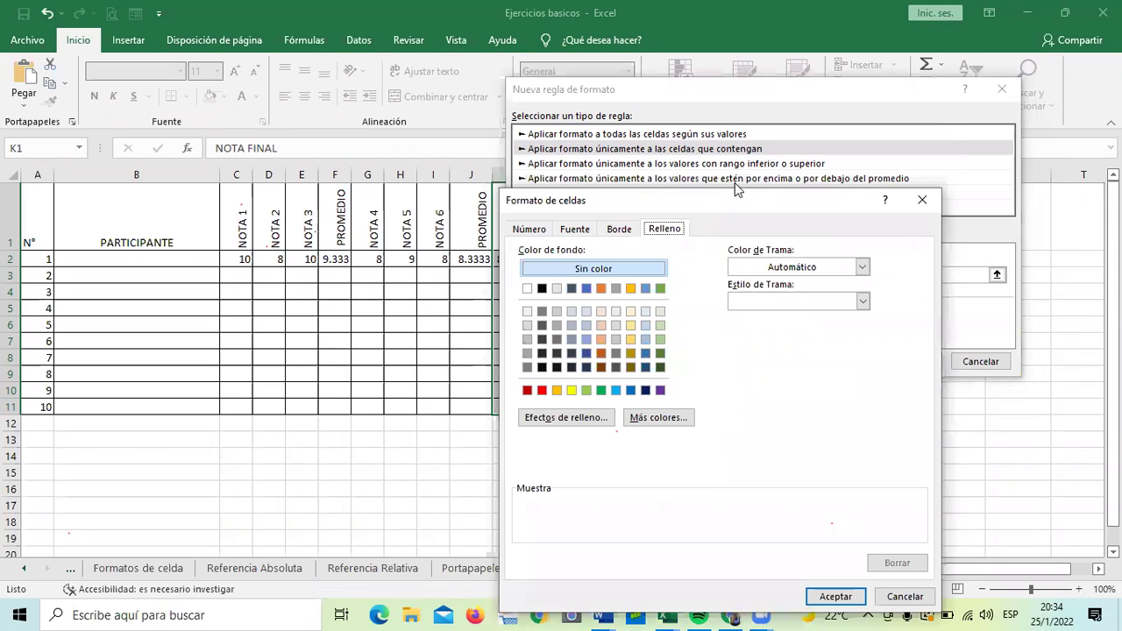
pyautogui.moveTo(827, 201); pyautogui.dragTo(842, 118)
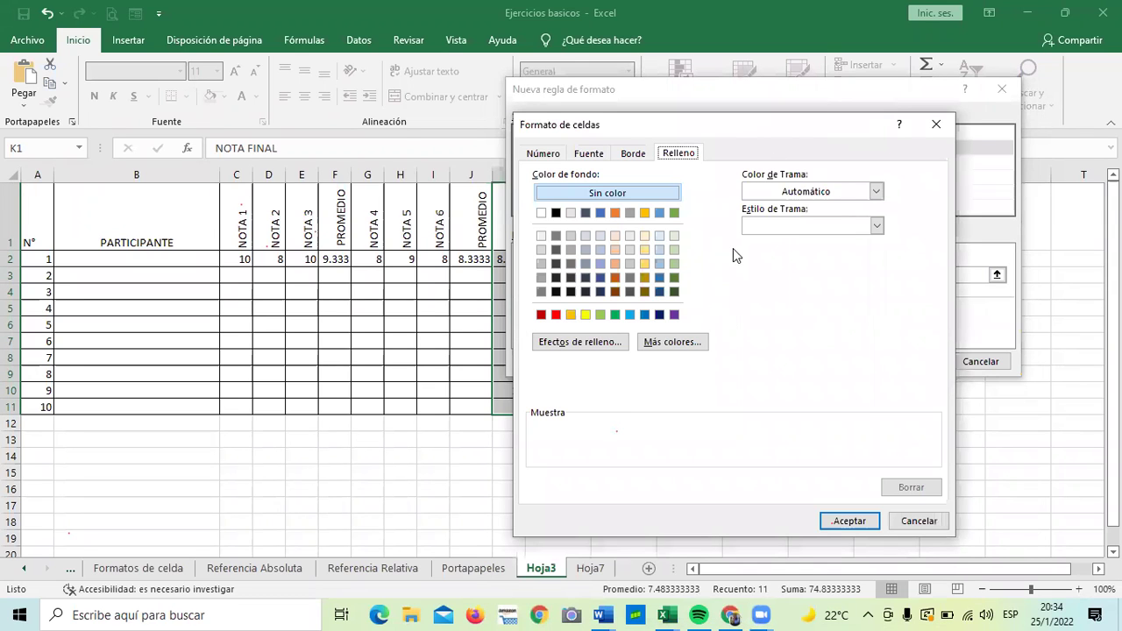
pyautogui.click(571, 314)
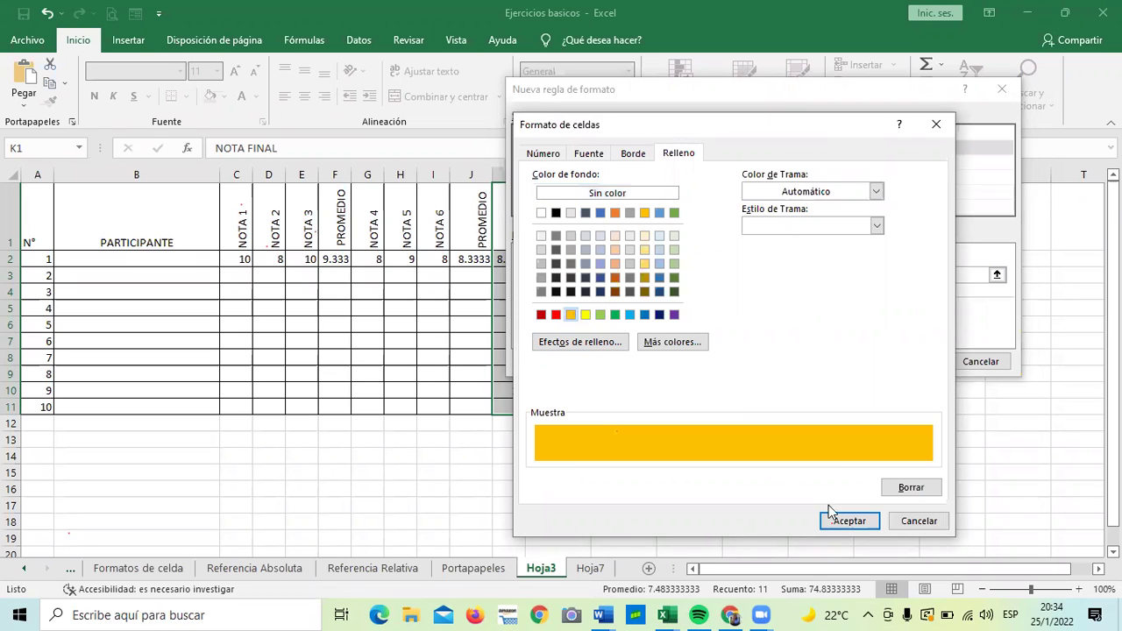
pyautogui.click(851, 522)
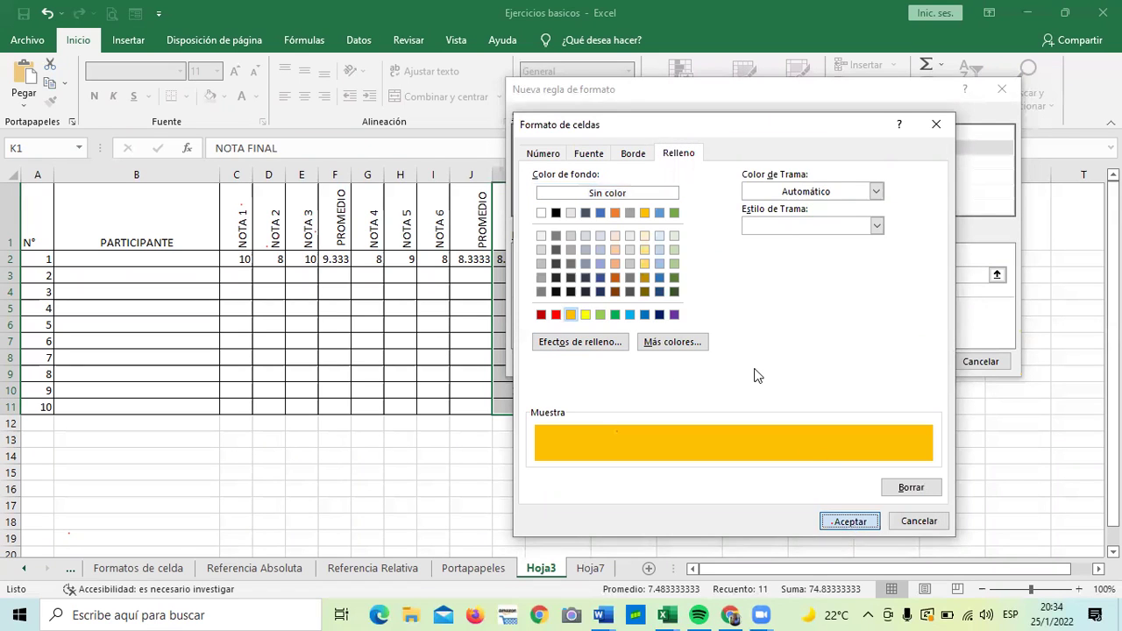
# Change the rule's background fill to green with a matching green font colour, and apply it to K1:K11
pyautogui.click(788, 326)
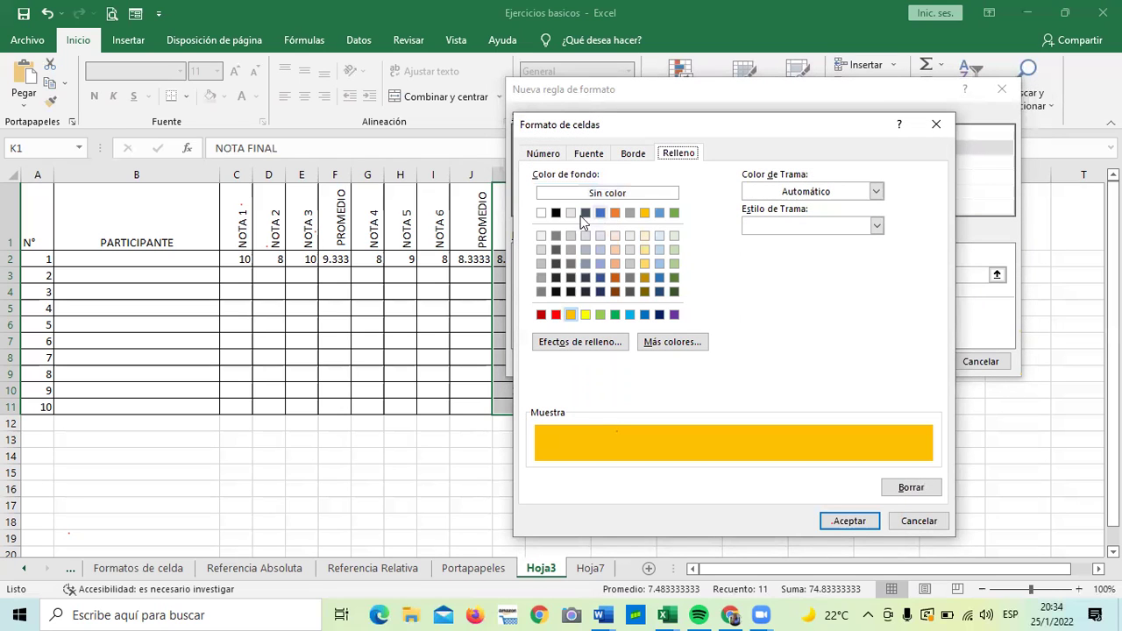
pyautogui.click(675, 213)
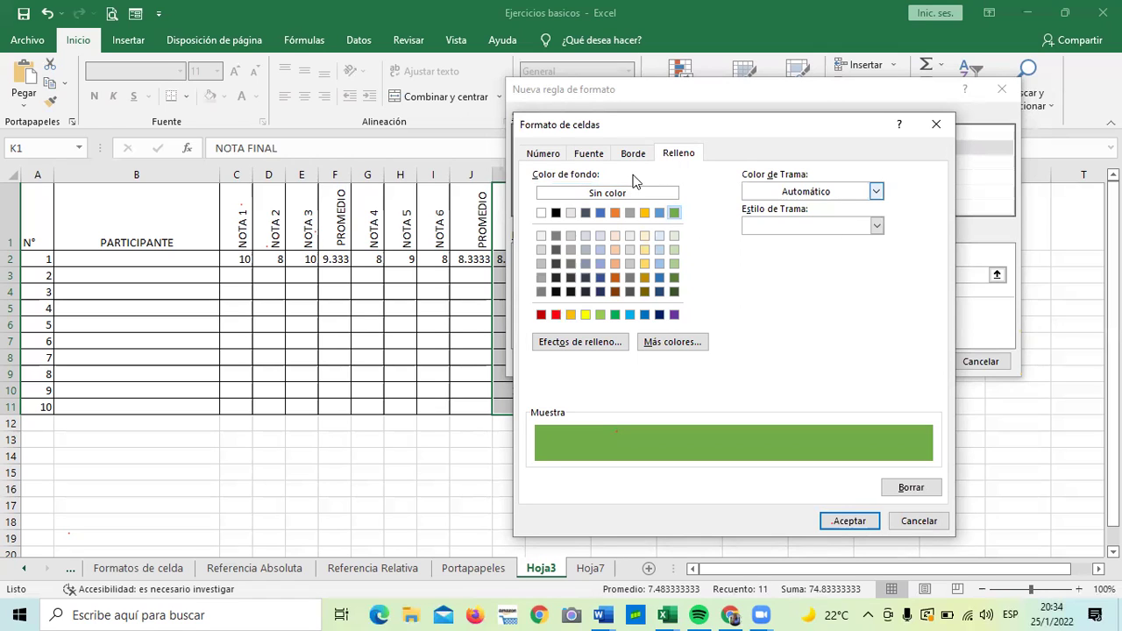
pyautogui.click(593, 155)
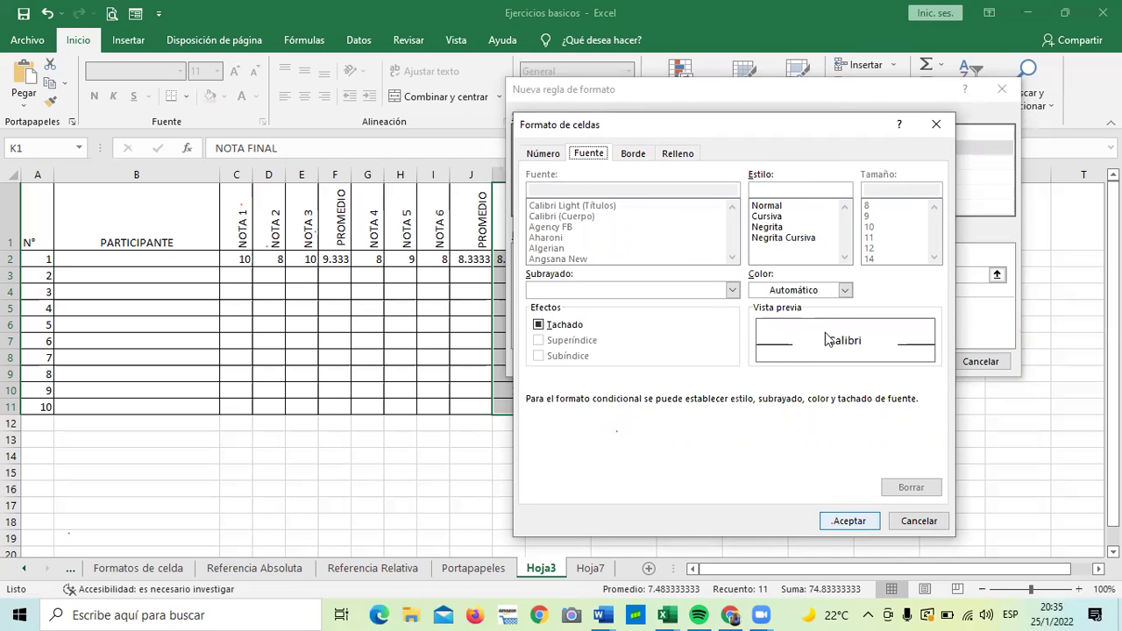
pyautogui.click(846, 290)
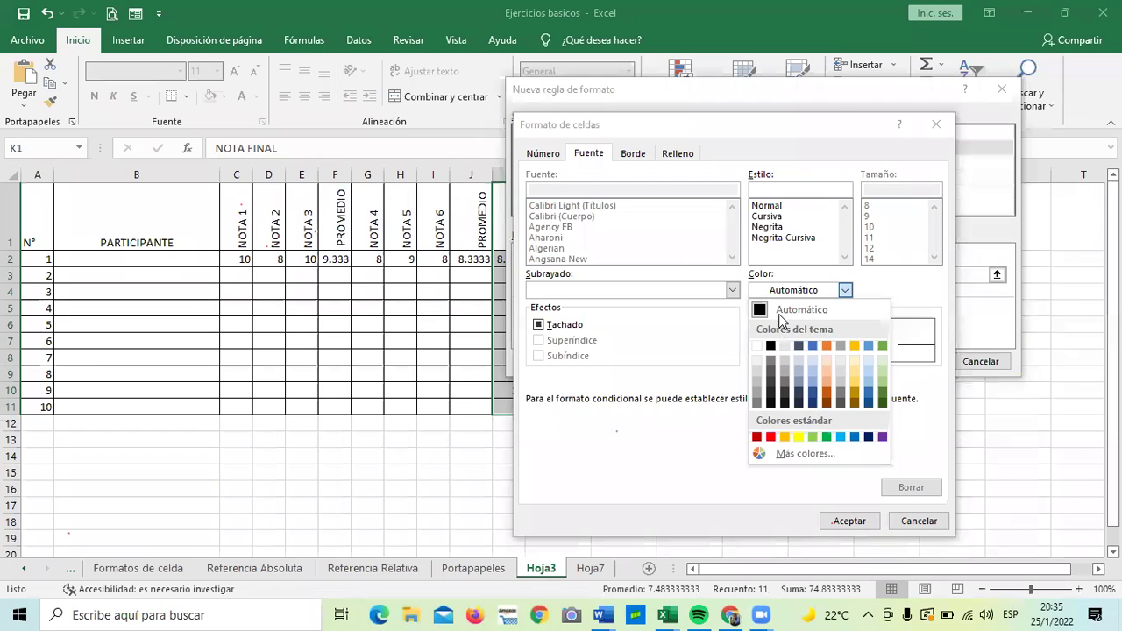
pyautogui.click(884, 391)
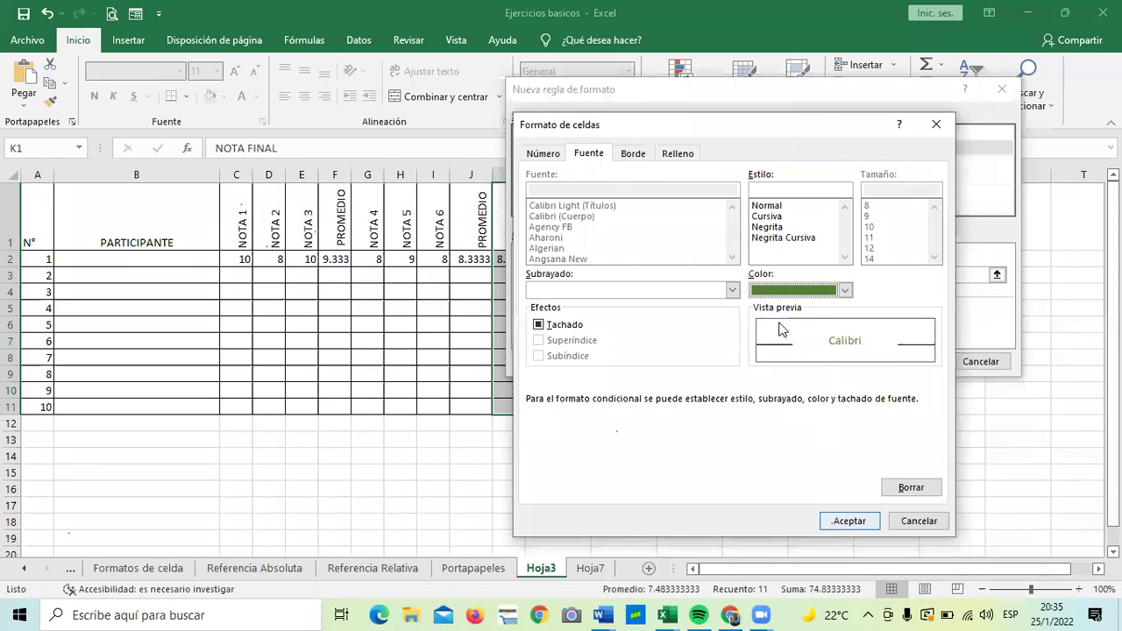
pyautogui.click(845, 291)
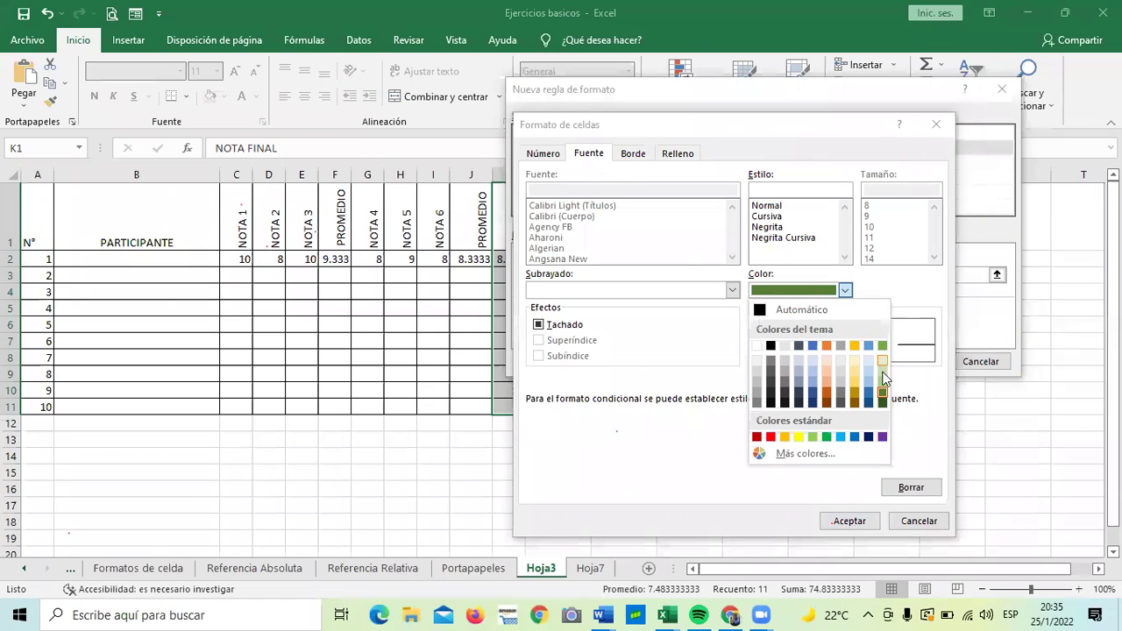
pyautogui.click(883, 363)
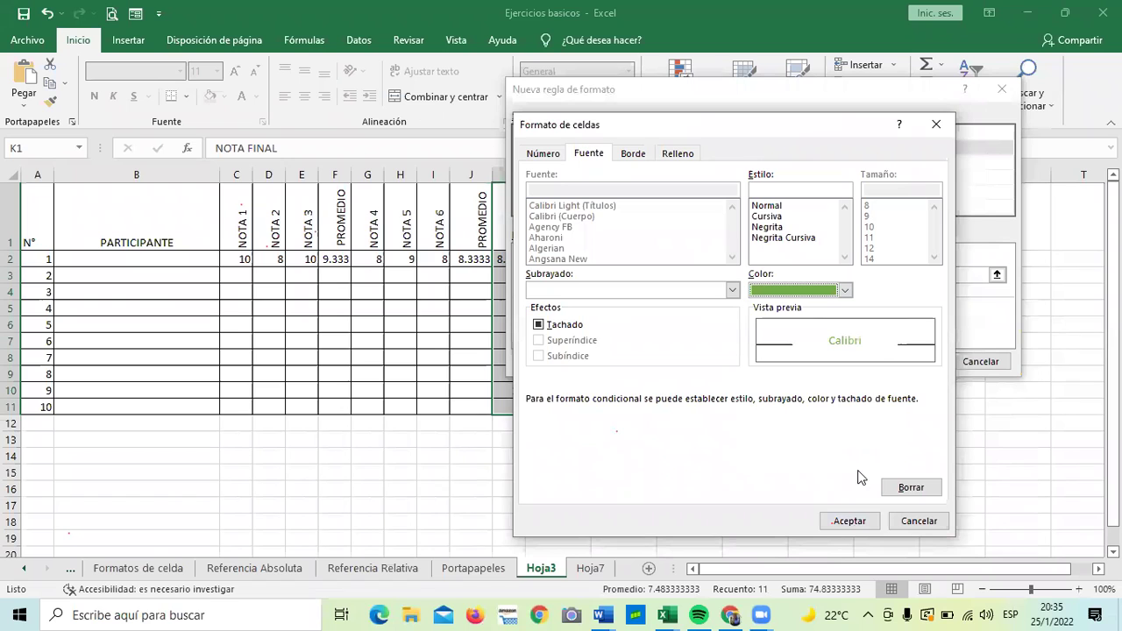
pyautogui.click(857, 525)
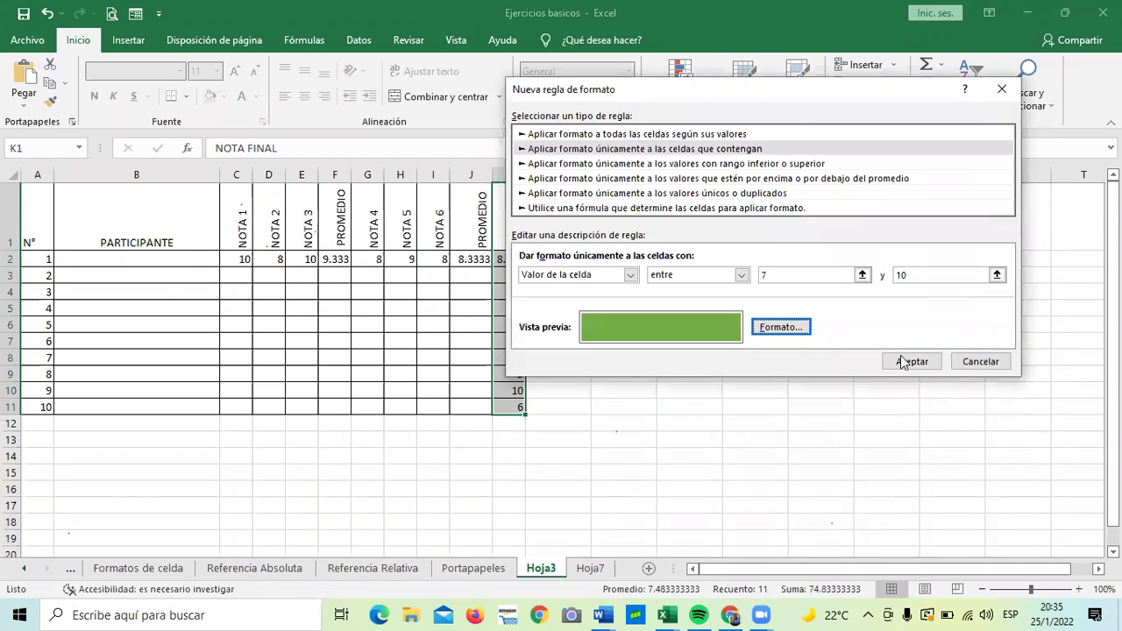
pyautogui.click(912, 361)
# Examine the NOTA FINAL cells, comparing the grades from 7 to 10 with those outside that range
pyautogui.click(795, 357)
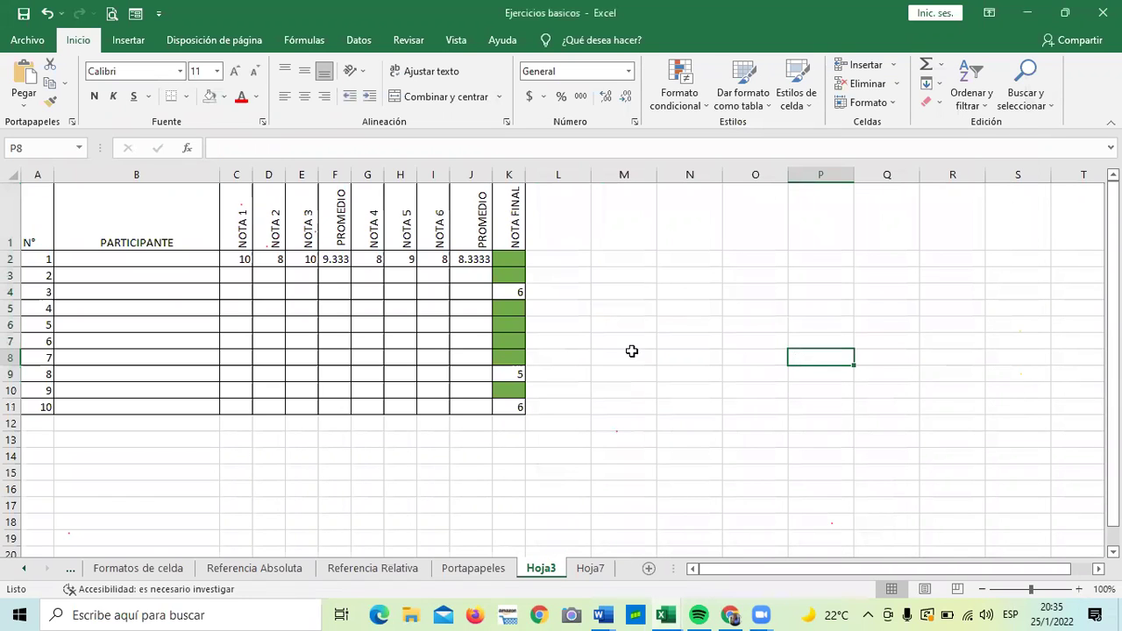
pyautogui.click(508, 357)
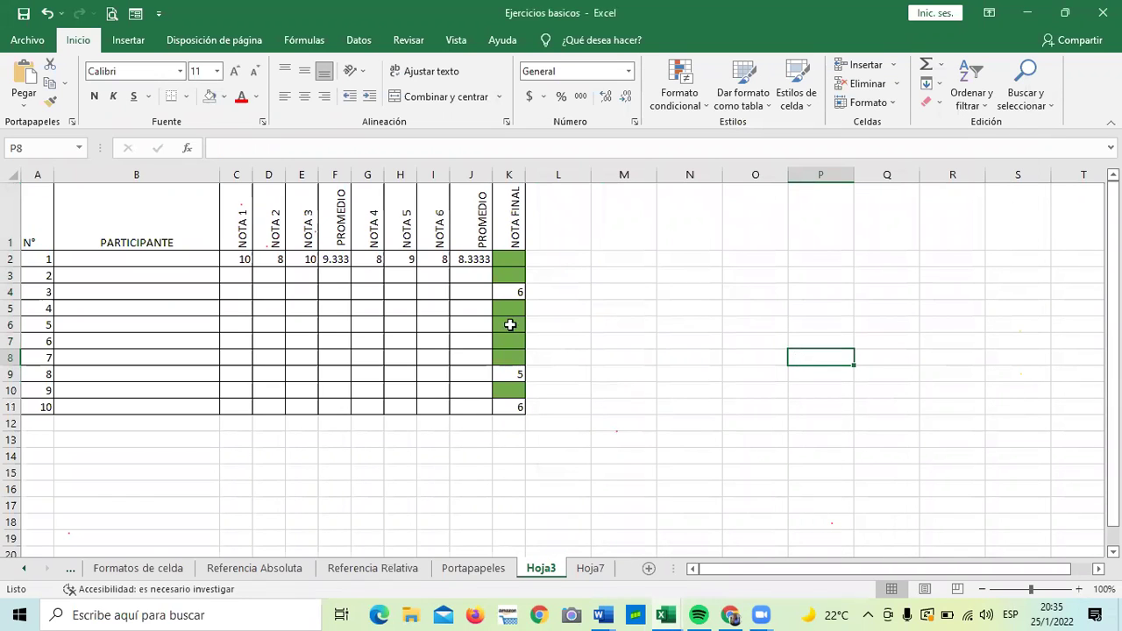
pyautogui.click(512, 260)
pyautogui.moveTo(508, 259); pyautogui.dragTo(527, 390)
pyautogui.click(690, 291)
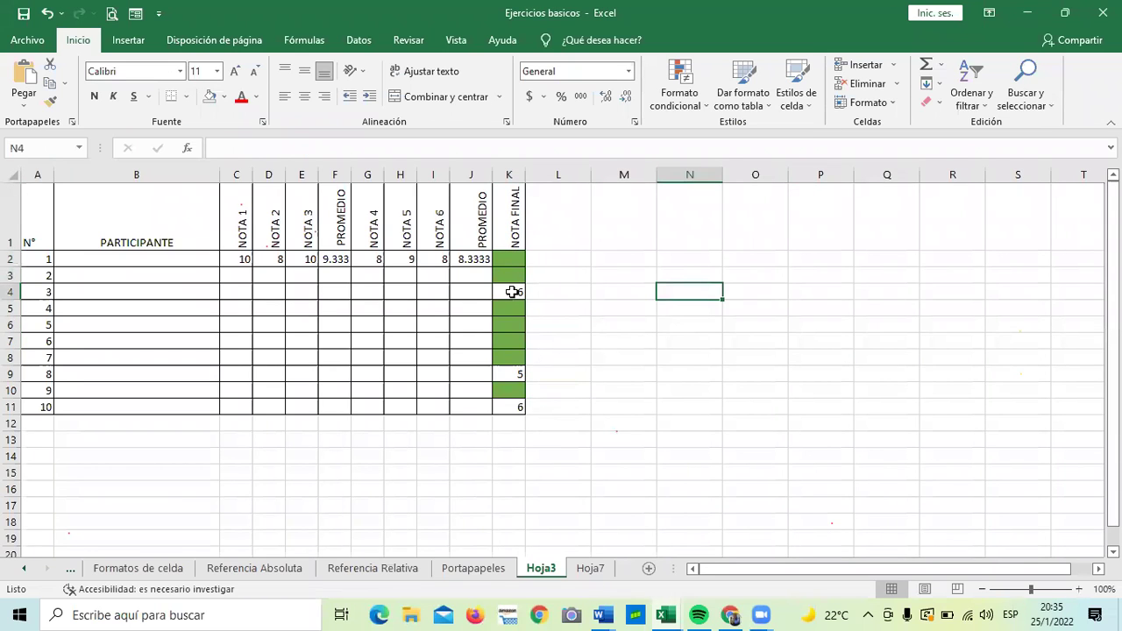
pyautogui.click(505, 374)
pyautogui.click(512, 409)
pyautogui.click(509, 373)
pyautogui.click(513, 292)
# Start another rule on K1:K11 with the type Aplicar formato únicamente a las celdas que contengan
pyautogui.moveTo(509, 249); pyautogui.dragTo(509, 407)
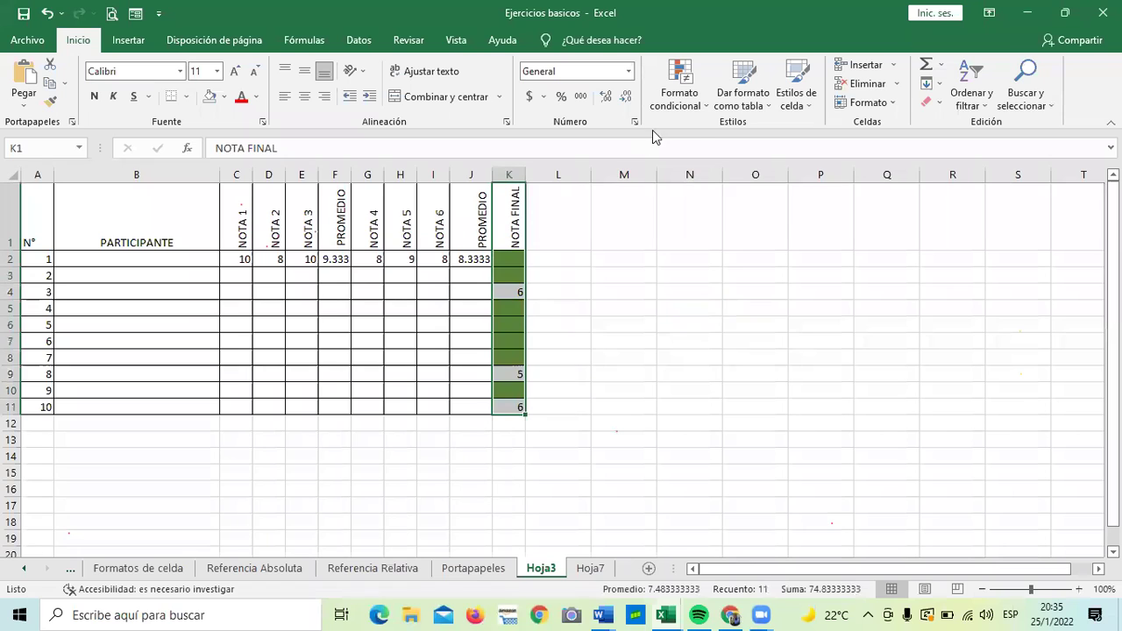
pyautogui.click(679, 91)
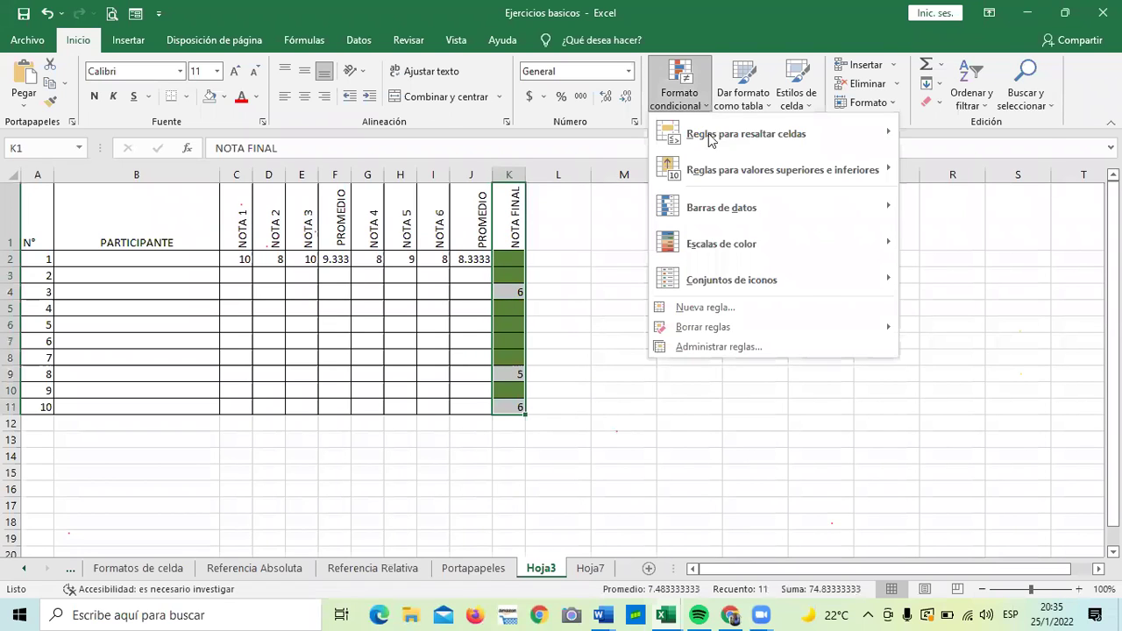
pyautogui.click(756, 308)
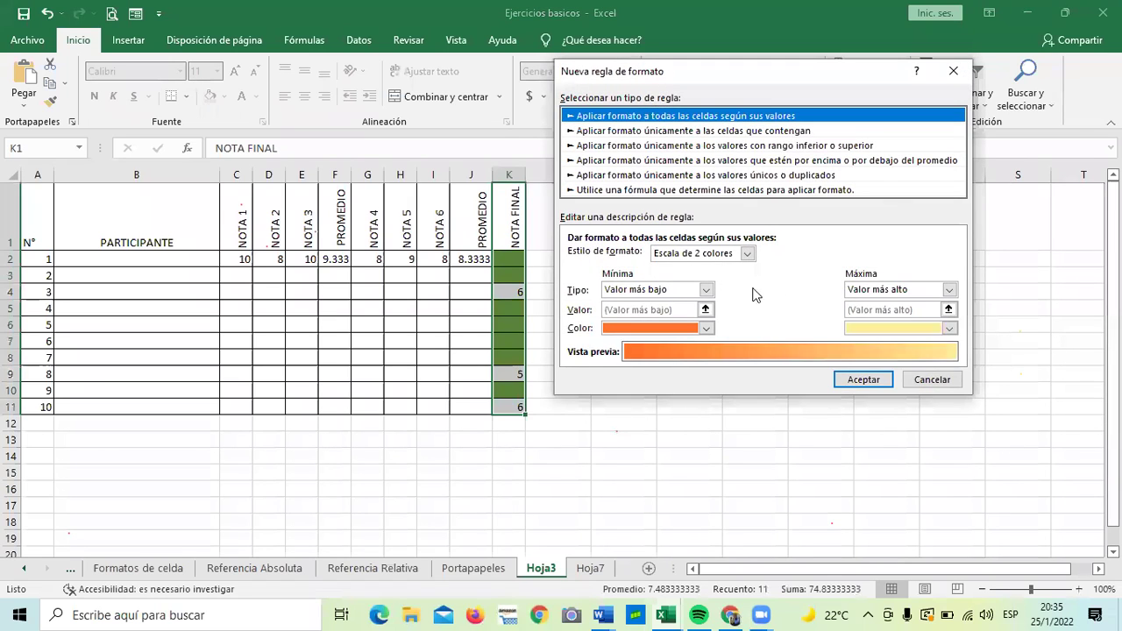
pyautogui.press('Down')
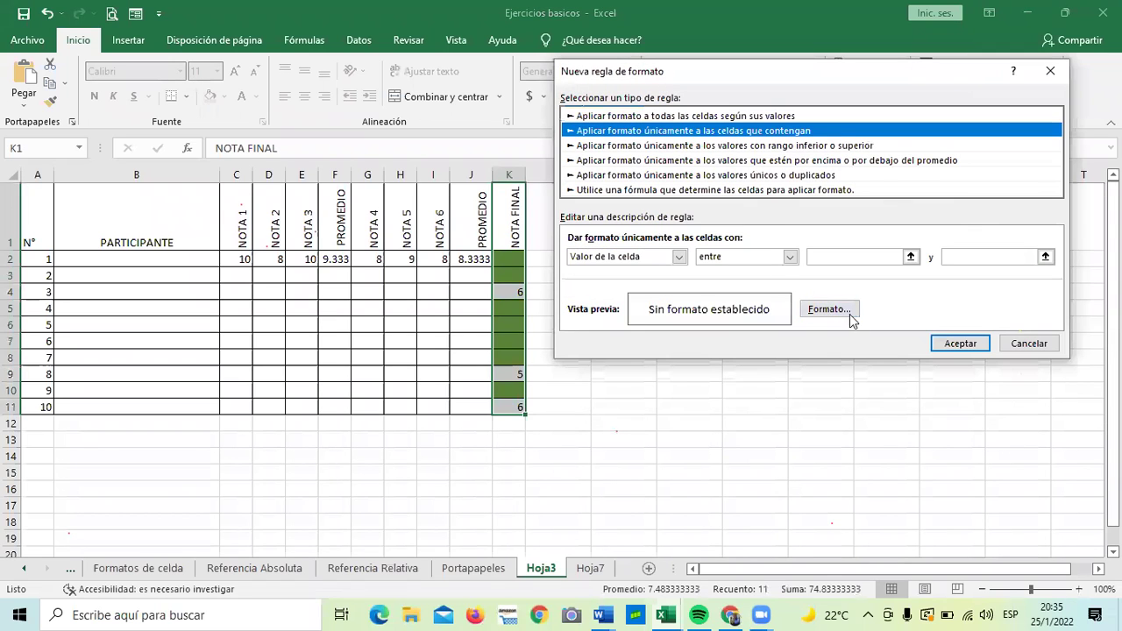
# Set the new rule's background fill to the standard light green
pyautogui.click(846, 311)
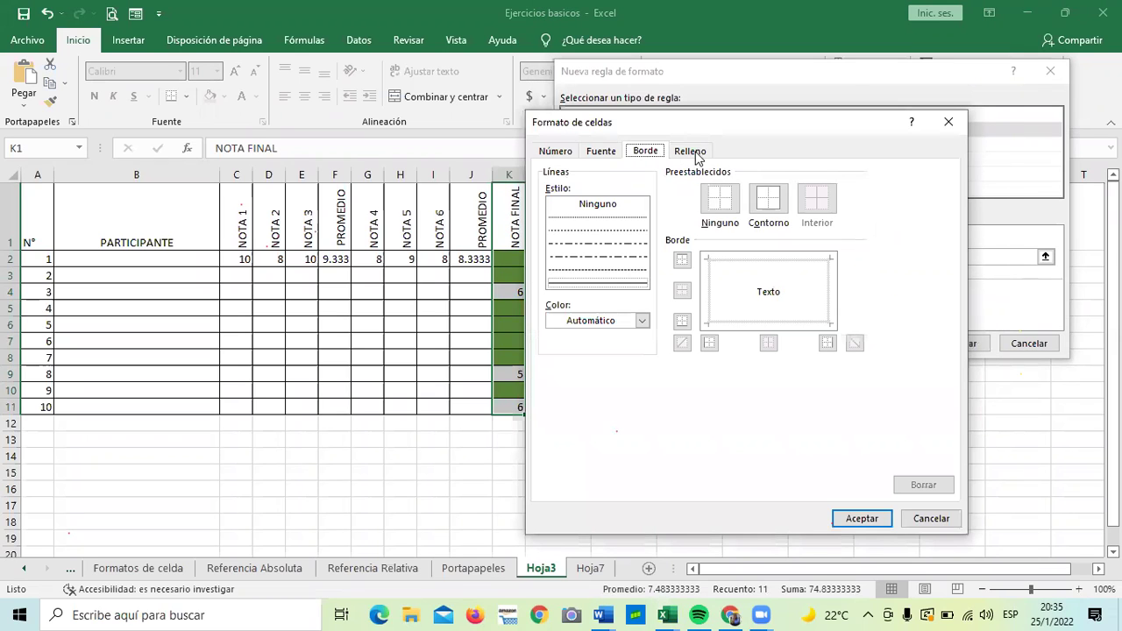
pyautogui.click(693, 151)
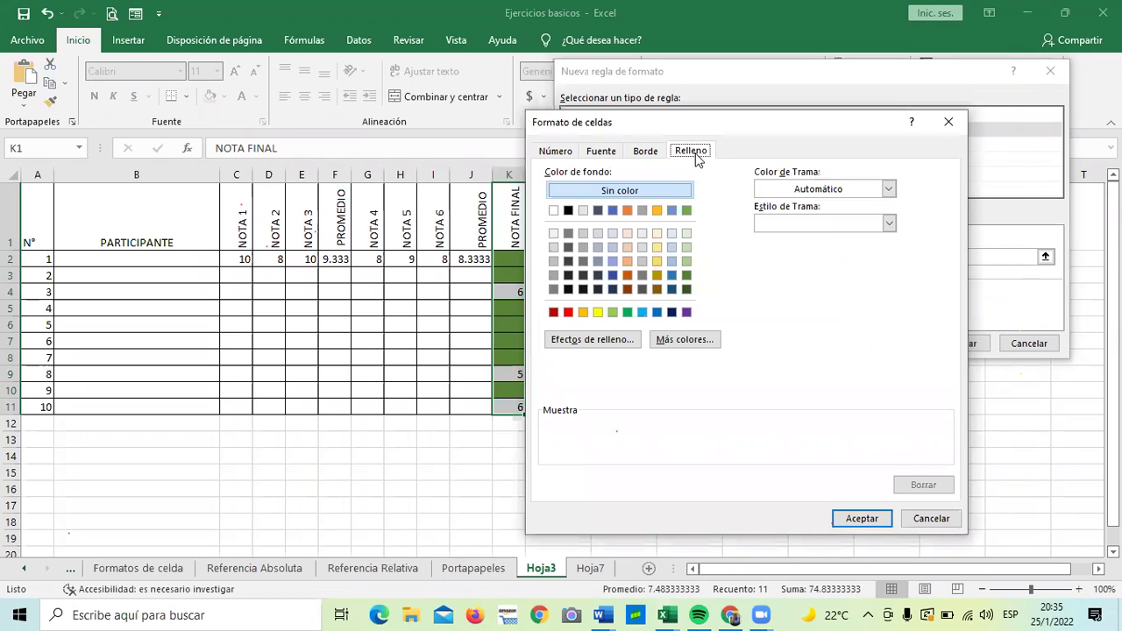
pyautogui.click(614, 313)
pyautogui.click(862, 519)
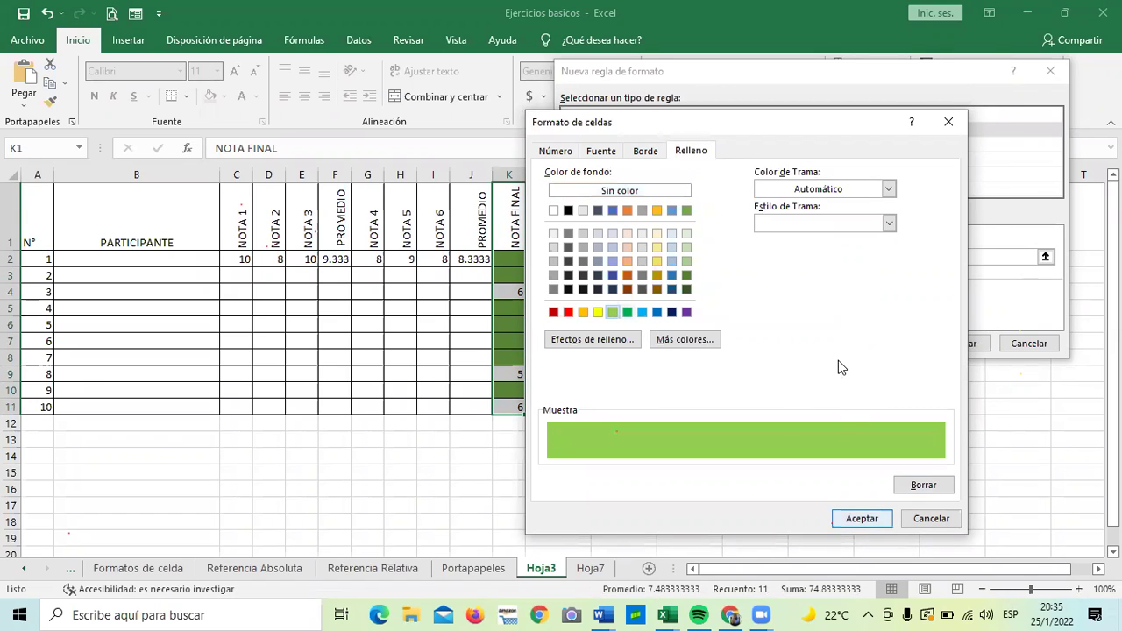
# Set the rule's font colour to Automático
pyautogui.click(842, 308)
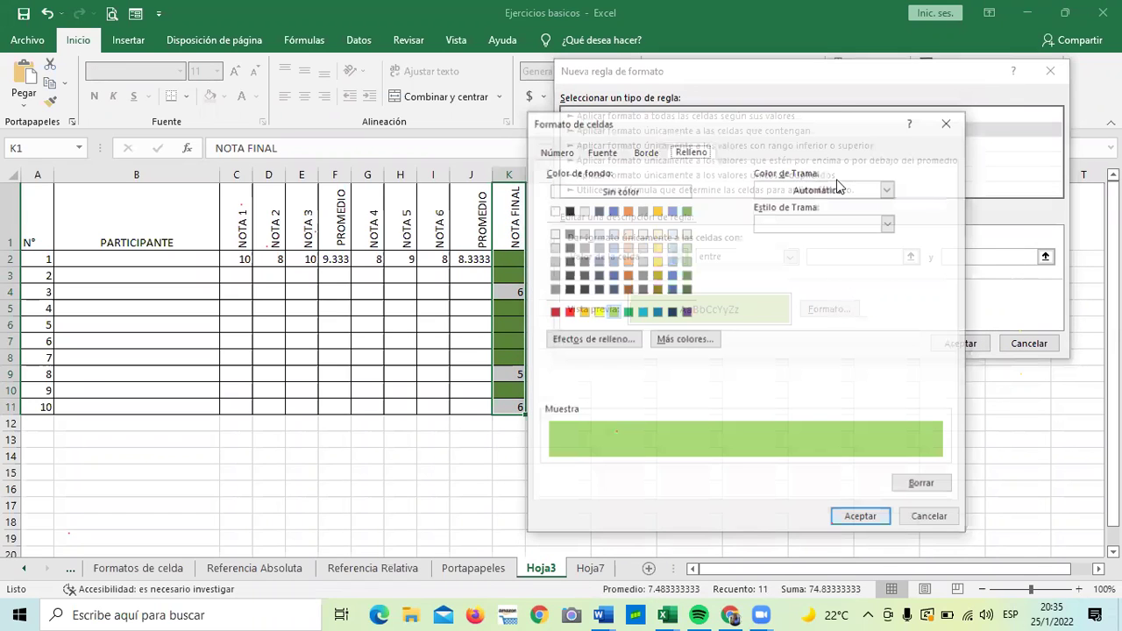
pyautogui.click(600, 151)
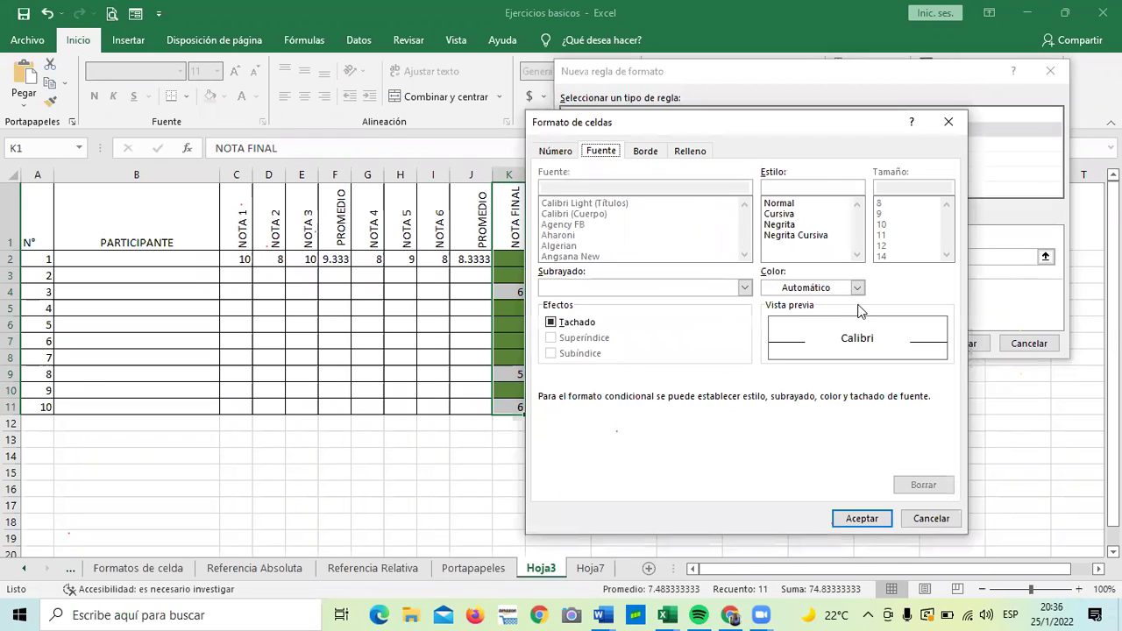
pyautogui.click(858, 288)
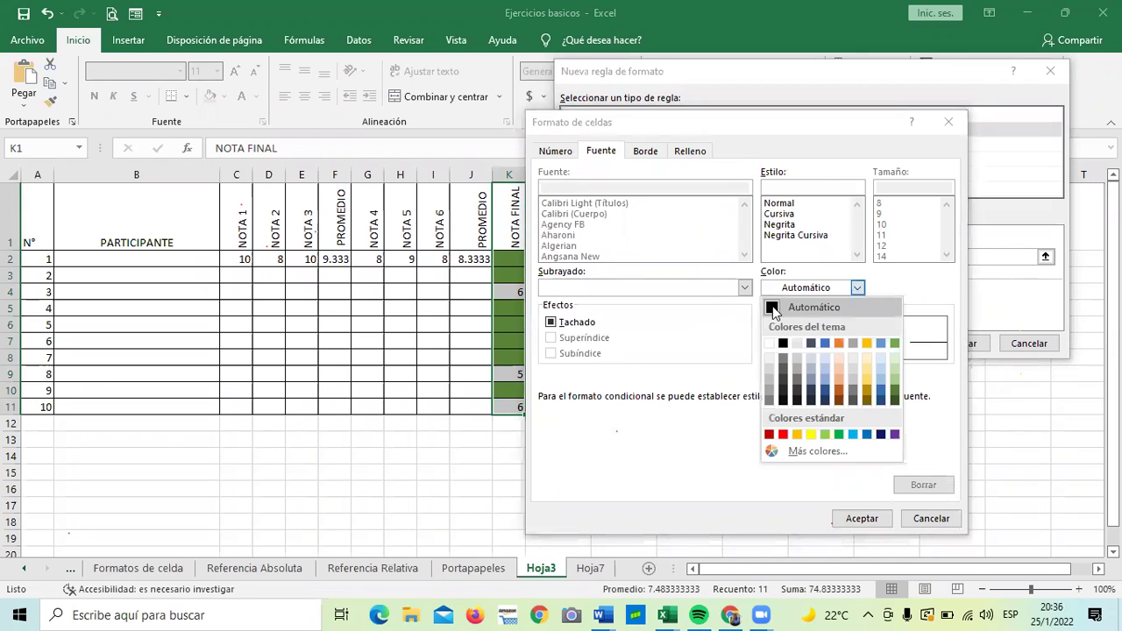
pyautogui.click(798, 307)
pyautogui.click(861, 519)
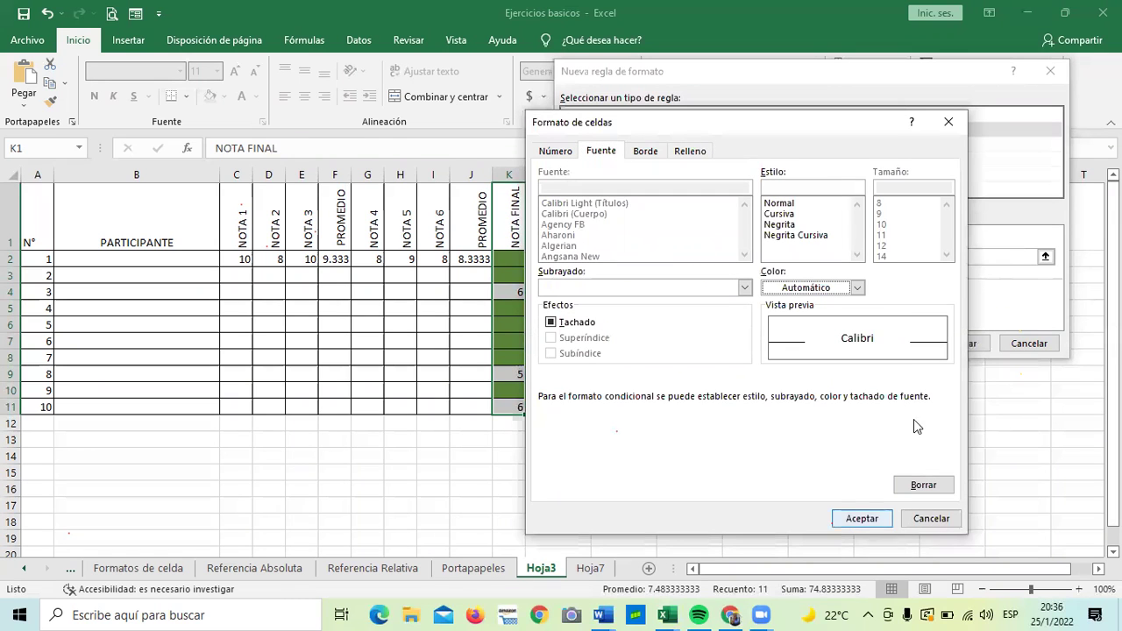
# Set the light green rule's cell value condition to entre 7 and 10 and apply it to K1:K11
pyautogui.click(970, 343)
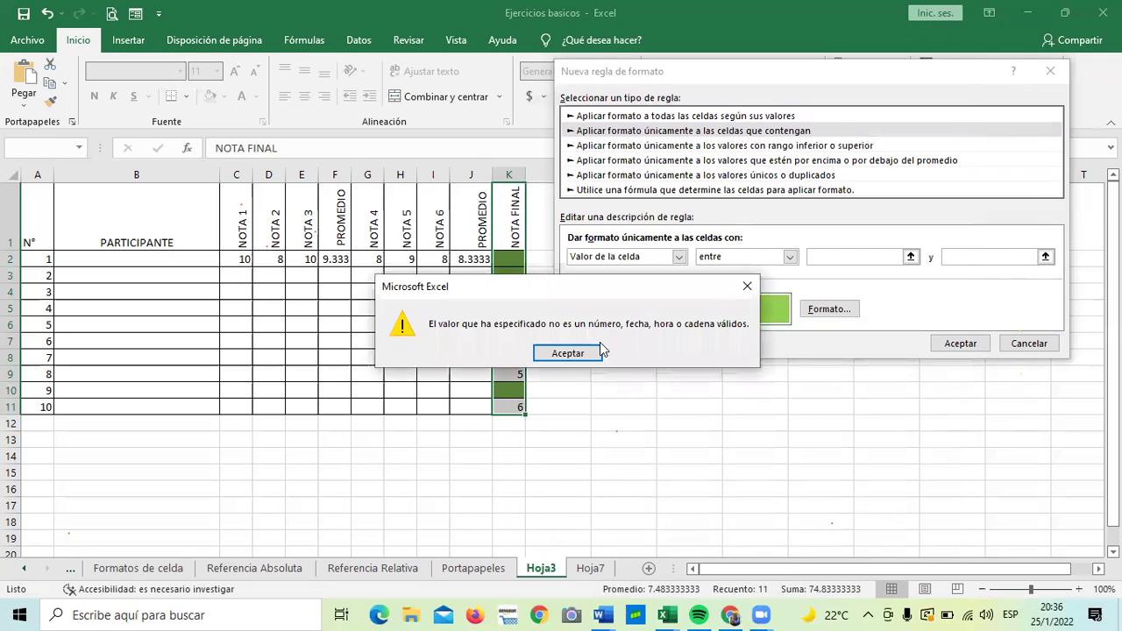
pyautogui.press('Return')
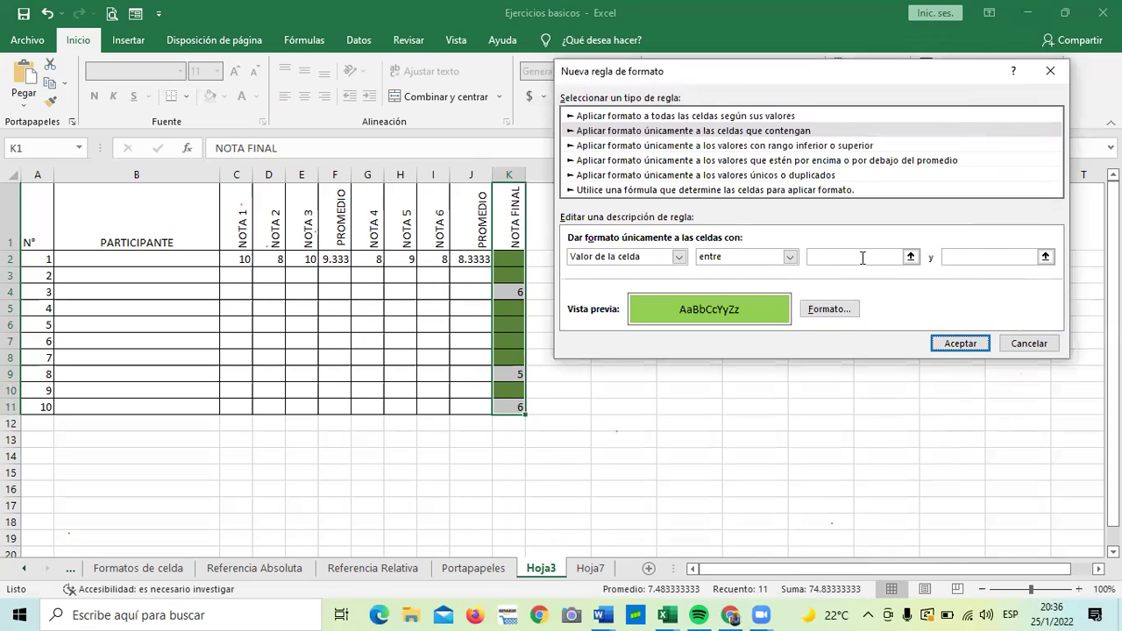
pyautogui.click(862, 258)
pyautogui.write('7')
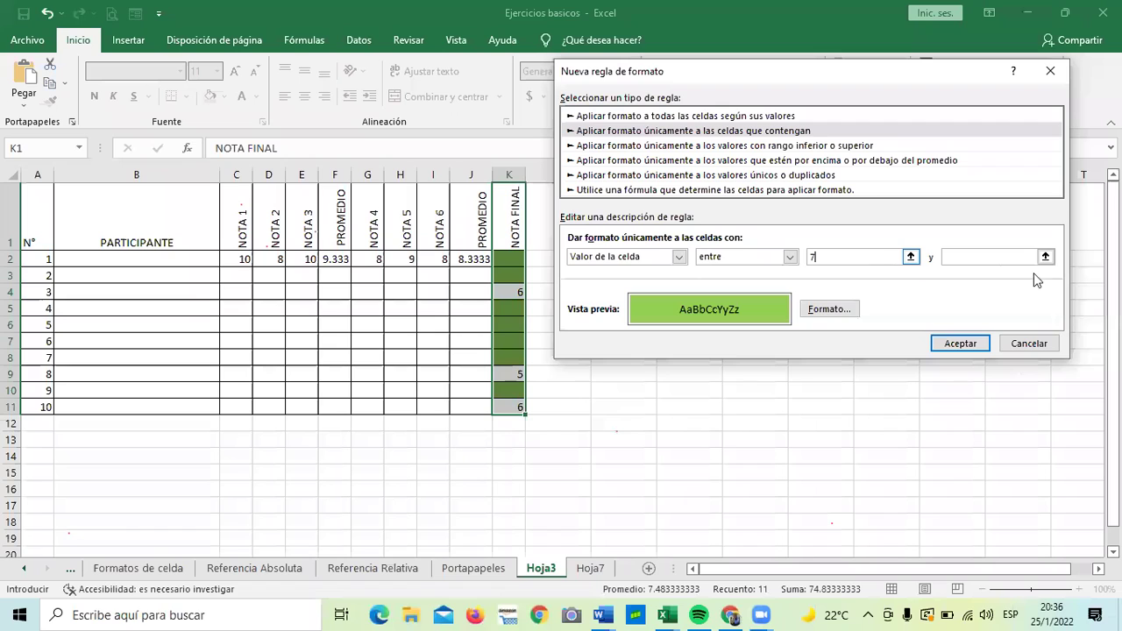
pyautogui.click(1000, 256)
pyautogui.write('10')
pyautogui.press('Return')
pyautogui.click(927, 347)
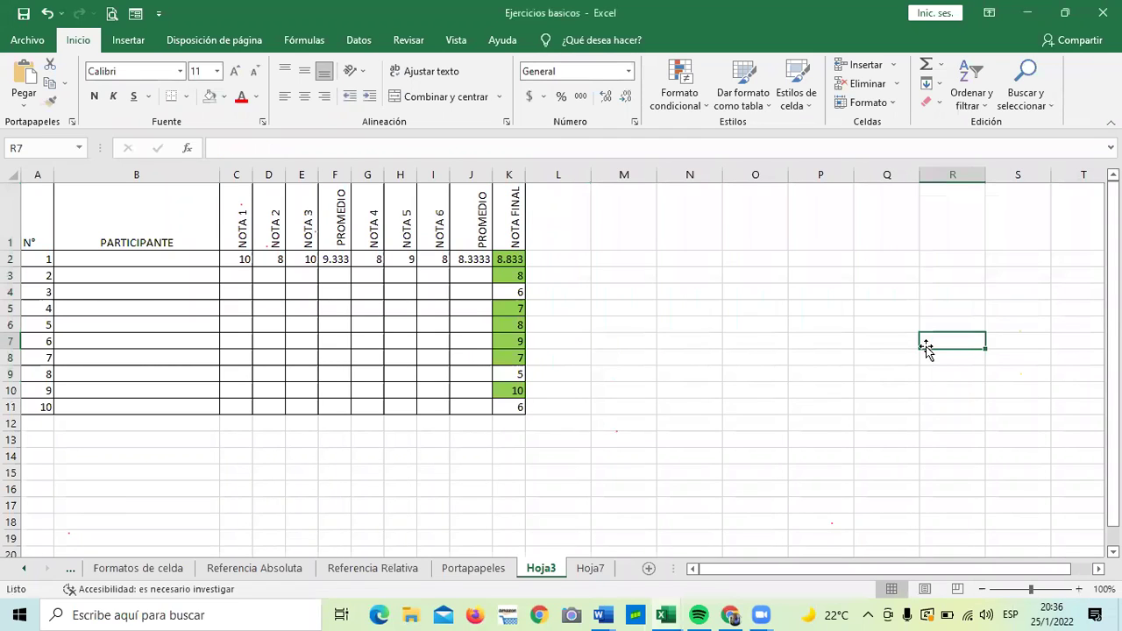
# Delete the grades in K2:K11 of the NOTA FINAL column
pyautogui.click(554, 309)
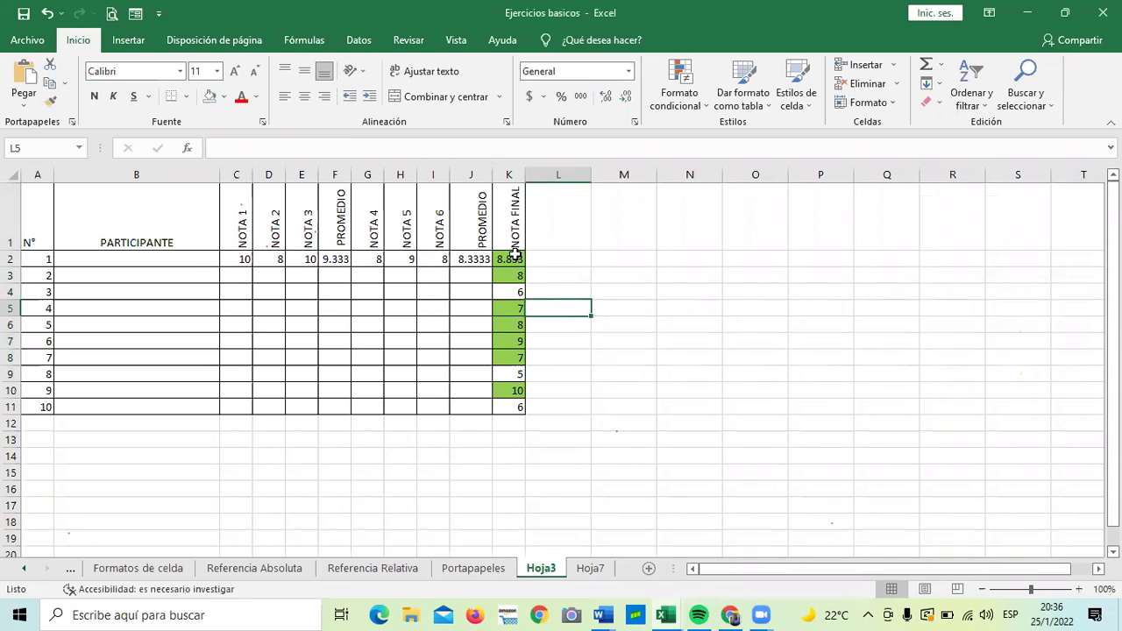
pyautogui.moveTo(511, 259); pyautogui.dragTo(508, 399)
pyautogui.moveTo(512, 407); pyautogui.dragTo(513, 409)
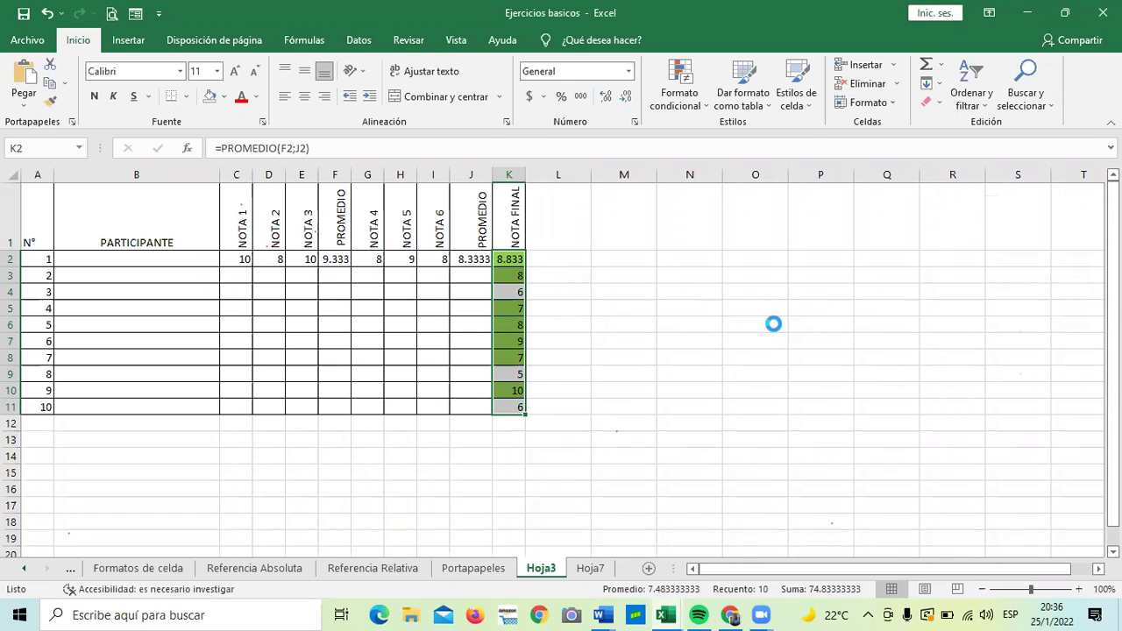
pyautogui.press('Delete')
pyautogui.click(692, 348)
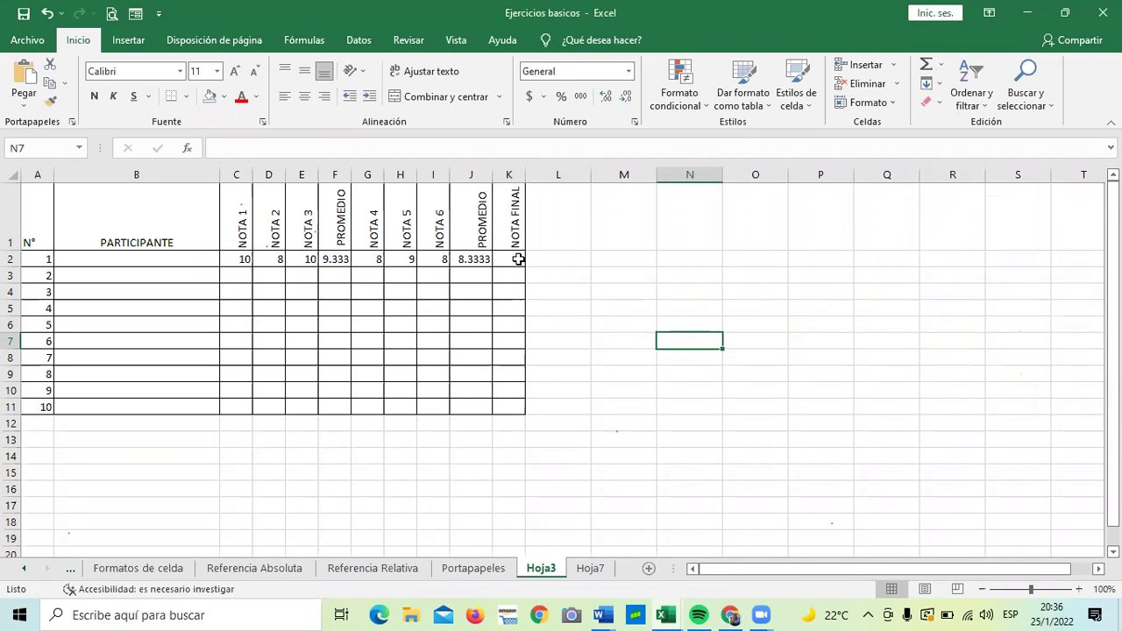
pyautogui.click(585, 413)
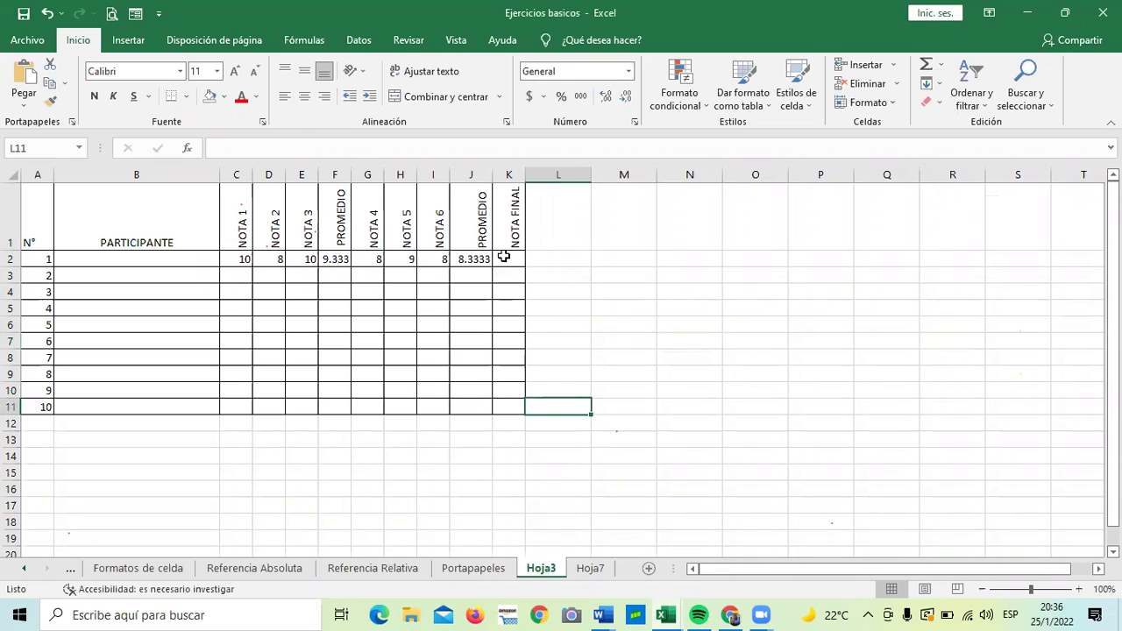
# Enter the final grades 6, 8, 10, 5 and 4 in K2:K6 to test the conditional formatting rule
pyautogui.moveTo(508, 259); pyautogui.dragTo(509, 407)
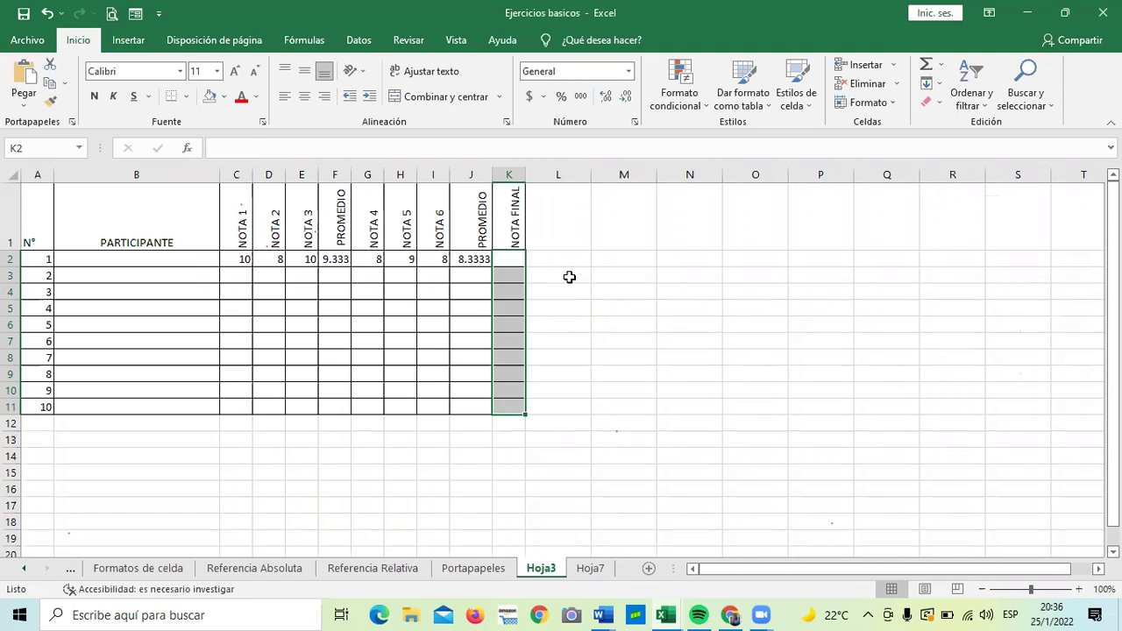
pyautogui.click(624, 291)
pyautogui.click(511, 258)
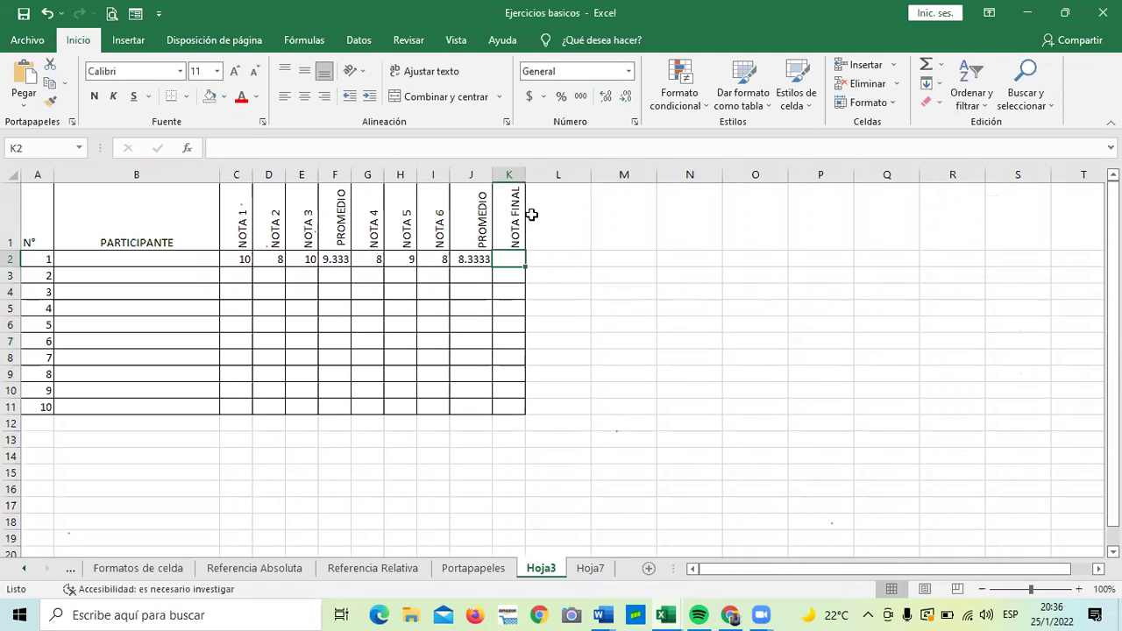
pyautogui.write('6')
pyautogui.press('Return')
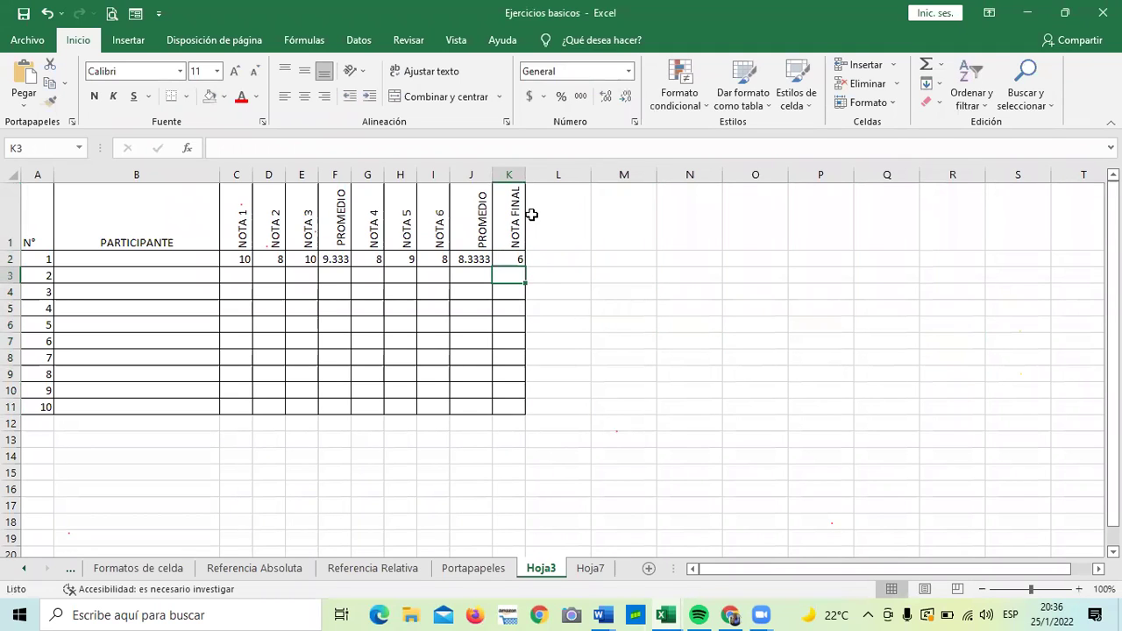
pyautogui.write('8')
pyautogui.press('Return')
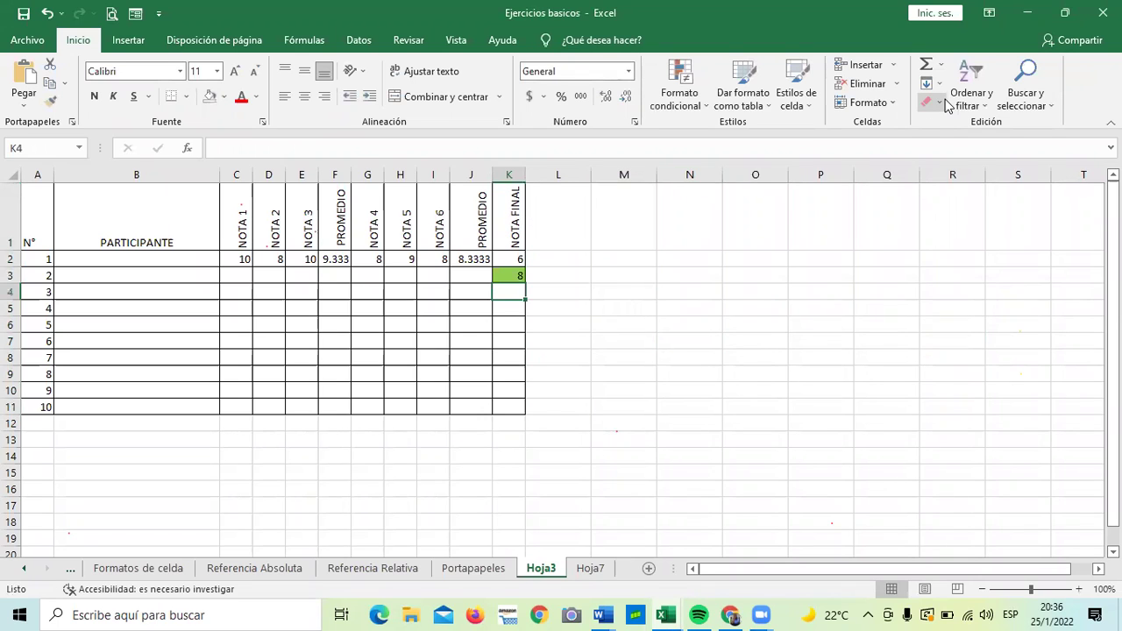
pyautogui.write('10')
pyautogui.press('Return')
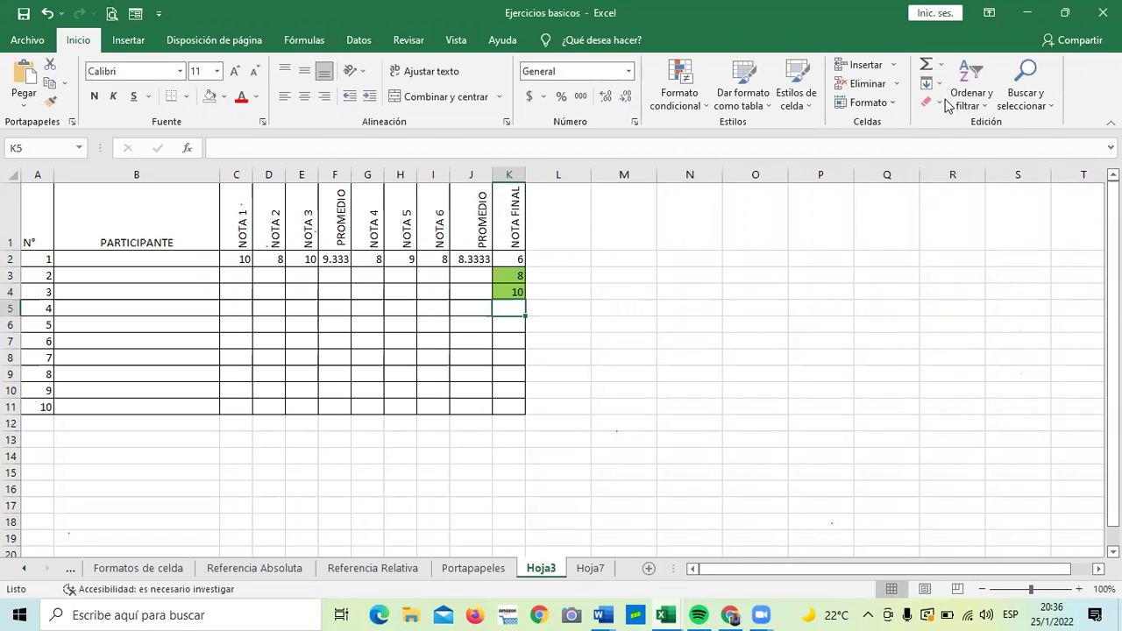
pyautogui.write('5')
pyautogui.press('Return')
pyautogui.write('4')
pyautogui.press('Return')
# Fill the remaining NOTA FINAL cells K7:K11 with 9, 7, 8, 5 and 6
pyautogui.write('9')
pyautogui.press('Return')
pyautogui.write('7')
pyautogui.press('Return')
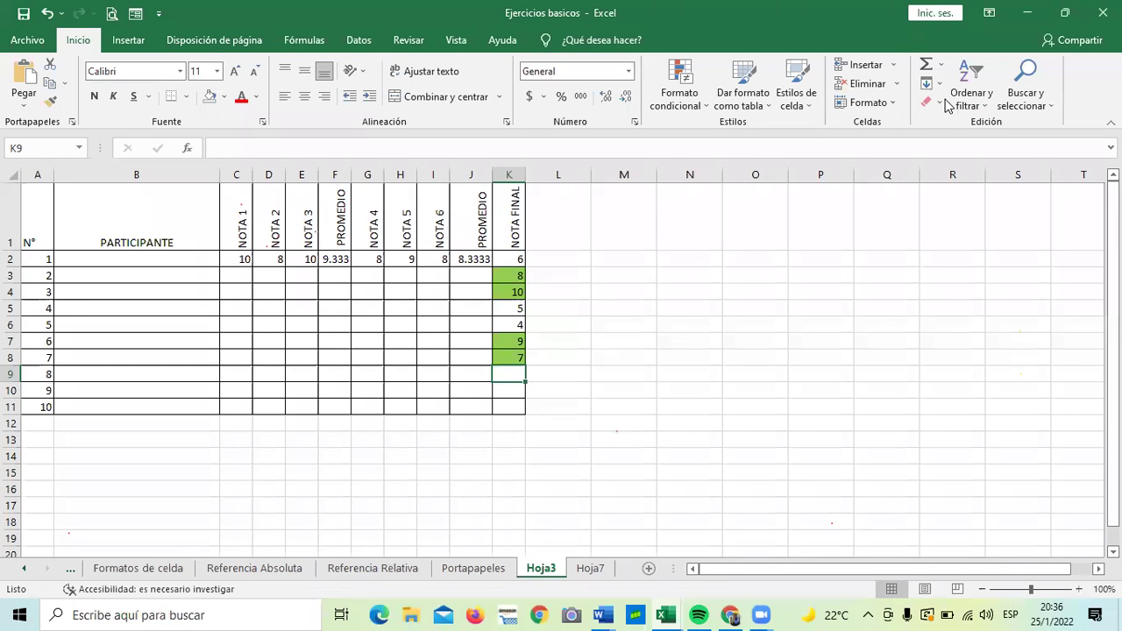
pyautogui.write('8')
pyautogui.press('Return')
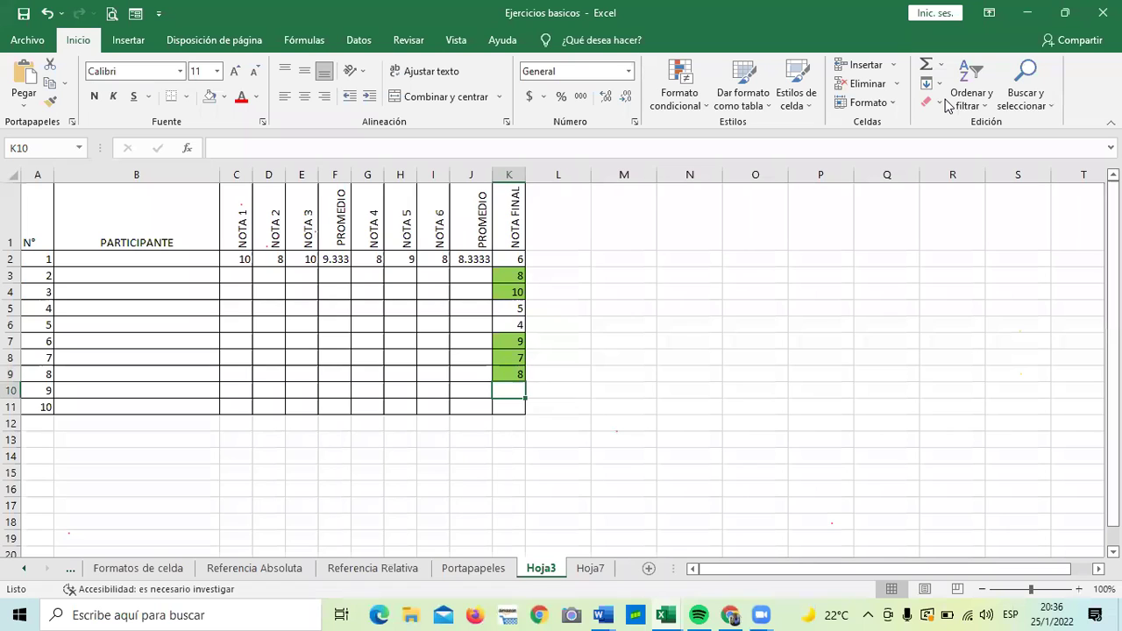
pyautogui.write('5')
pyautogui.press('Return')
pyautogui.write('6')
pyautogui.press('Return')
pyautogui.press('Return')
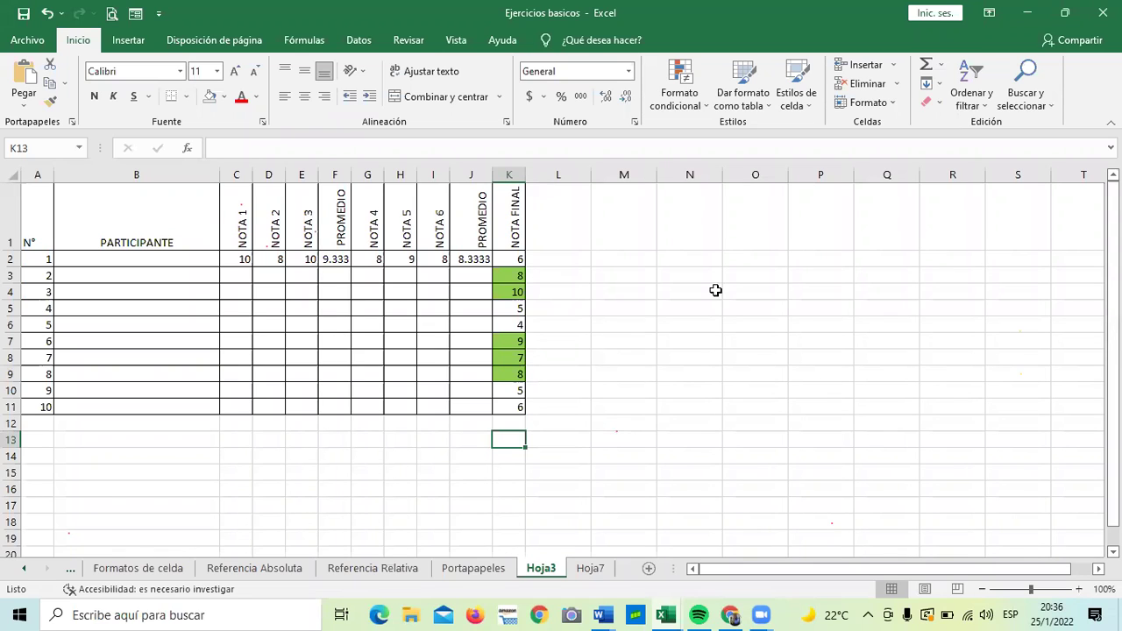
pyautogui.click(639, 377)
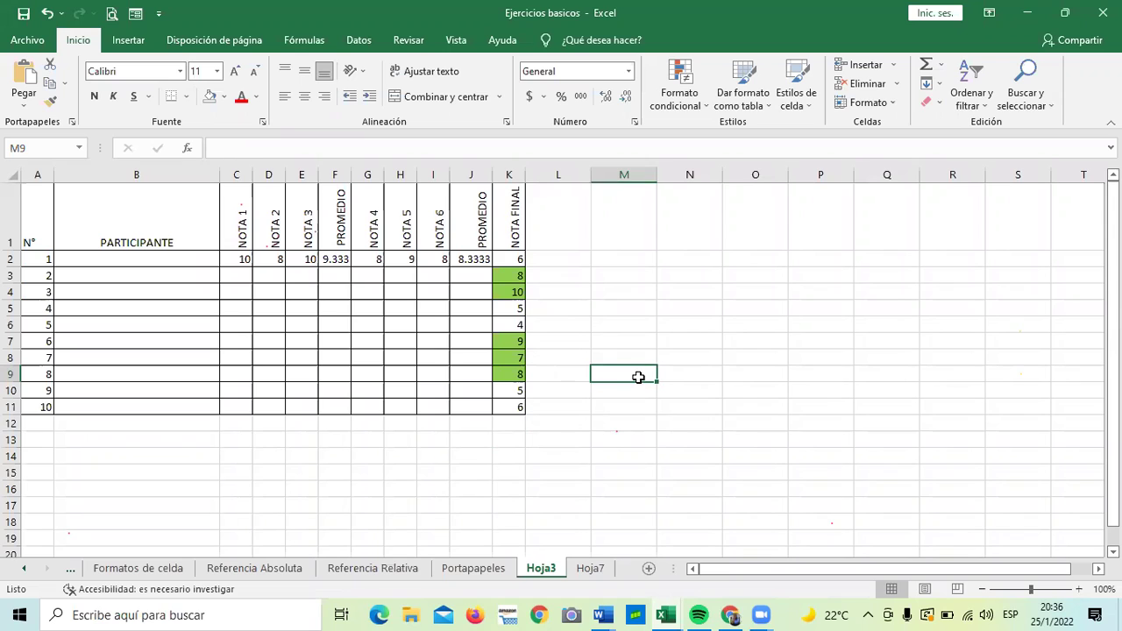
pyautogui.click(508, 275)
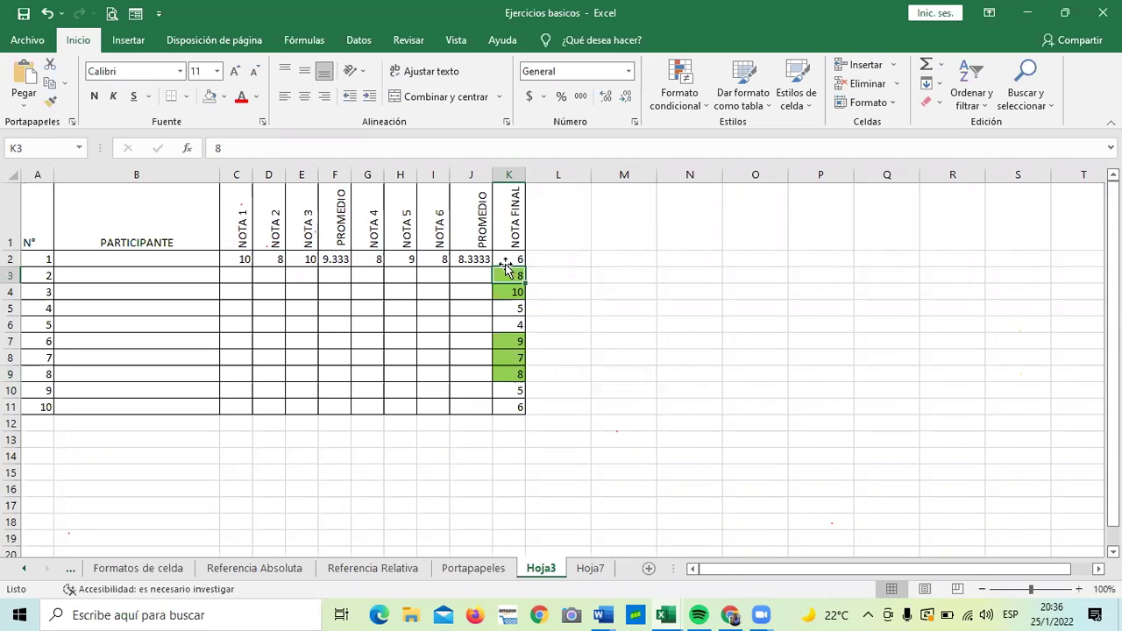
pyautogui.click(378, 275)
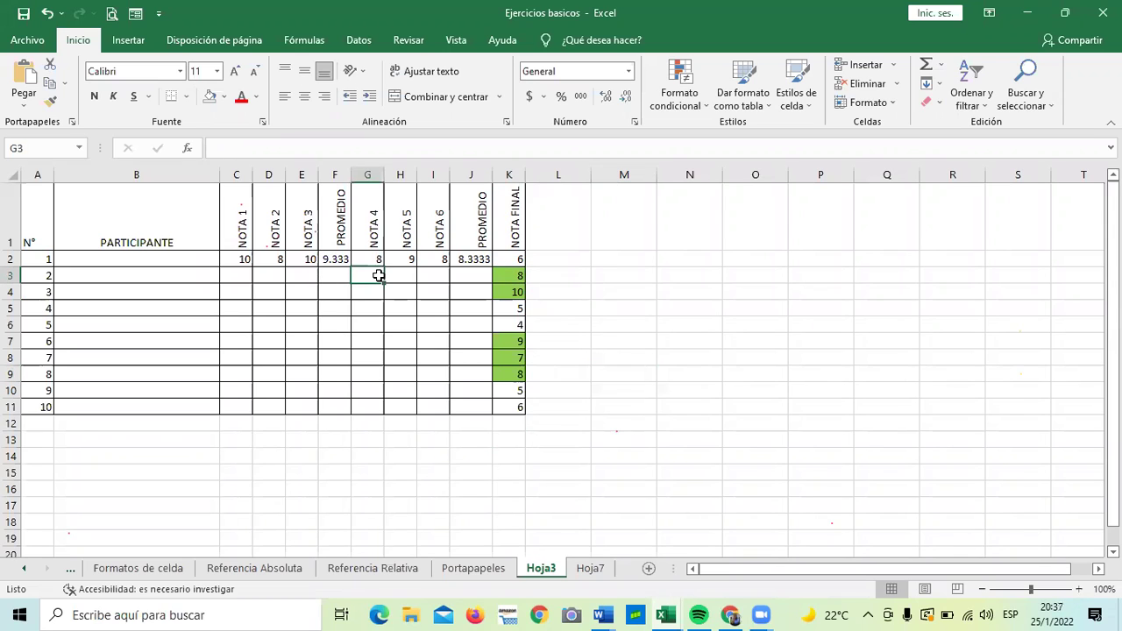
pyautogui.click(627, 389)
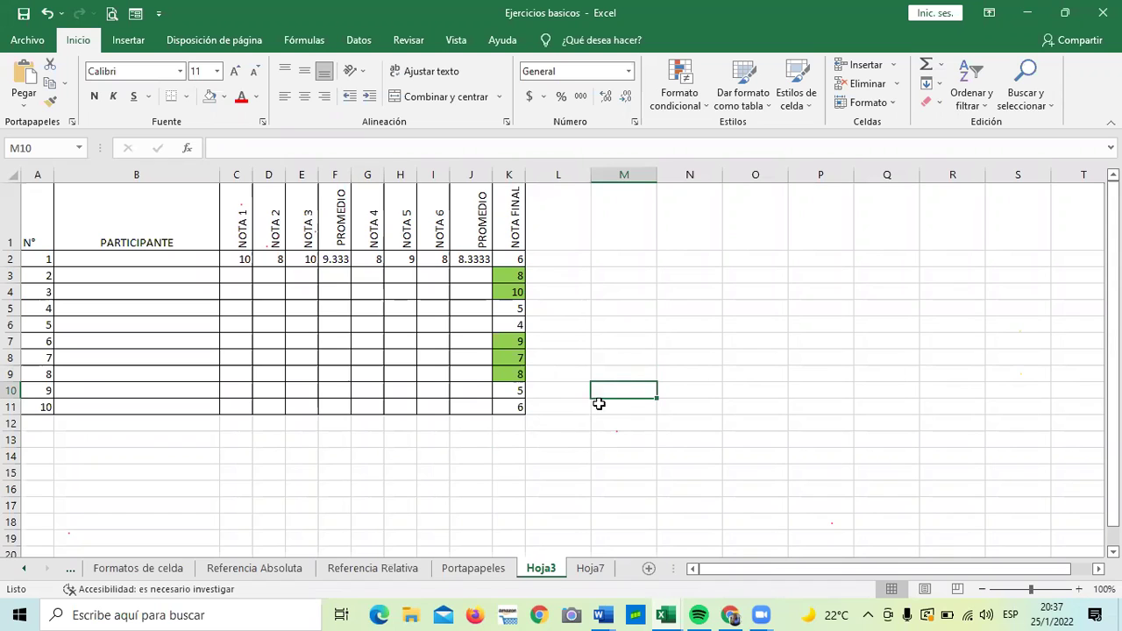
# Look through the workbook's other sheets, including Referencia Absoluta, Referencia Relativa, Portapapeles, Formatos de celda and Hoja7, to examine their exercises
pyautogui.click(227, 570)
pyautogui.click(355, 574)
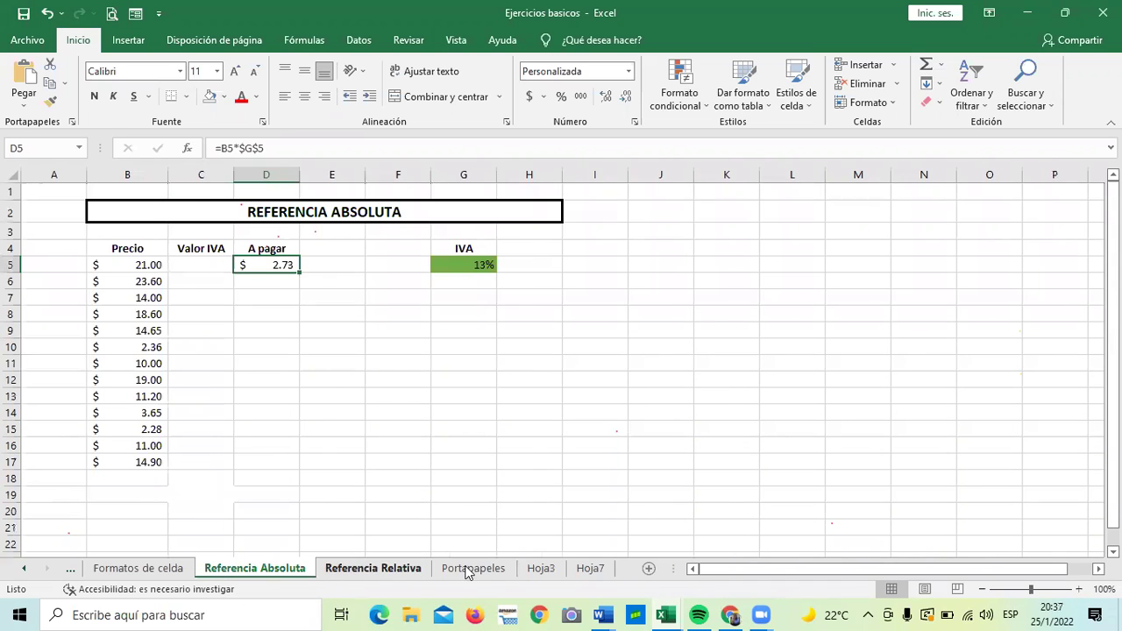
pyautogui.click(469, 569)
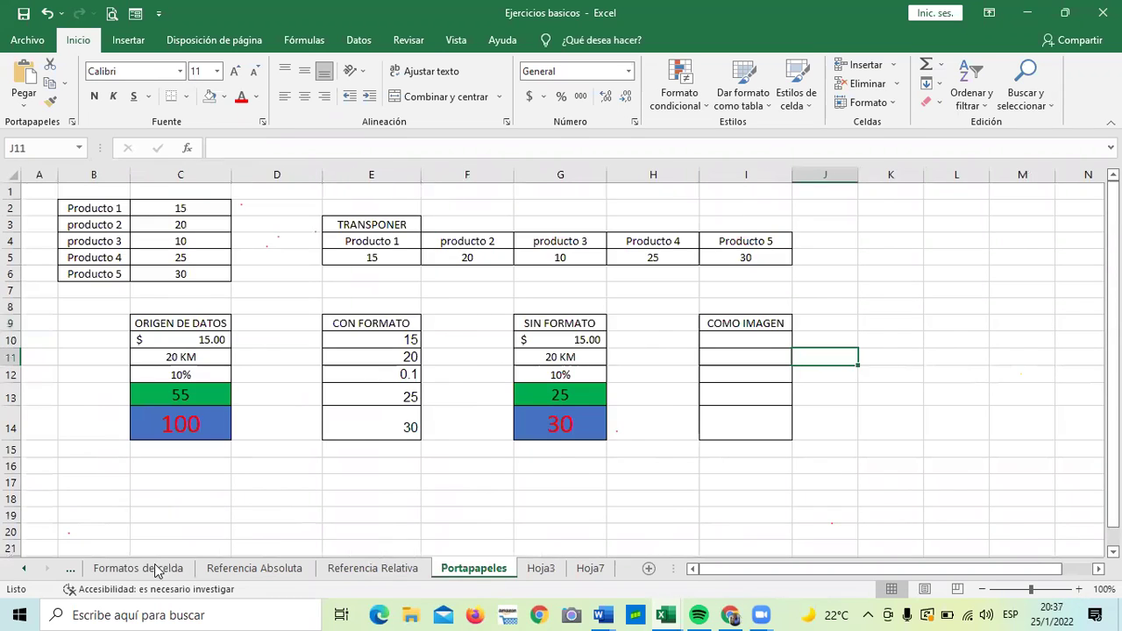
pyautogui.click(157, 570)
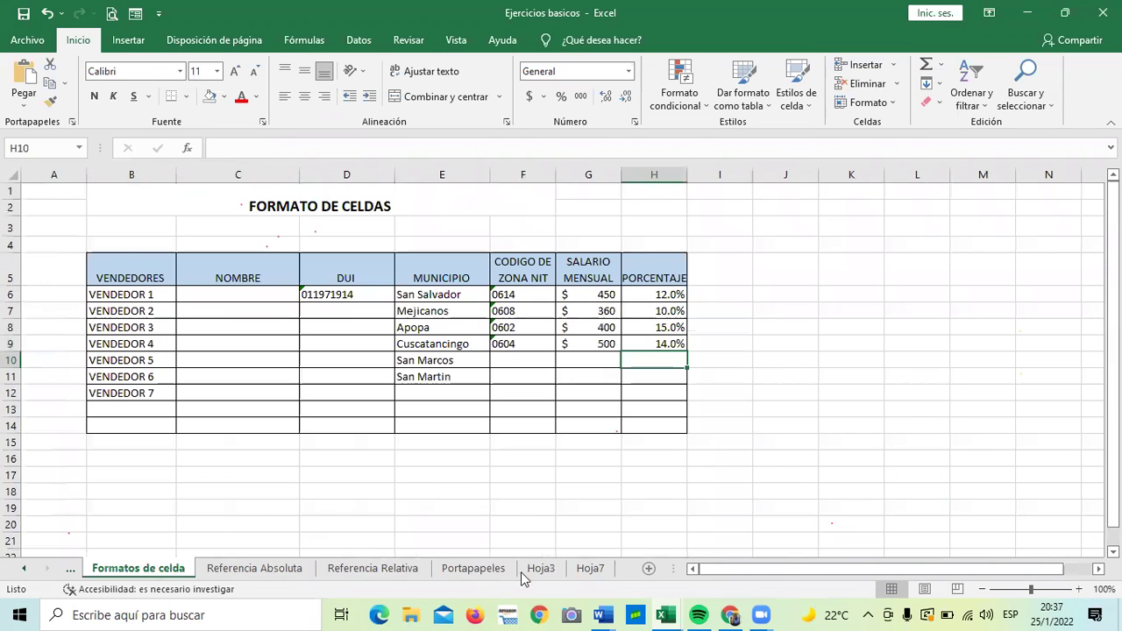
pyautogui.click(23, 573)
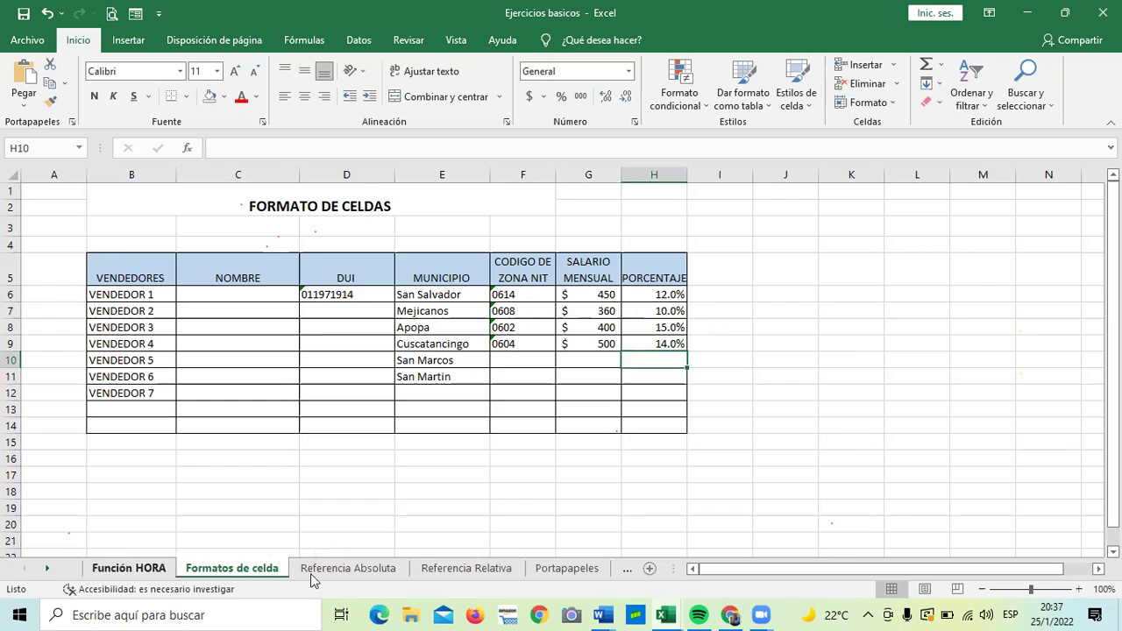
pyautogui.hotkey('ctrl', 'pageup')
pyautogui.click(267, 574)
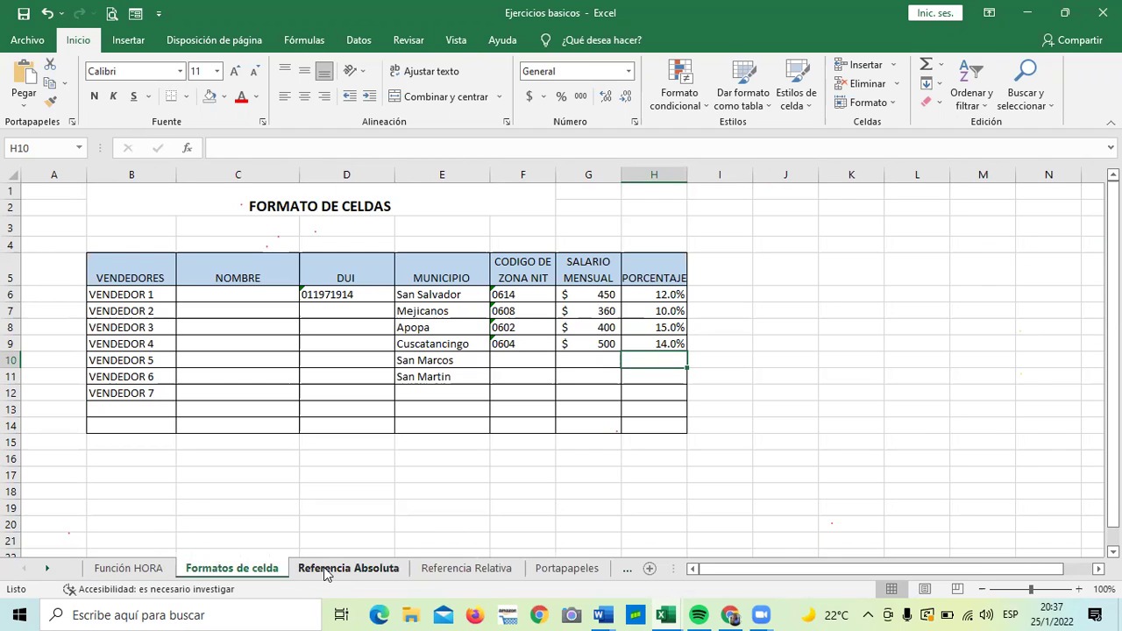
pyautogui.click(326, 570)
pyautogui.click(432, 571)
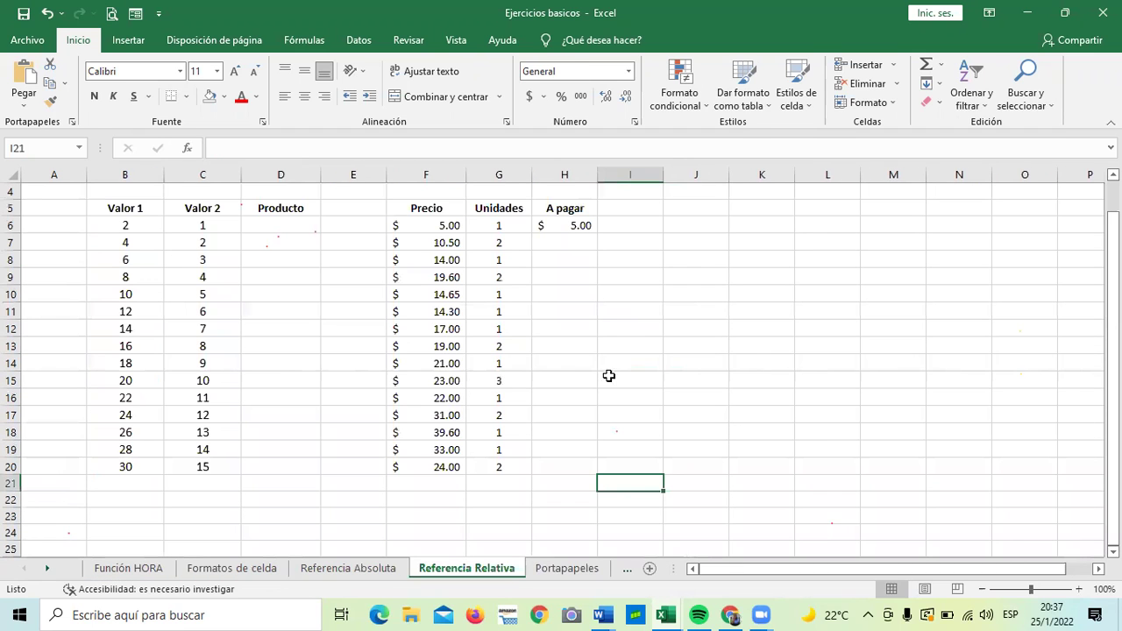
pyautogui.click(47, 569)
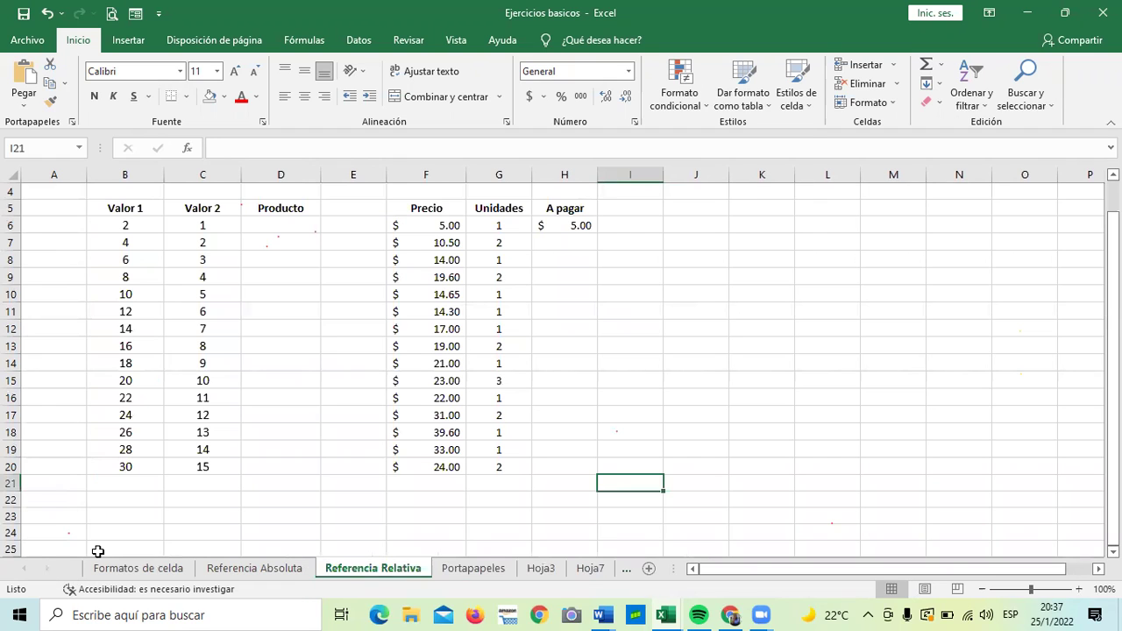
pyautogui.click(589, 570)
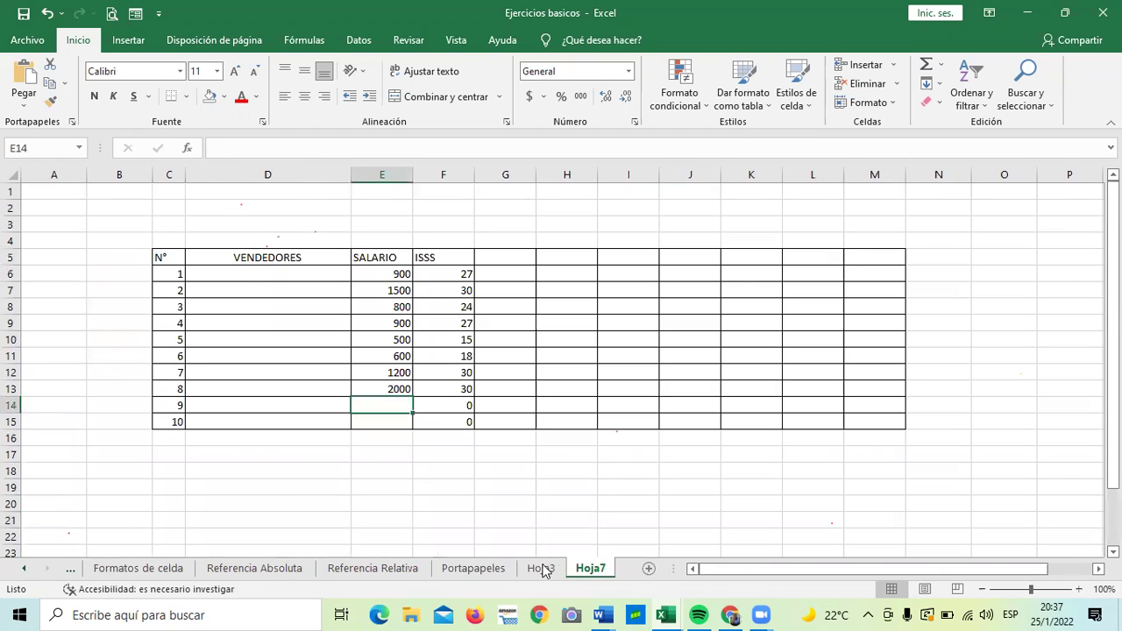
pyautogui.click(541, 569)
pyautogui.click(493, 571)
pyautogui.hotkey('ctrl', 'pageup')
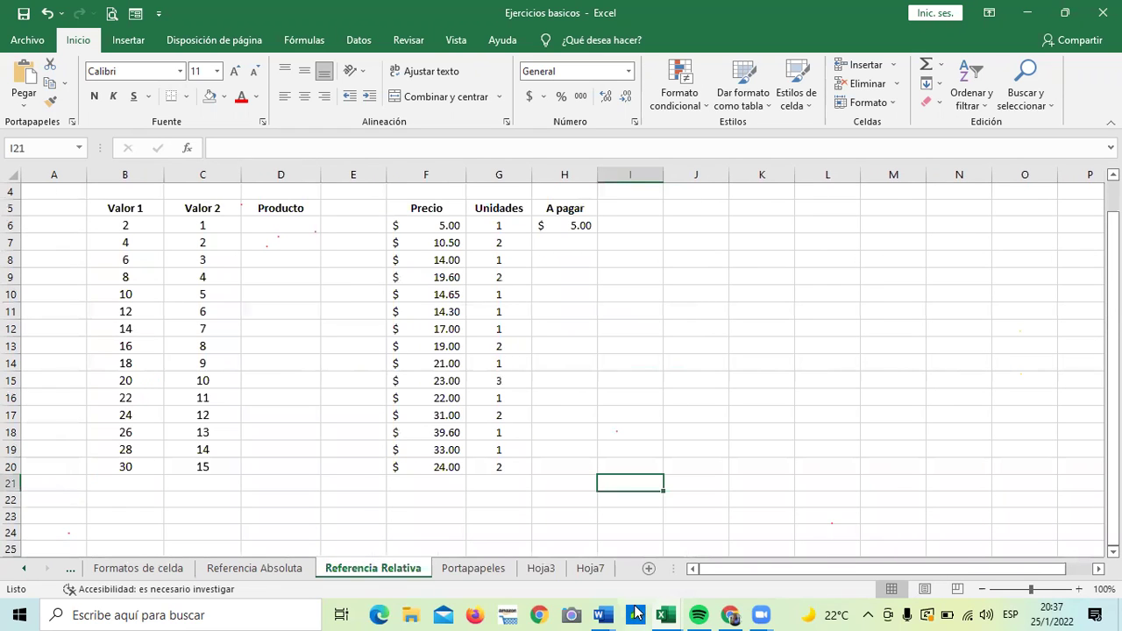
# View the open 2.2 Formatos condicionales workbook, and examine the PLANILLA table in the 2.3 Administrador de nombres workbook
pyautogui.moveTo(665, 615)
pyautogui.click(665, 578)
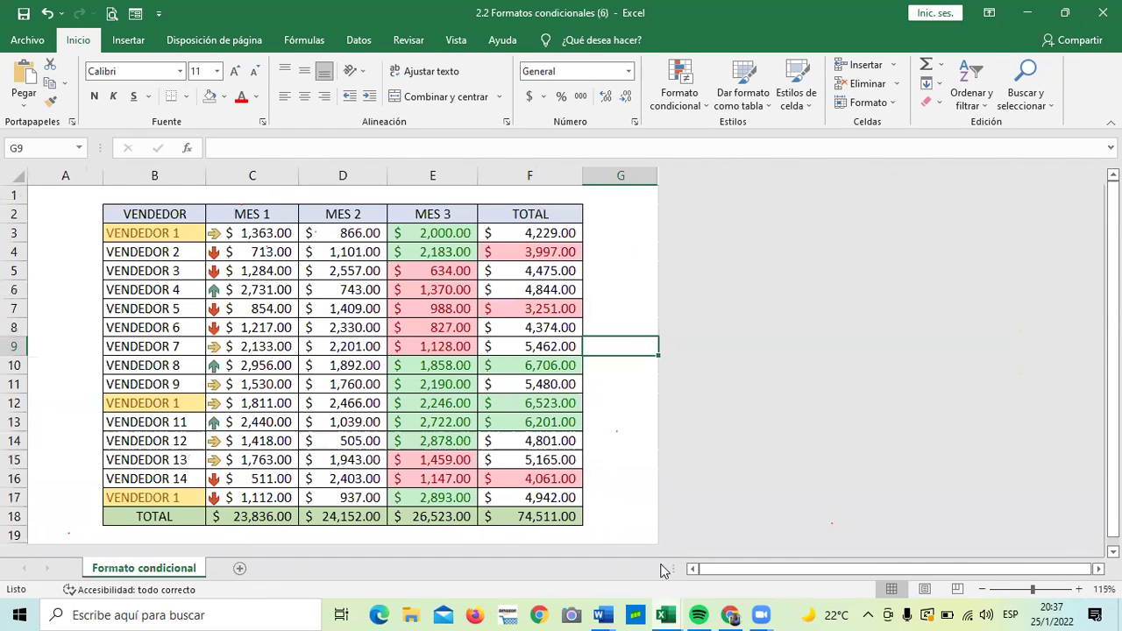
pyautogui.moveTo(663, 614)
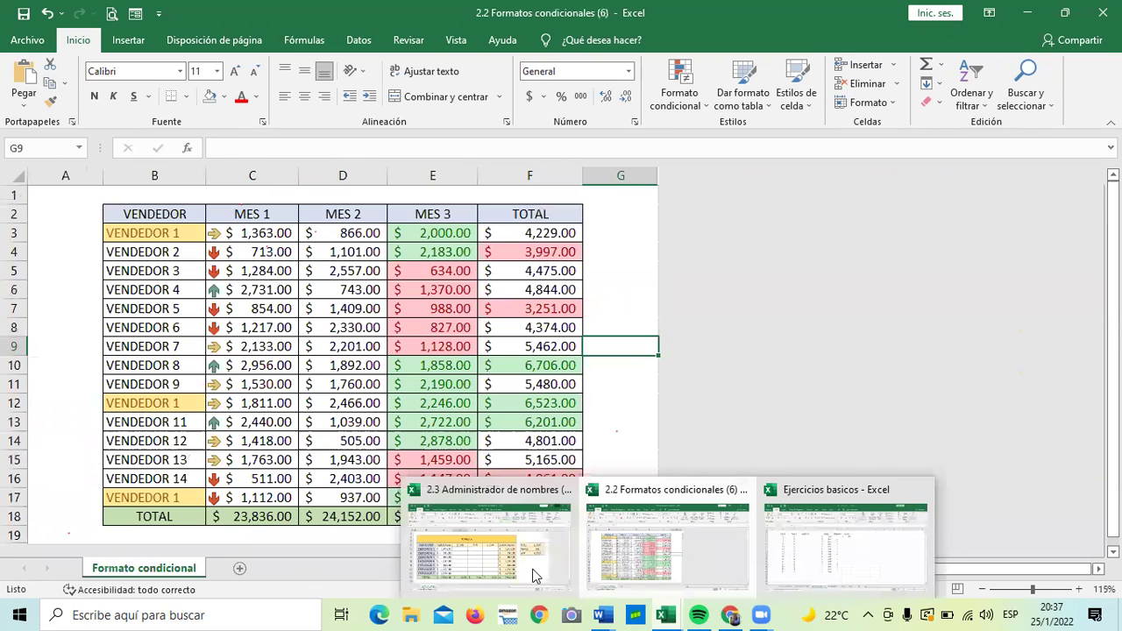
pyautogui.click(535, 576)
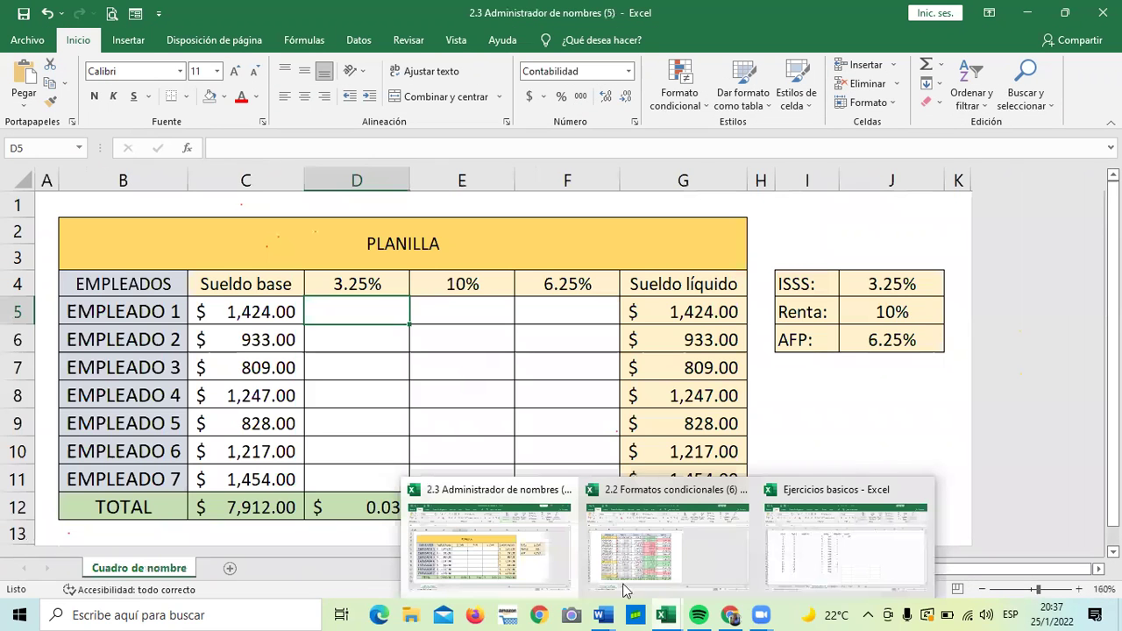
pyautogui.scroll(-3, 494, 386)
pyautogui.scroll(3, 493, 386)
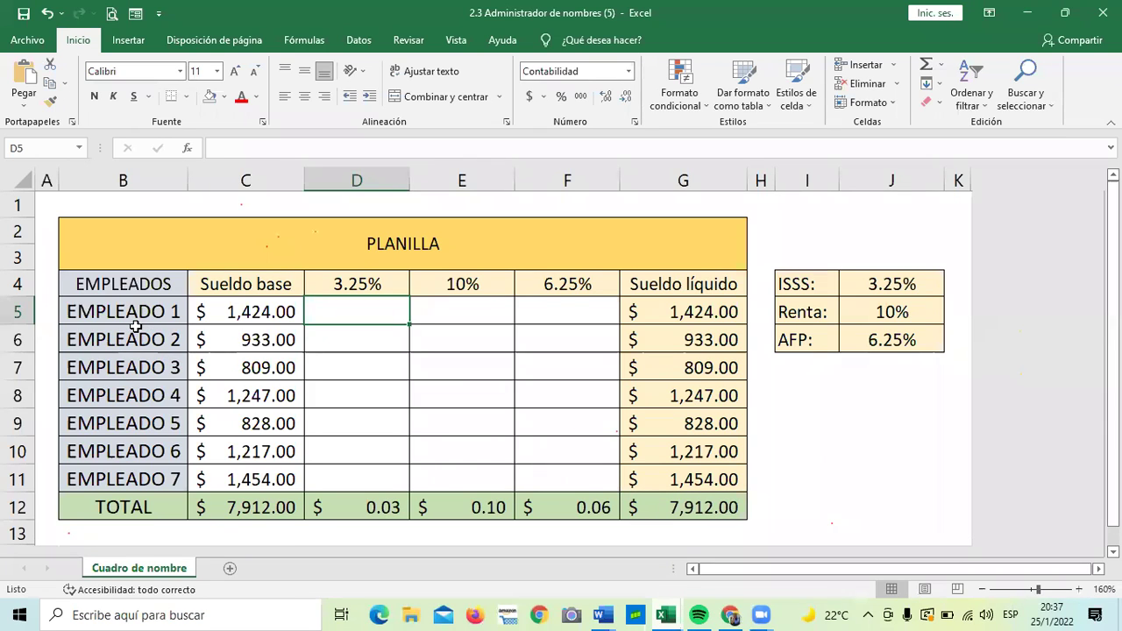
# Switch to the 2.2 Formatos condicionales workbook and clear the conditional formatting rules from the VENDEDOR cells B3:B17
pyautogui.moveTo(669, 613)
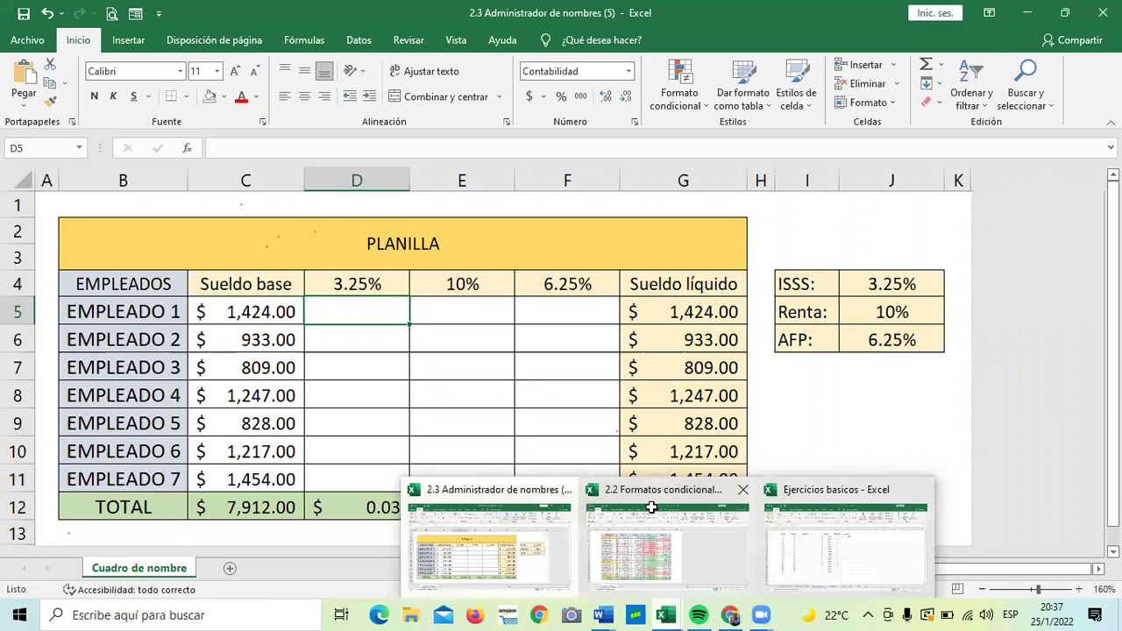
pyautogui.hotkey('ctrl', 'Tab')
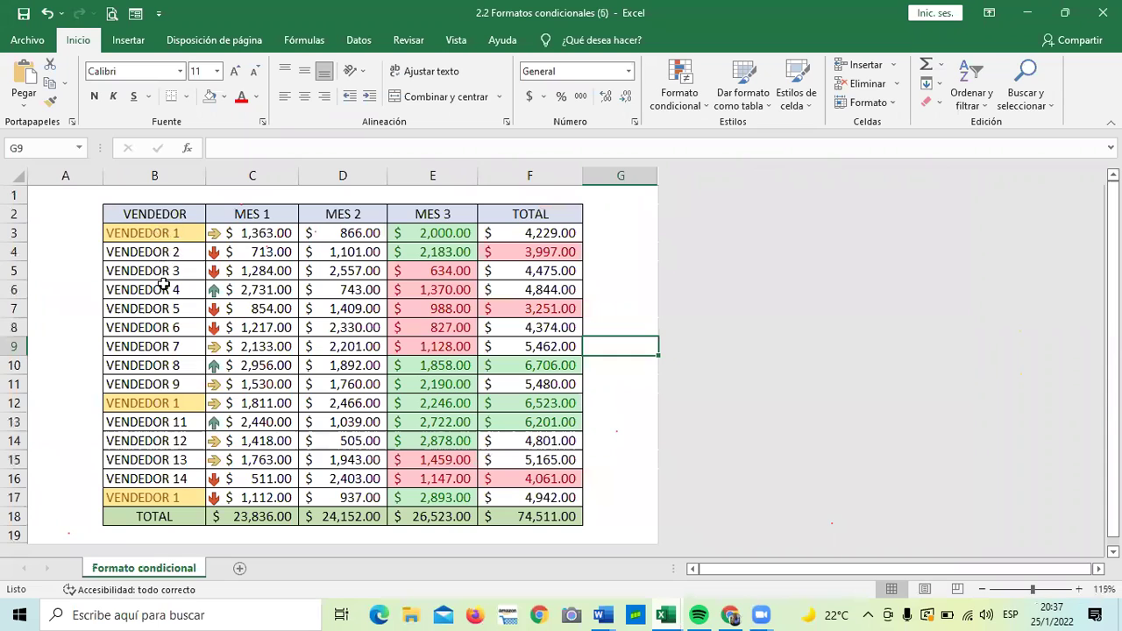
pyautogui.moveTo(174, 226); pyautogui.dragTo(183, 493)
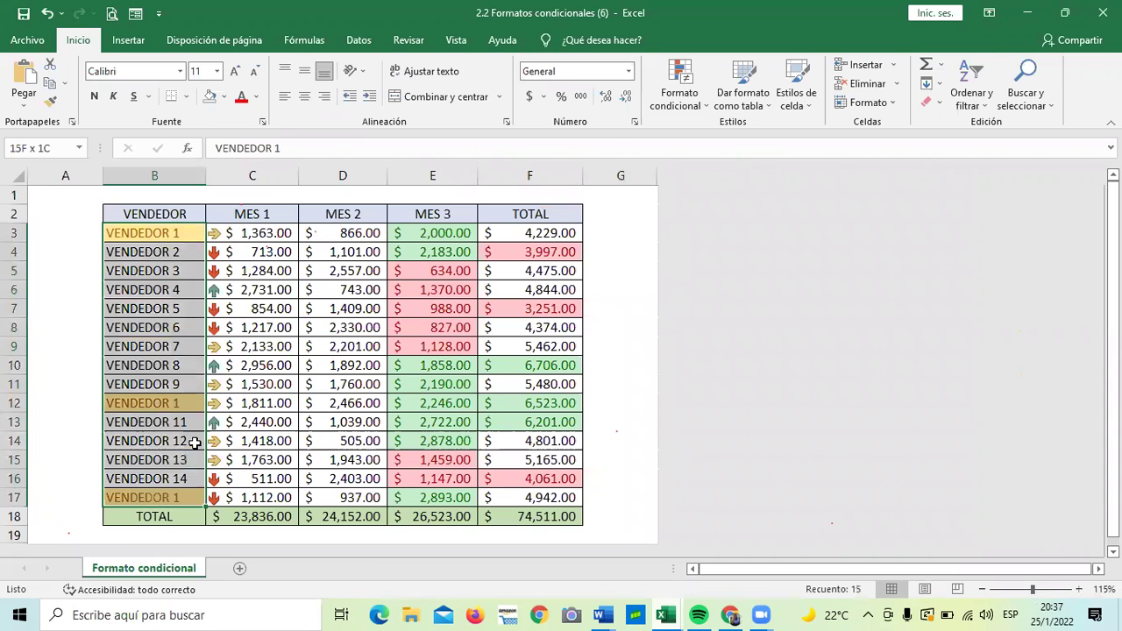
pyautogui.click(675, 103)
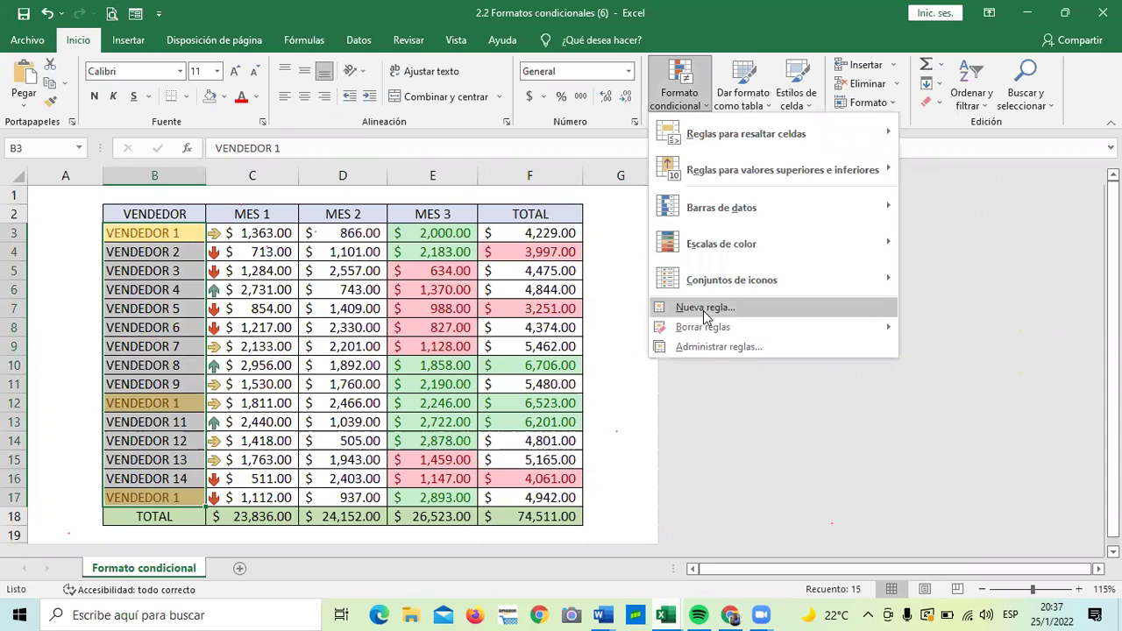
pyautogui.moveTo(692, 330)
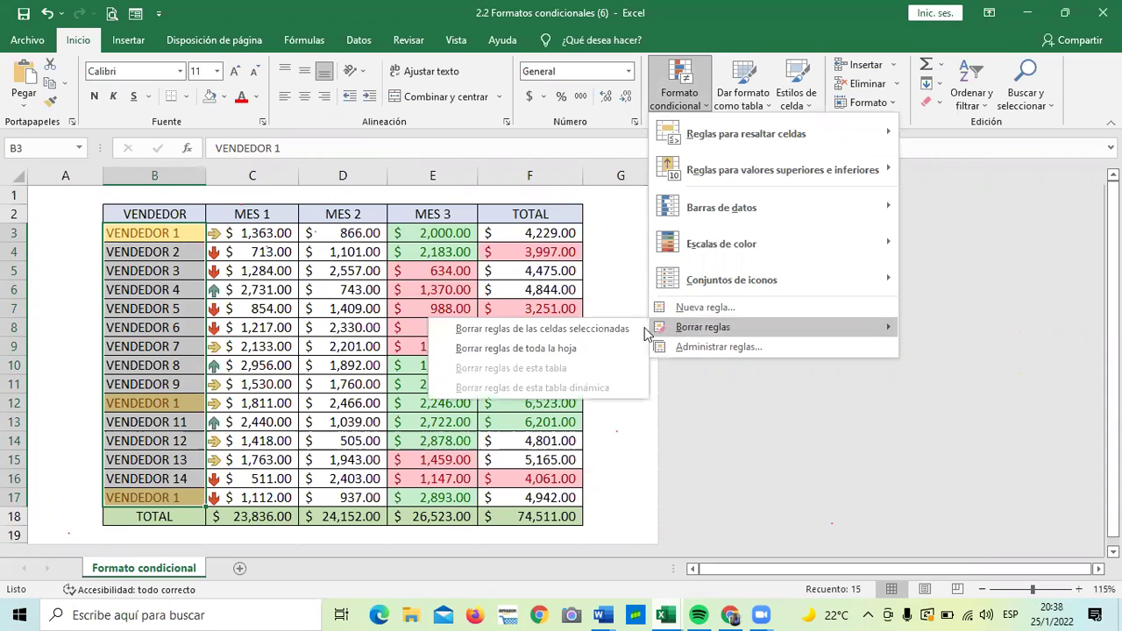
pyautogui.click(578, 329)
pyautogui.click(631, 266)
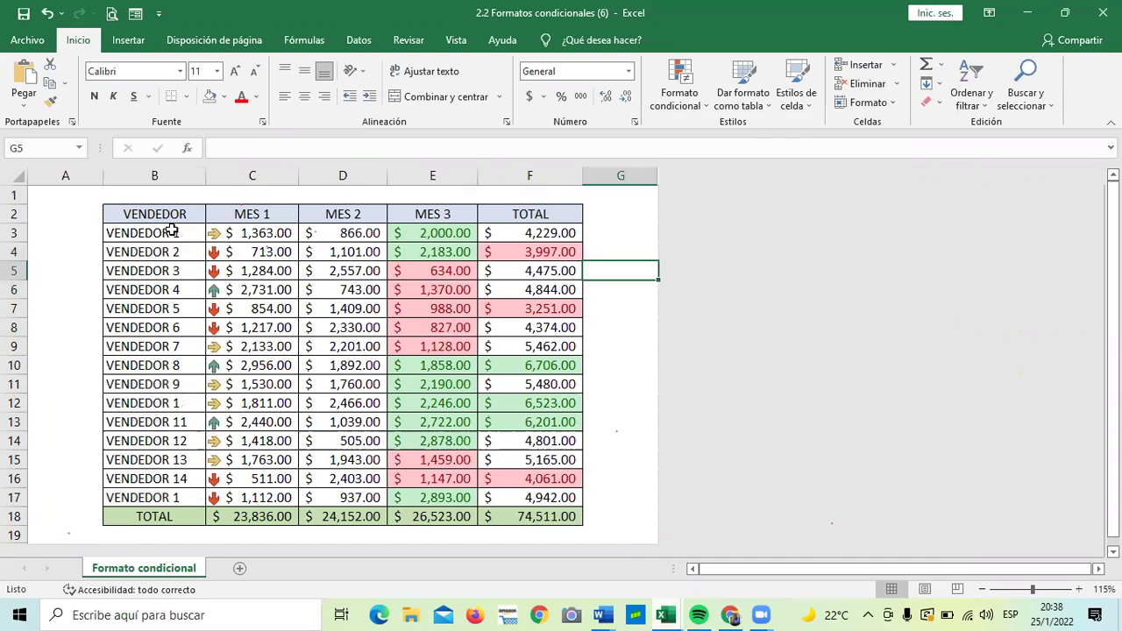
# Start a Texto que contiene highlight rule for the VENDEDOR cells B3:B17
pyautogui.click(173, 229)
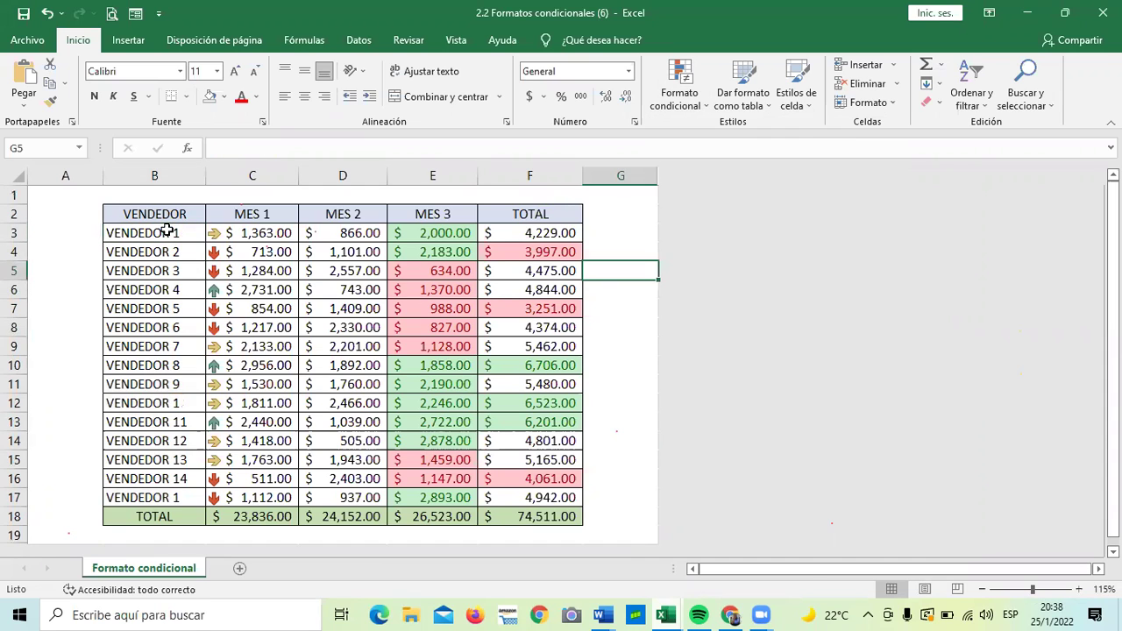
pyautogui.moveTo(166, 230); pyautogui.dragTo(175, 497)
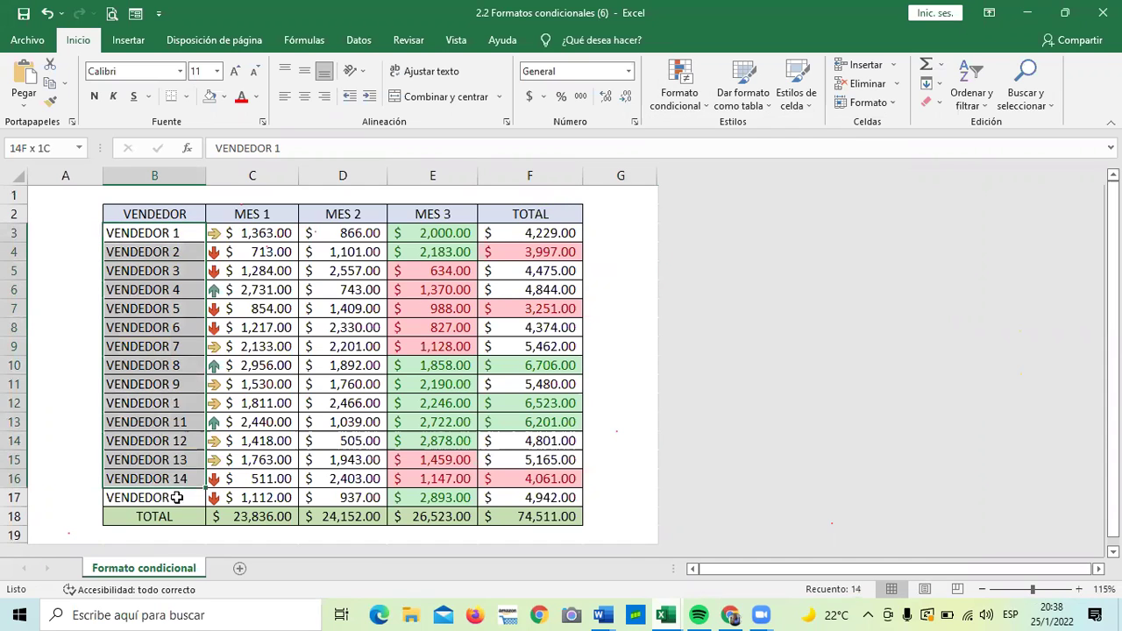
pyautogui.click(702, 103)
pyautogui.moveTo(706, 170)
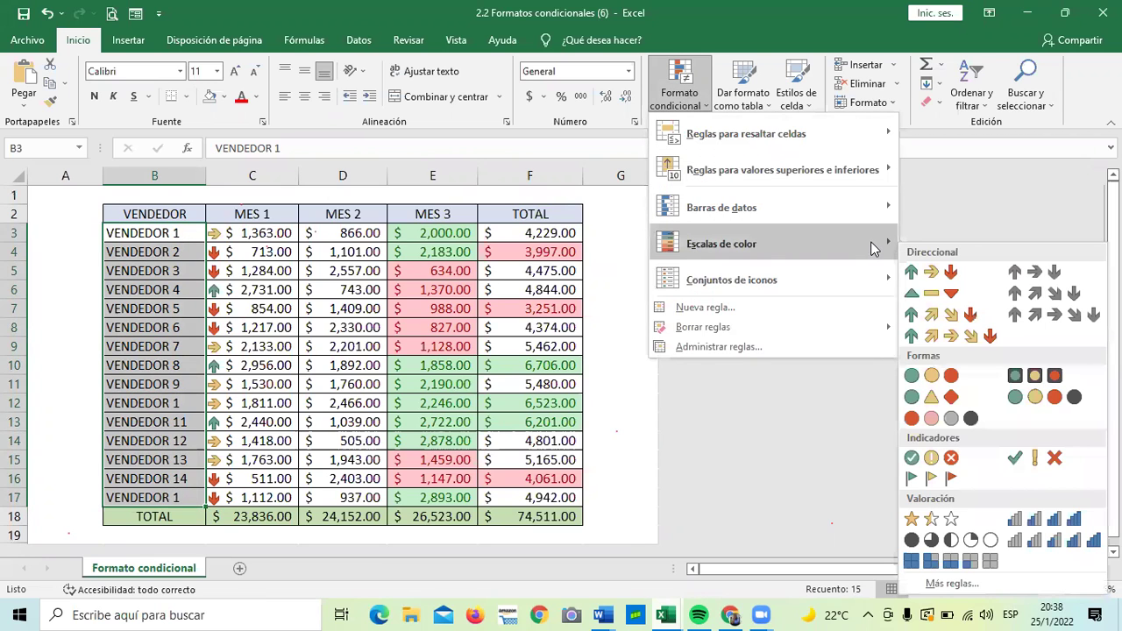
pyautogui.moveTo(879, 166)
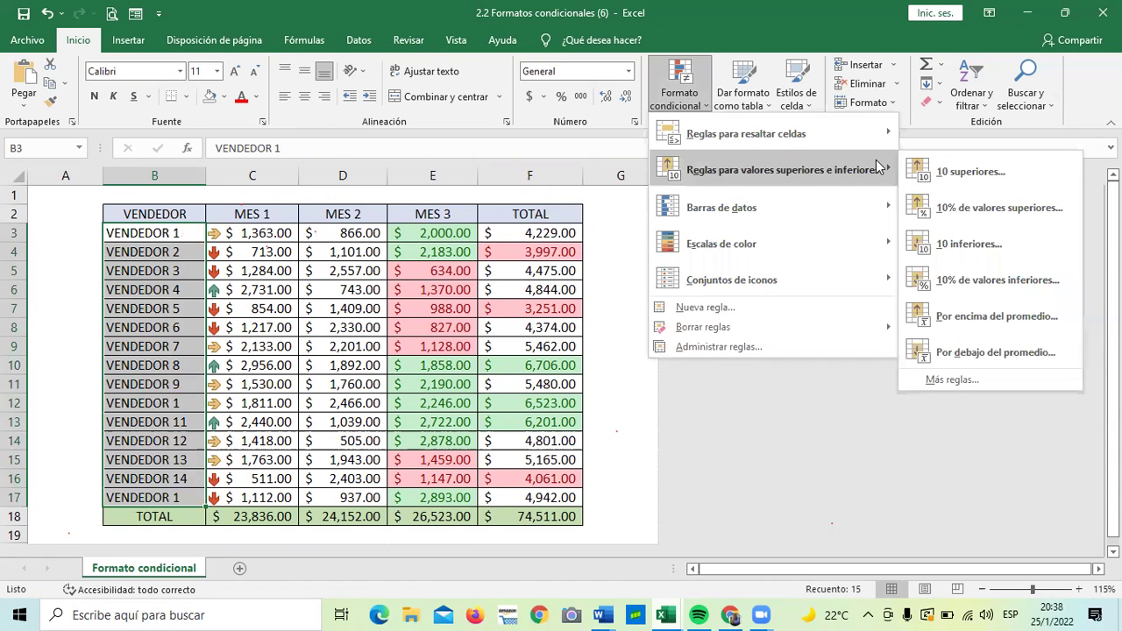
pyautogui.moveTo(881, 140)
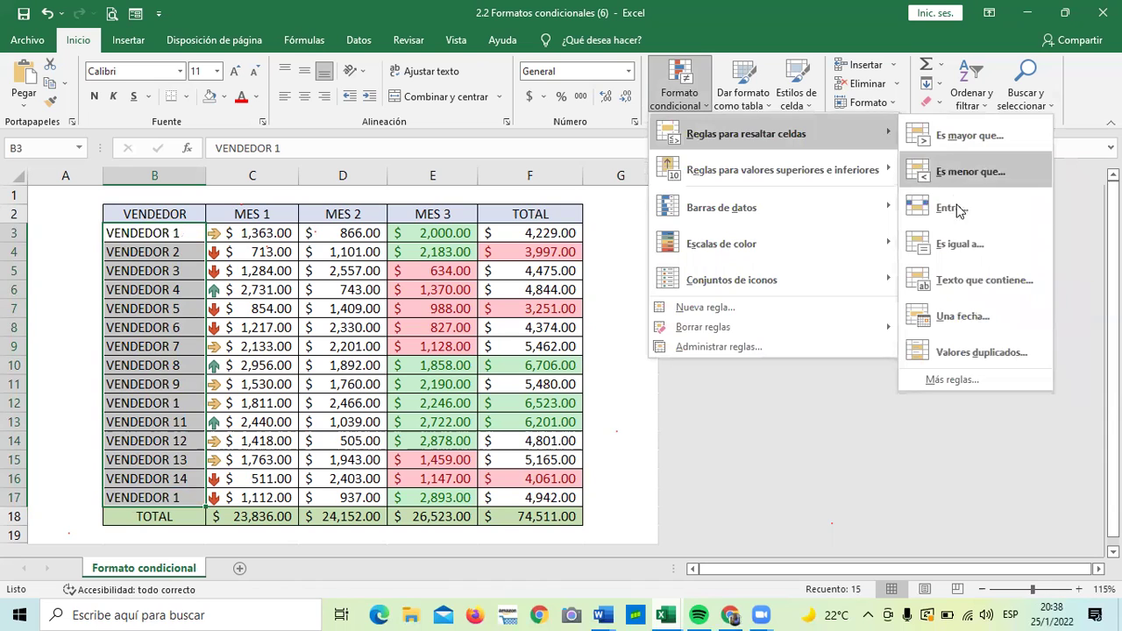
pyautogui.click(978, 278)
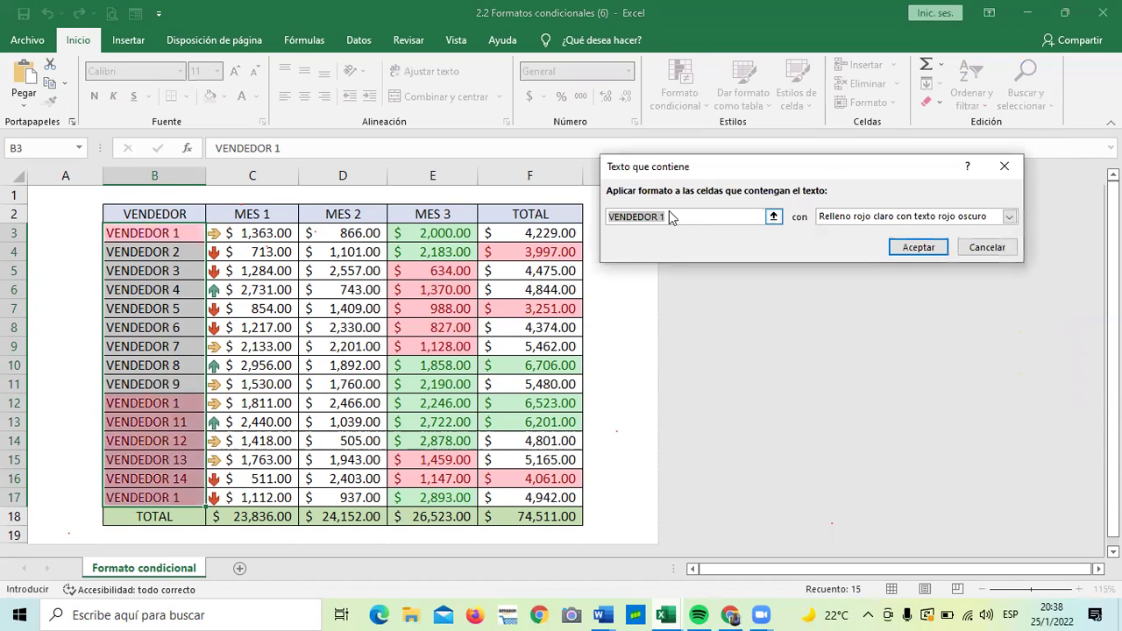
# Set the rule's text to VENDEDOR 2 with Relleno amarillo con texto amarillo oscuro, and apply it
pyautogui.click(754, 216)
pyautogui.click(773, 215)
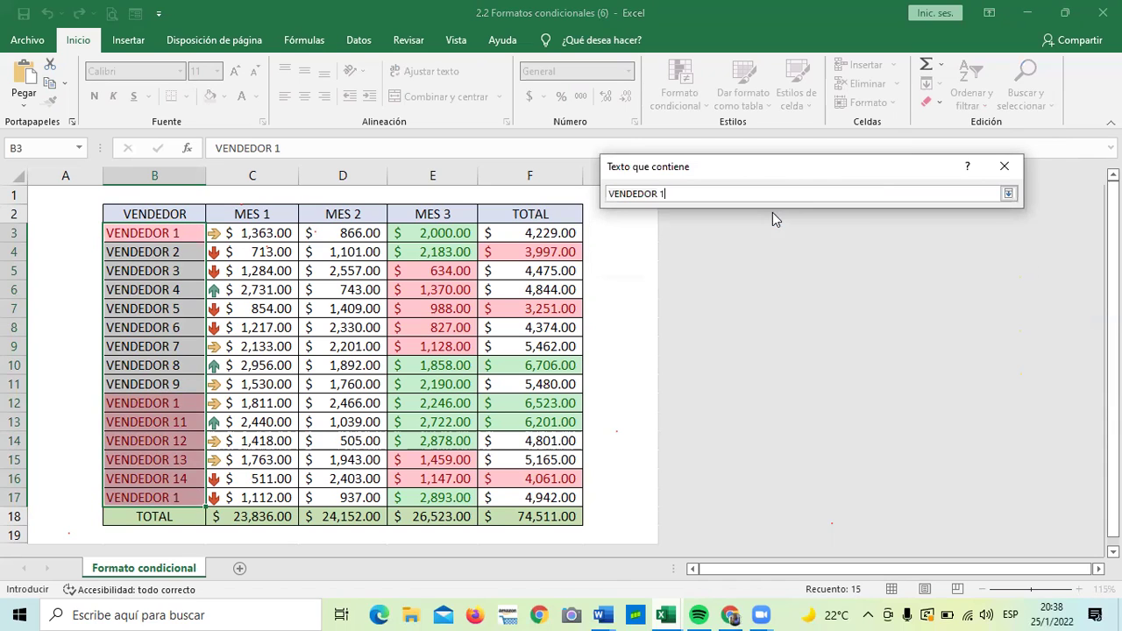
pyautogui.click(1008, 193)
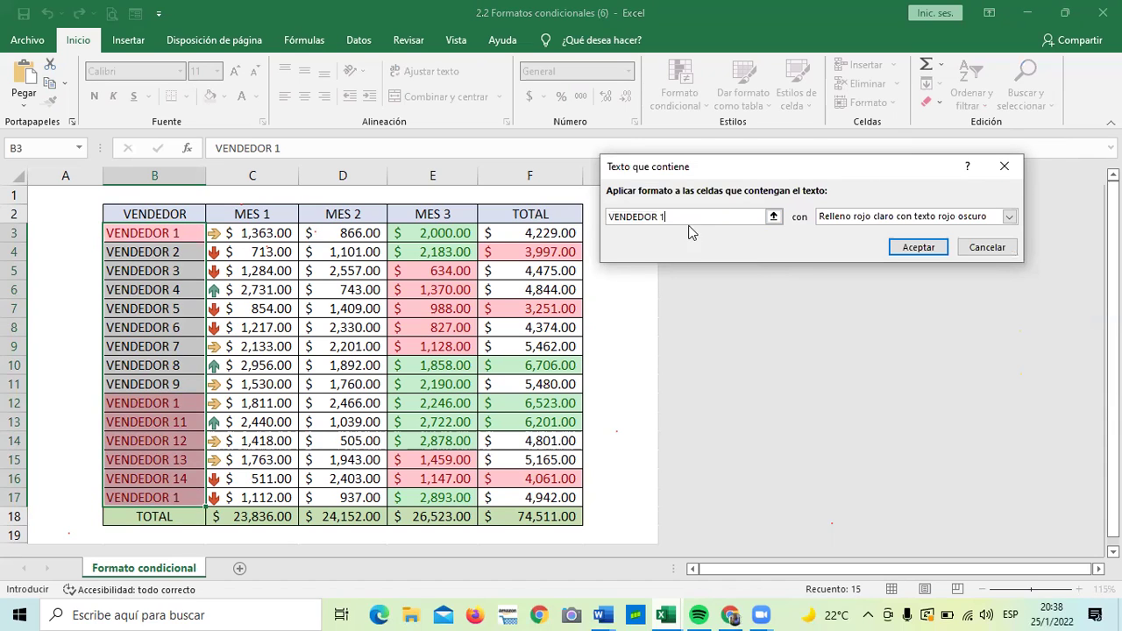
pyautogui.press('BackSpace')
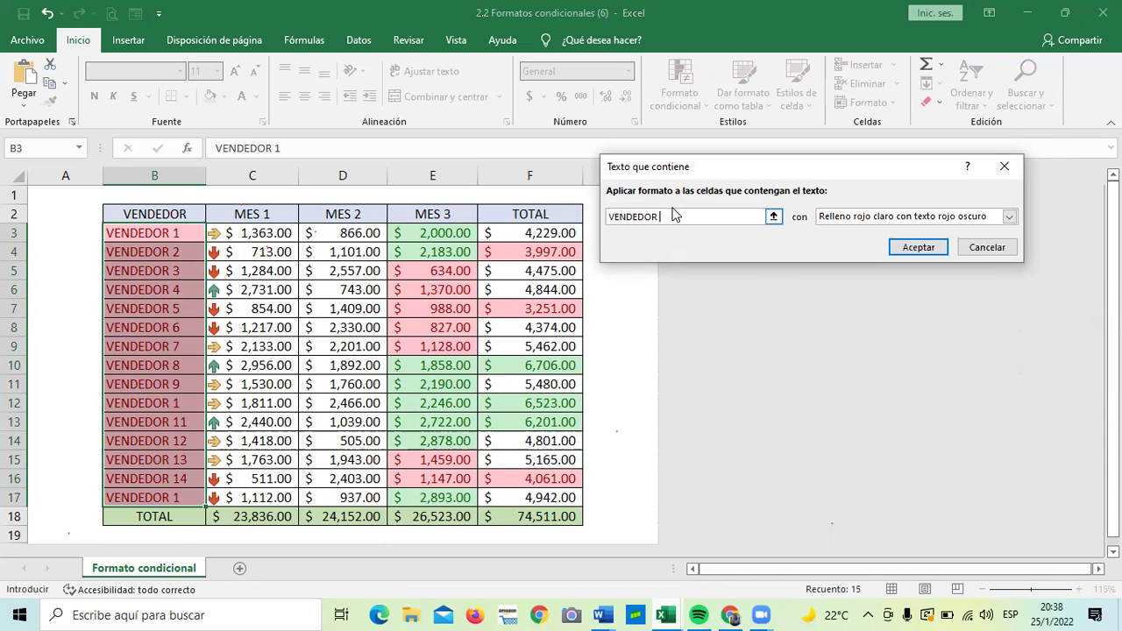
pyautogui.write('2')
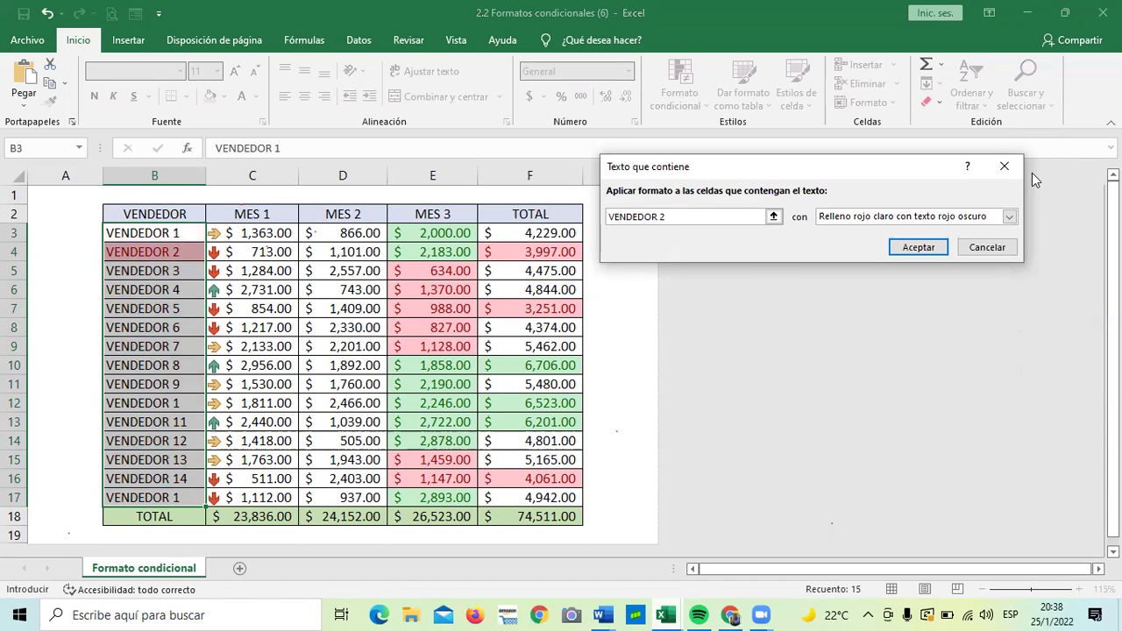
pyautogui.click(1010, 216)
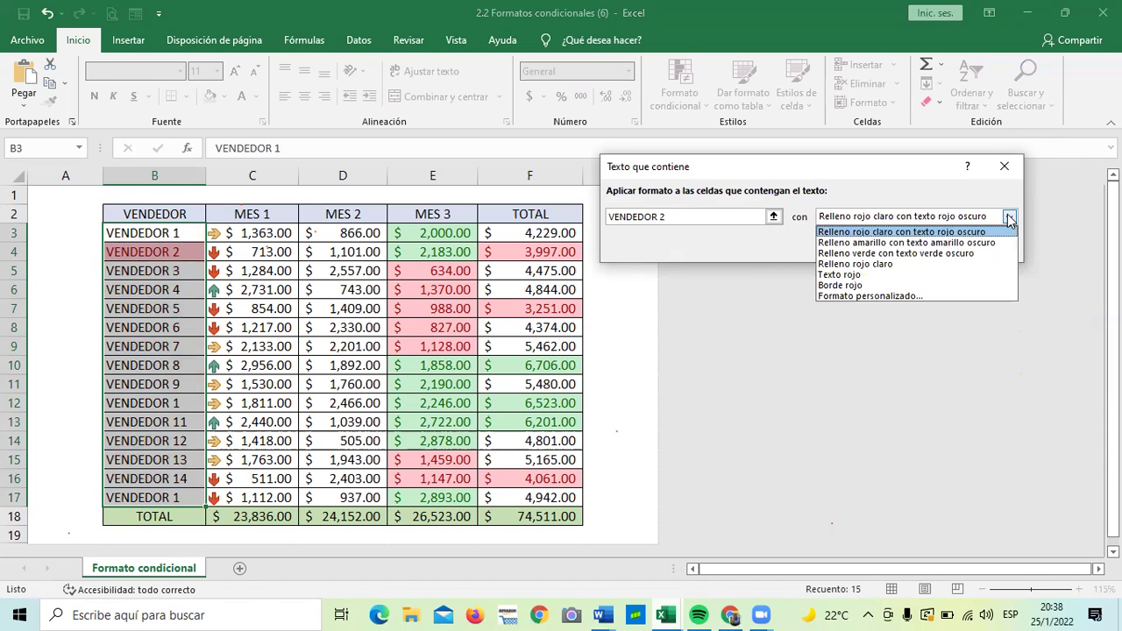
pyautogui.click(868, 242)
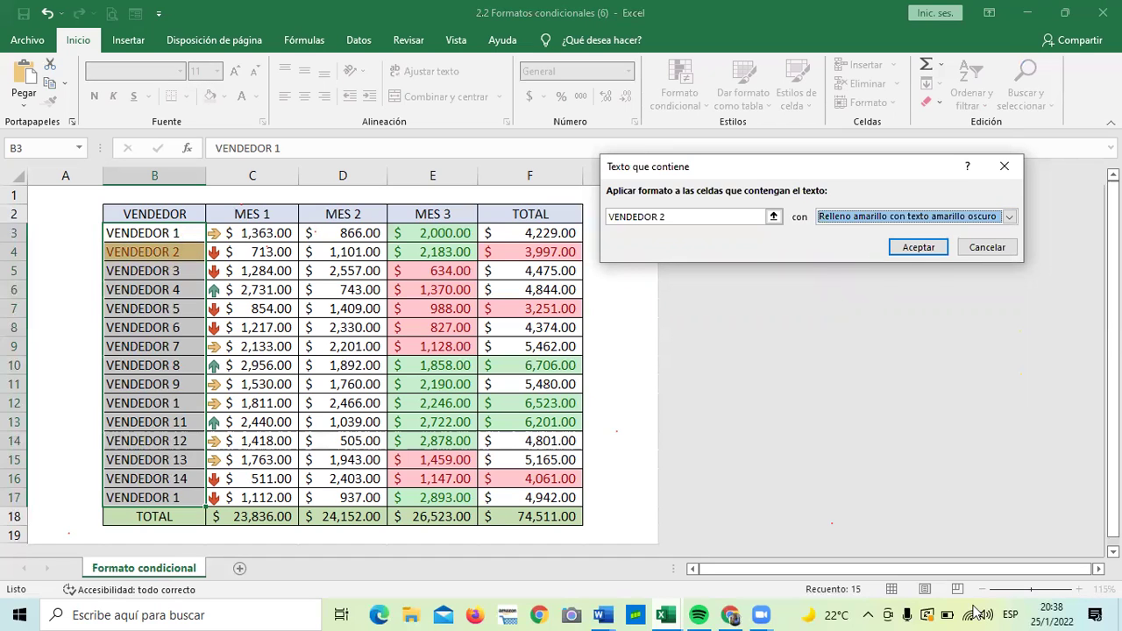
pyautogui.click(927, 249)
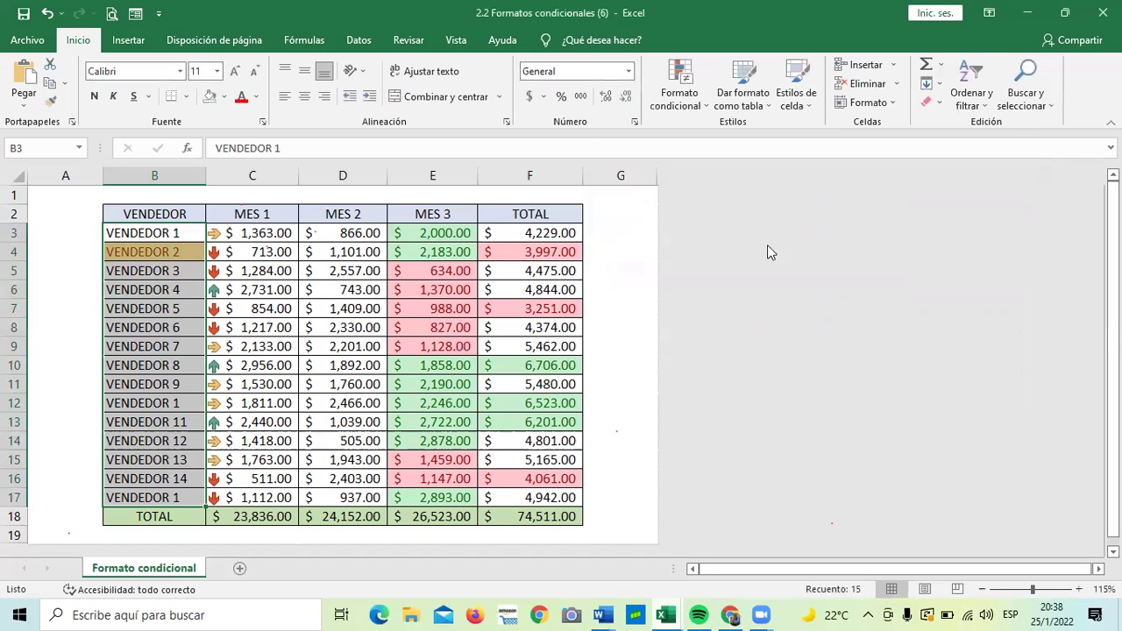
pyautogui.click(631, 251)
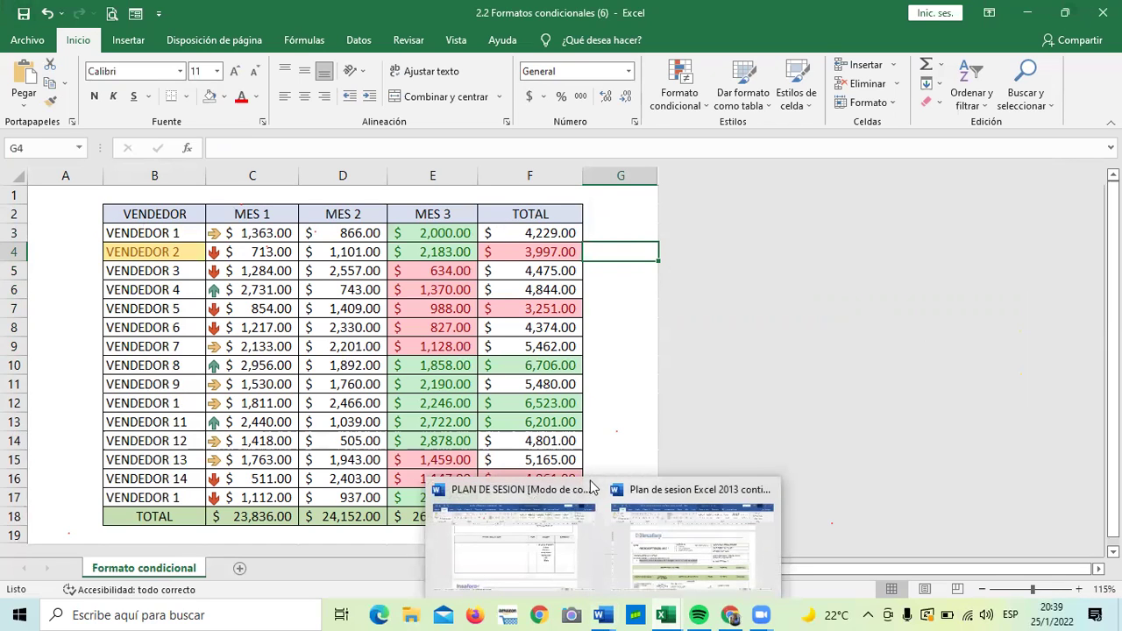
pyautogui.click(621, 373)
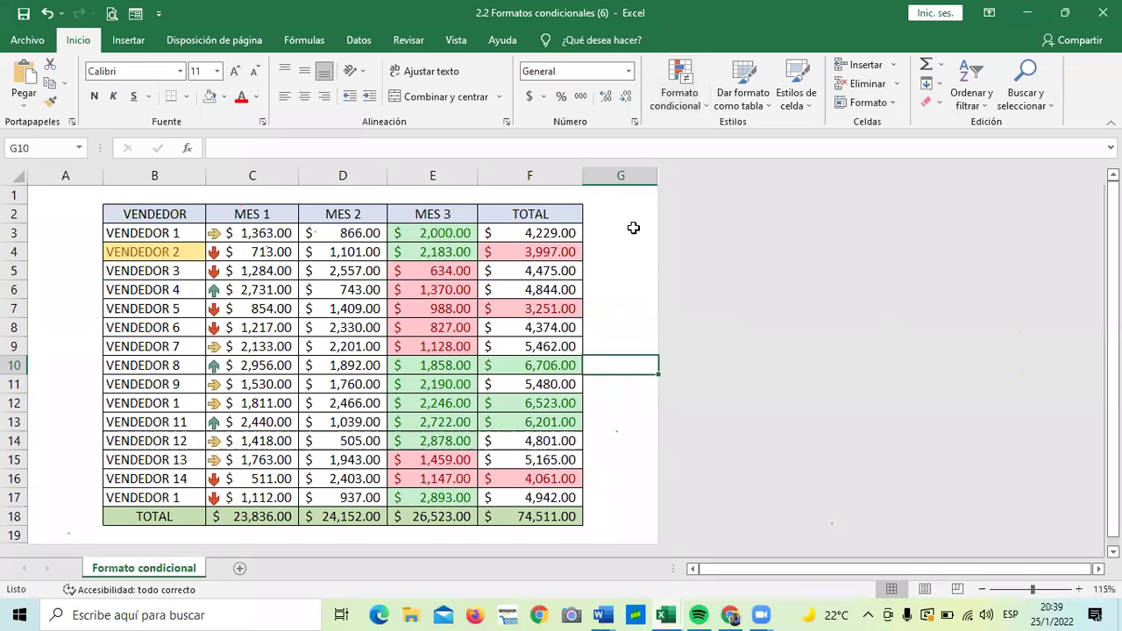
# Examine the period options of the Una fecha highlight rule, trying Semana siguiente, Mañana and Mes siguiente, and close it without applying
pyautogui.click(698, 112)
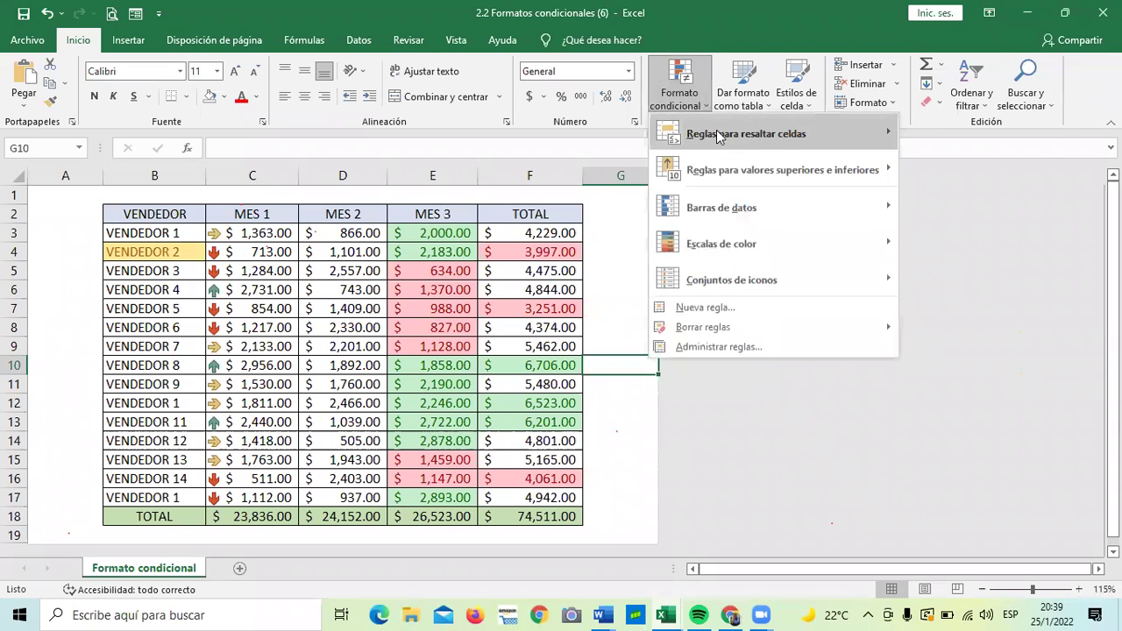
pyautogui.moveTo(719, 136)
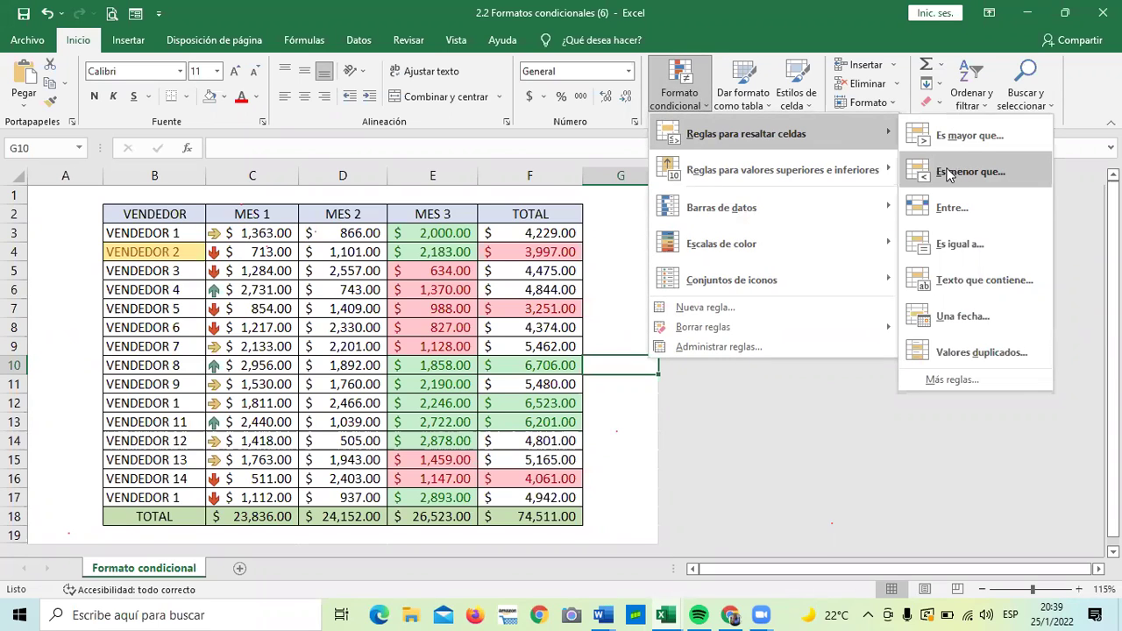
pyautogui.click(982, 327)
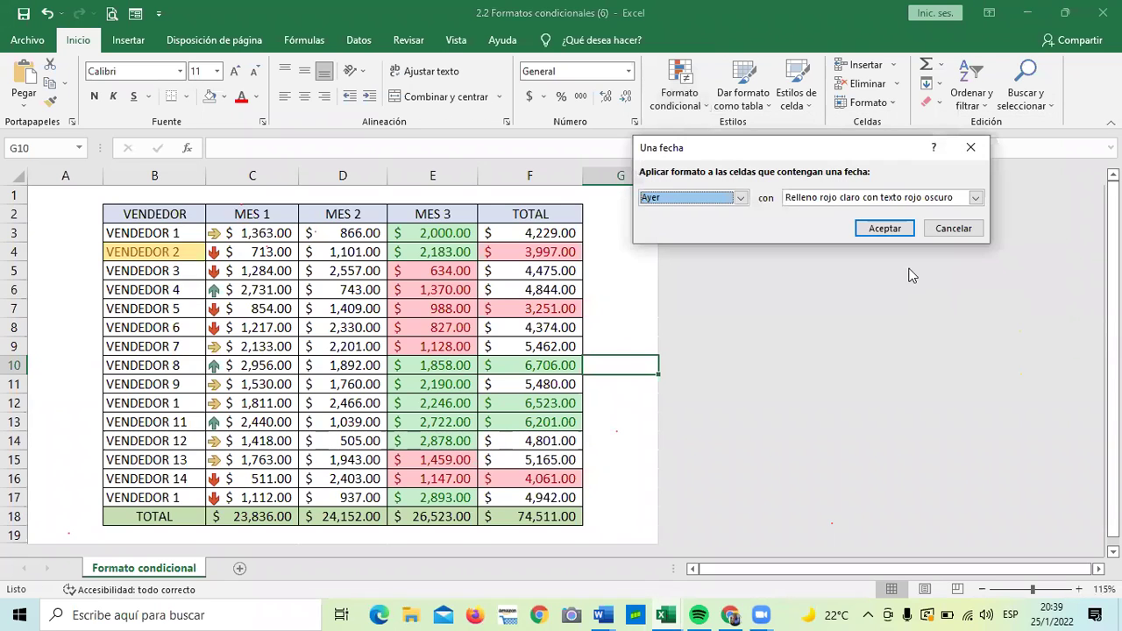
pyautogui.click(741, 197)
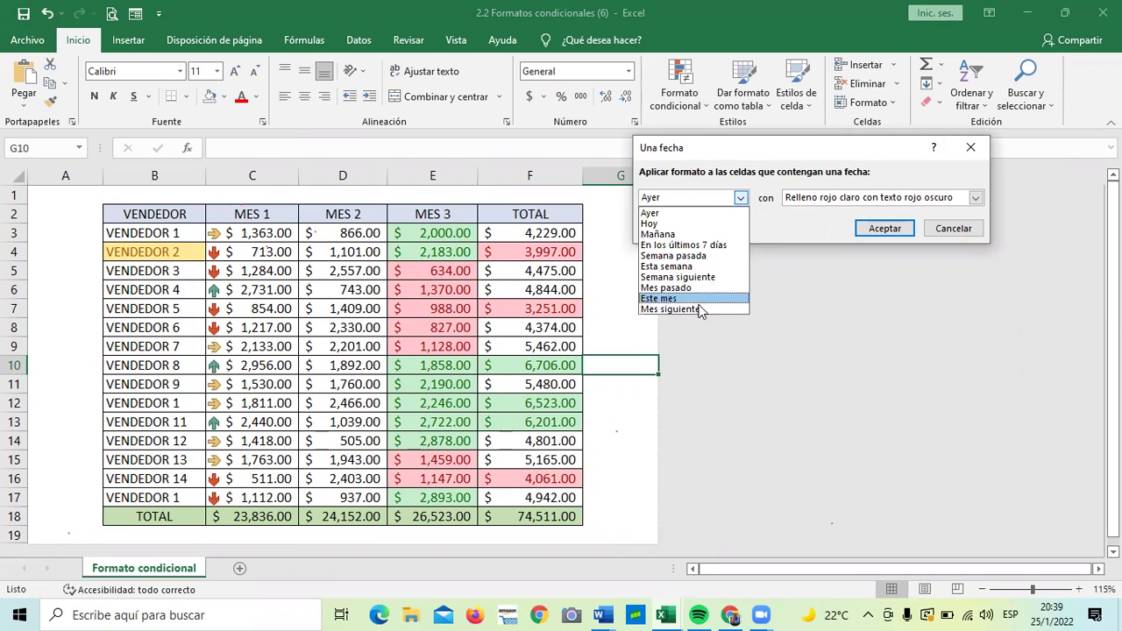
pyautogui.click(714, 277)
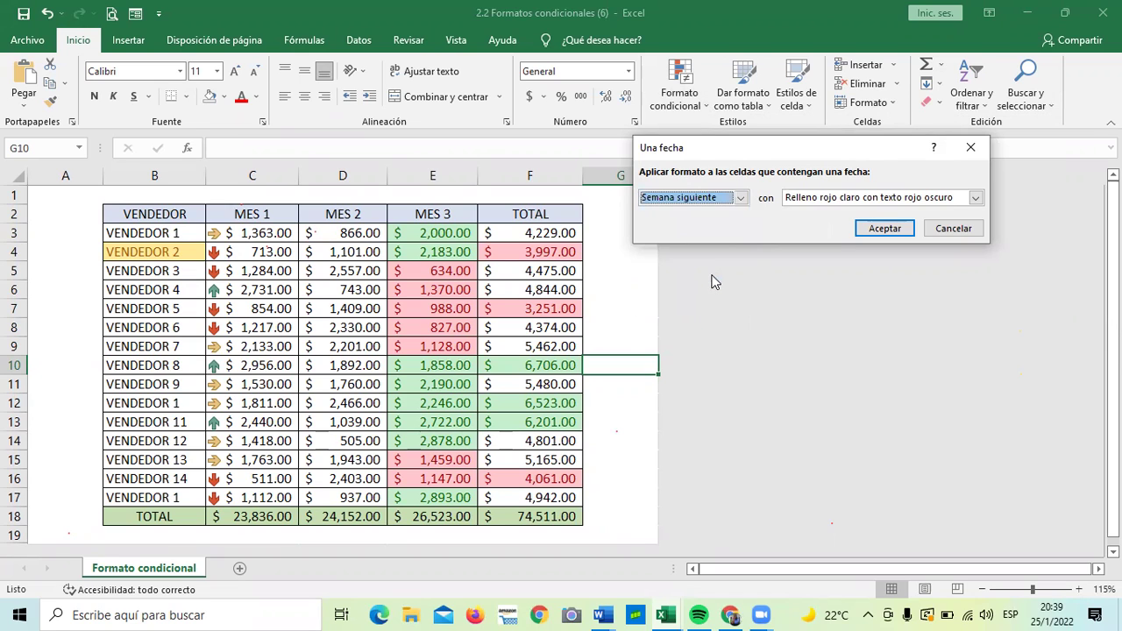
pyautogui.click(740, 198)
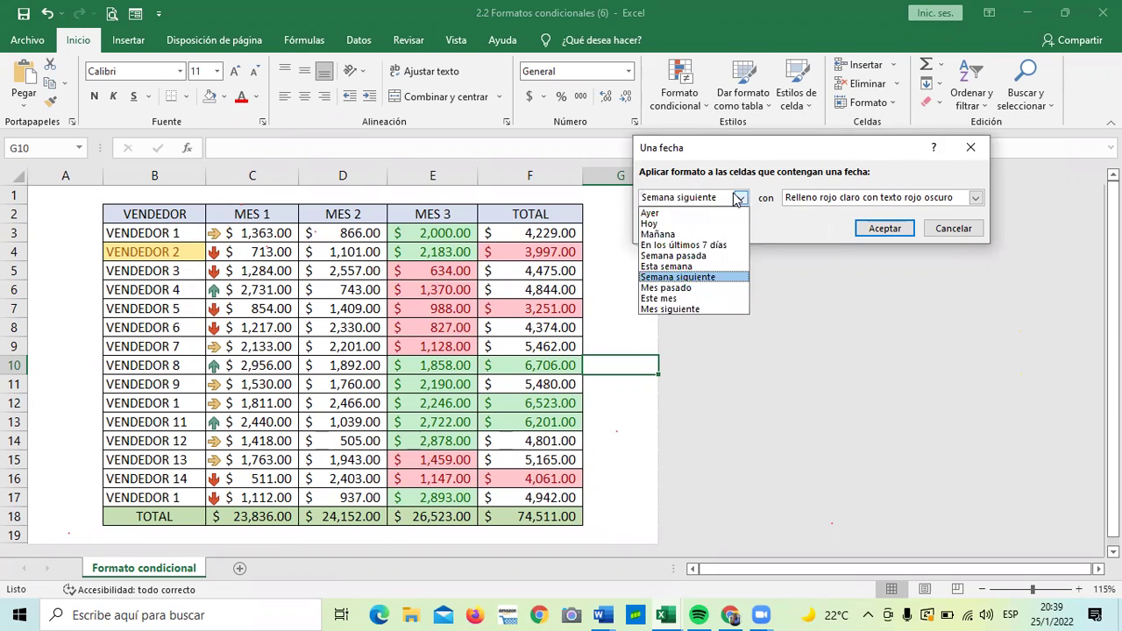
pyautogui.click(708, 235)
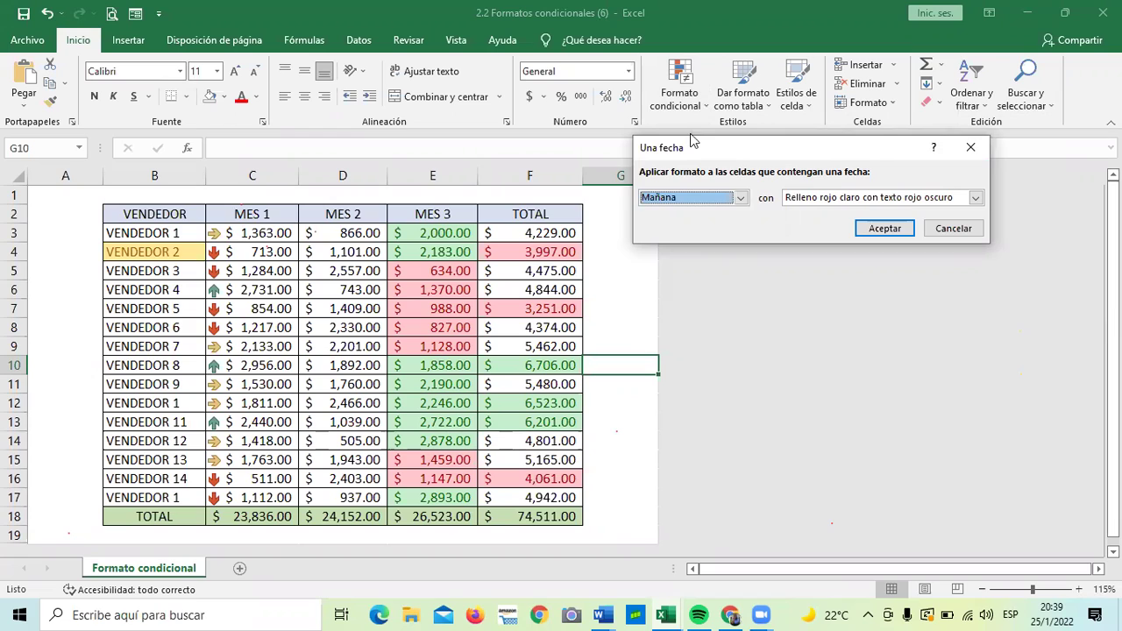
pyautogui.click(741, 198)
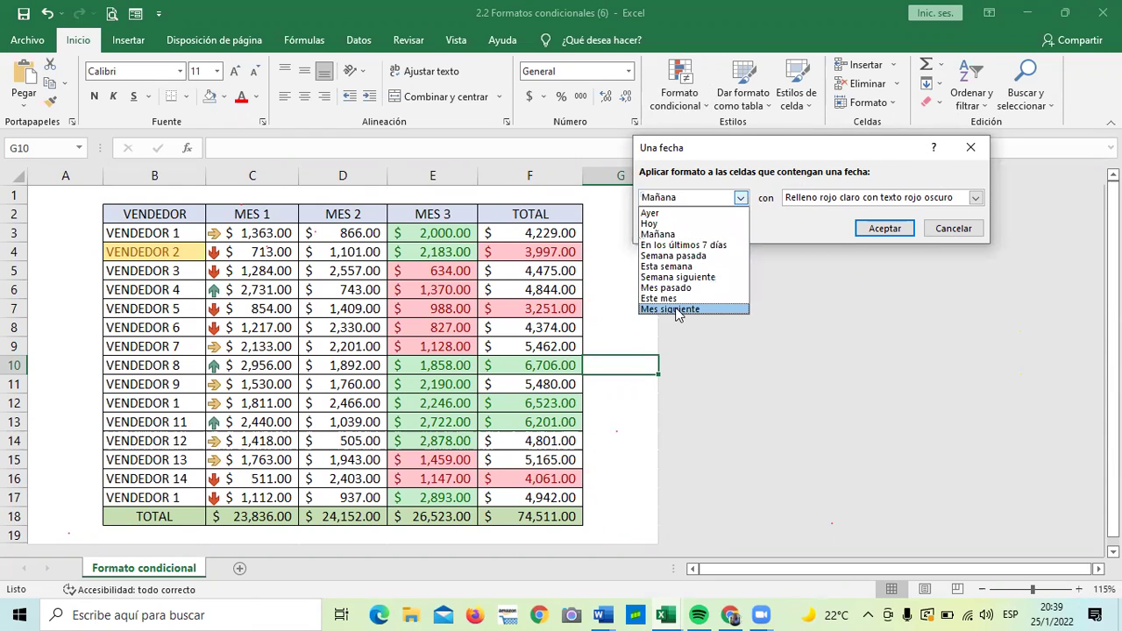
pyautogui.click(675, 309)
pyautogui.click(741, 197)
pyautogui.click(954, 226)
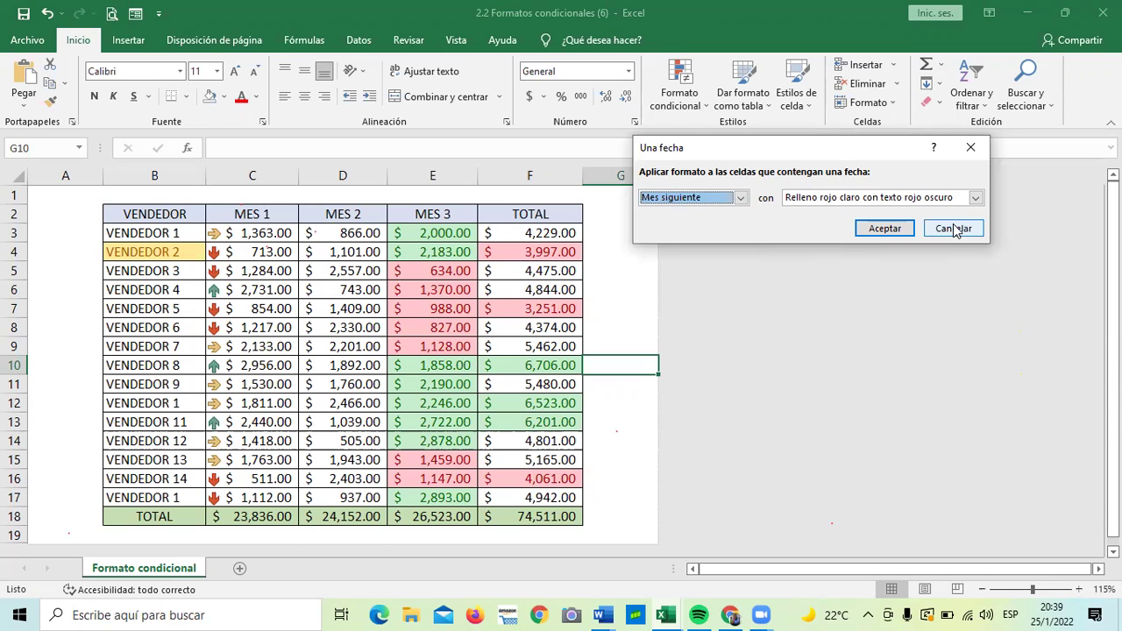
pyautogui.click(954, 228)
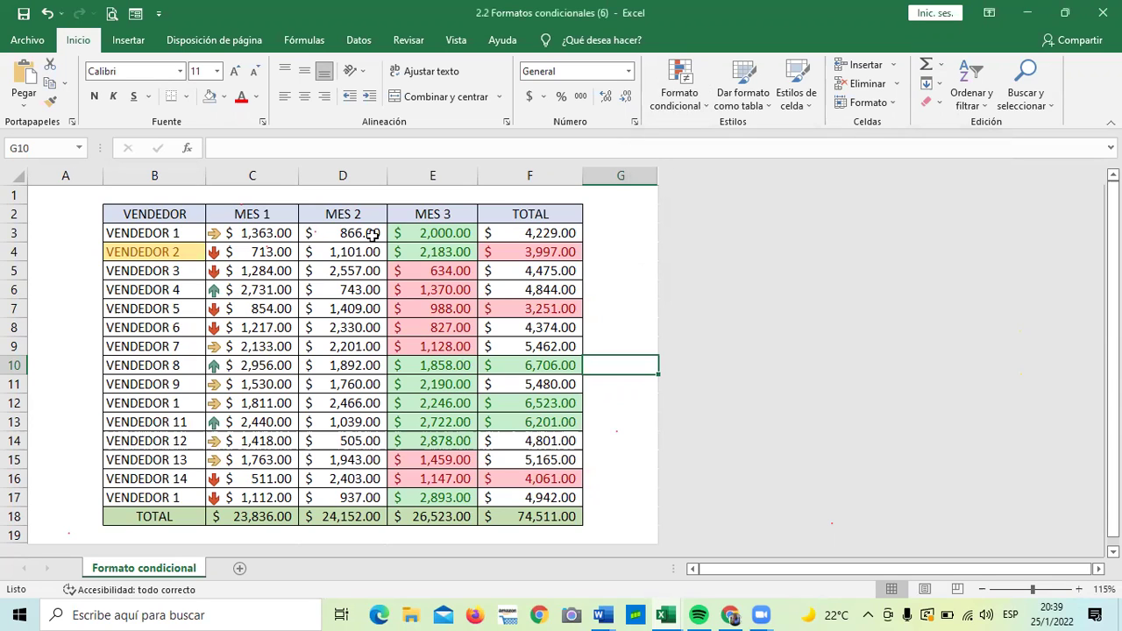
# View the conditional formatting rules manager and its scope options for showing rules, and close it without changes
pyautogui.click(635, 253)
pyautogui.click(705, 106)
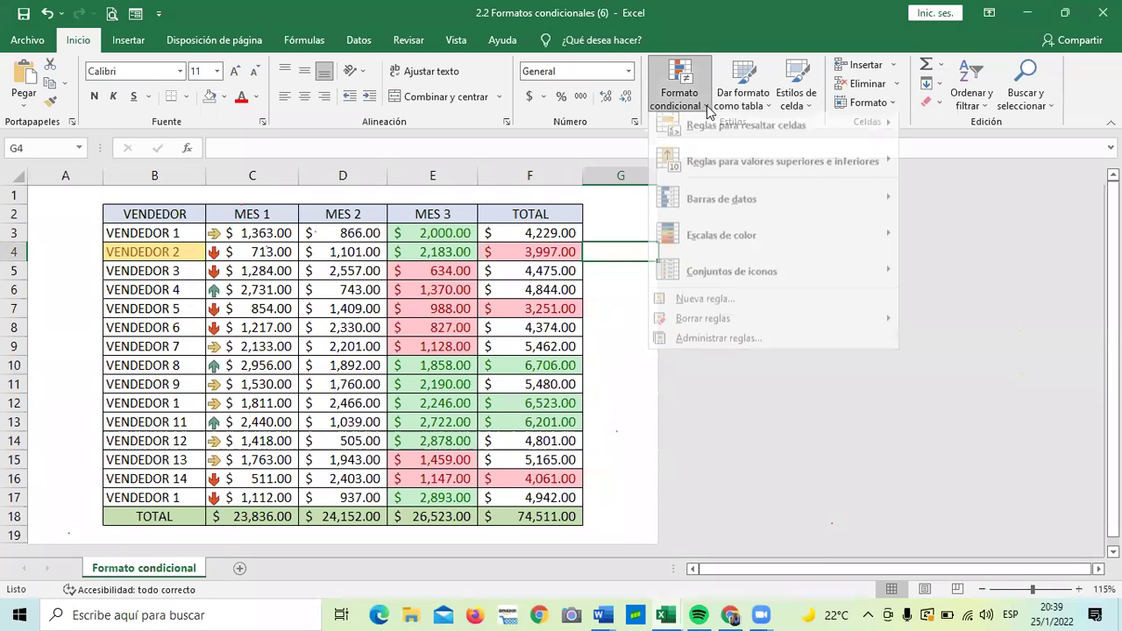
pyautogui.click(721, 347)
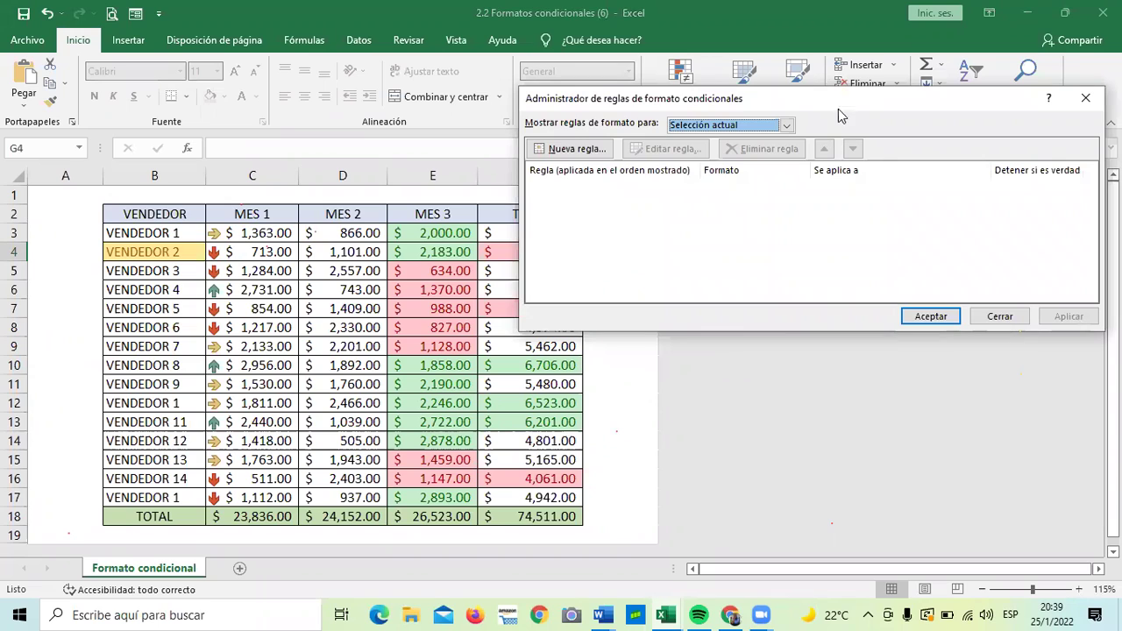
pyautogui.moveTo(845, 105); pyautogui.dragTo(806, 126)
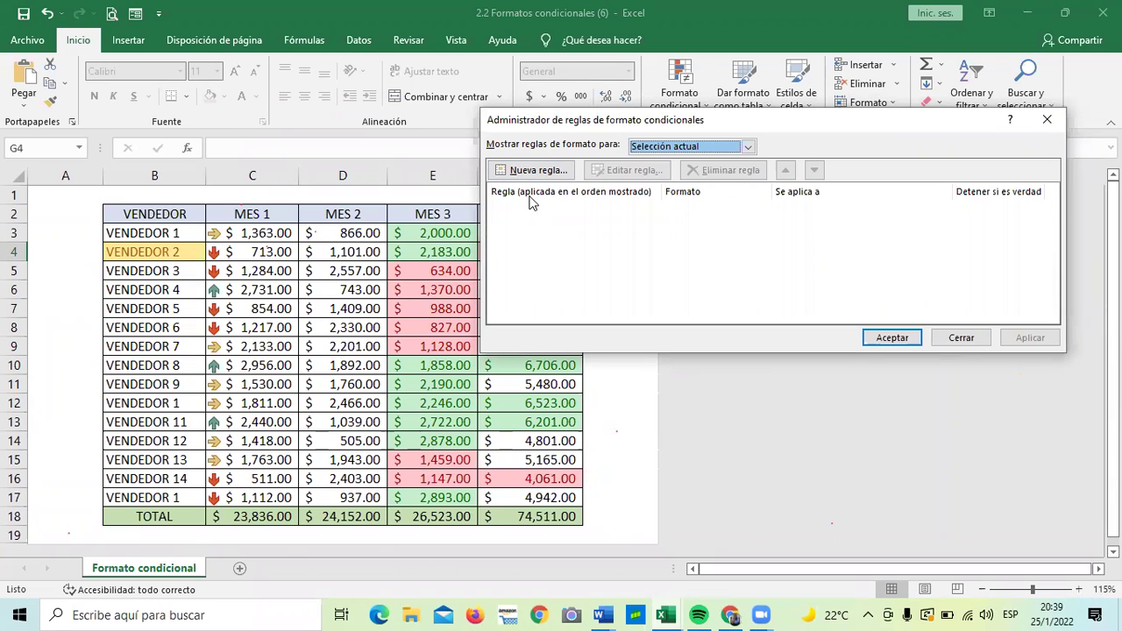
pyautogui.click(748, 149)
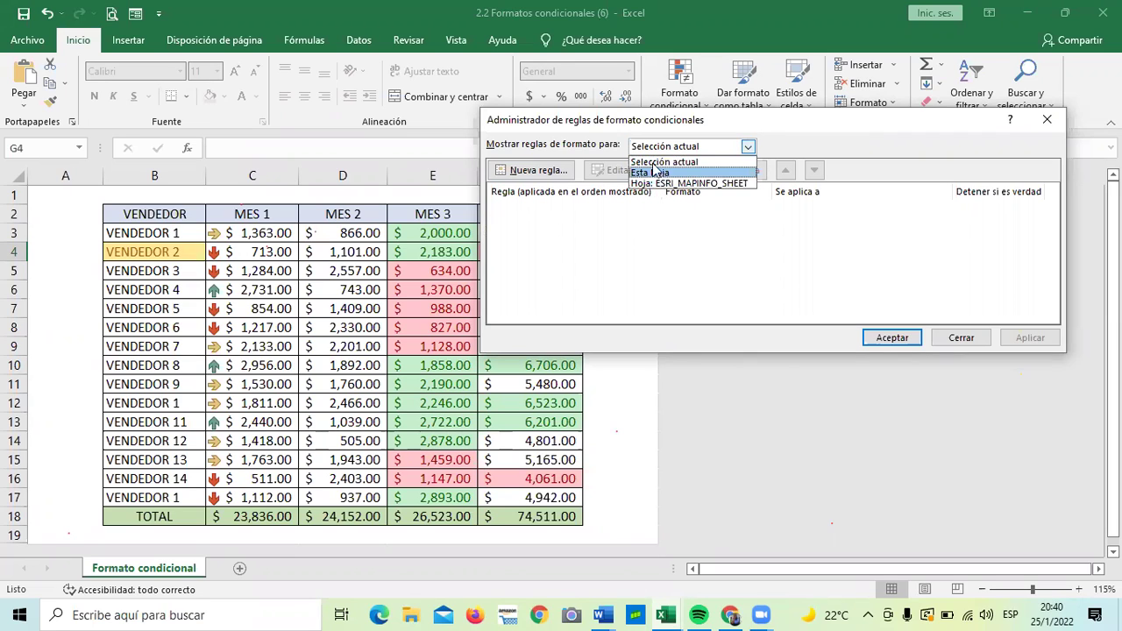
pyautogui.click(819, 254)
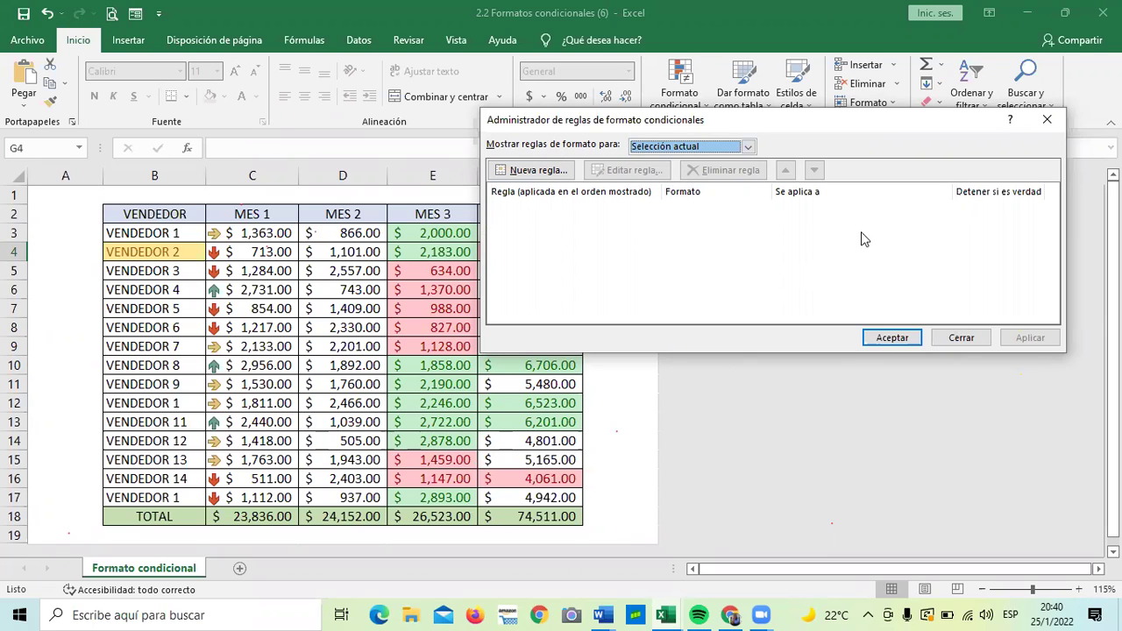
pyautogui.click(957, 340)
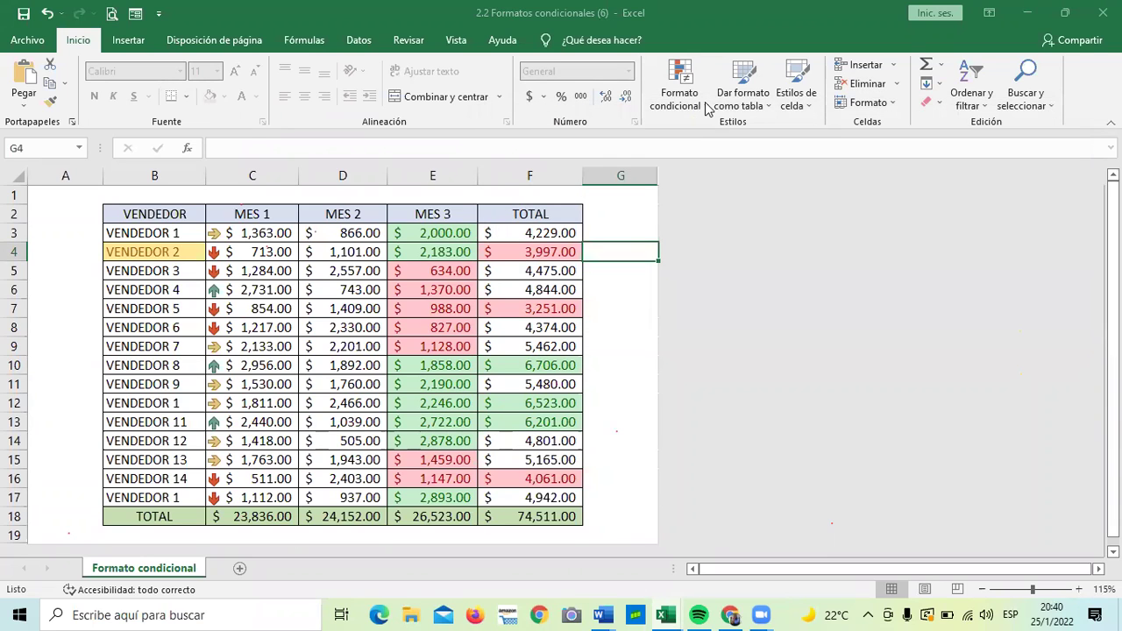
pyautogui.click(706, 107)
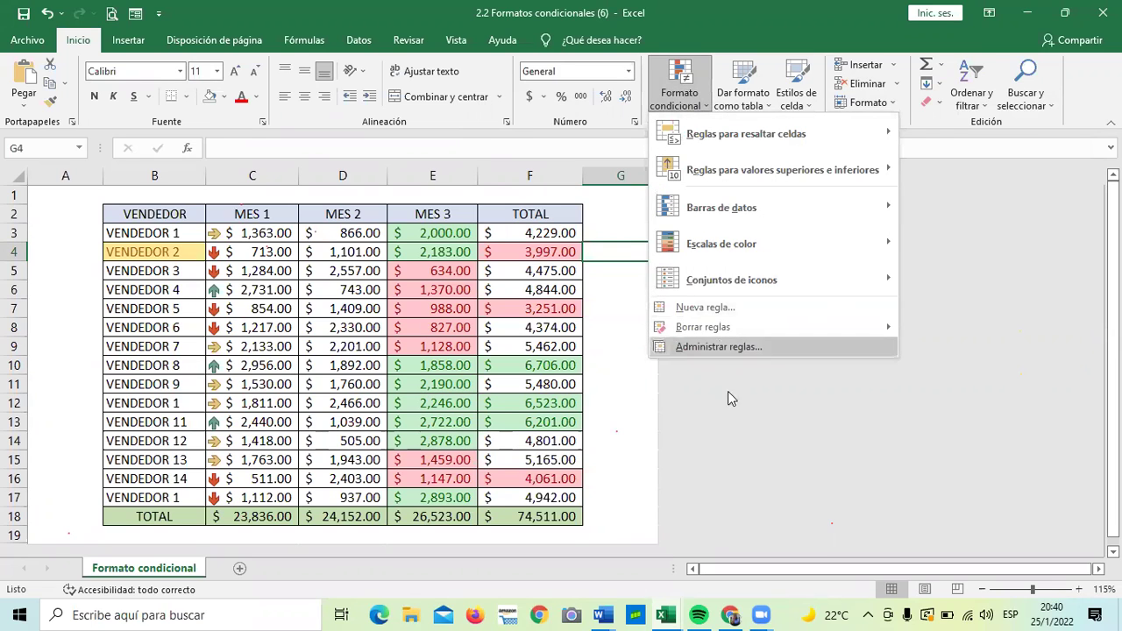
pyautogui.click(630, 304)
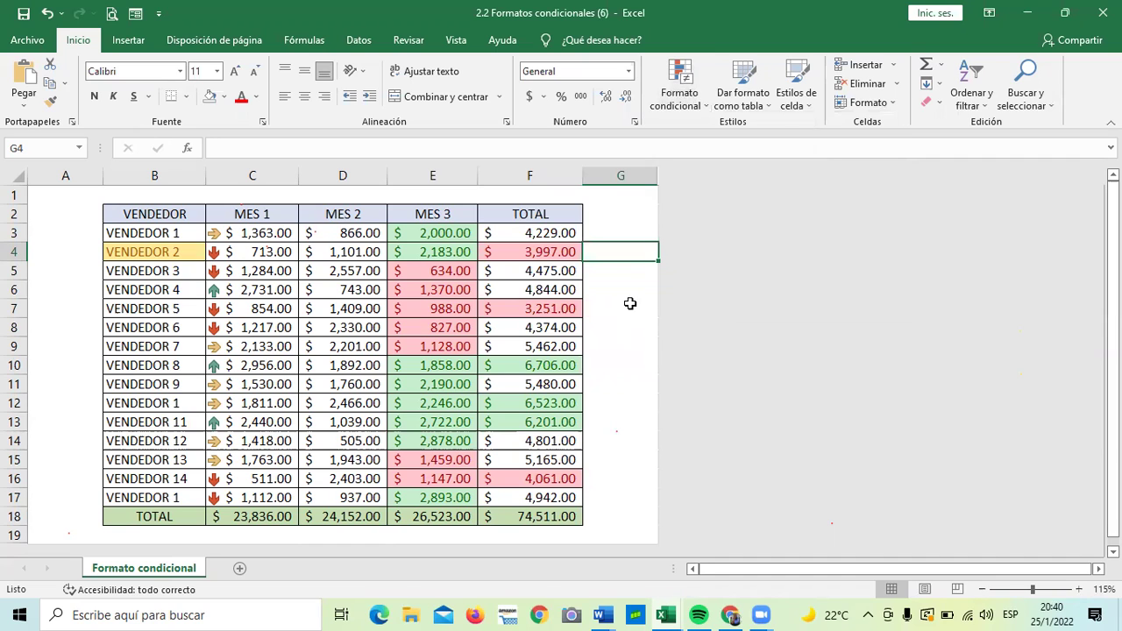
pyautogui.click(638, 213)
pyautogui.click(623, 285)
pyautogui.moveTo(625, 613)
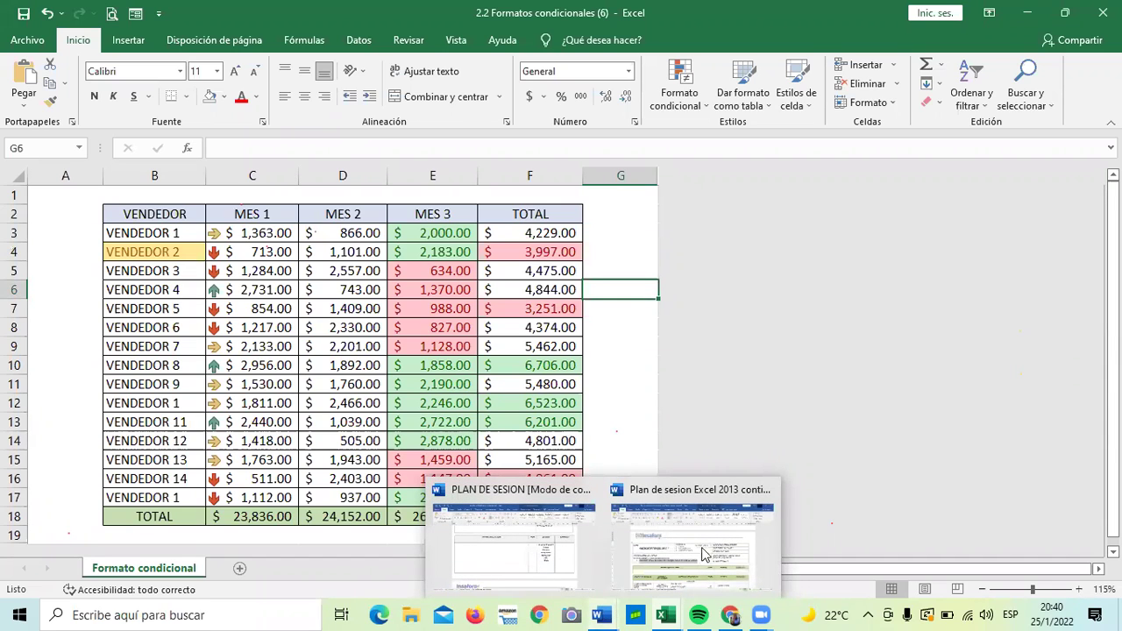
pyautogui.moveTo(667, 613)
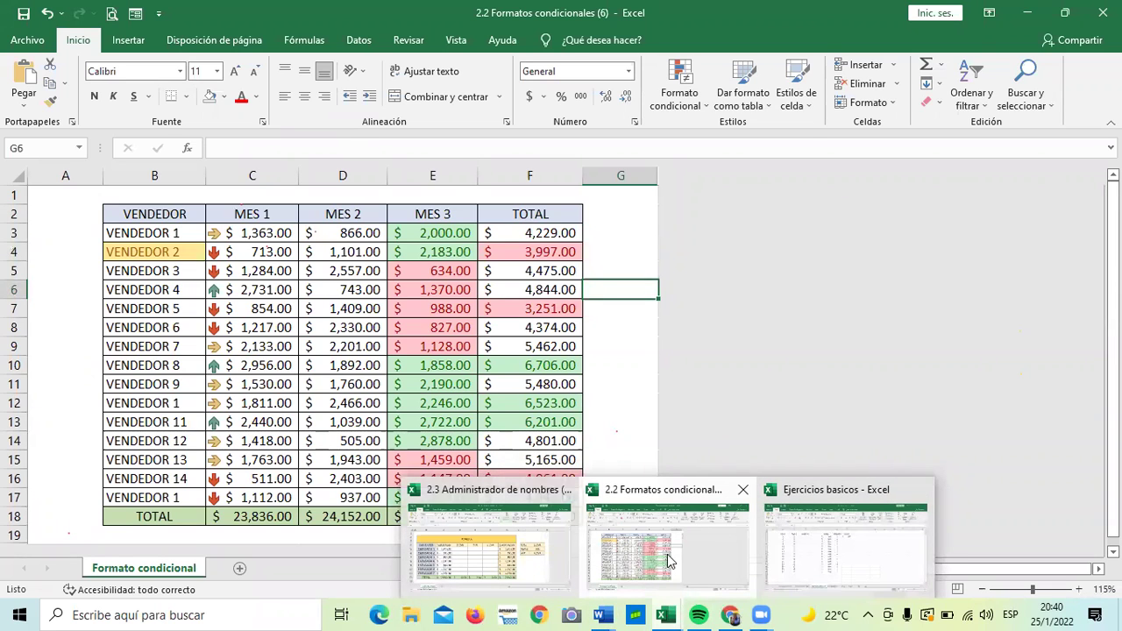
# Switch to the course site in Chrome and review lesson 2.3 - Objetivo de la lección on conditional formatting
pyautogui.moveTo(760, 613)
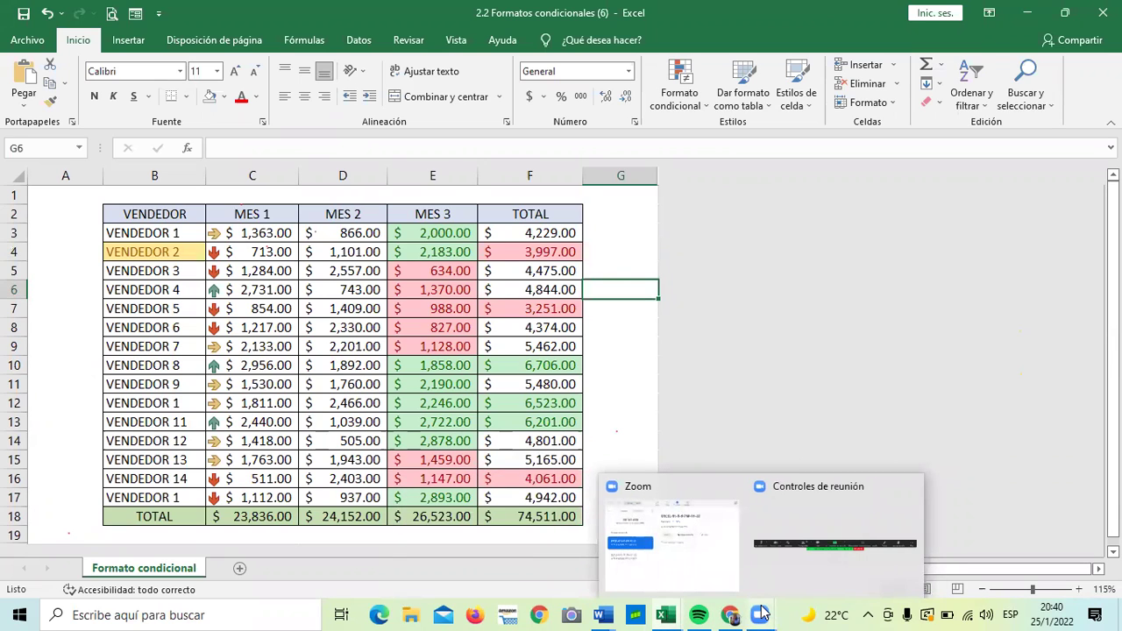
pyautogui.click(742, 589)
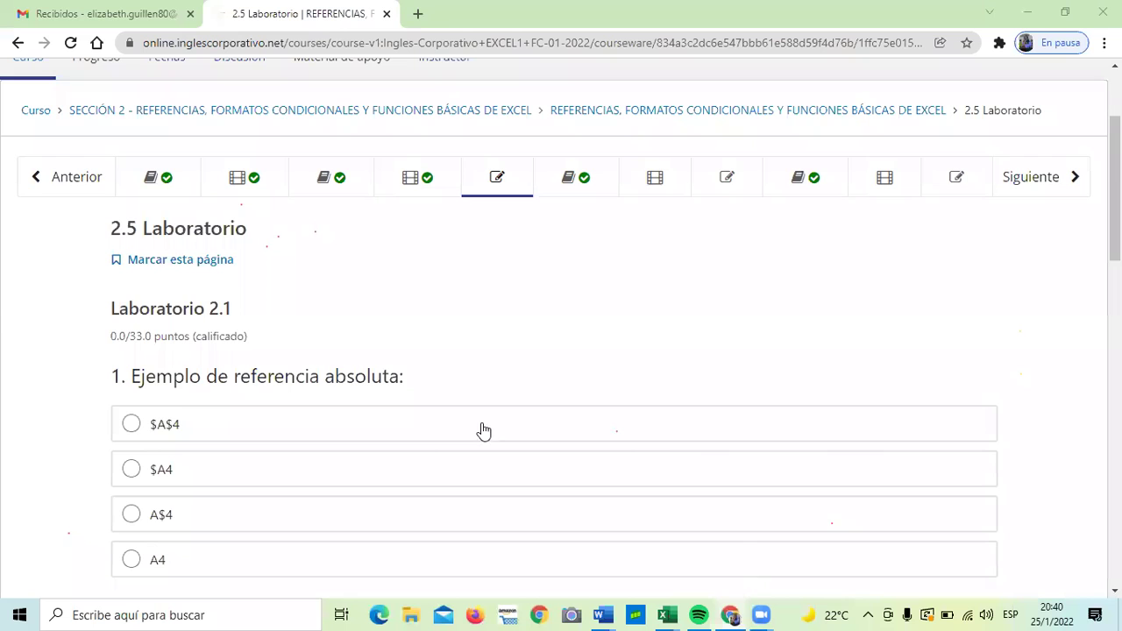
pyautogui.scroll(-2, 487, 429)
pyautogui.scroll(4, 496, 429)
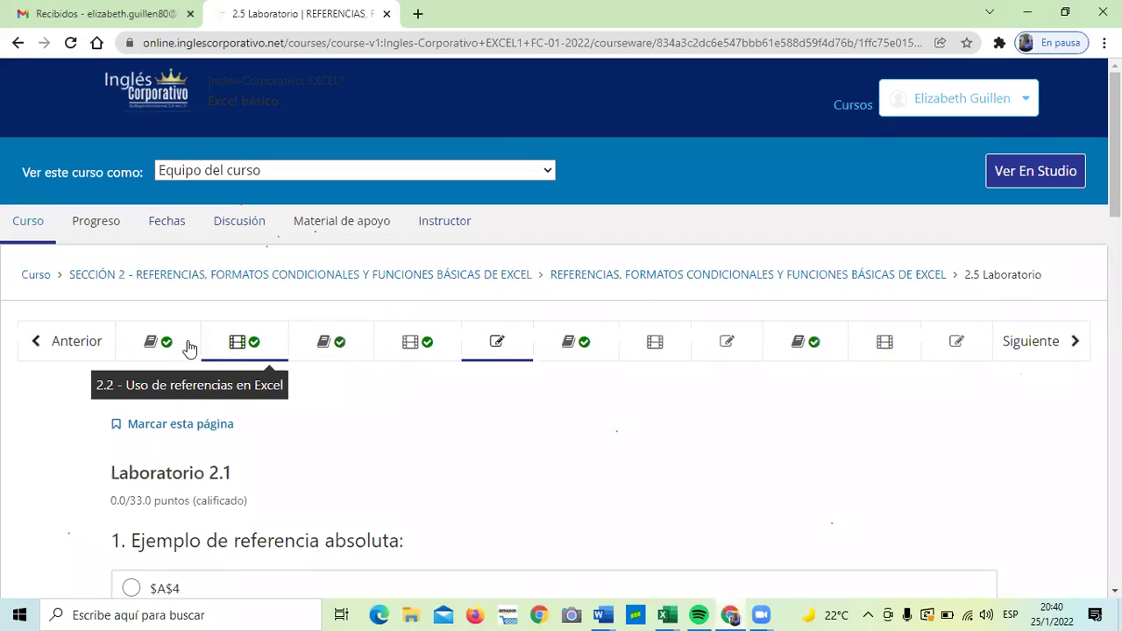
pyautogui.click(357, 344)
pyautogui.scroll(-2, 473, 399)
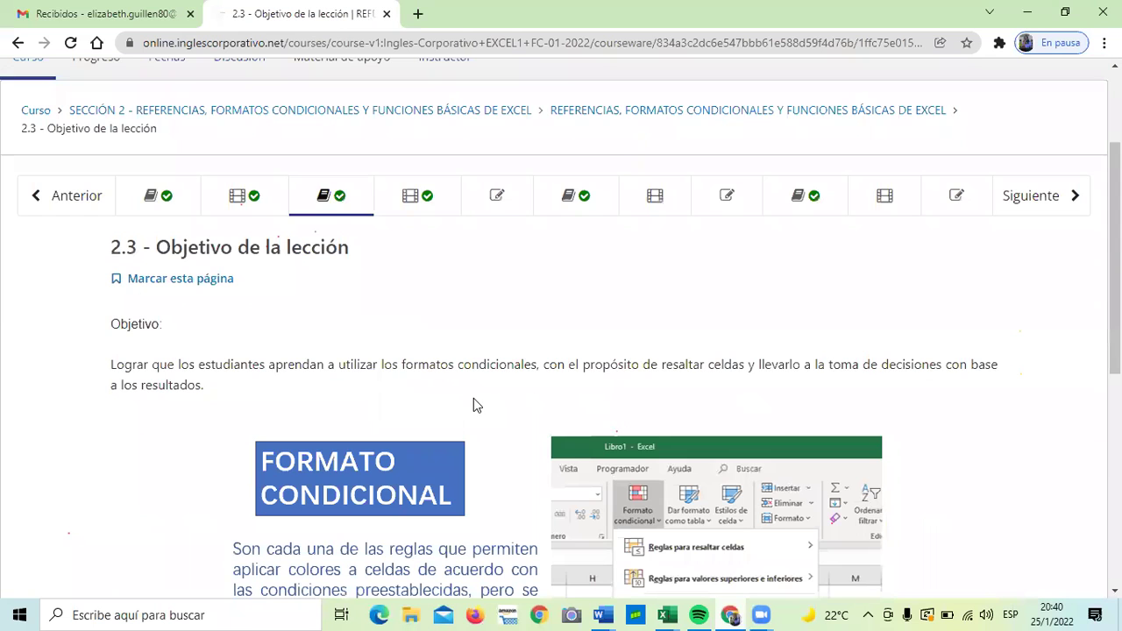
pyautogui.scroll(-3, 482, 398)
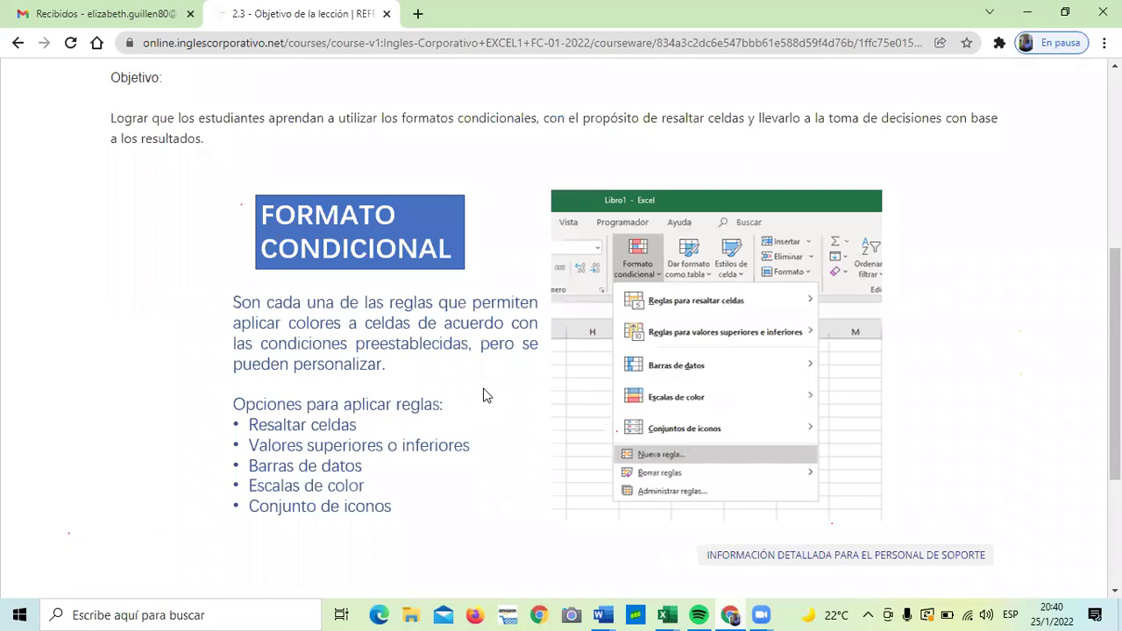
pyautogui.scroll(-2, 483, 395)
# Advance to lesson 2.4 - Formatos condicionales and look through its video and discussion sections
pyautogui.click(601, 460)
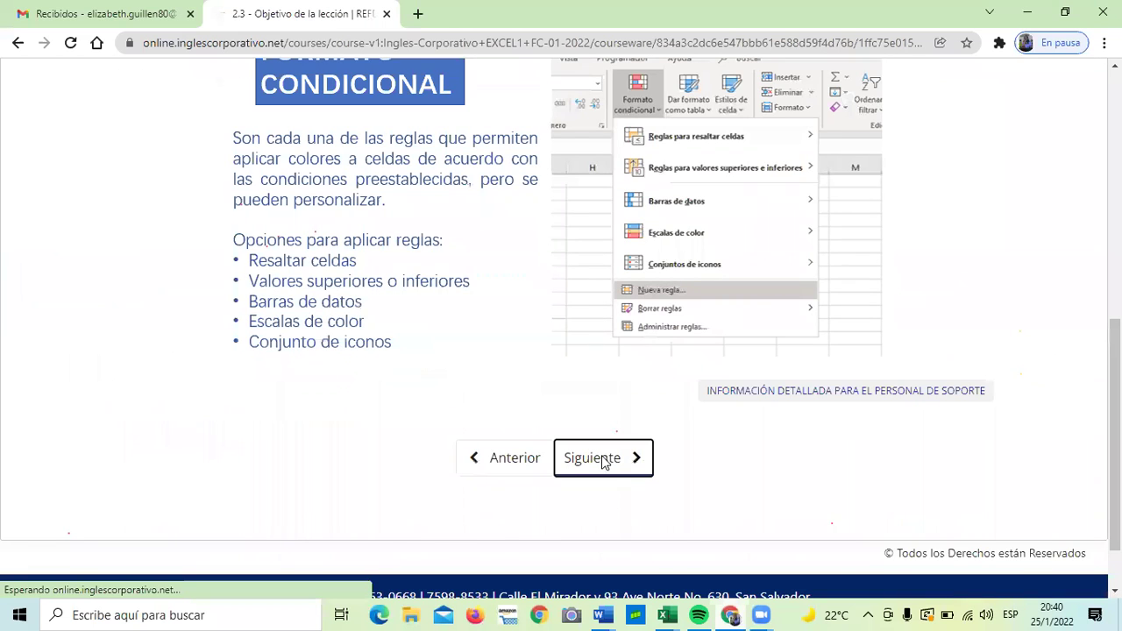
pyautogui.scroll(-5, 603, 462)
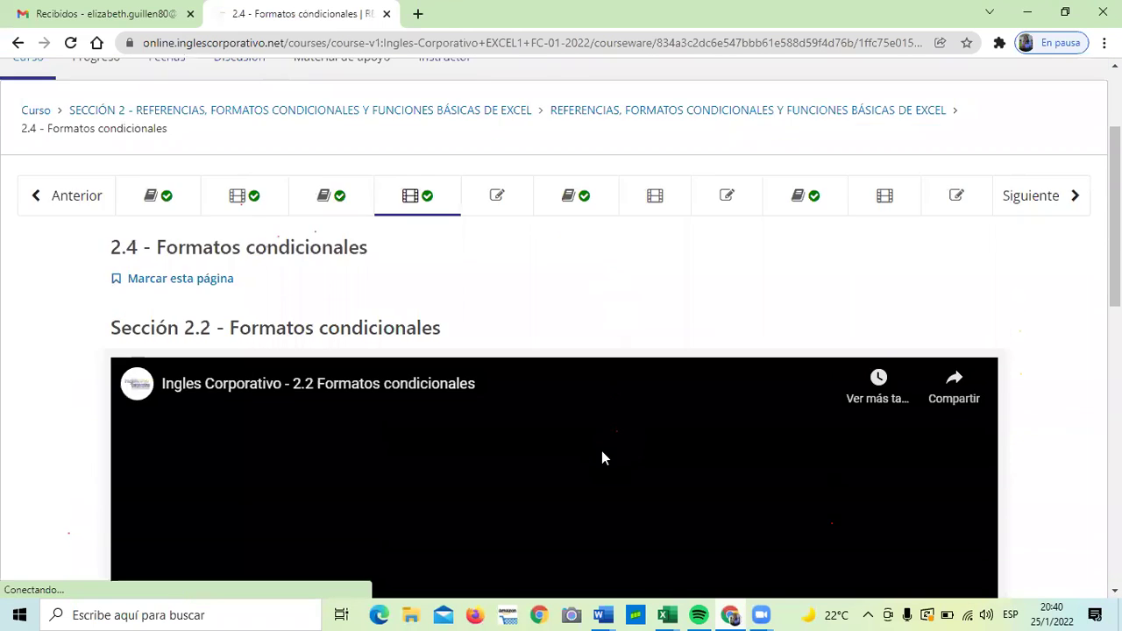
pyautogui.scroll(-5, 599, 460)
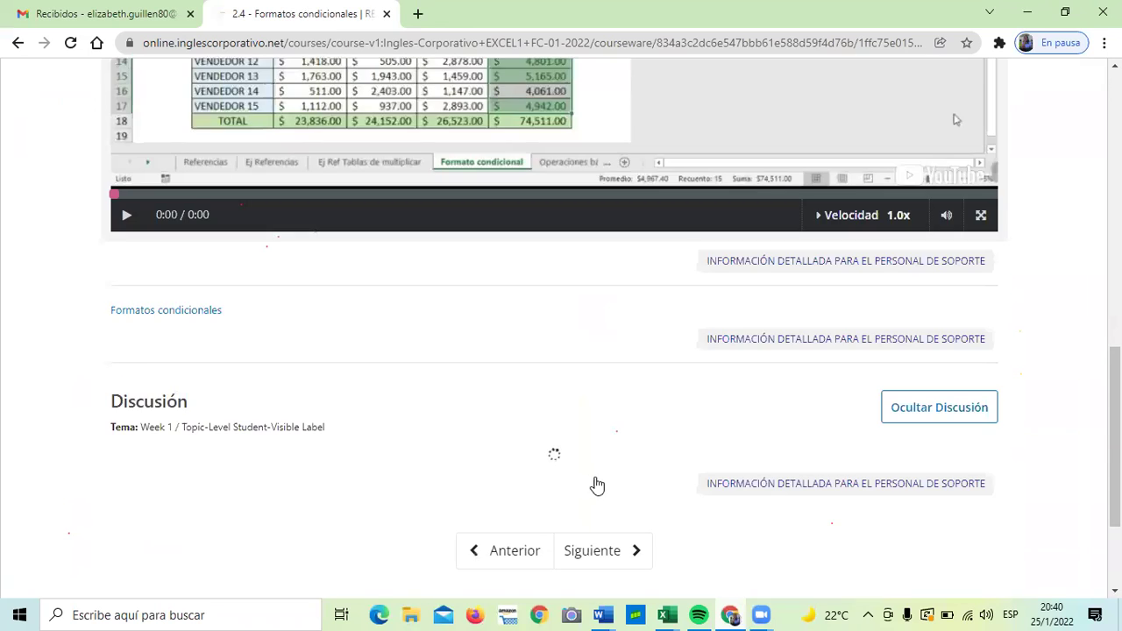
# Advance to 2.5 Laboratorio and skim the questions of Laboratorio 2.1
pyautogui.click(613, 473)
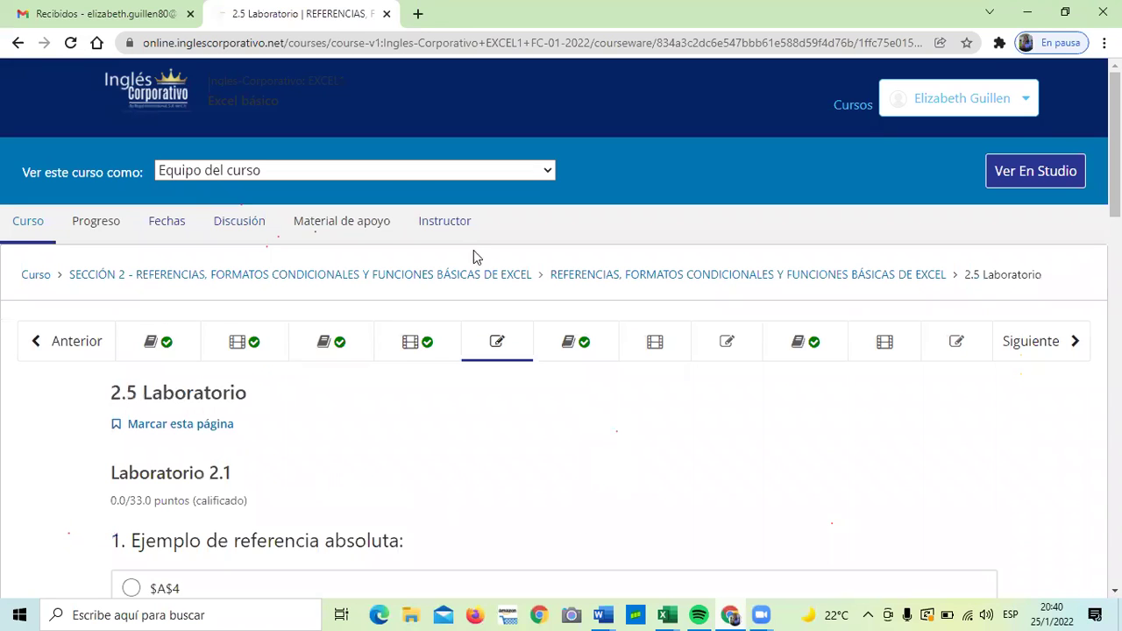
pyautogui.scroll(-2, 496, 403)
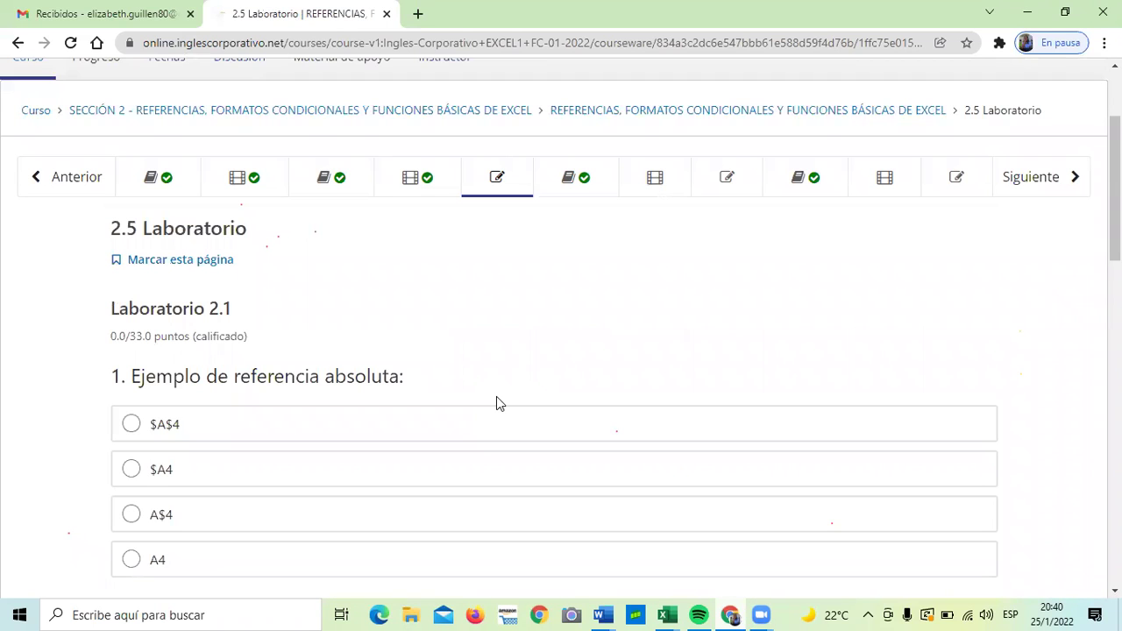
pyautogui.scroll(-5, 496, 403)
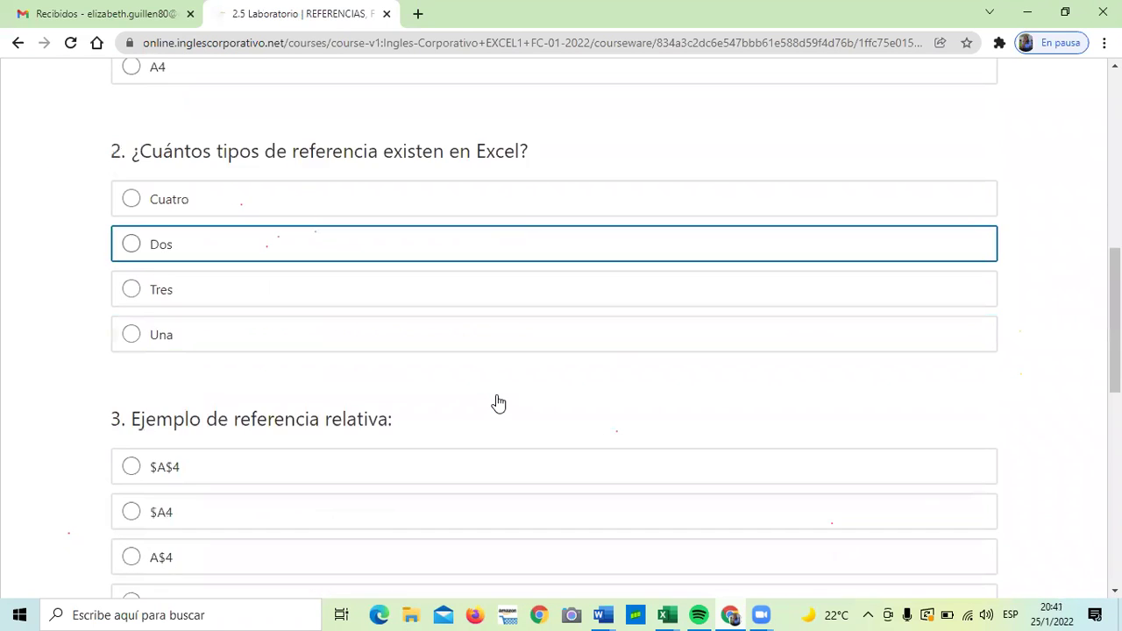
pyautogui.scroll(-5, 496, 403)
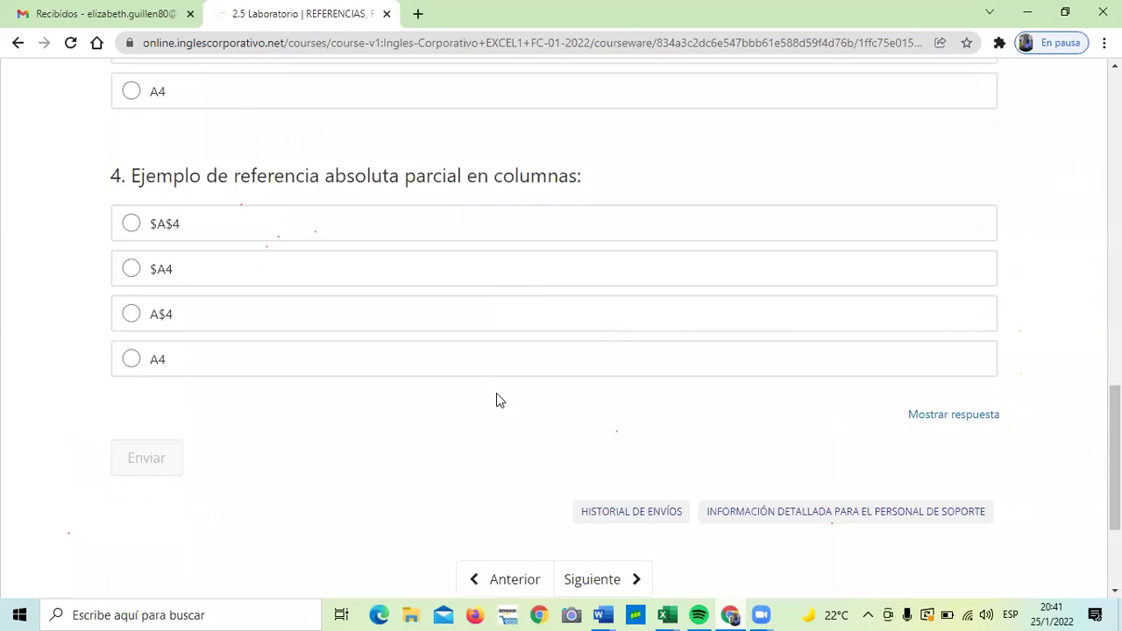
pyautogui.scroll(4, 496, 400)
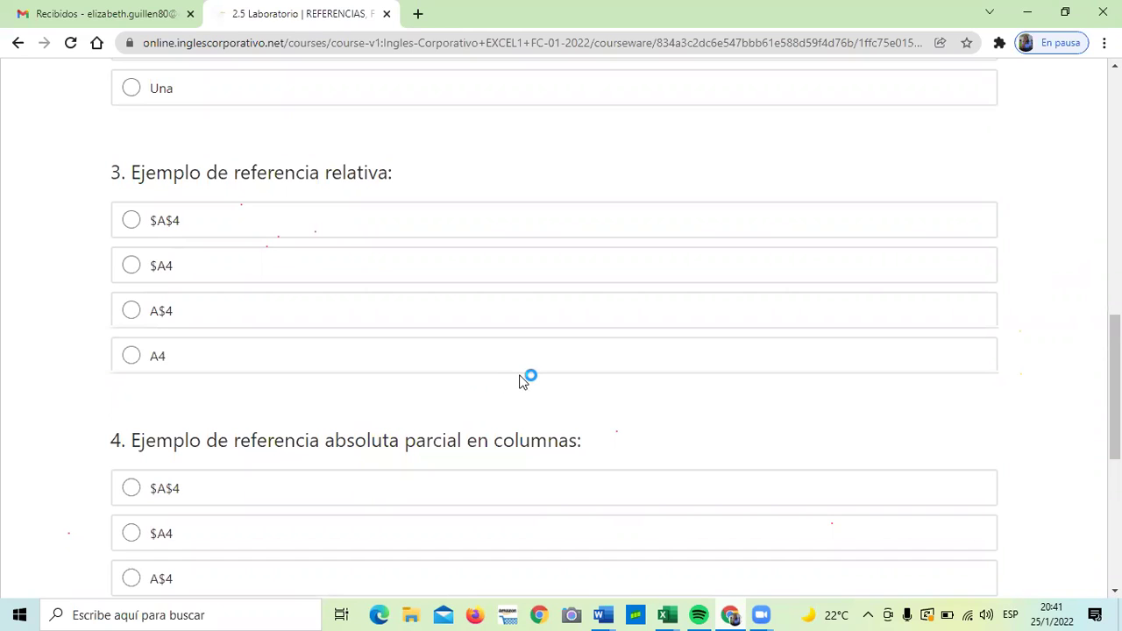
# Lower the computer's sound volume to 60
pyautogui.press('XF86AudioLowerVolume')
pyautogui.press('XF86AudioLowerVolume')
pyautogui.press('XF86AudioLowerVolume')
pyautogui.press('XF86AudioLowerVolume')
pyautogui.press('XF86AudioLowerVolume')
pyautogui.press('XF86AudioLowerVolume')
pyautogui.press('XF86AudioLowerVolume')
pyautogui.press('XF86AudioLowerVolume')
pyautogui.press('XF86AudioLowerVolume')
pyautogui.press('XF86AudioLowerVolume')
pyautogui.press('XF86AudioLowerVolume')
pyautogui.press('XF86AudioLowerVolume')
pyautogui.press('XF86AudioLowerVolume')
pyautogui.press('XF86AudioLowerVolume')
pyautogui.press('XF86AudioLowerVolume')
pyautogui.press('XF86AudioLowerVolume')
pyautogui.press('XF86AudioLowerVolume')
pyautogui.press('XF86AudioLowerVolume')
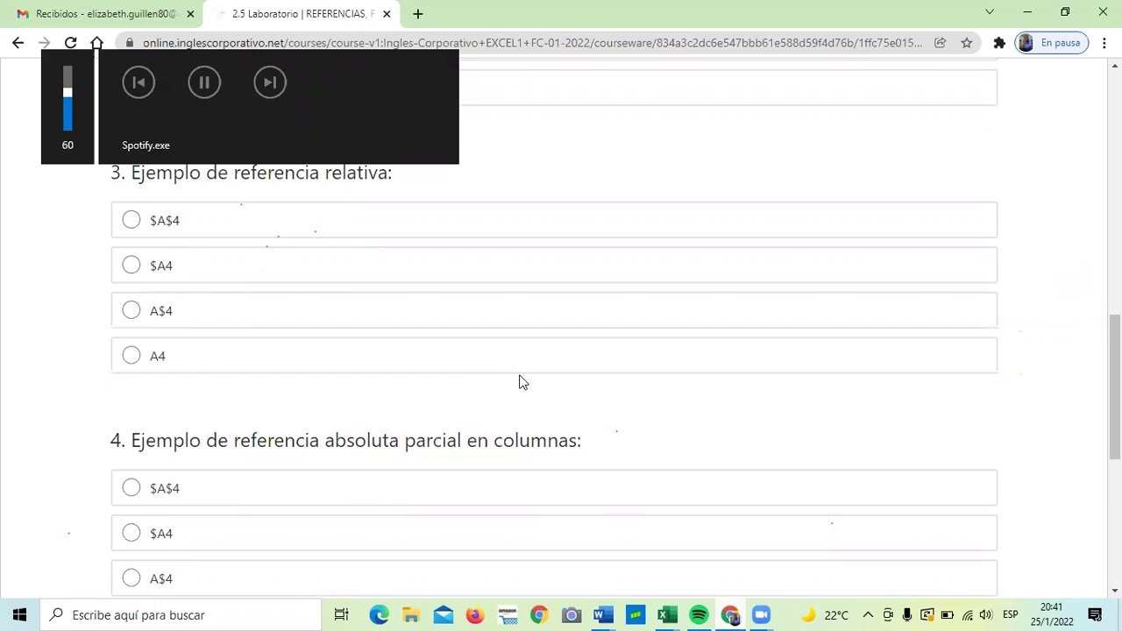
# Look over the whole Laboratorio 2.1 questionnaire without answering, and return to the lesson navigation above it
pyautogui.click(667, 615)
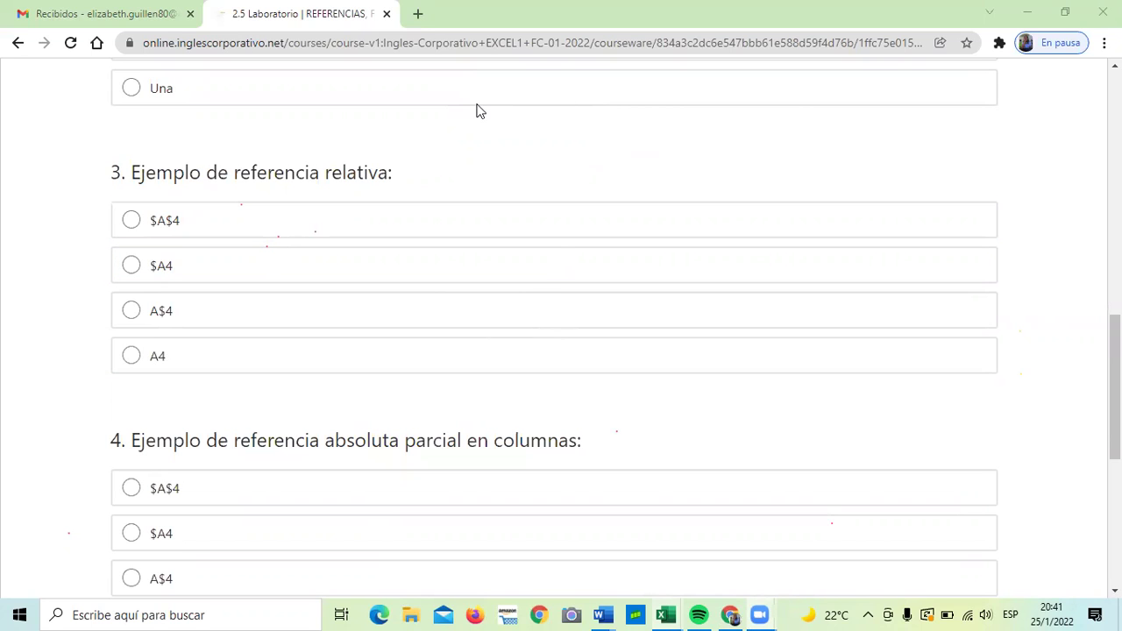
pyautogui.scroll(3, 566, 255)
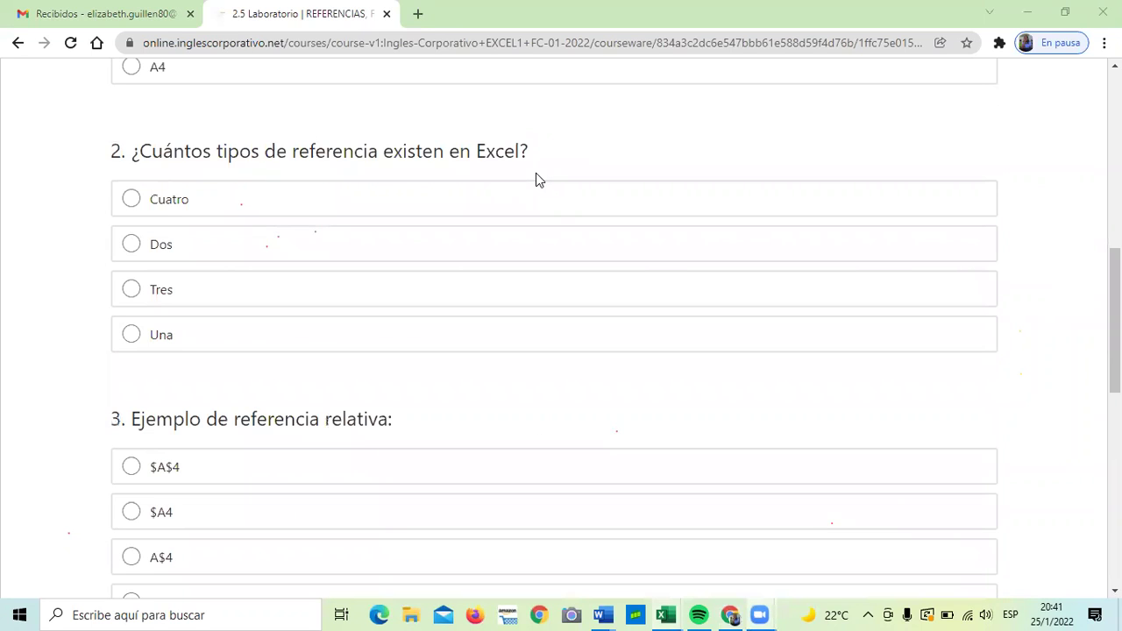
pyautogui.scroll(2, 654, 267)
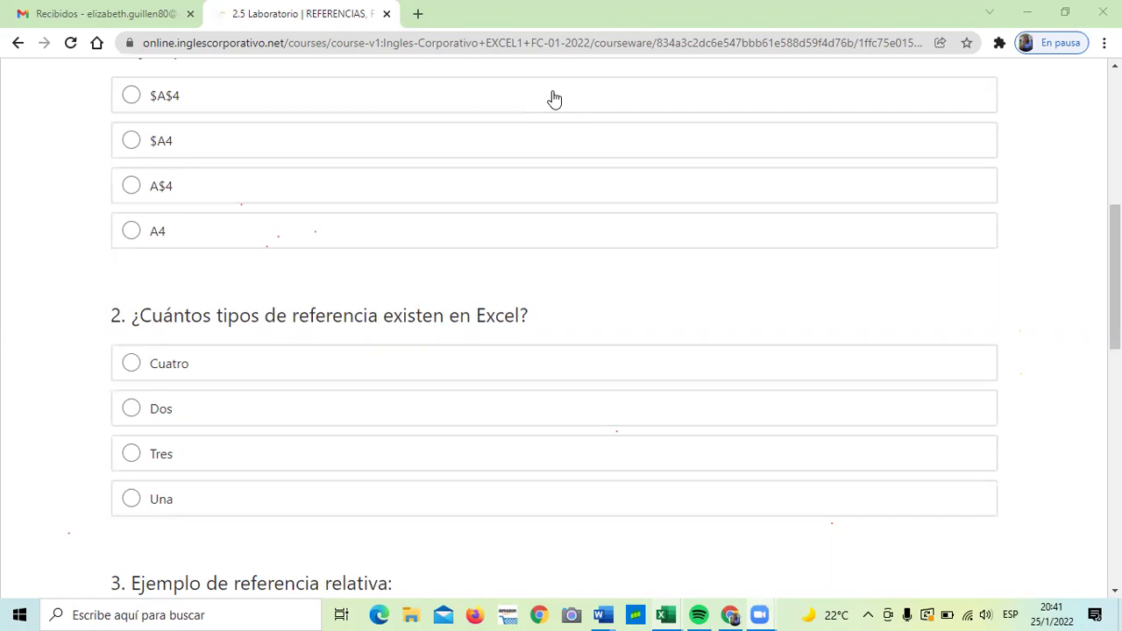
pyautogui.scroll(3, 644, 245)
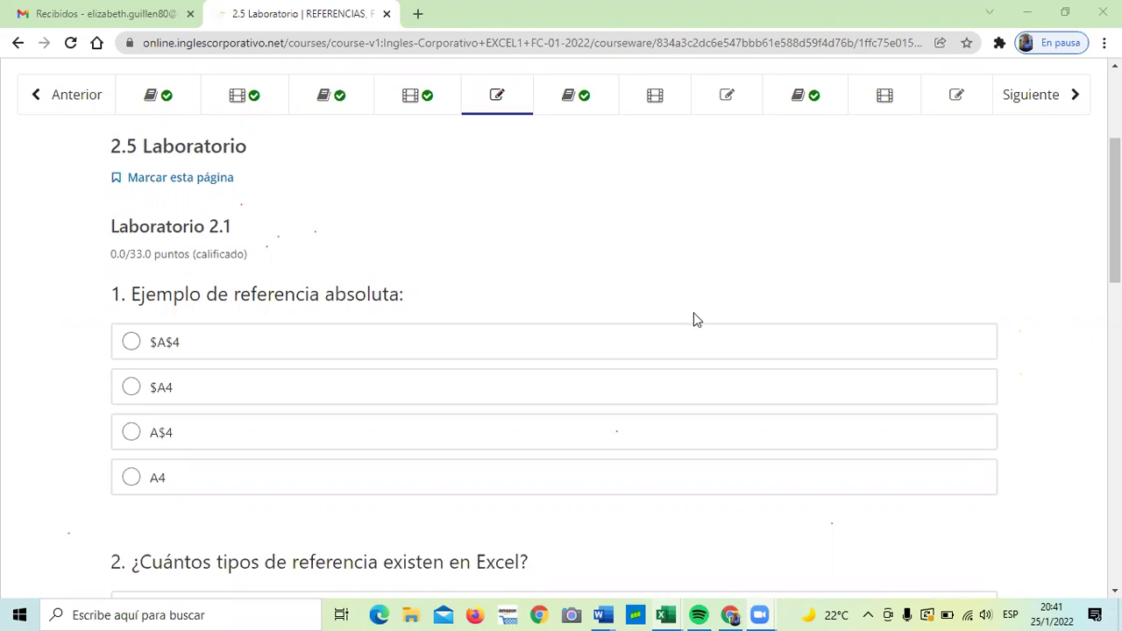
pyautogui.scroll(-2, 671, 320)
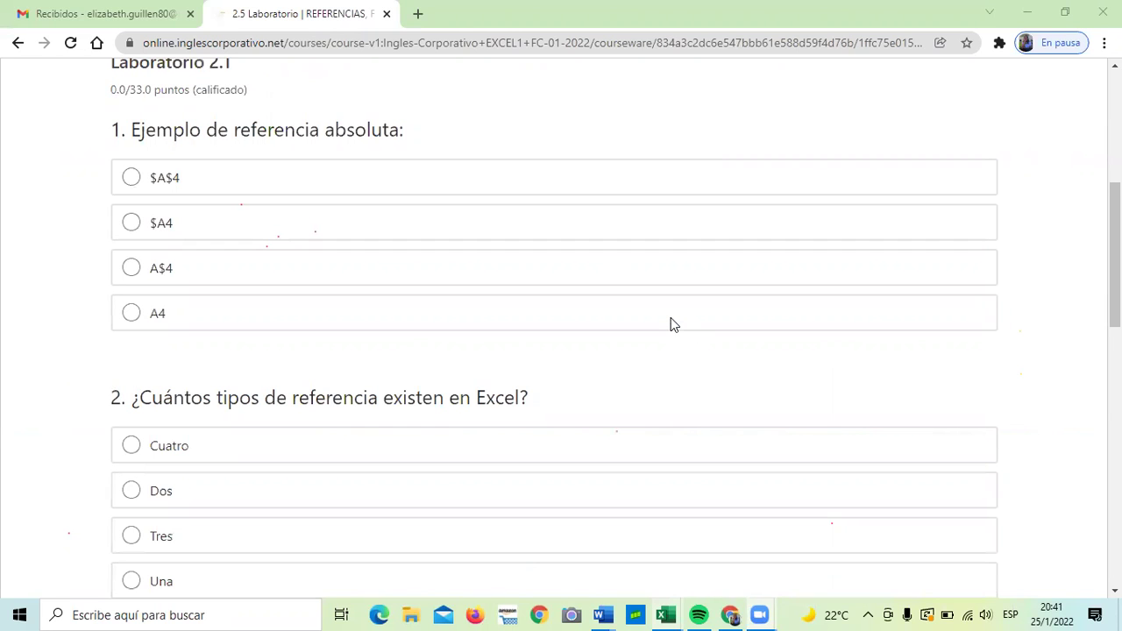
pyautogui.scroll(-7, 671, 325)
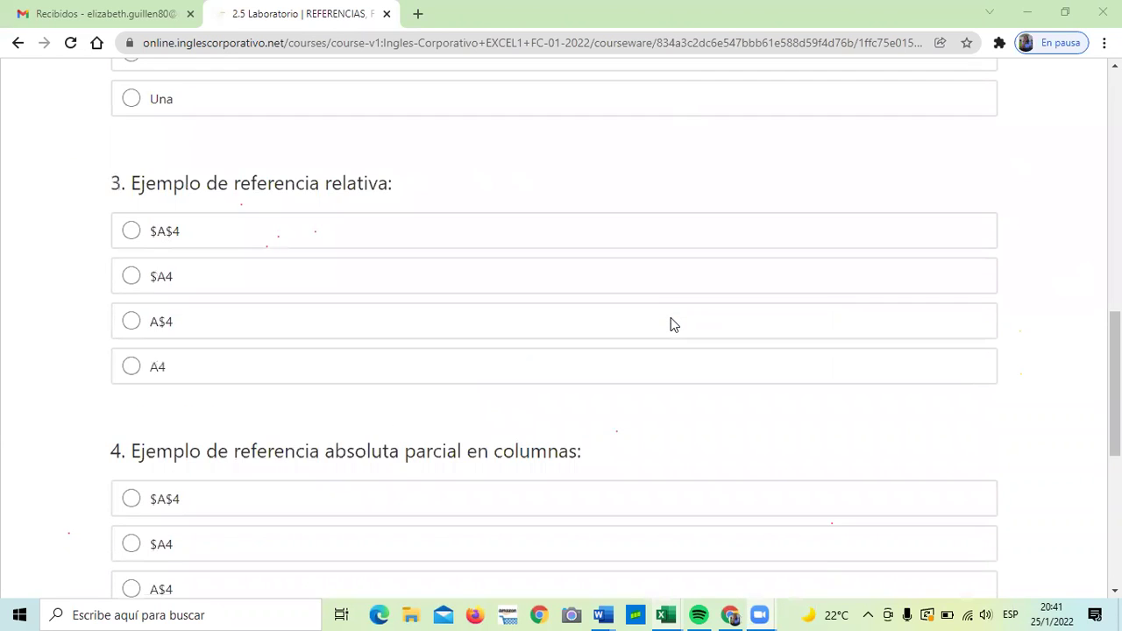
pyautogui.scroll(-3, 672, 325)
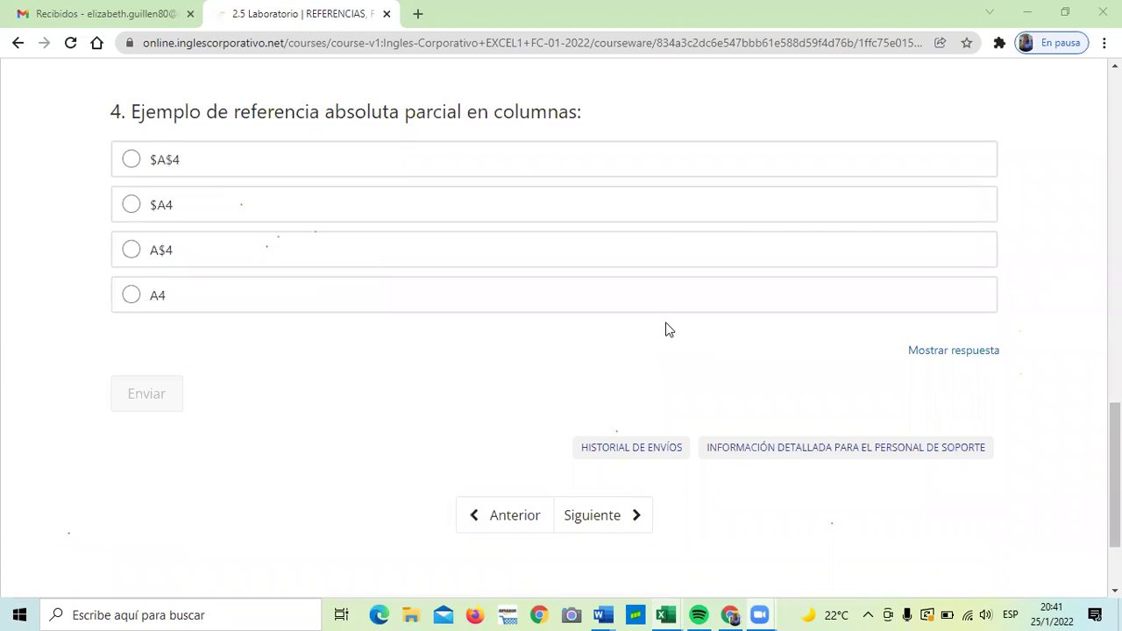
pyautogui.scroll(6, 613, 313)
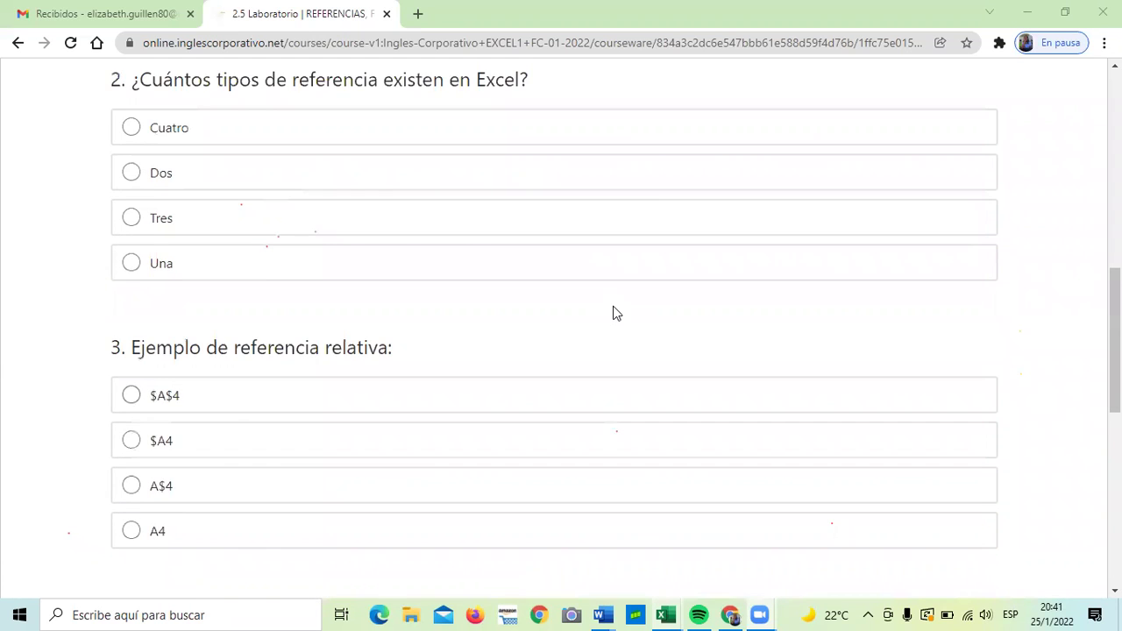
pyautogui.scroll(2, 613, 313)
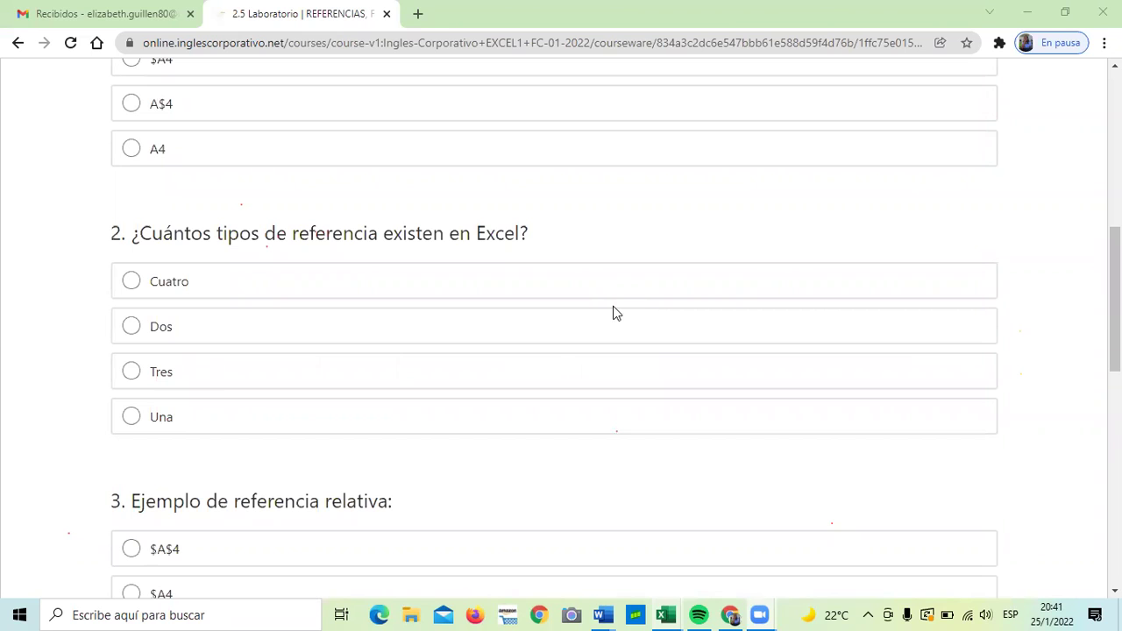
pyautogui.scroll(4, 616, 307)
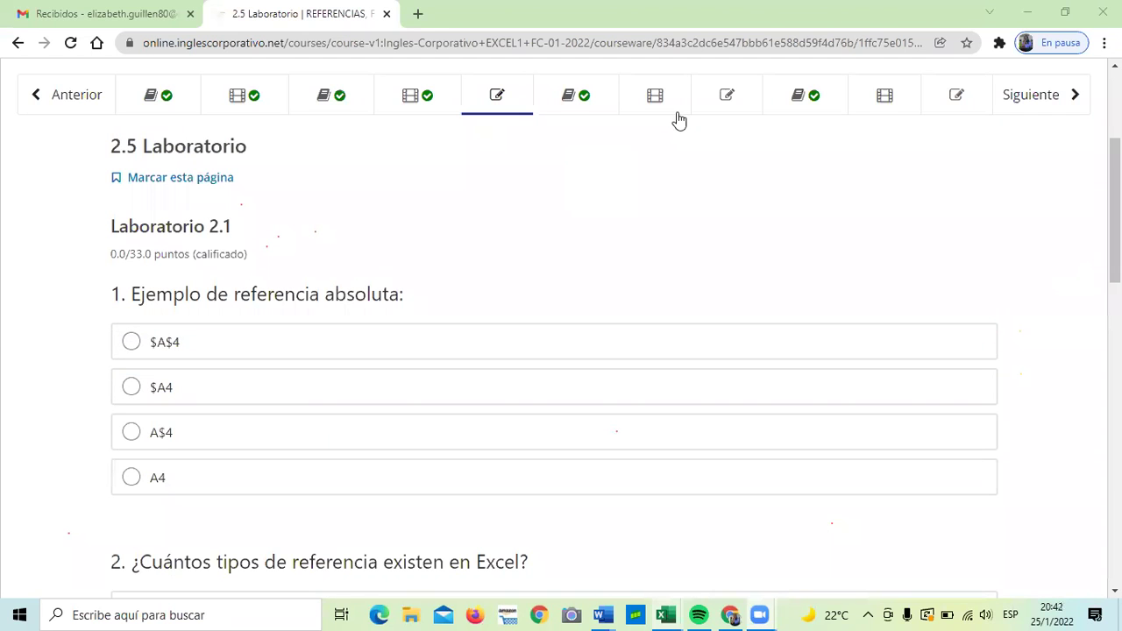
pyautogui.scroll(2, 320, 290)
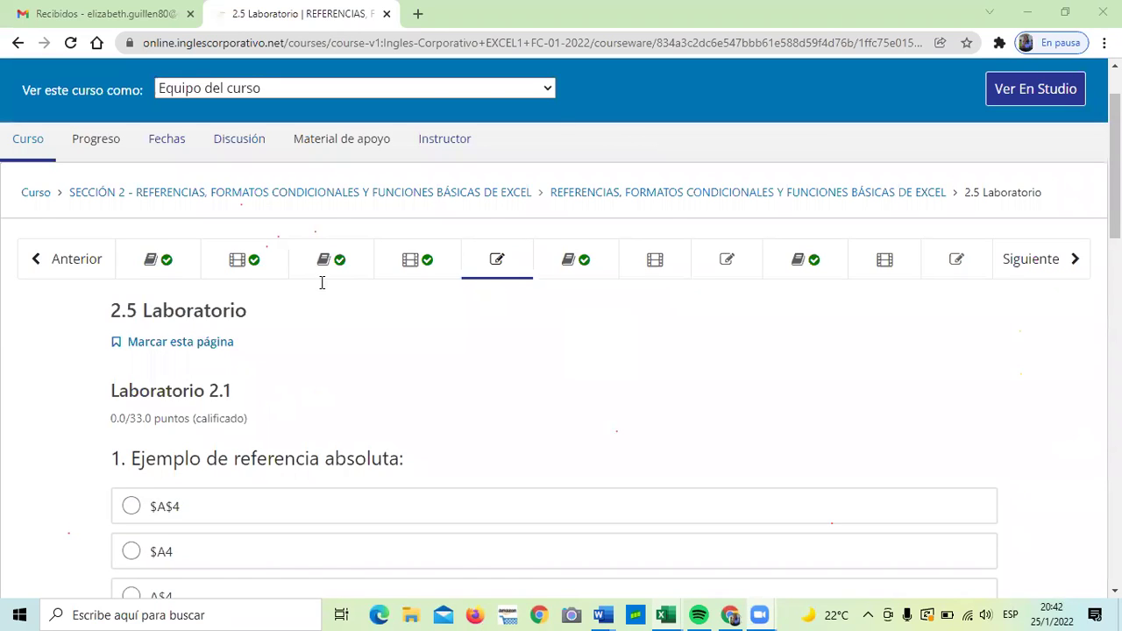
# Read Laboratorio 2.1 questions 1 to 4 on cell references with their answer options, and advance to 2.6 - Objetivo de la lección
pyautogui.scroll(-2, 298, 294)
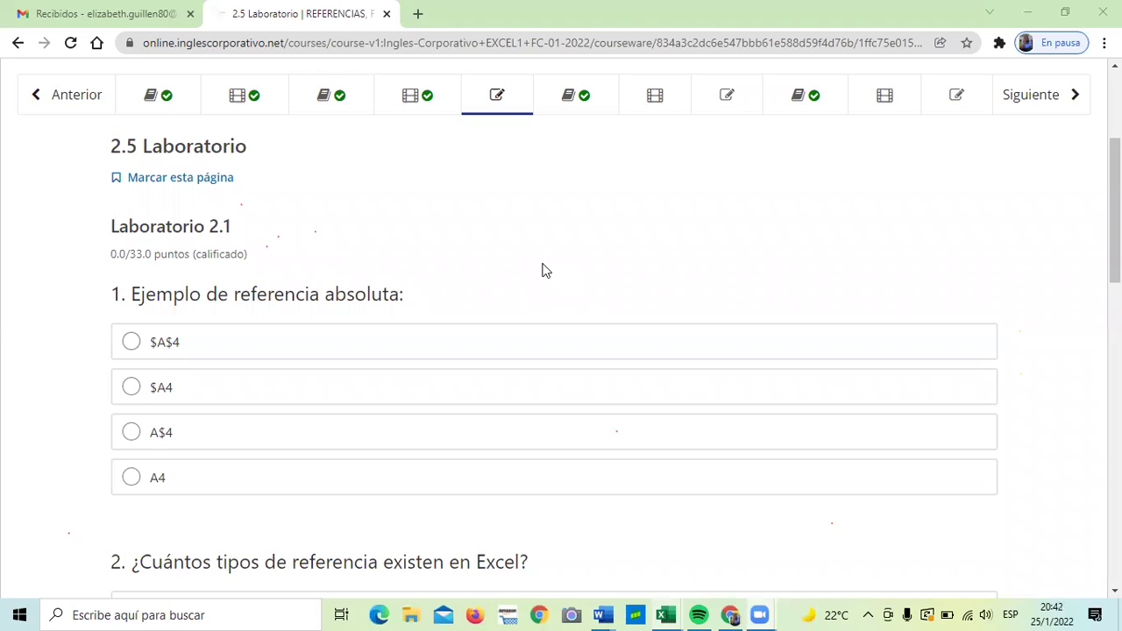
pyautogui.scroll(-2, 542, 270)
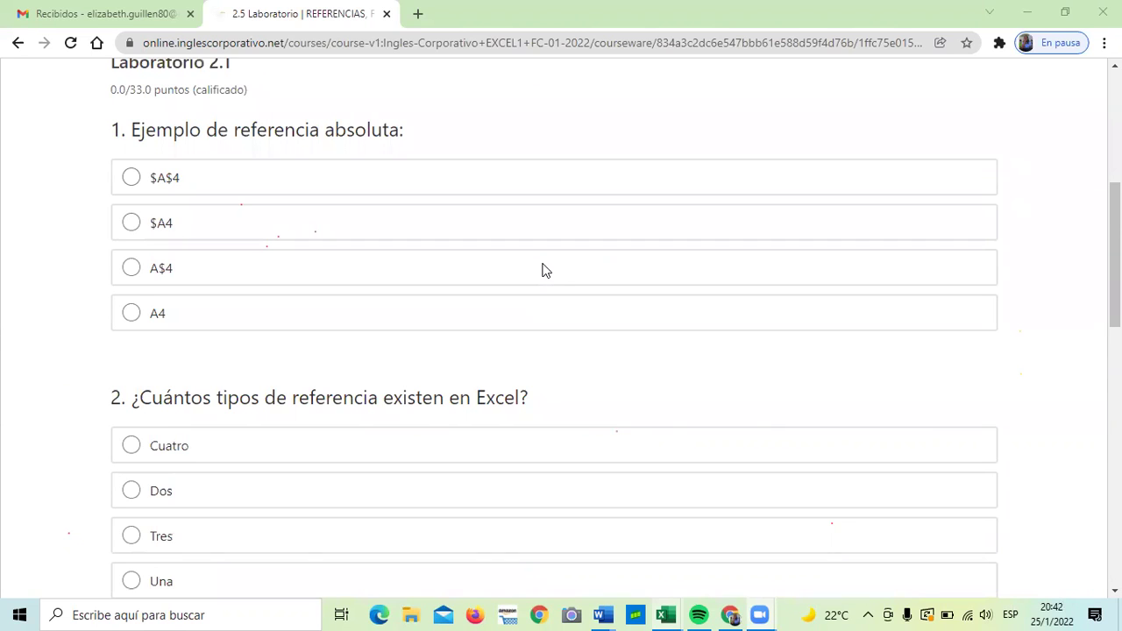
pyautogui.scroll(-2, 542, 270)
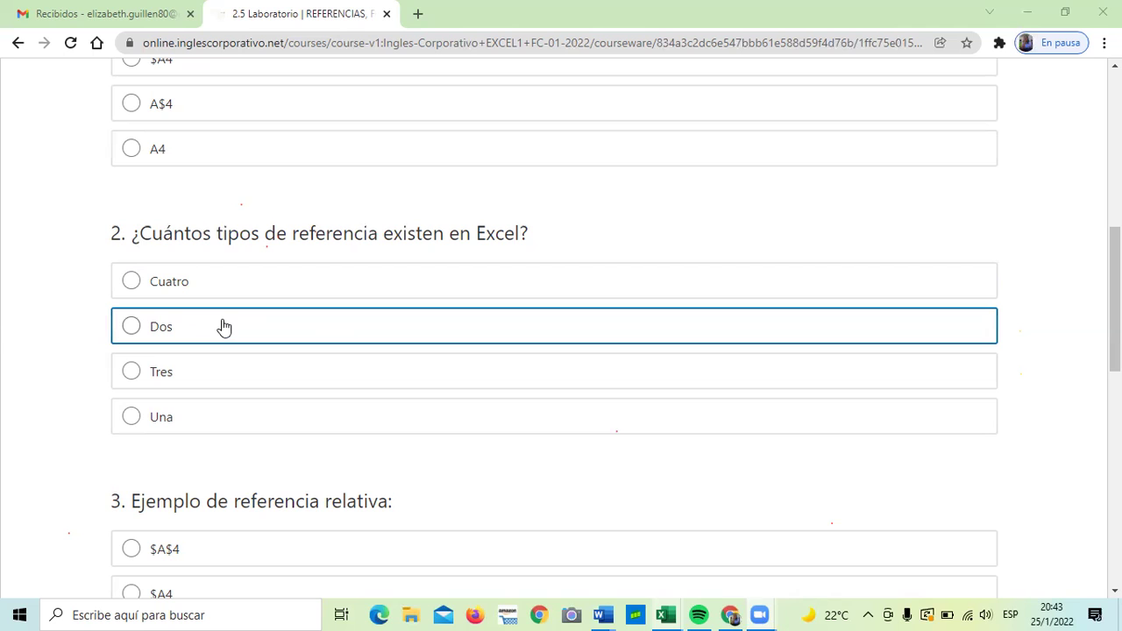
pyautogui.scroll(-1, 224, 326)
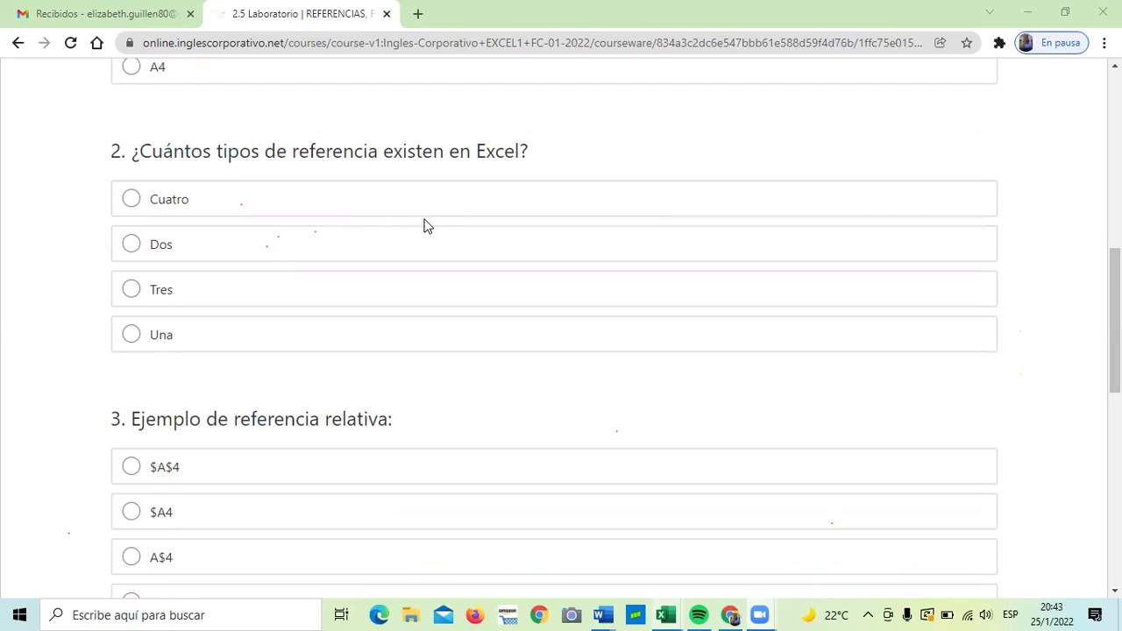
pyautogui.scroll(-3, 426, 226)
pyautogui.scroll(-2, 428, 229)
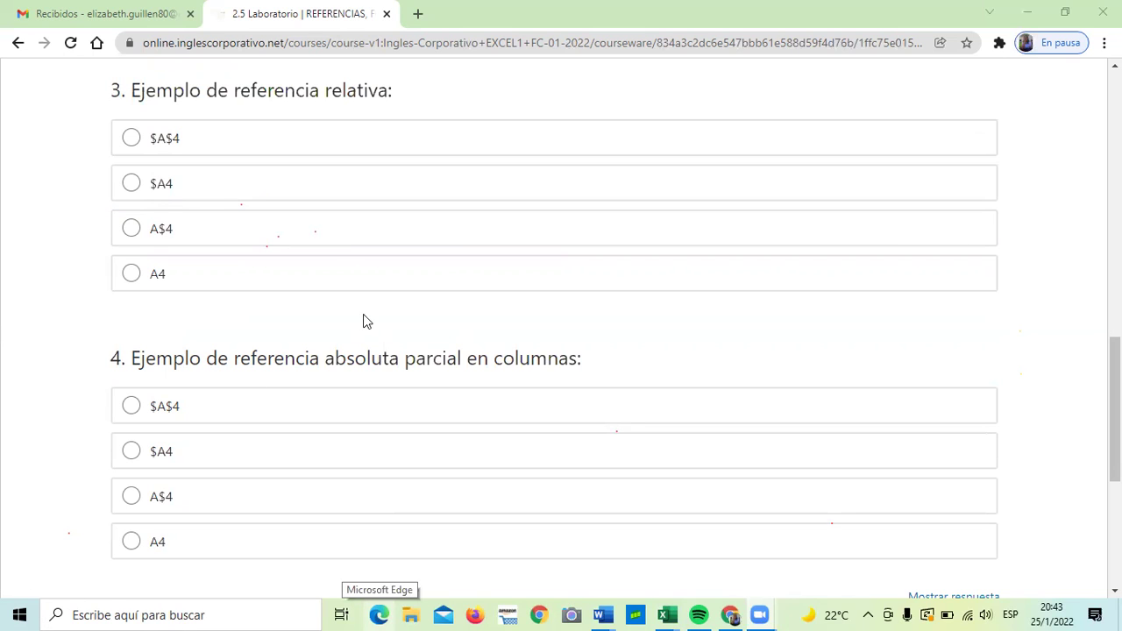
pyautogui.scroll(1, 363, 314)
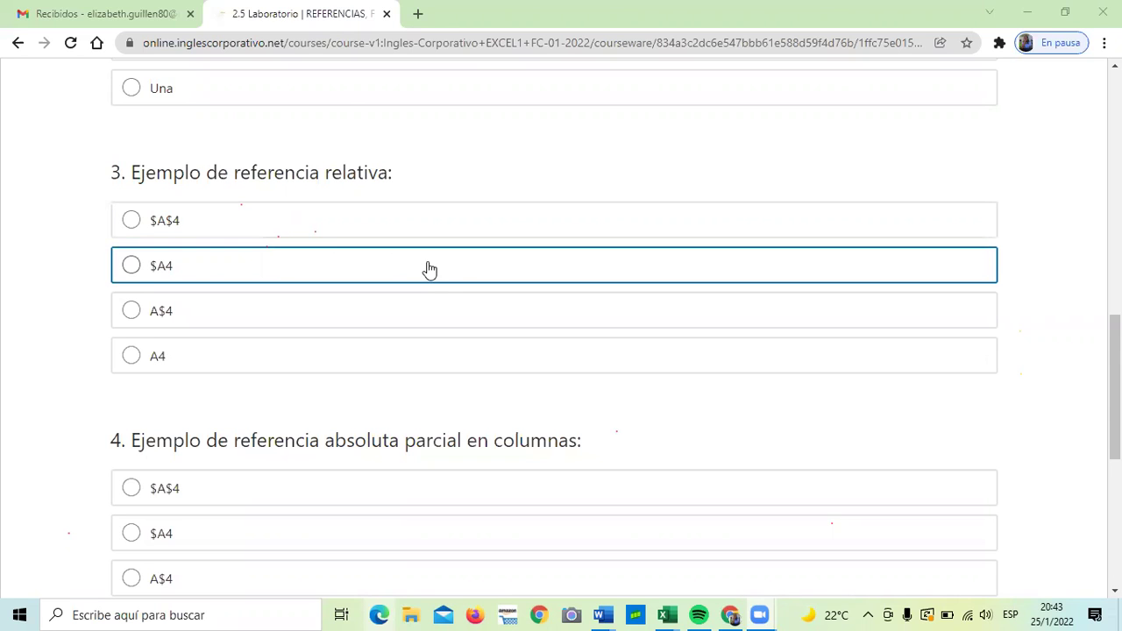
pyautogui.scroll(-1, 429, 266)
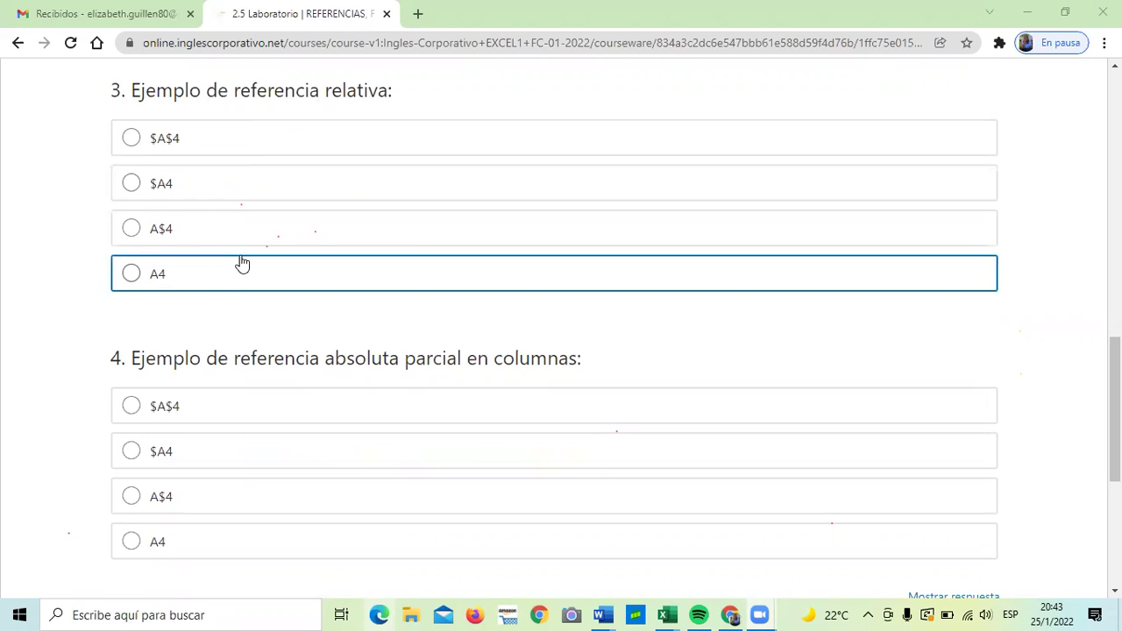
pyautogui.scroll(-1, 242, 259)
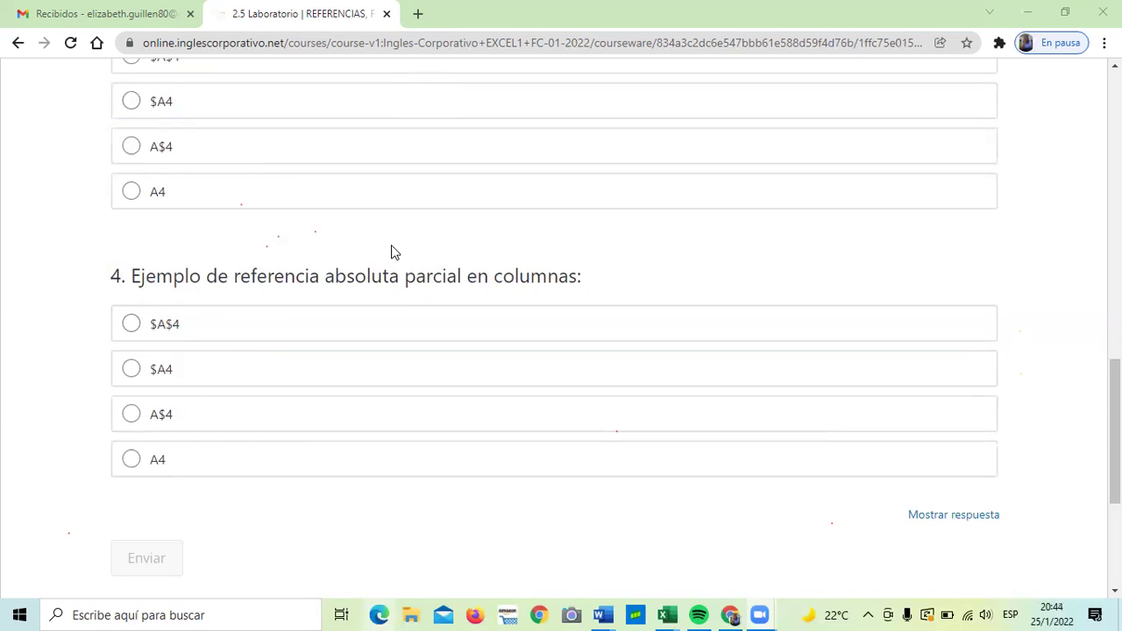
pyautogui.scroll(-3, 389, 252)
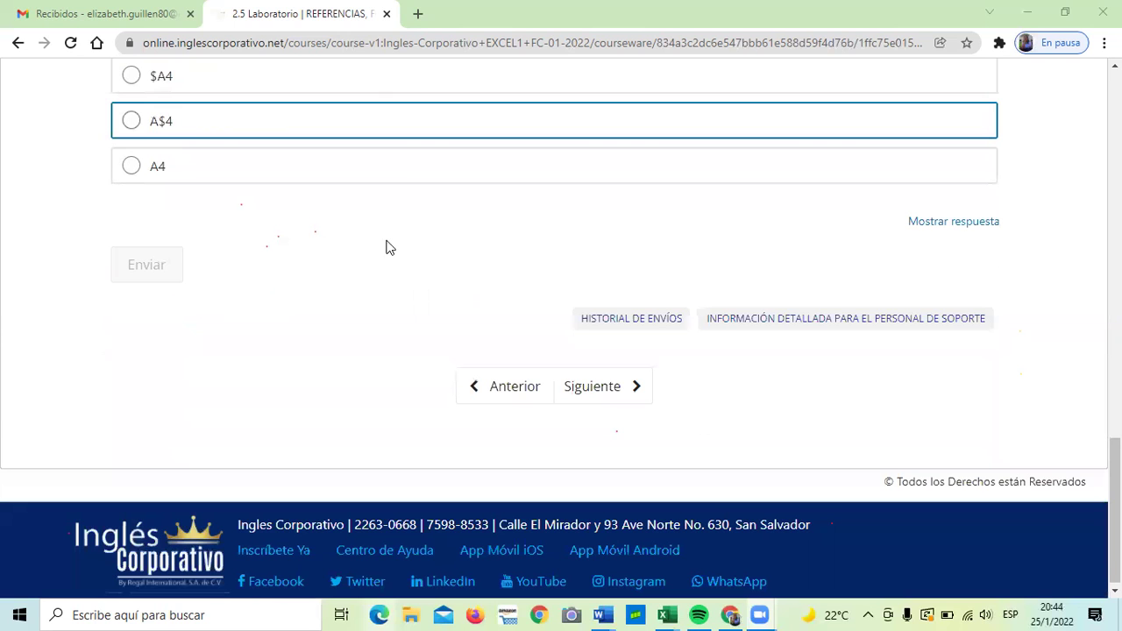
pyautogui.click(579, 387)
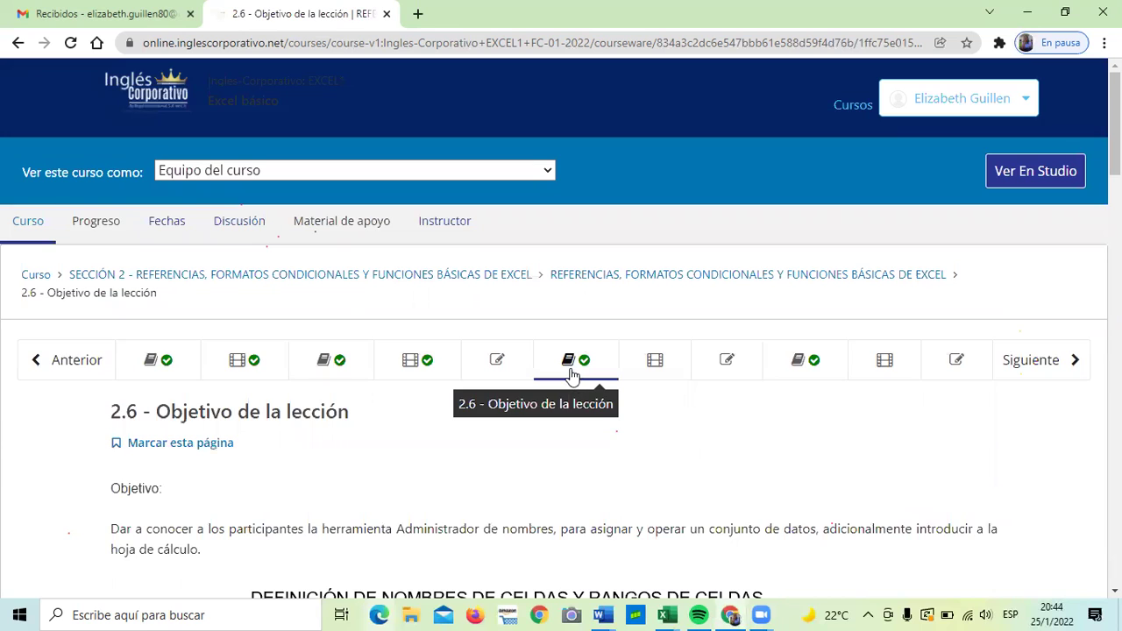
# Go from lesson 2.6 to 2.9 - Objetivo de la lección and skim its material on functions, formulas and data errors
pyautogui.scroll(-1, 574, 377)
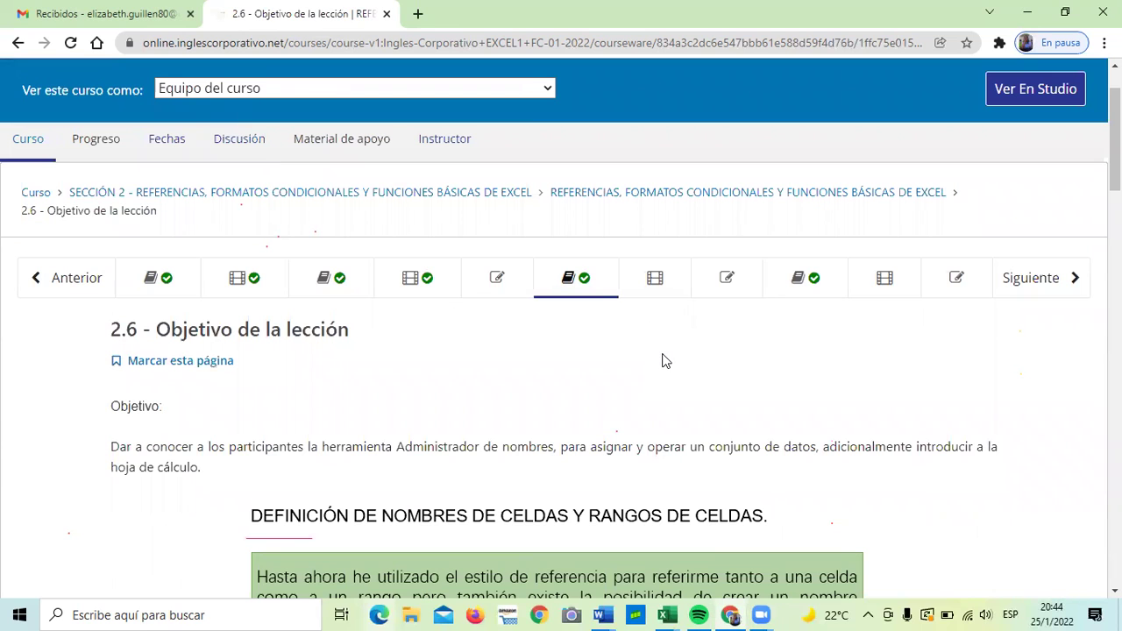
pyautogui.moveTo(1052, 611)
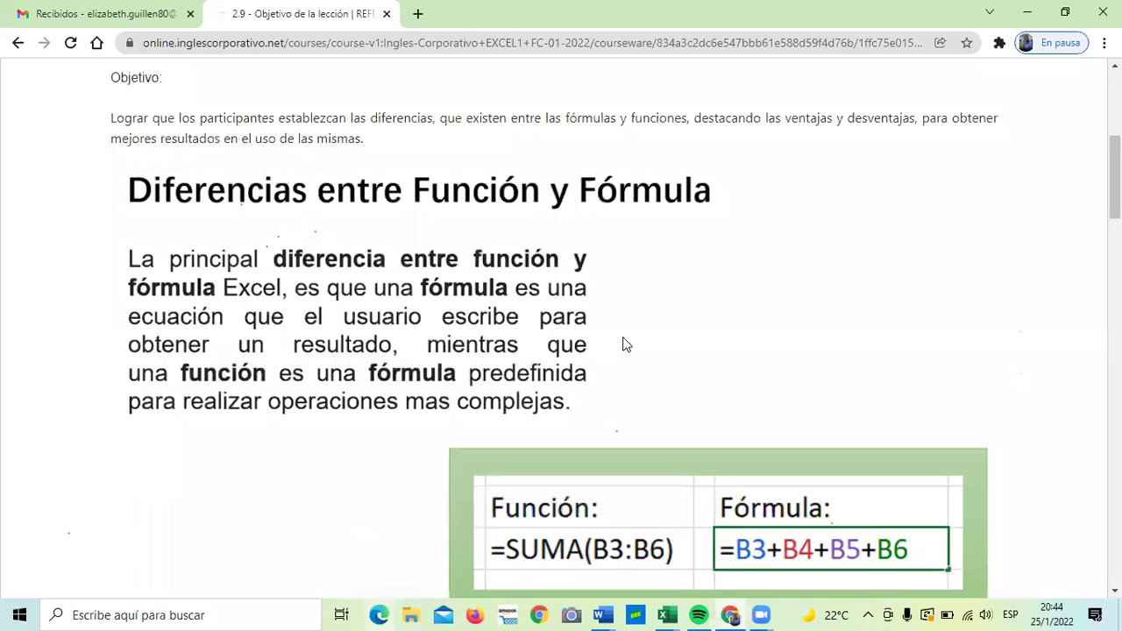
pyautogui.scroll(-10, 621, 345)
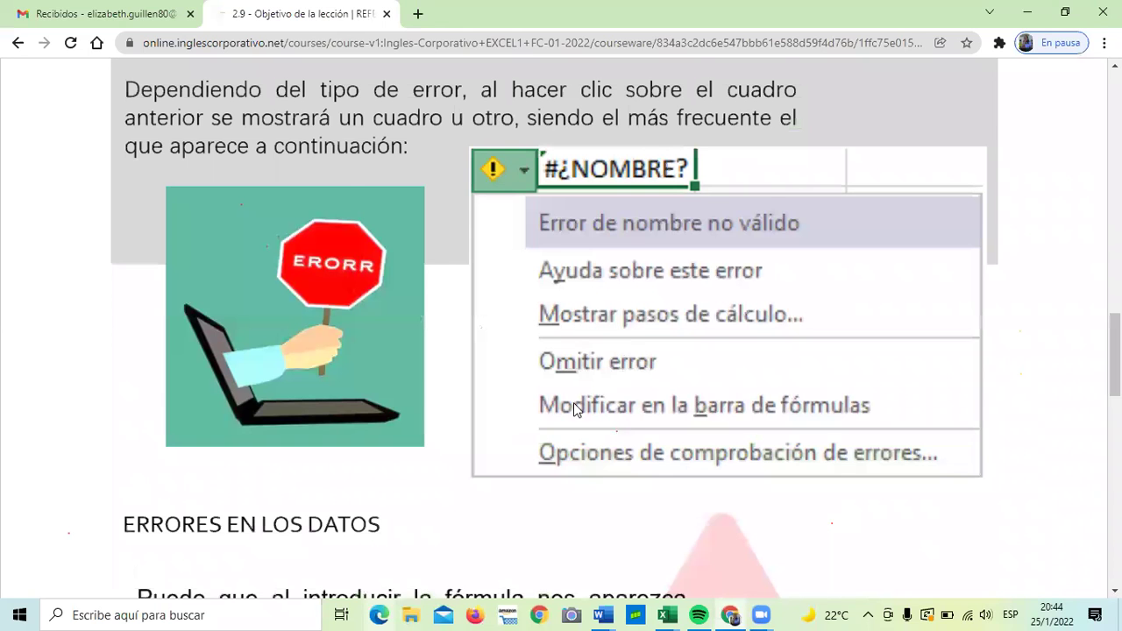
pyautogui.scroll(-5, 575, 411)
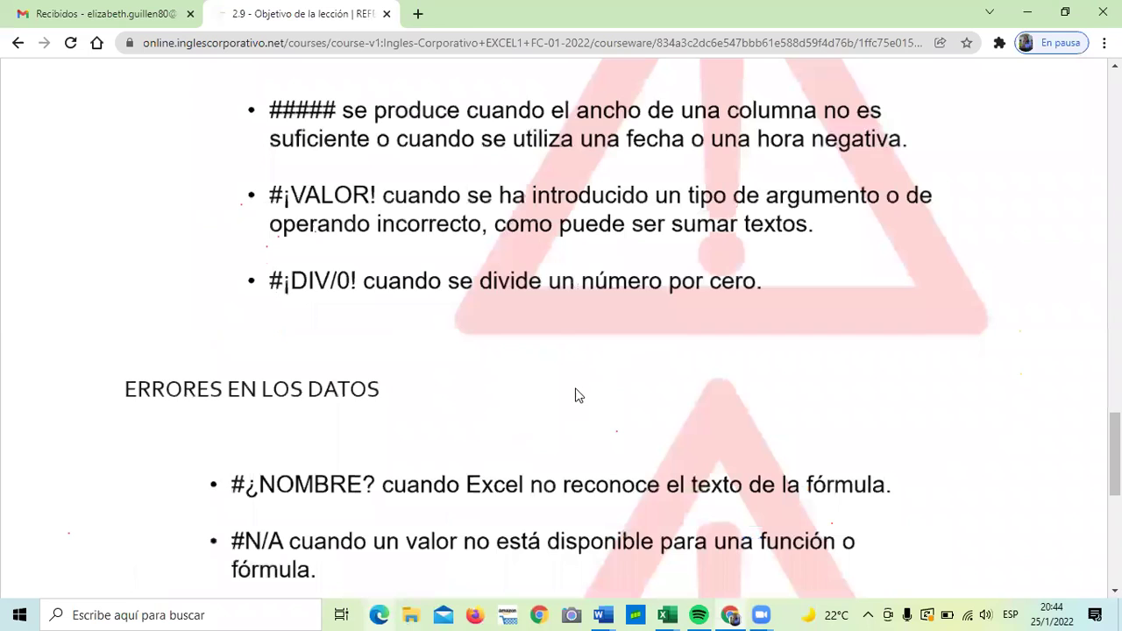
pyautogui.scroll(5, 575, 395)
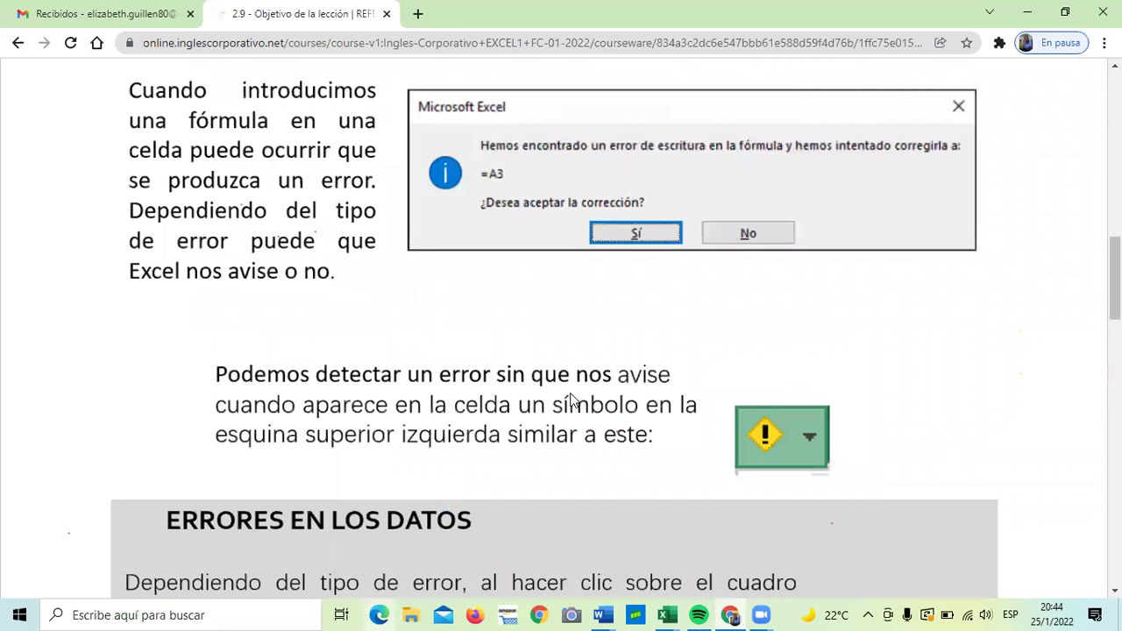
pyautogui.scroll(10, 571, 399)
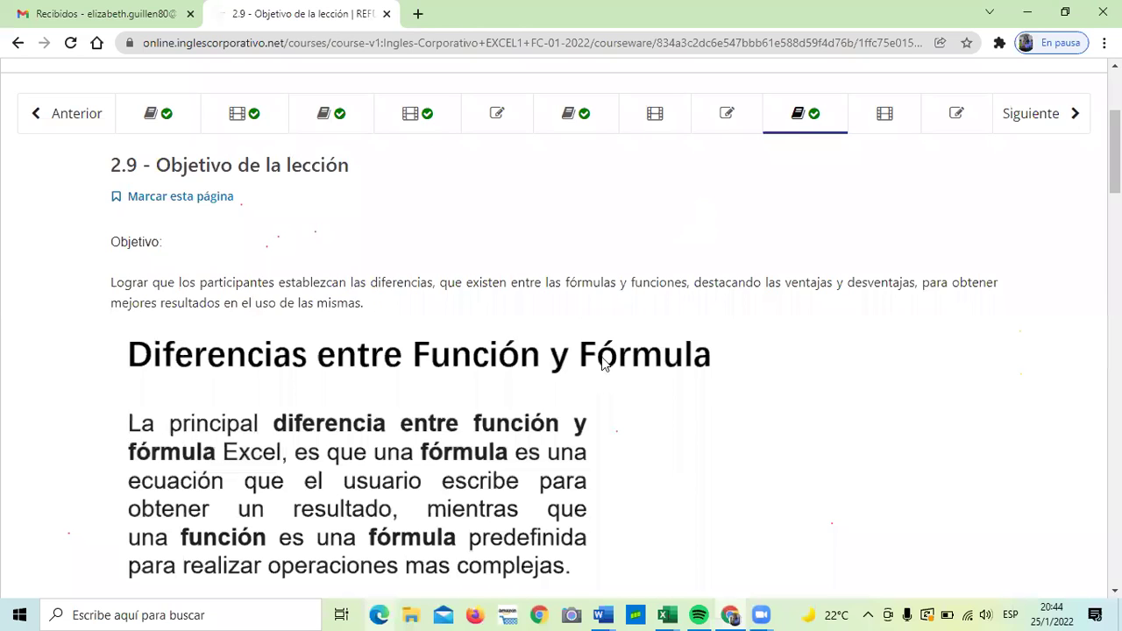
# Review the function versus formula example and the ERRORES EN LOS DATOS section of lesson 2.9, and return to the lesson navigation
pyautogui.scroll(-4, 662, 401)
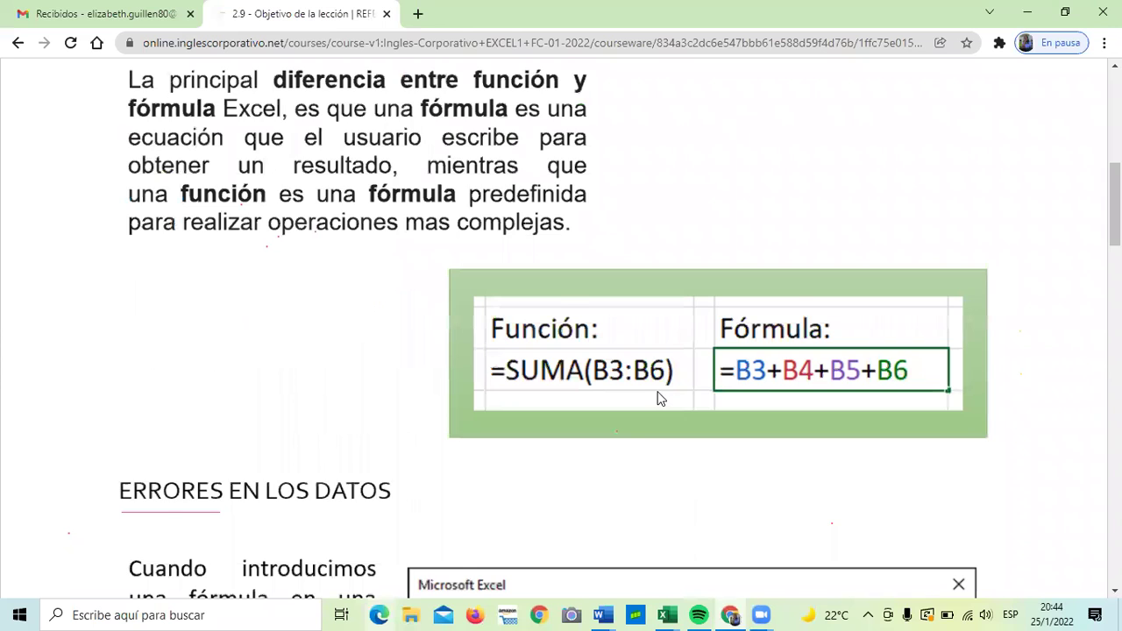
pyautogui.scroll(-10, 661, 399)
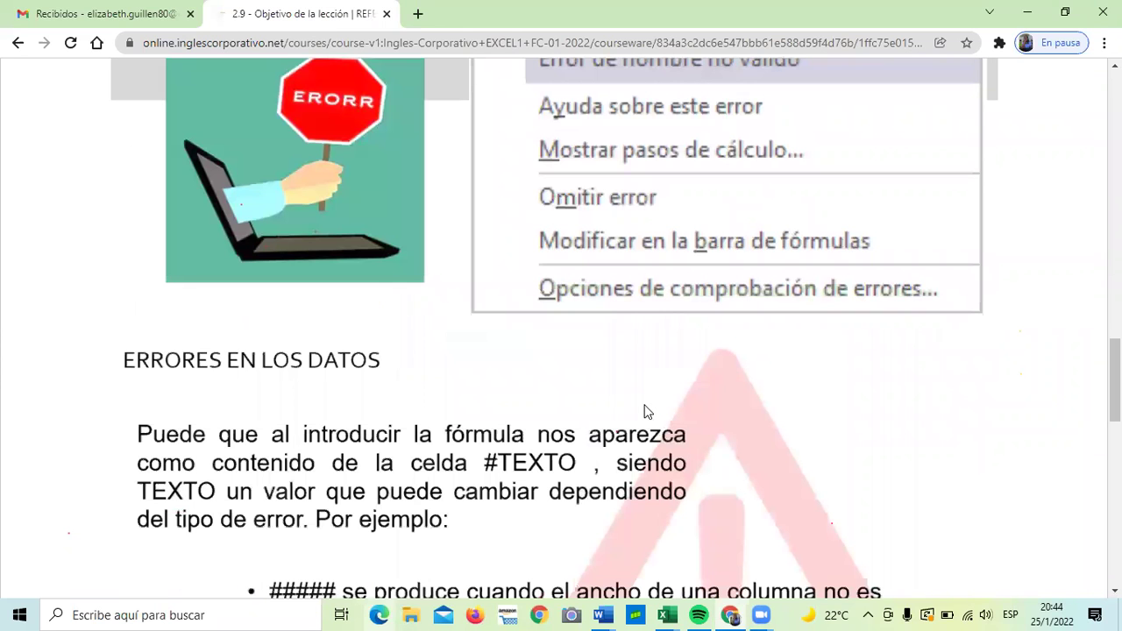
pyautogui.scroll(3, 640, 408)
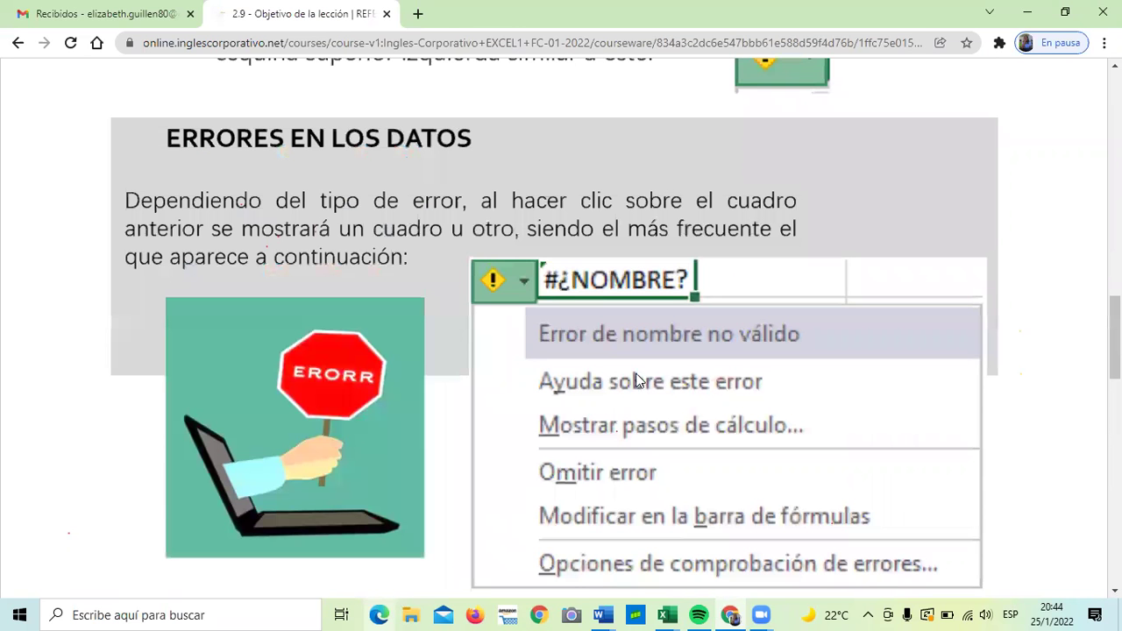
pyautogui.scroll(5, 639, 399)
pyautogui.scroll(-1, 683, 295)
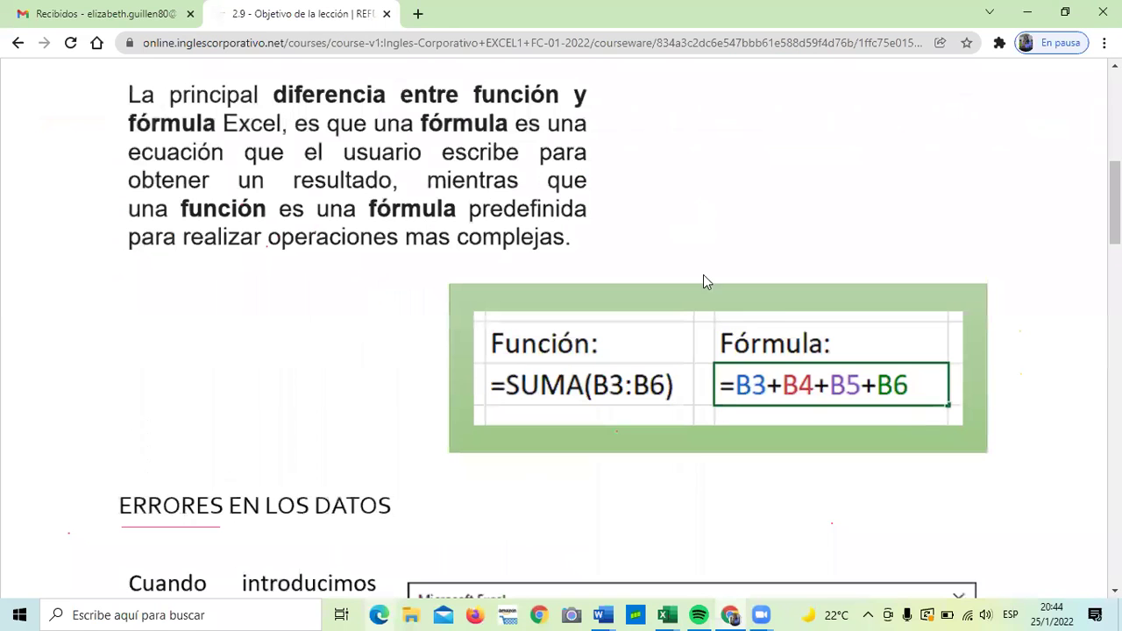
pyautogui.scroll(5, 699, 339)
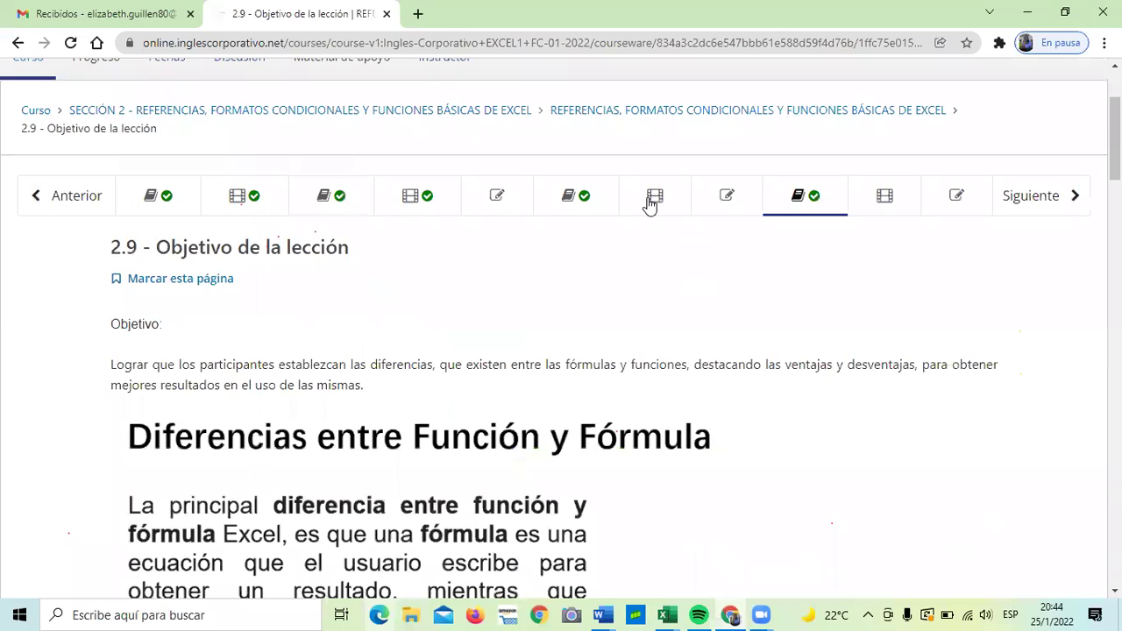